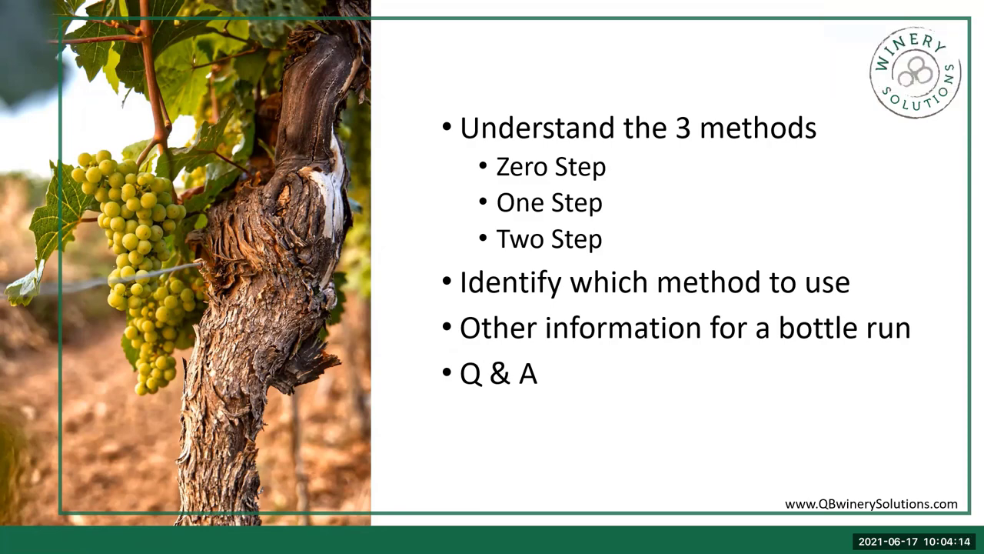
- Switch to QuickBooks Desktop in a maximized window and open the Chart of Accounts
key("alt+Tab")
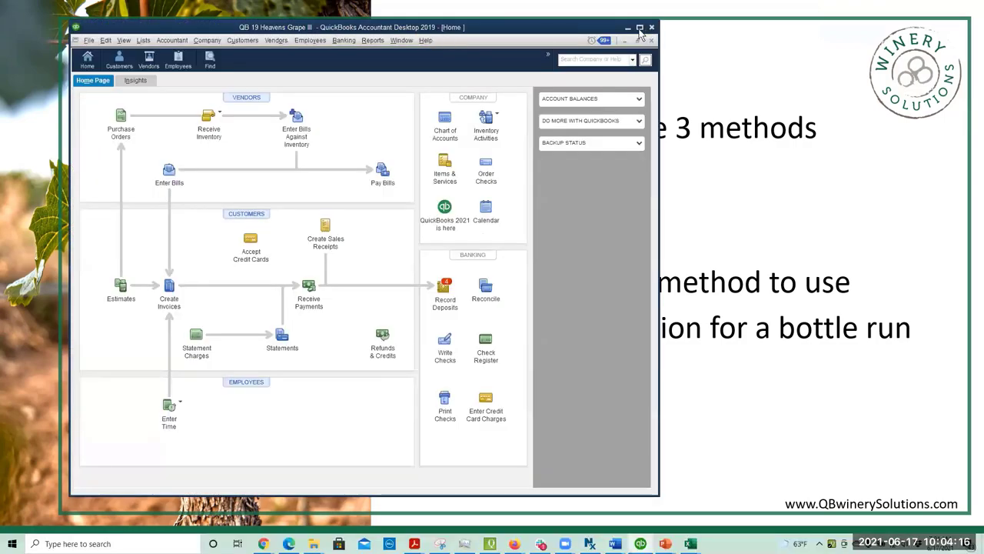
left_click(640, 29)
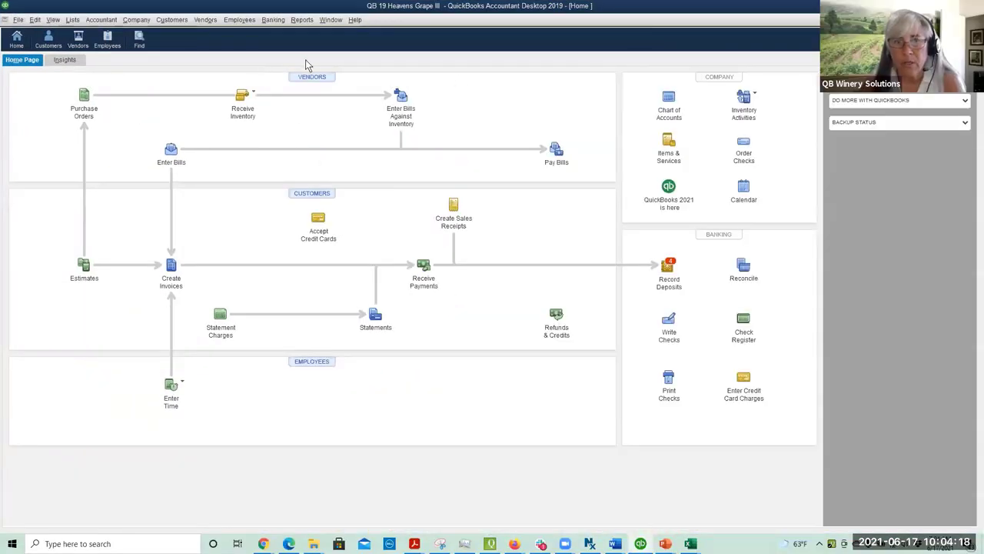
left_click(303, 21)
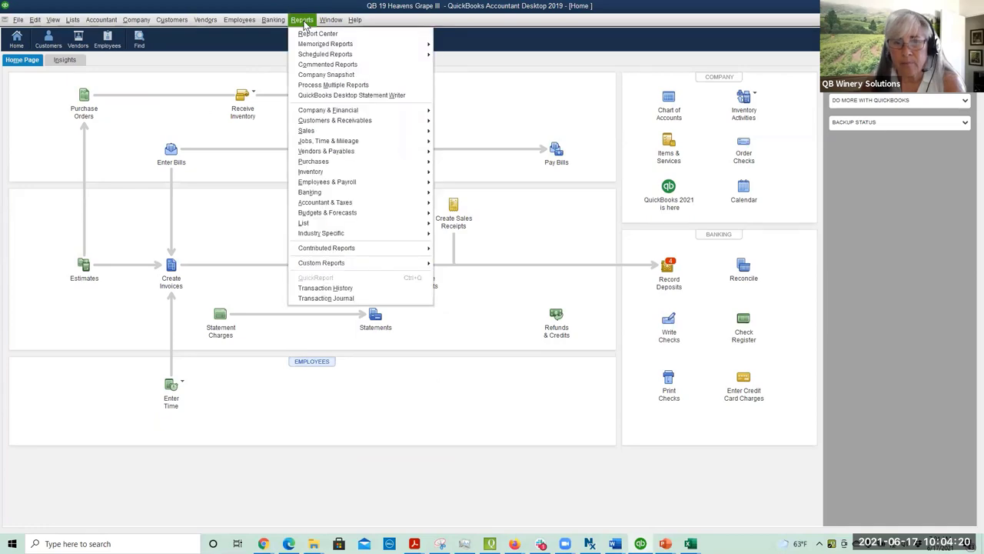
left_click(303, 21)
left_click(72, 20)
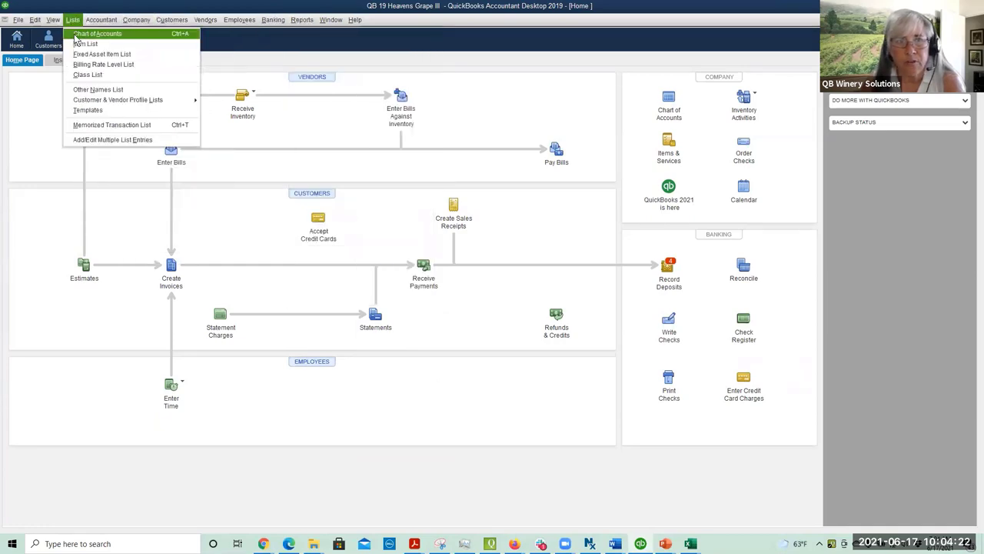
left_click(84, 34)
- Hide inactive accounts in the Chart of Accounts and bring the winemaking Other Expense accounts into view
scroll(187, 176, "down", 15)
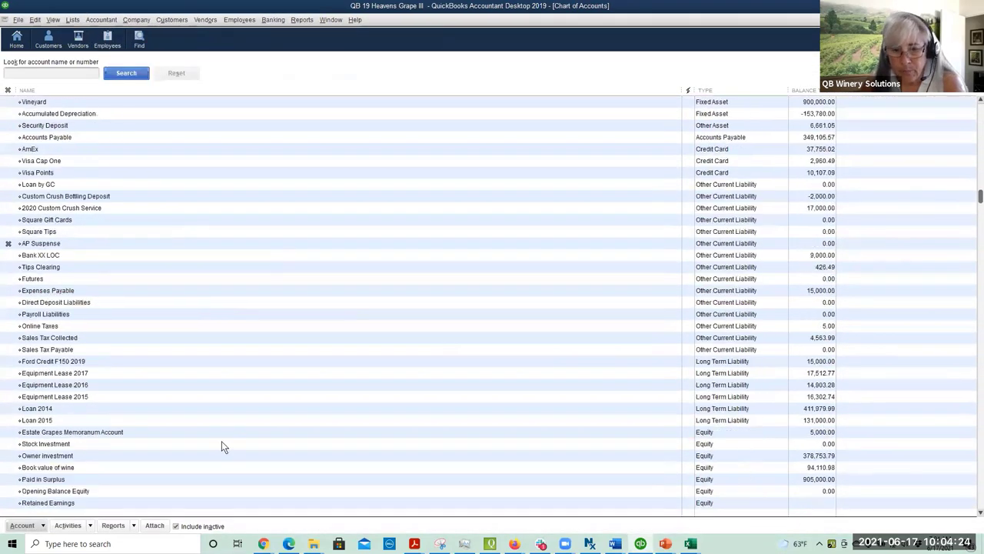
left_click(176, 526)
scroll(230, 399, "down", 10)
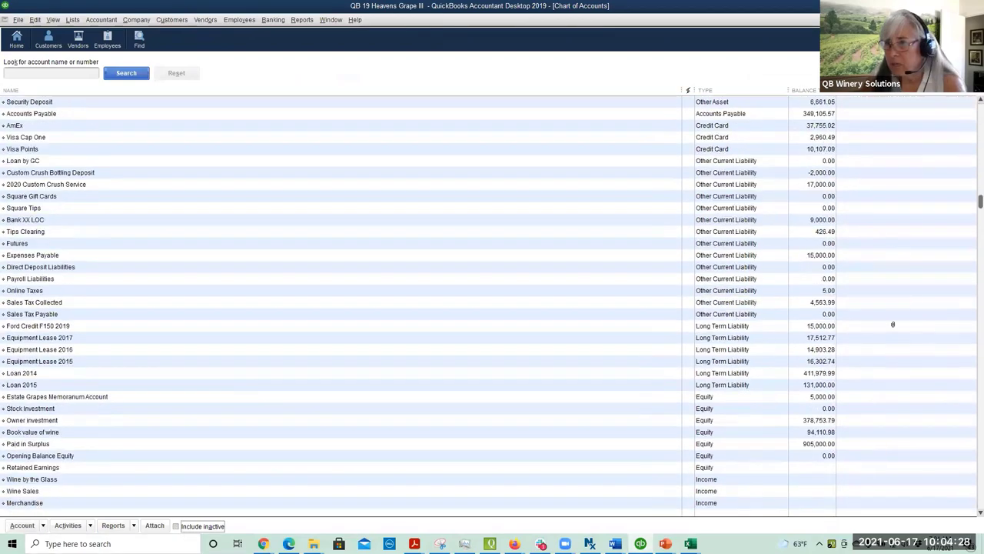
left_click_drag(971, 202, 958, 461)
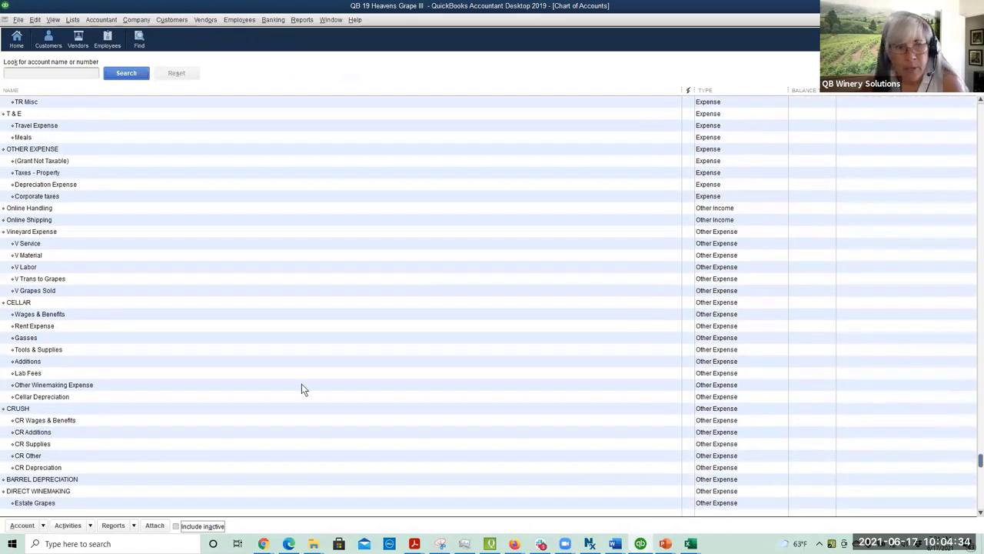
scroll(239, 337, "down", 1)
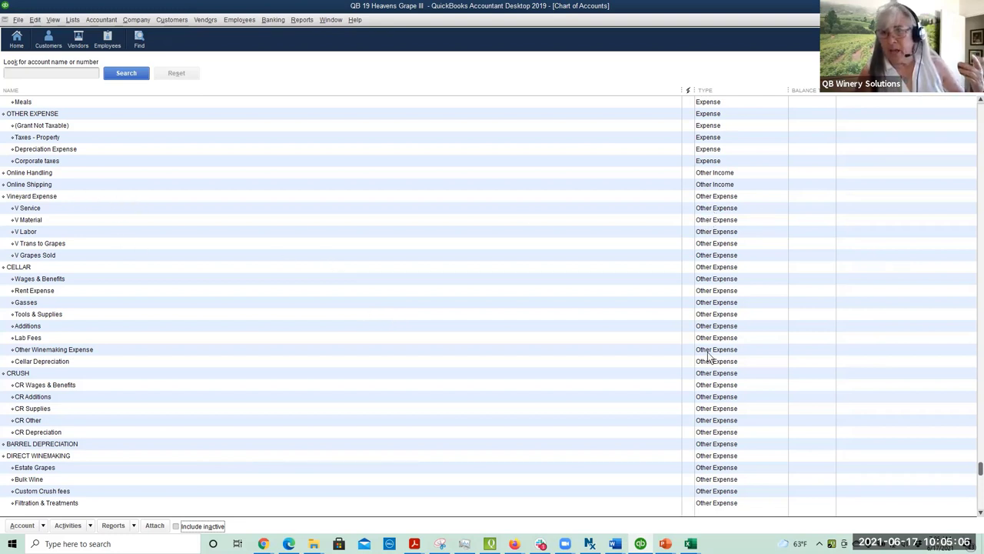
scroll(179, 301, "down", 4)
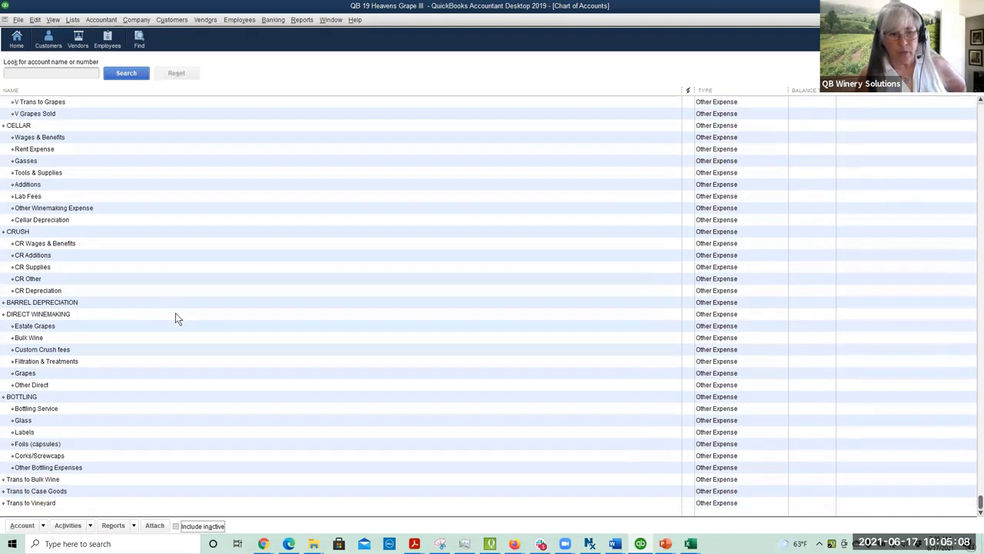
- Examine the BOTTLING account and its sub-accounts, including Bottling Service, Glass, Corks/Screwcaps and Other Bottling Expenses
left_click(59, 398)
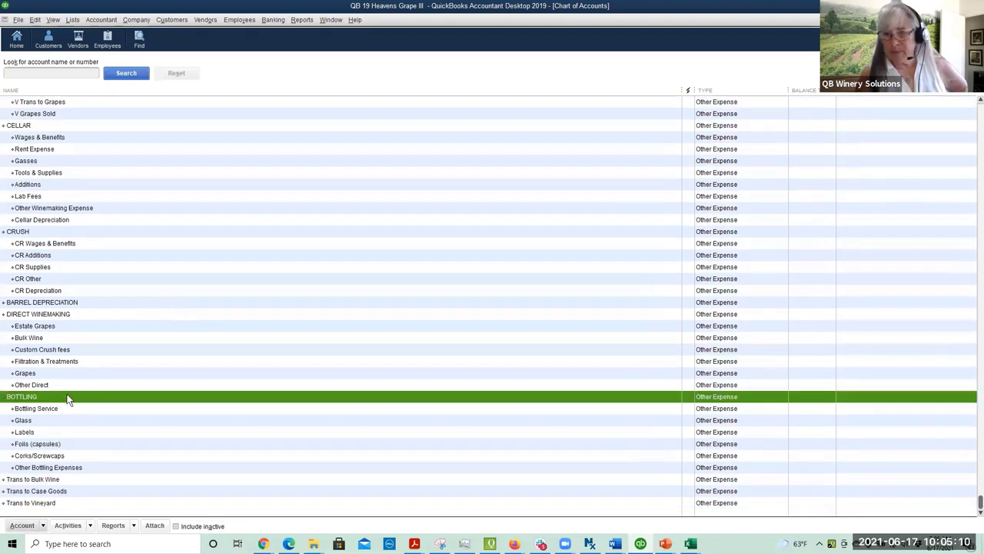
left_click(64, 408)
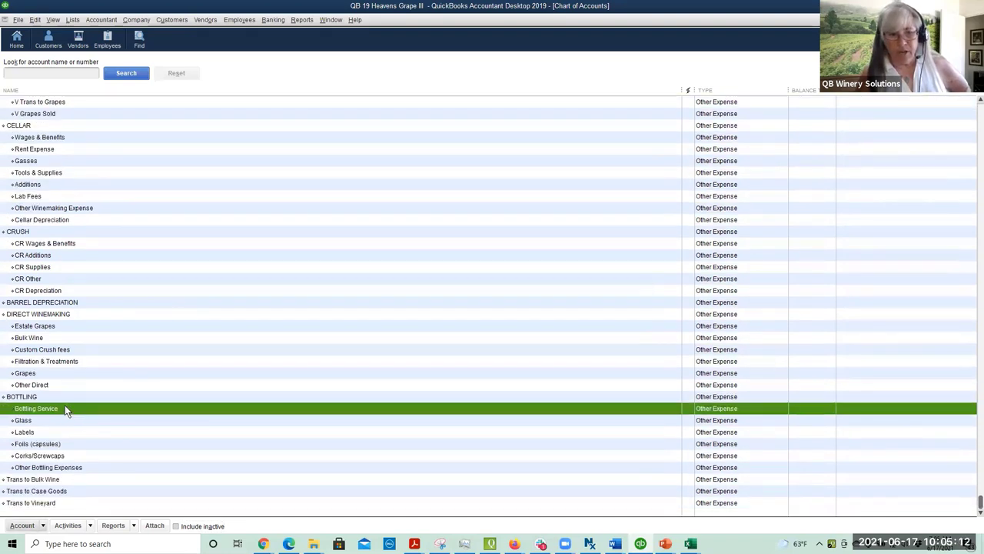
left_click(55, 422)
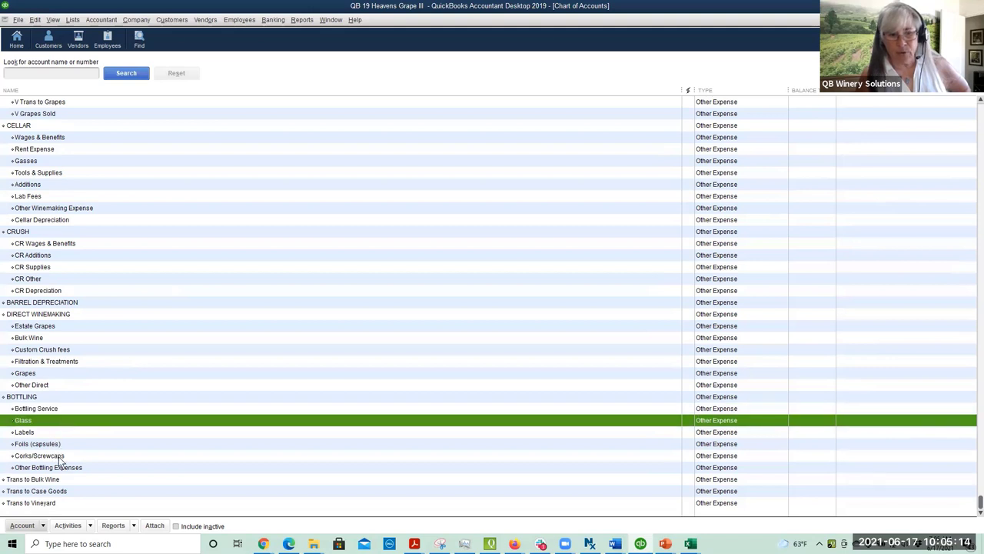
left_click(62, 456)
left_click(81, 467)
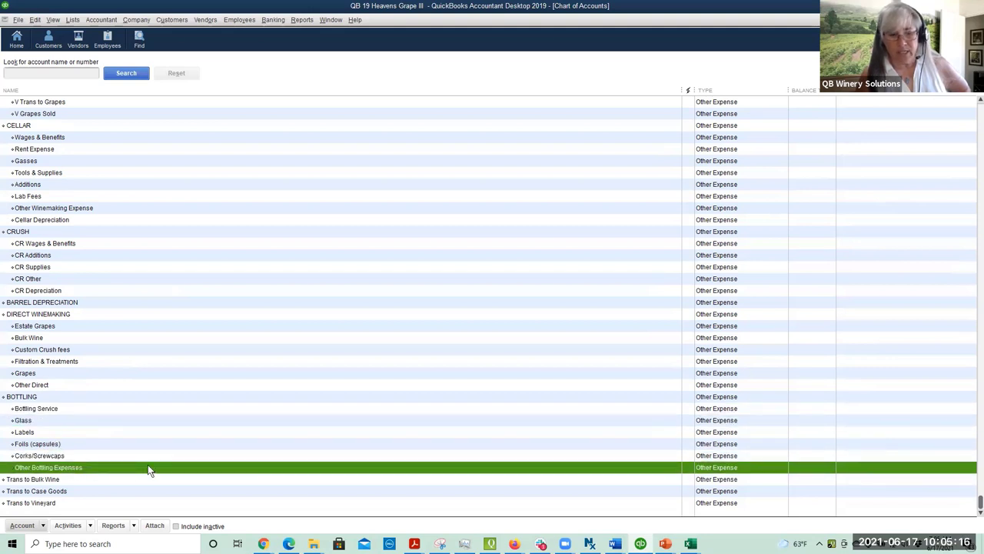
left_click(60, 419)
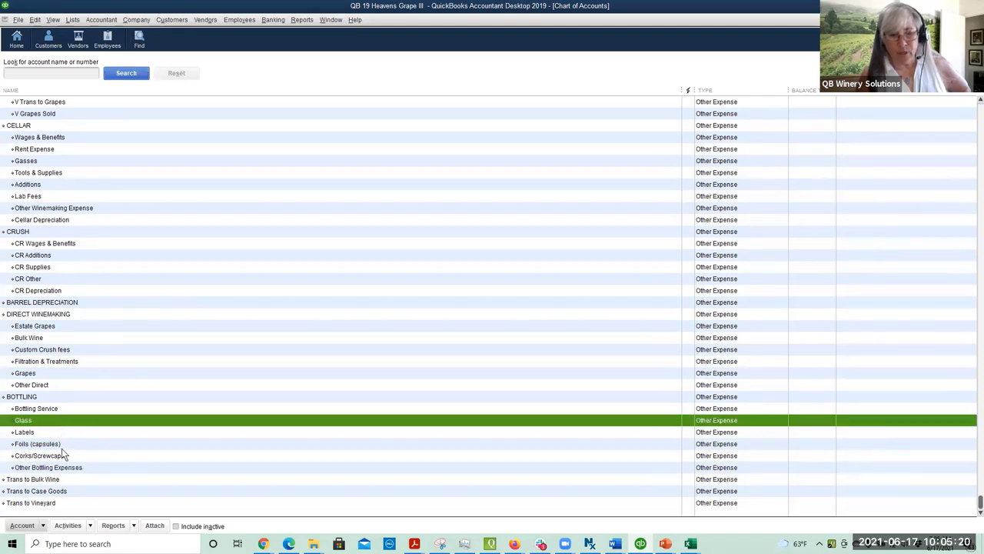
left_click(62, 454)
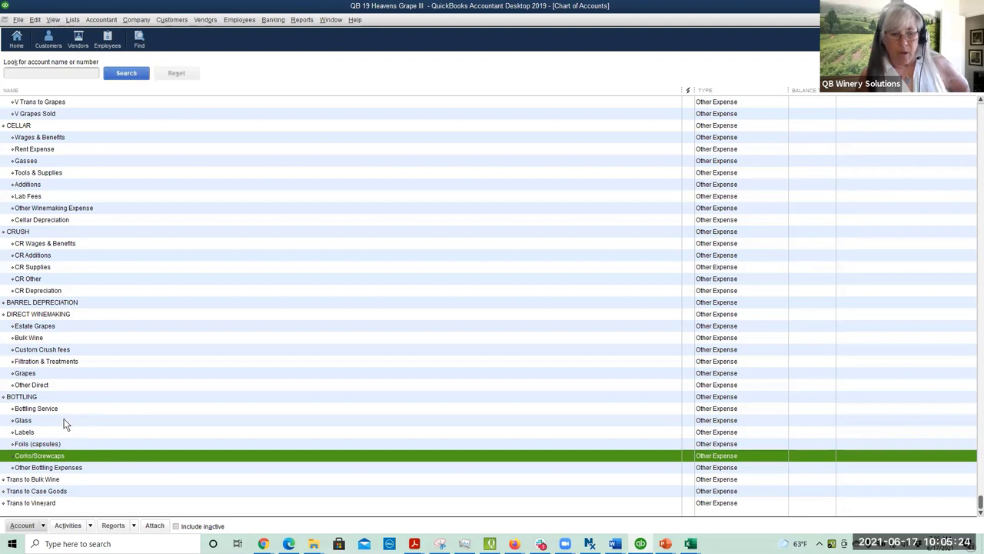
left_click(64, 408)
left_click(74, 457)
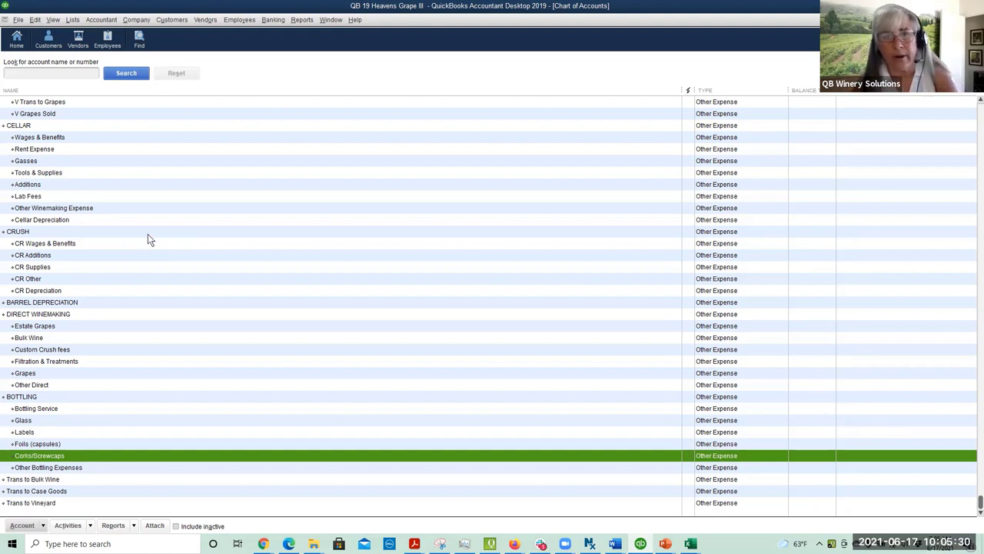
- Bring up the already open Profit & Loss report and review the yearly BOTTLING costs in its Other Expense section
left_click(330, 19)
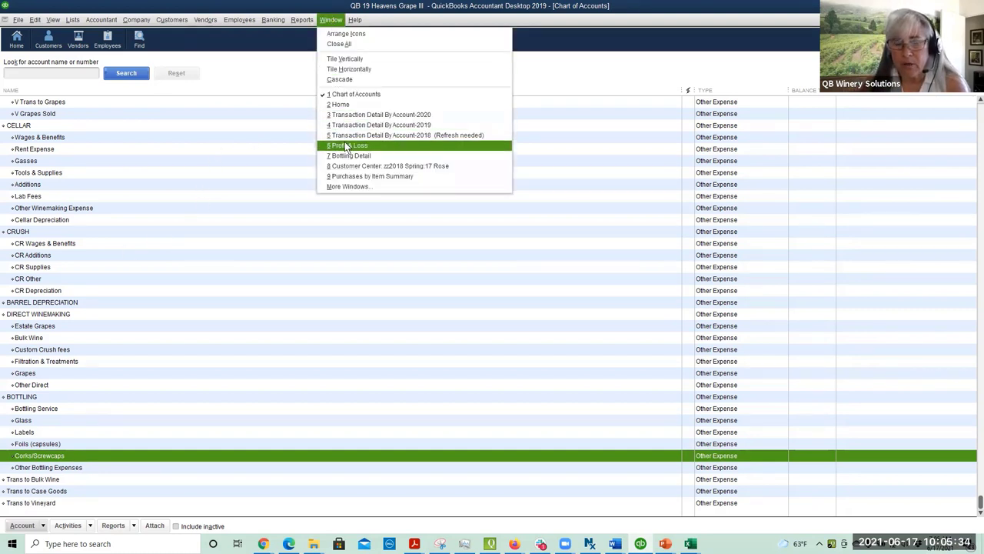
left_click(346, 144)
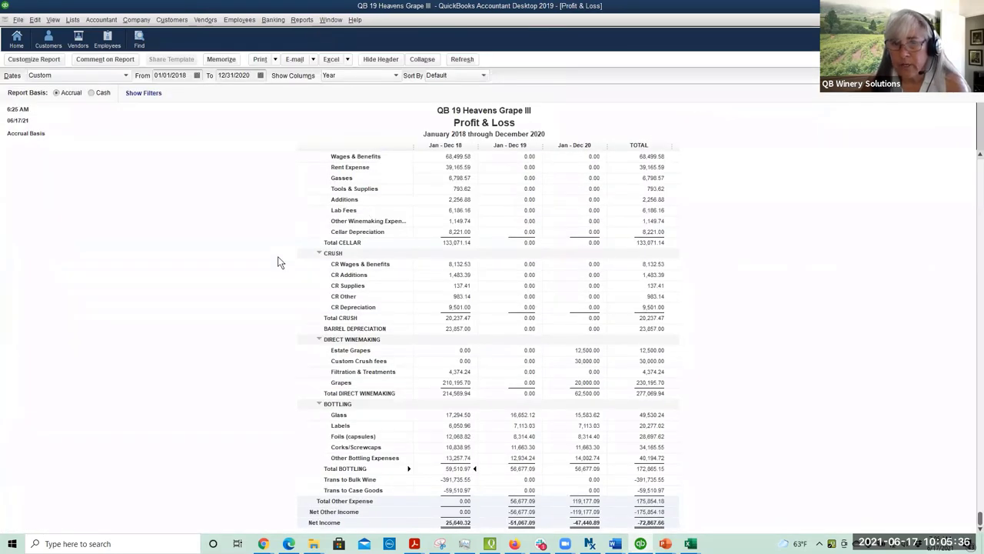
scroll(279, 261, "up", 10)
scroll(276, 263, "down", 6)
scroll(276, 264, "down", 4)
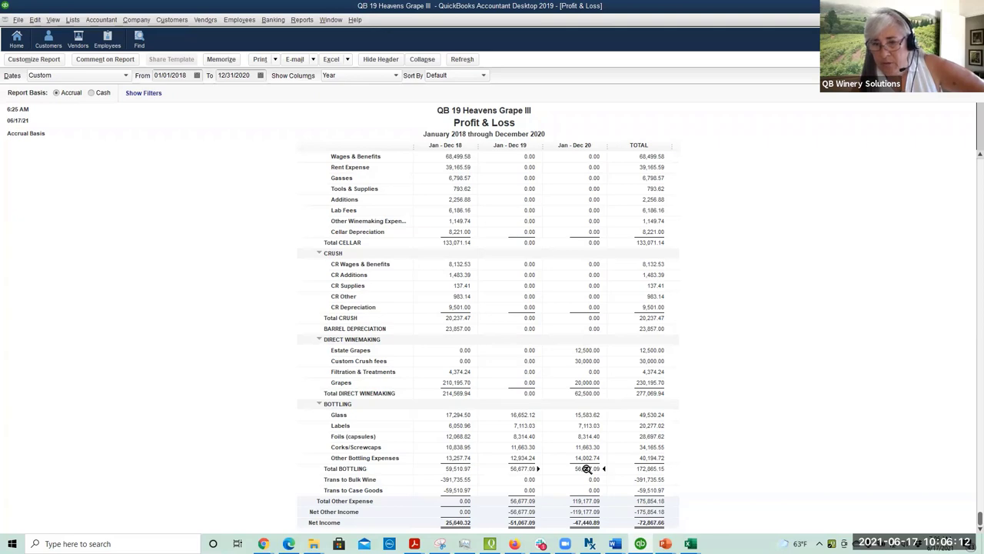
- Bring up the Transaction Detail By Account-2020 report and open the MA Silva bill for 169 cases Antisana Bordeaux
left_click(331, 20)
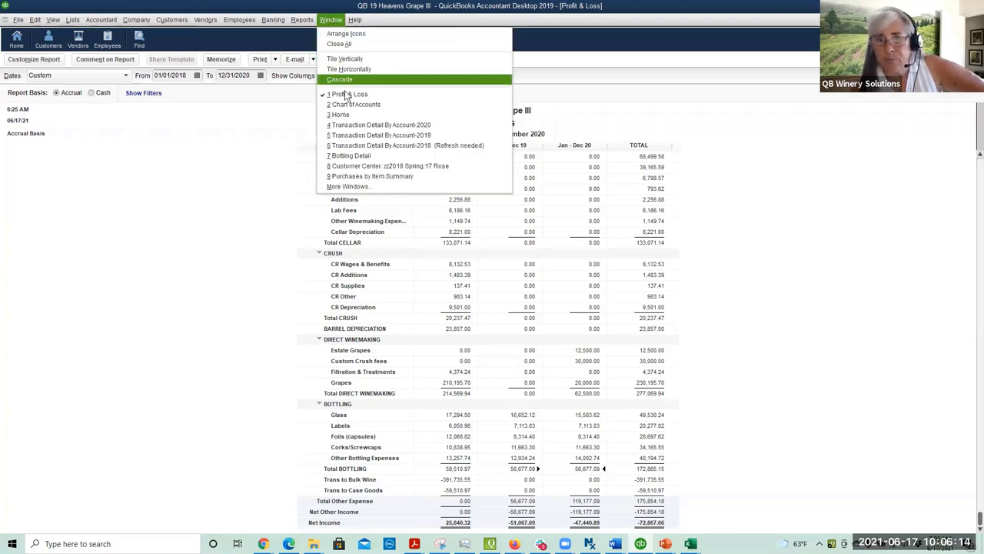
left_click(359, 125)
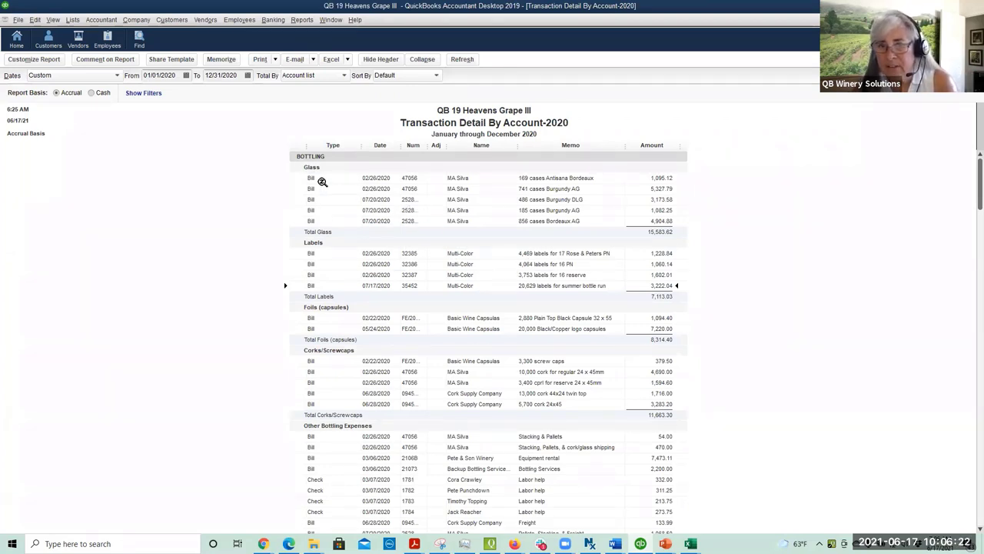
left_click(541, 179)
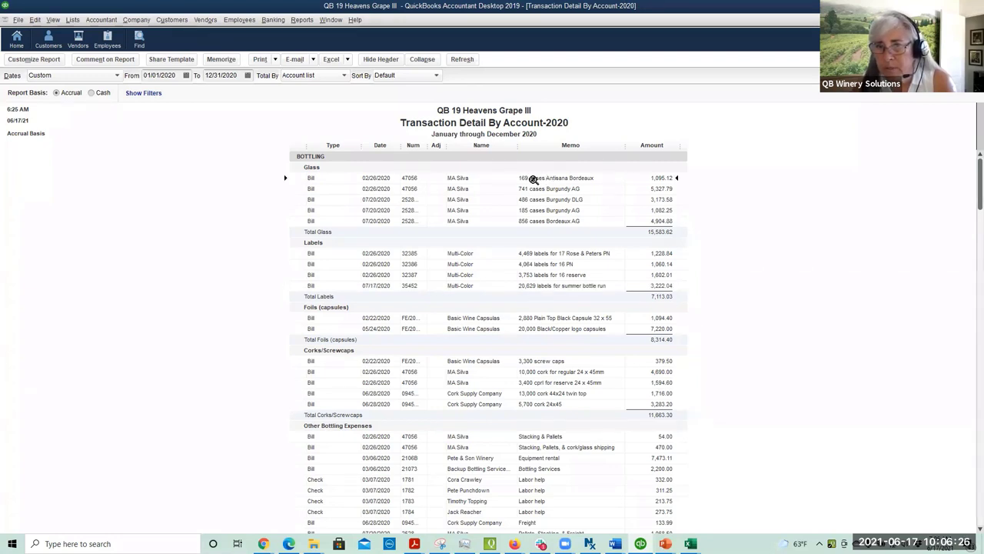
double_click(533, 179)
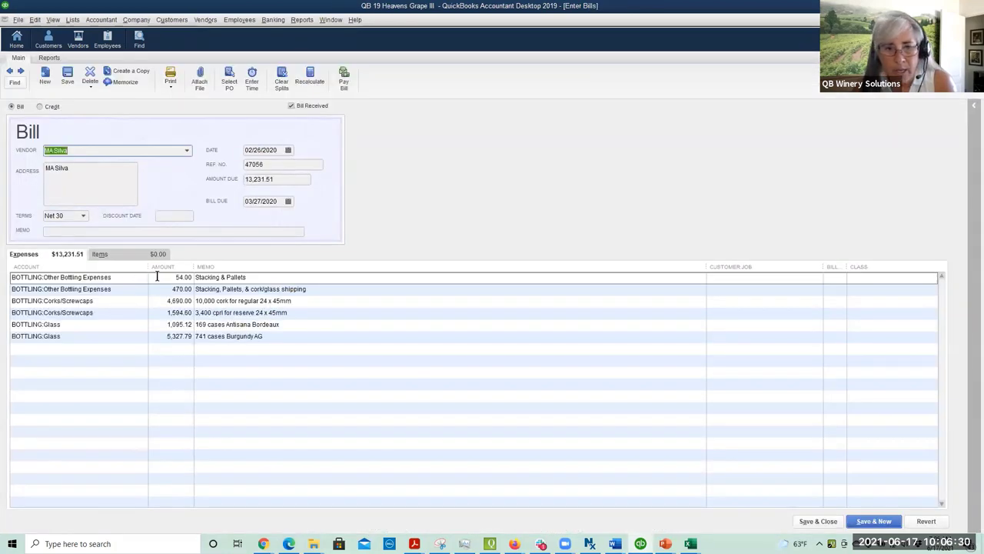
- Examine the accounts, amounts and quantity memos on the MA Silva bill's stacking and cork lines, and close the bill
left_click(172, 277)
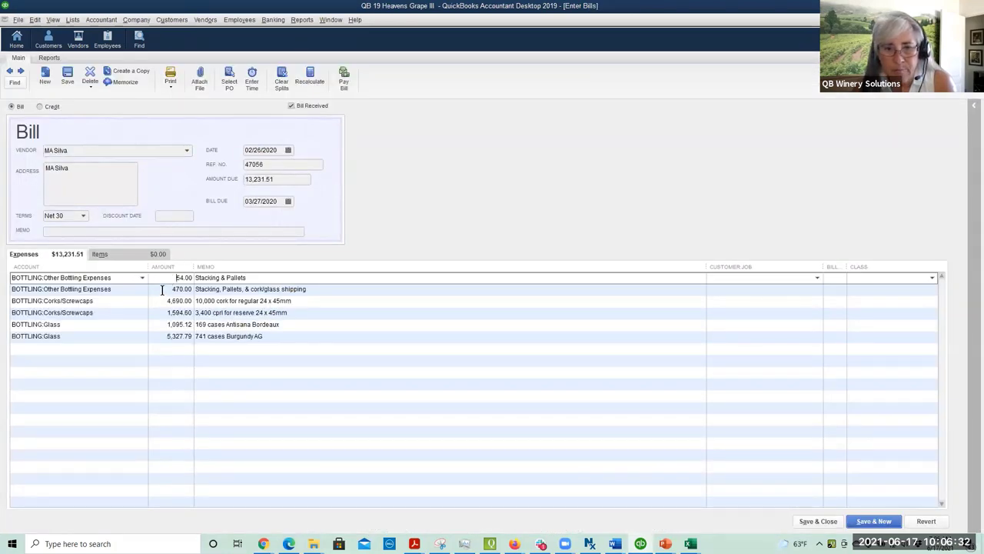
left_click(167, 287)
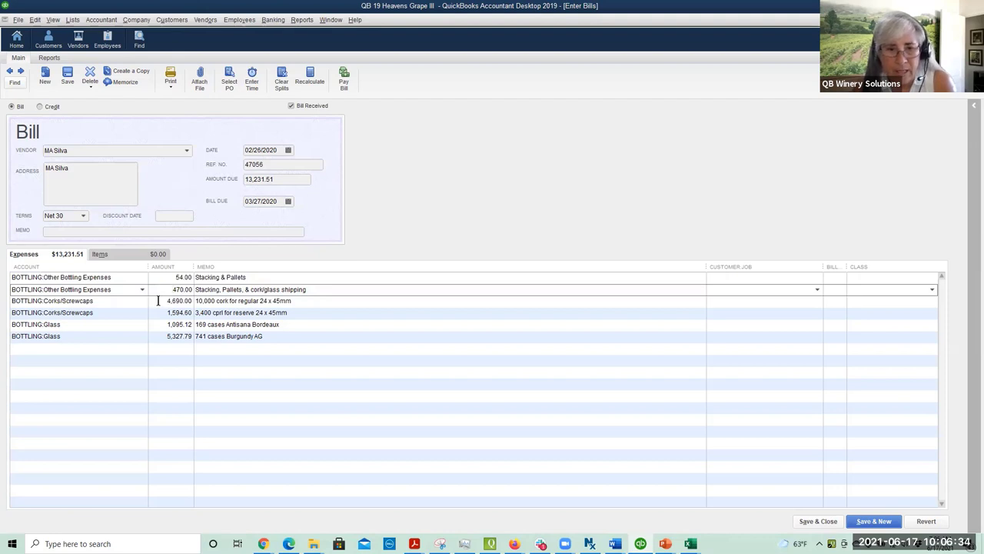
left_click(163, 301)
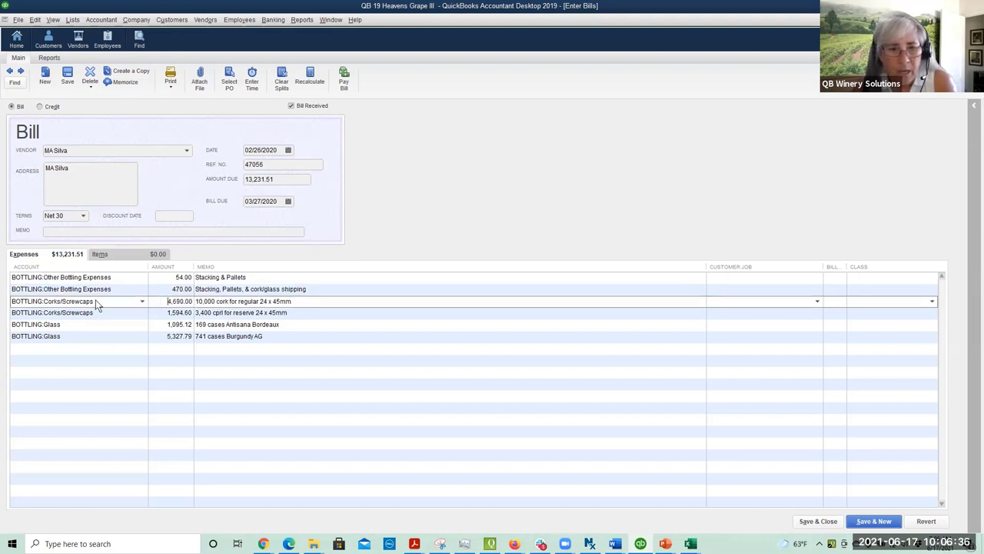
double_click(170, 303)
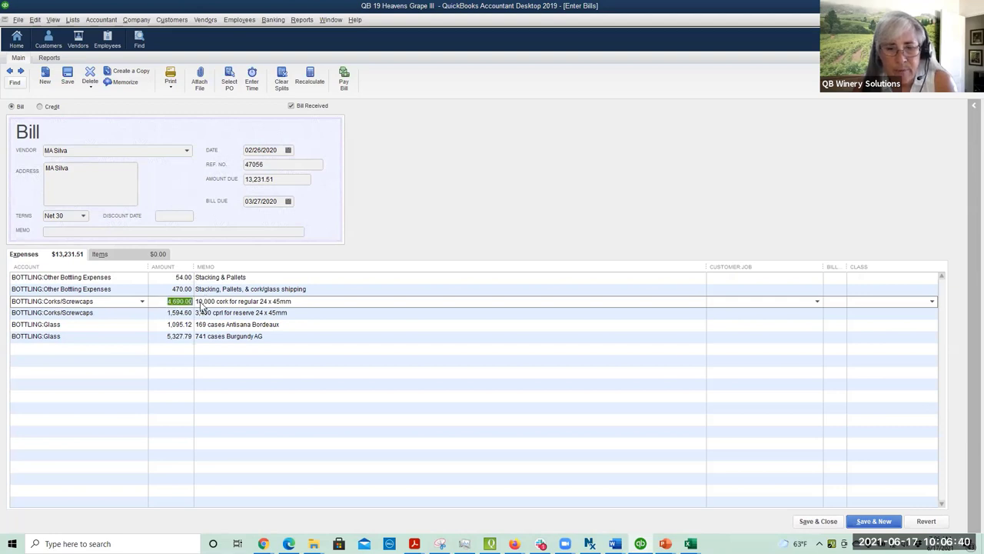
left_click(196, 300)
left_click_drag(195, 300, 314, 302)
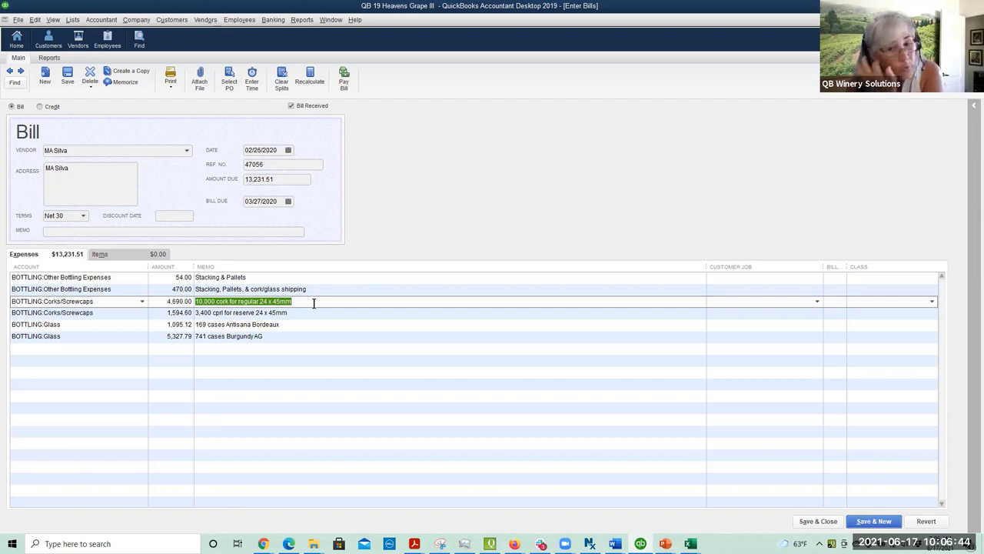
left_click(217, 301)
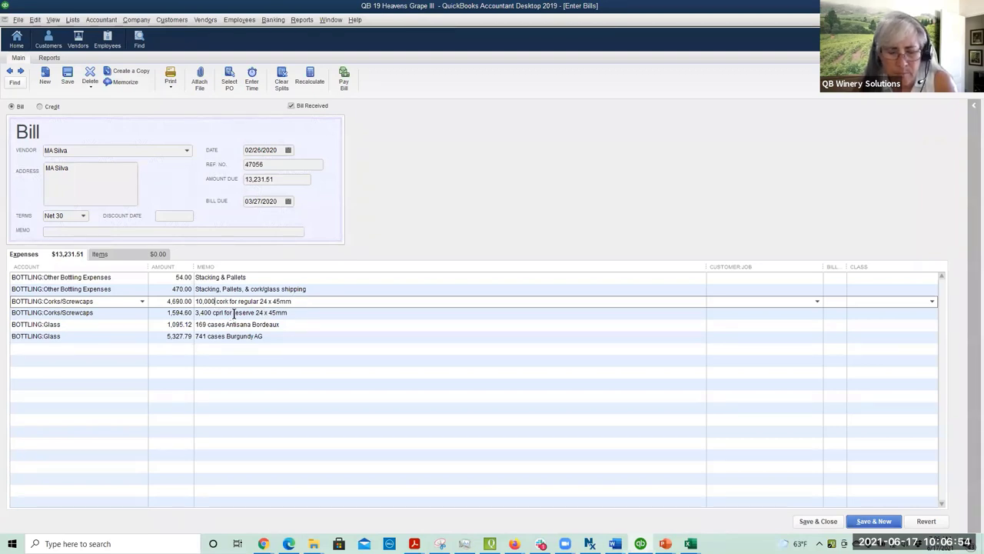
left_click_drag(219, 313, 195, 312)
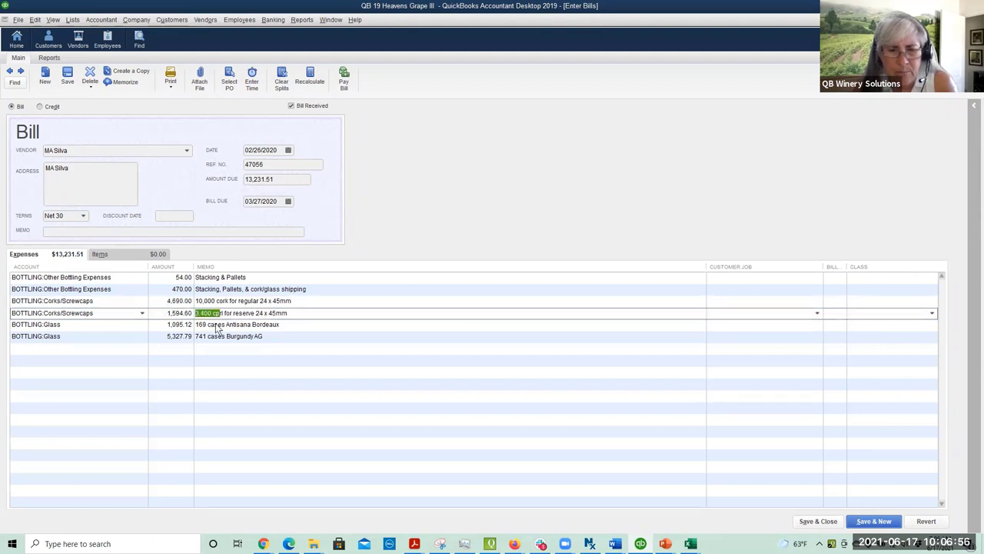
left_click(219, 313)
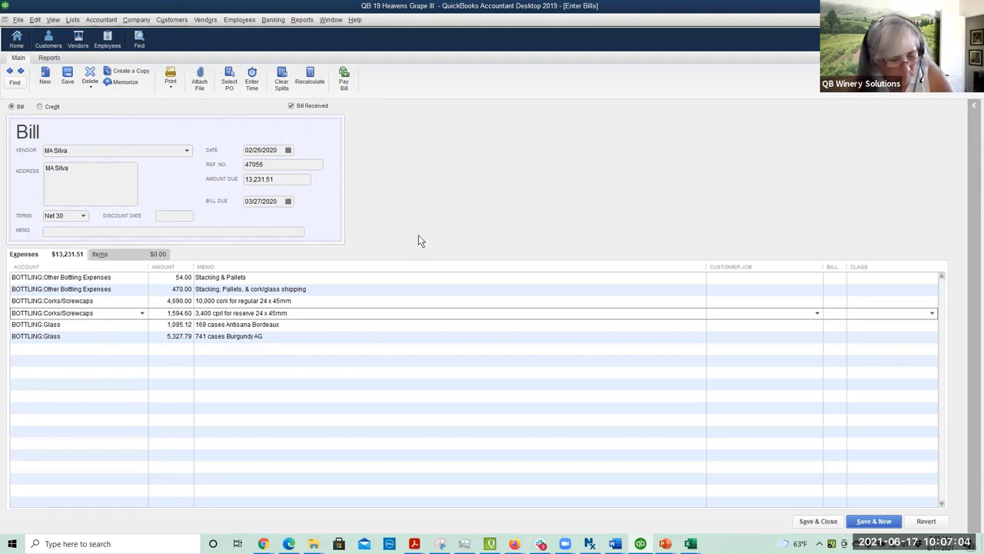
key("alt+a")
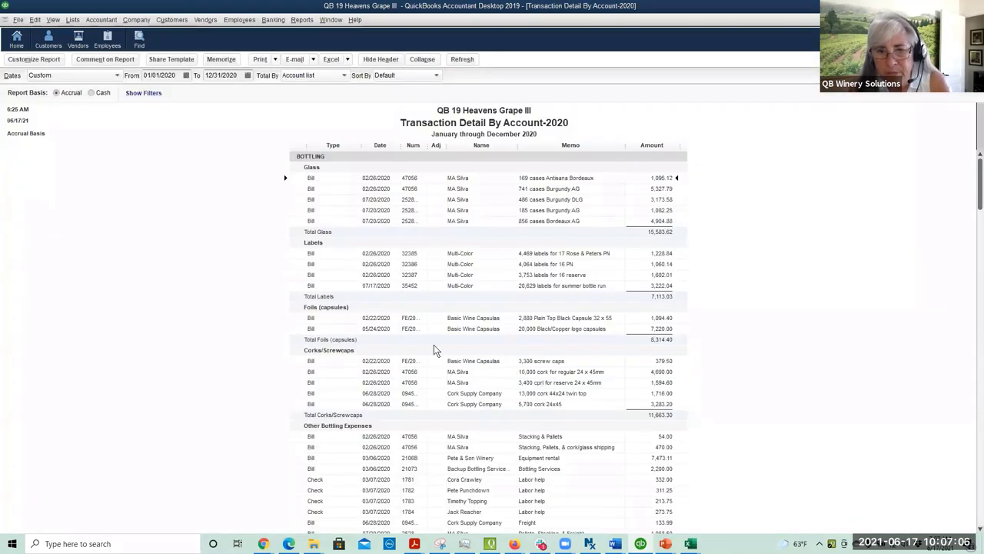
- Open the Basic Wine Capsulas bill for plain top black capsules and examine the quantity and size in its memo
left_click(468, 319)
double_click(470, 319)
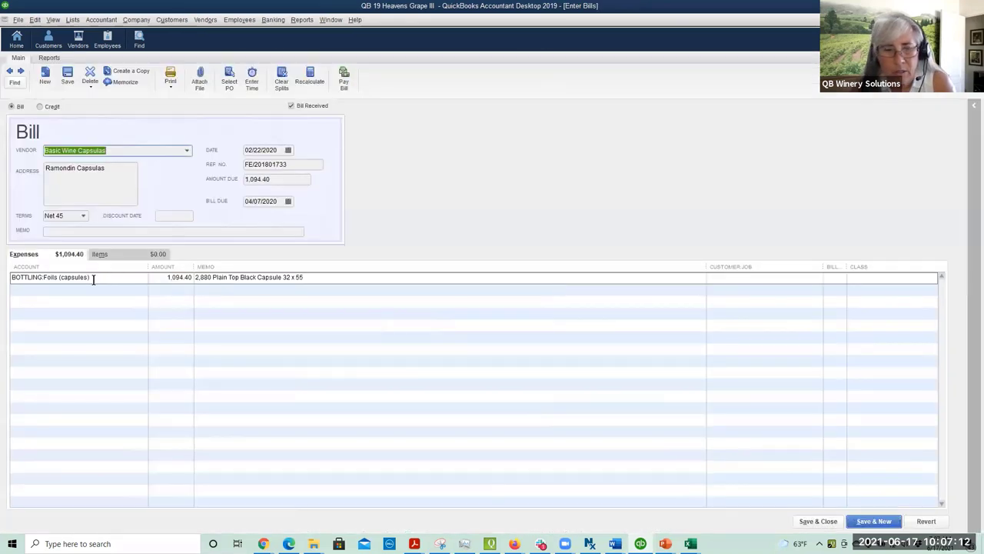
left_click(213, 278)
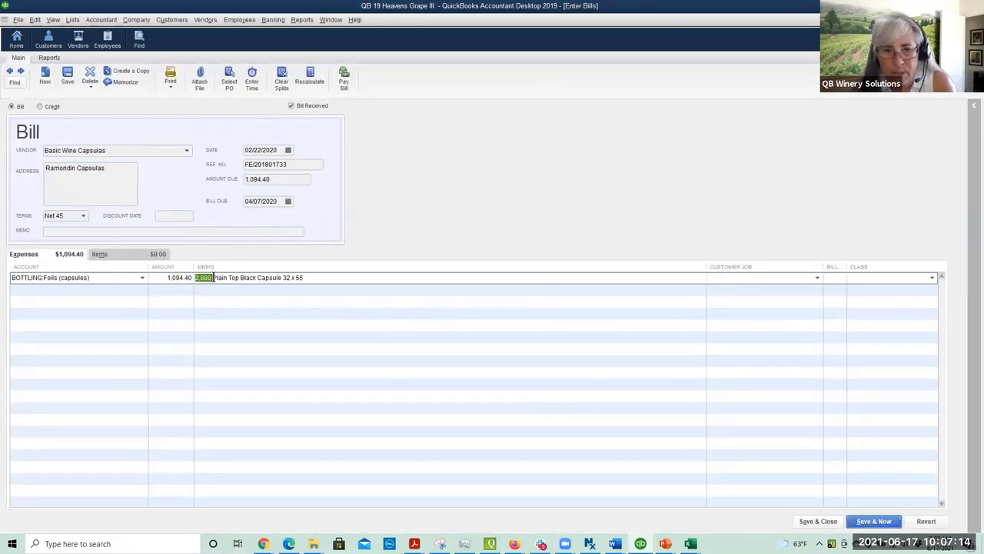
left_click(323, 278)
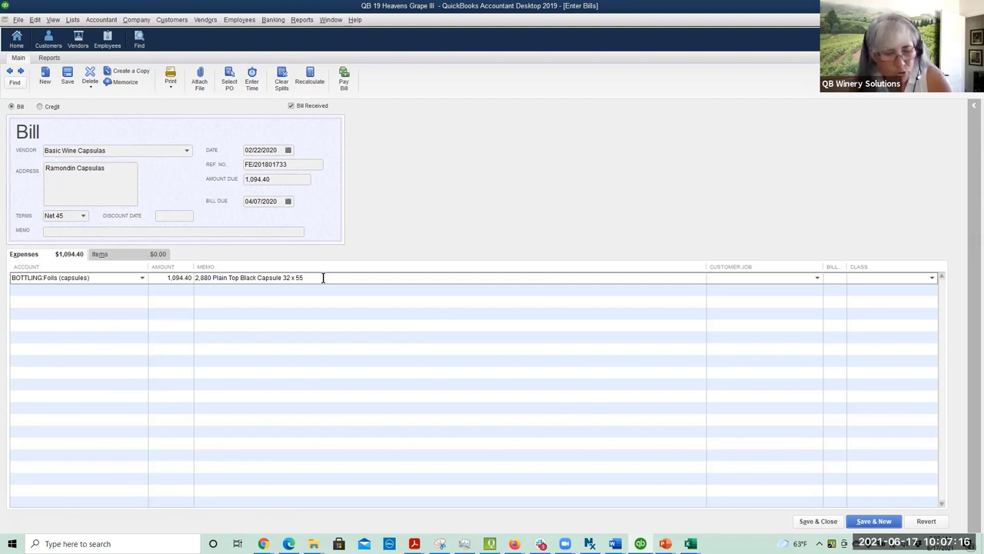
- Close the Basic Wine Capsulas bill and bring up the Transaction Detail By Account-2019 report
key("Escape")
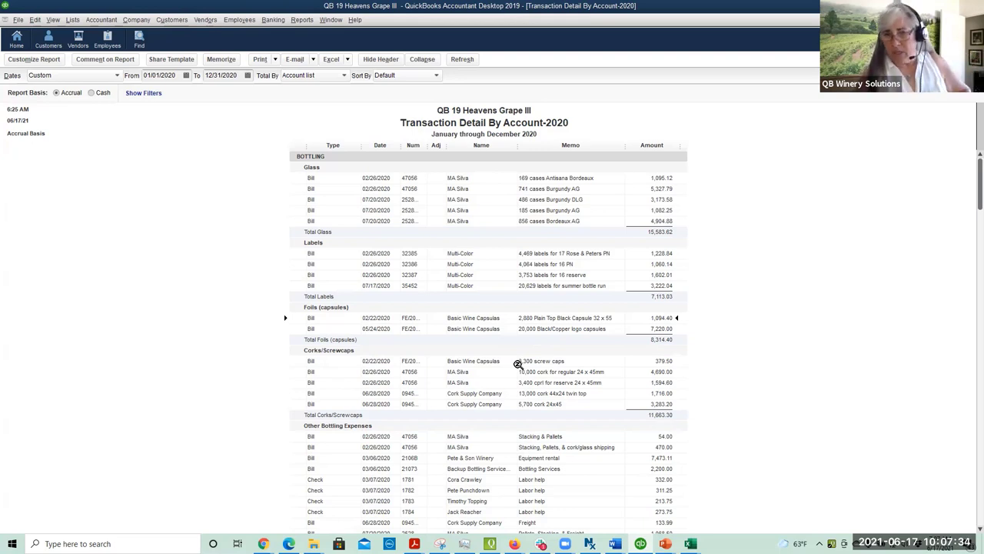
left_click(331, 20)
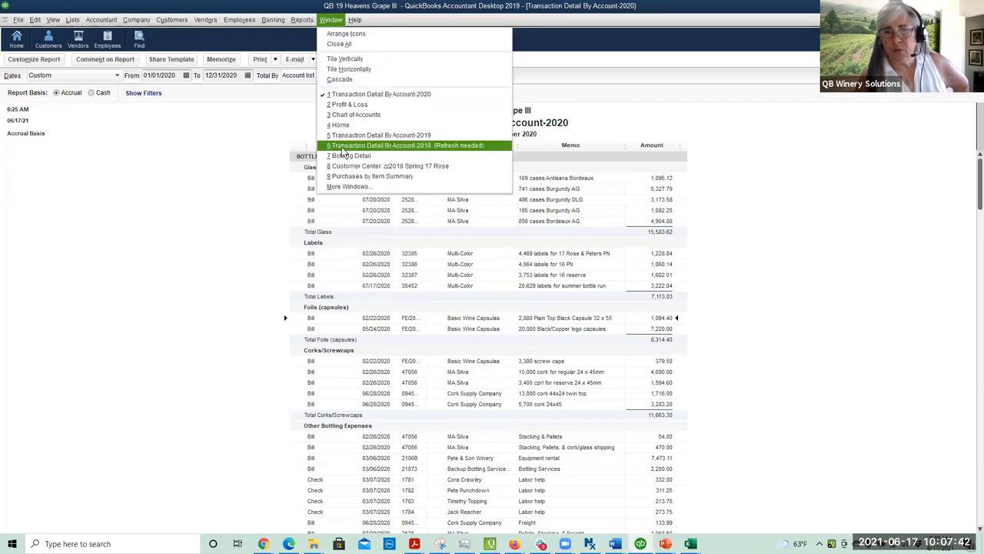
left_click(349, 136)
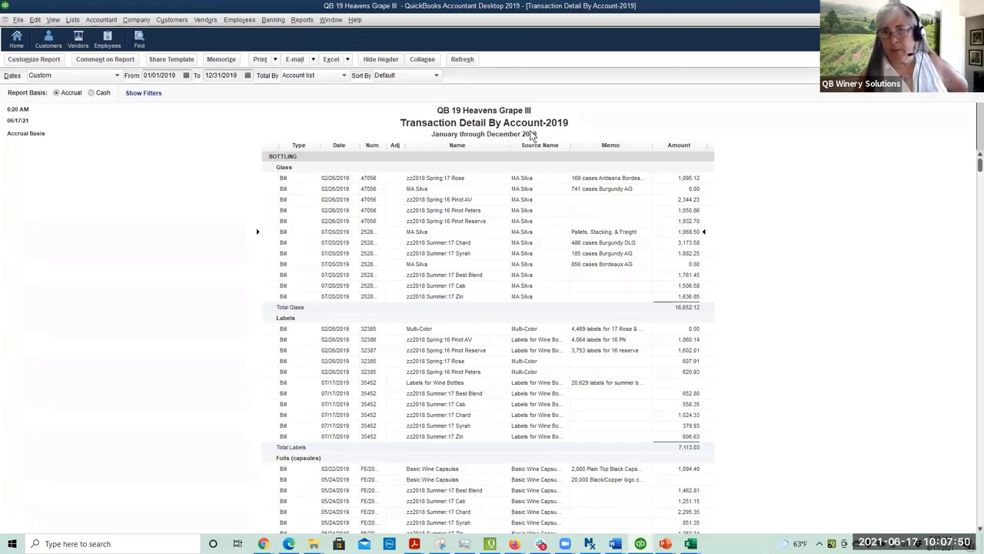
- Open the 2019 MA Silva bill from its zz2018 Spring:17 Rose glass entry and examine the customer job on the Antisana Bordeaux line
left_click(419, 190)
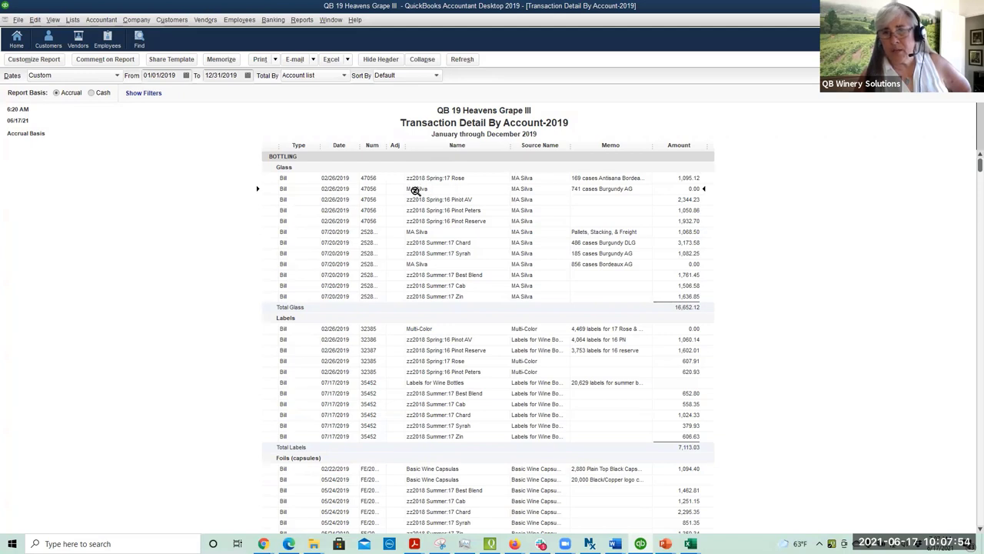
left_click(465, 178)
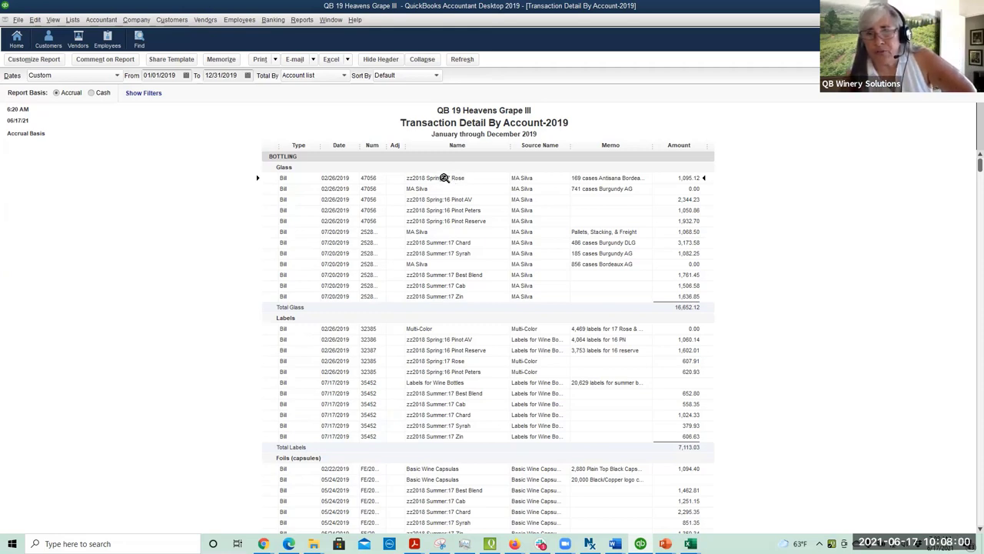
double_click(444, 178)
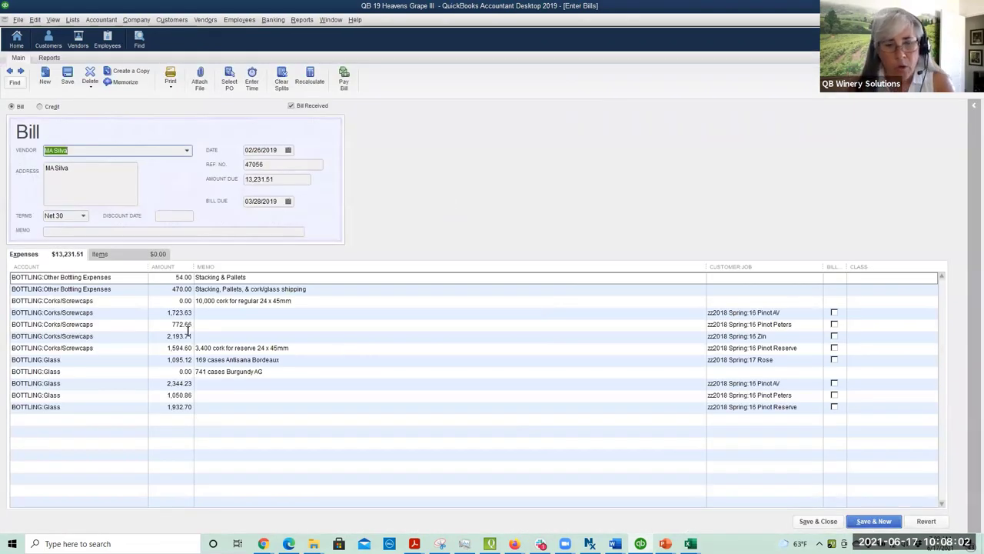
left_click(133, 359)
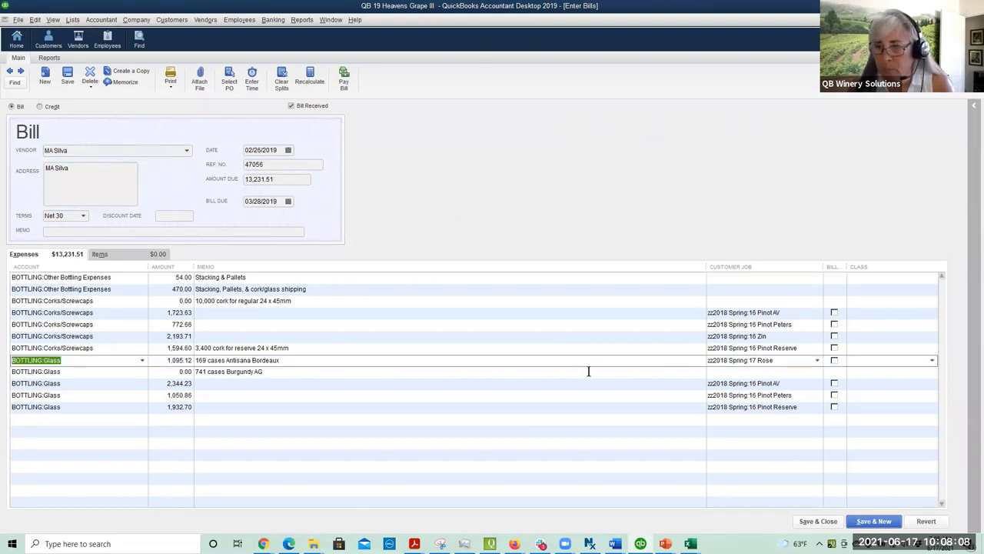
left_click(784, 360)
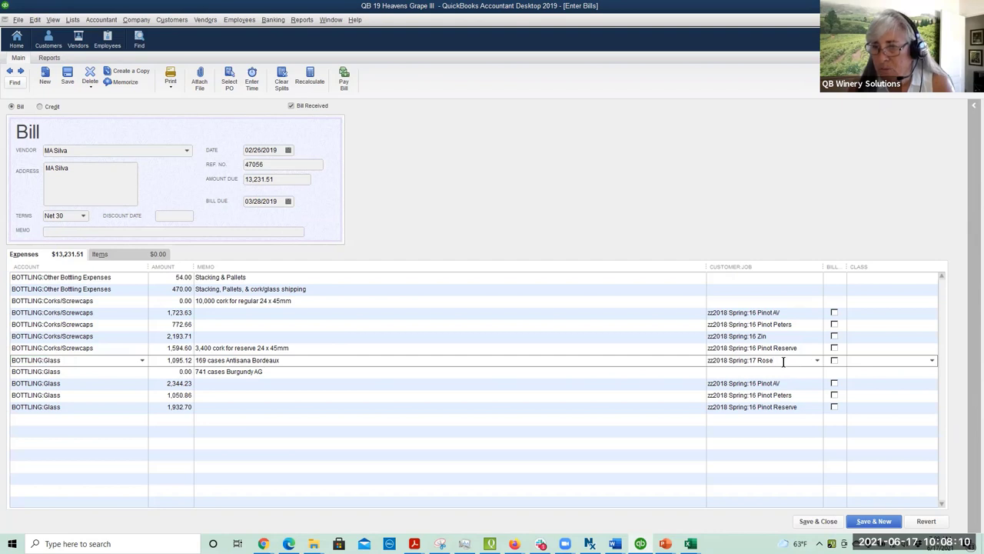
left_click_drag(785, 360, 684, 360)
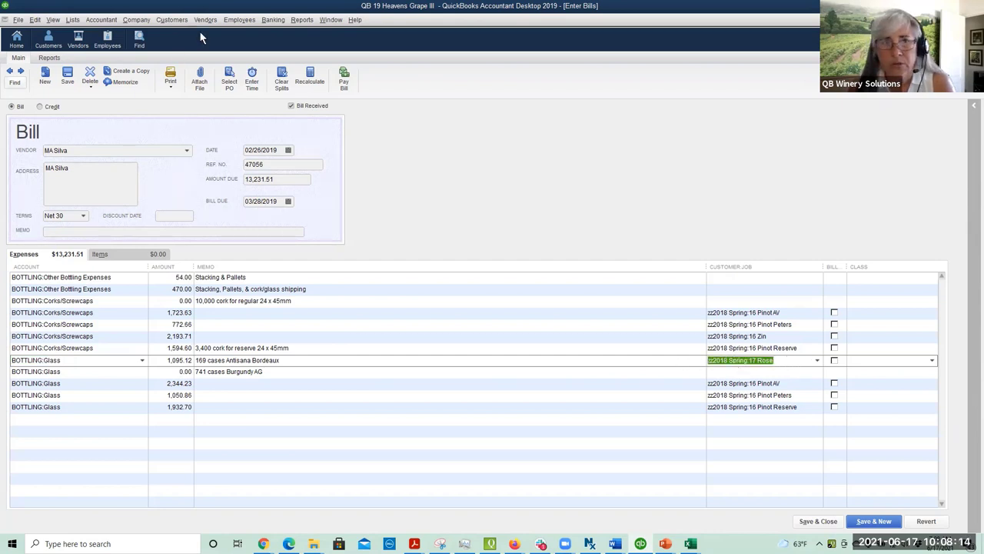
- Open the Customer Center and examine how the zz2018 Spring and zz2018 Summer bottling runs are set up as customers with wines as jobs
left_click(171, 19)
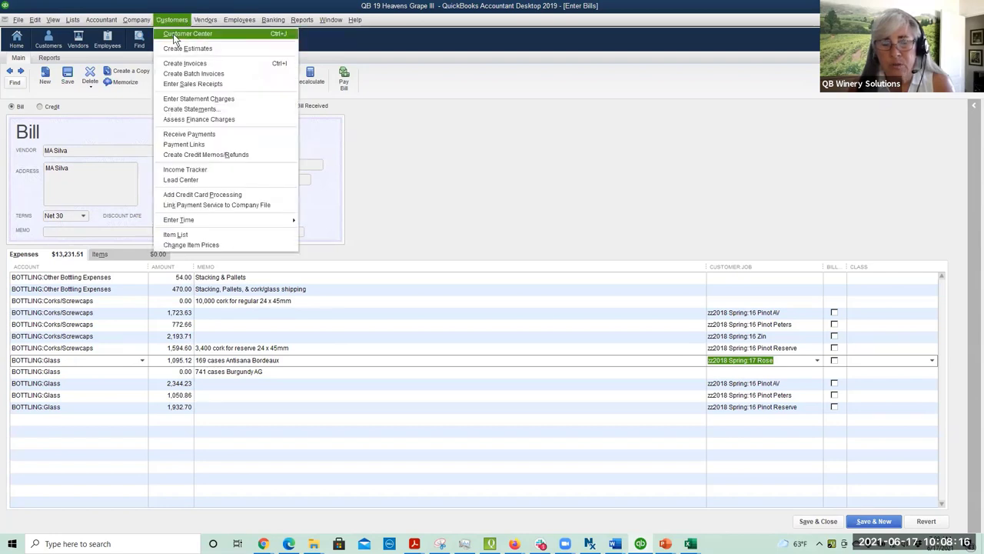
left_click(173, 34)
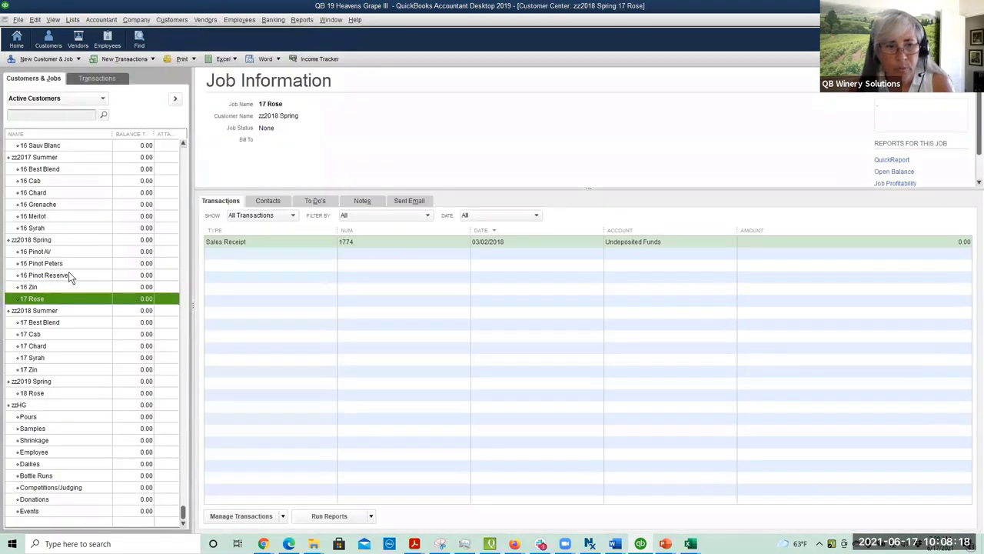
left_click(56, 240)
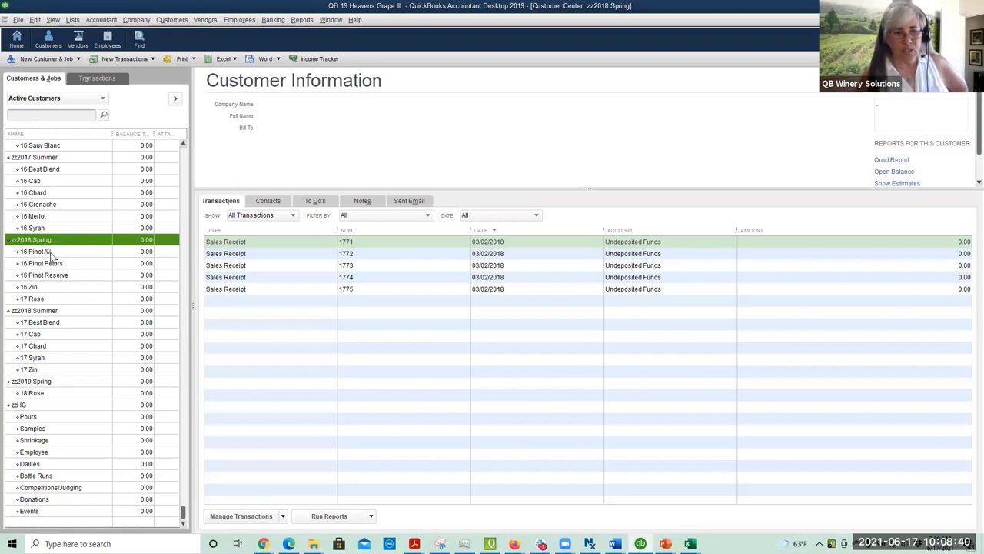
left_click(53, 296)
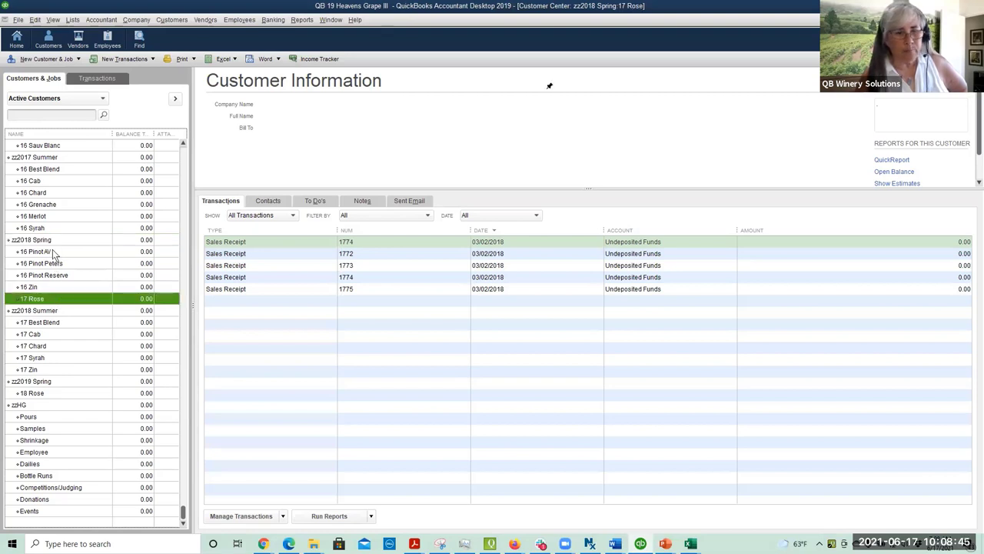
left_click(55, 310)
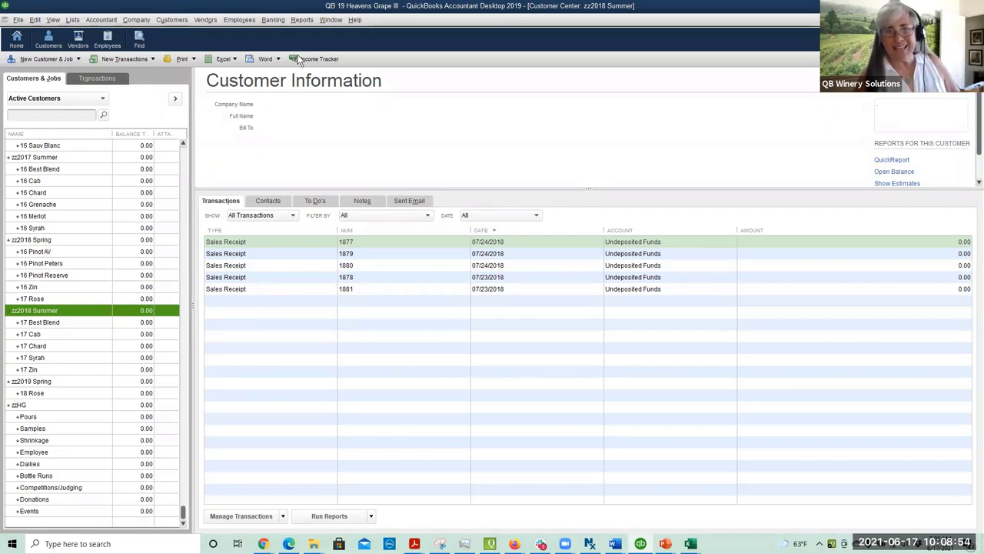
- Return to the open MA Silva bill and examine the customer jobs assigned to the three Pinot glass lines
left_click(331, 20)
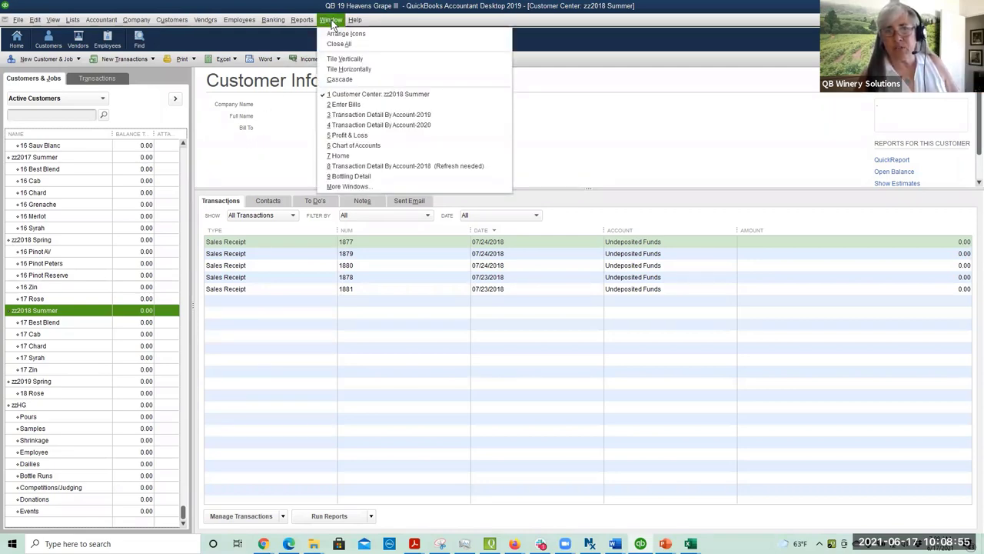
left_click(346, 104)
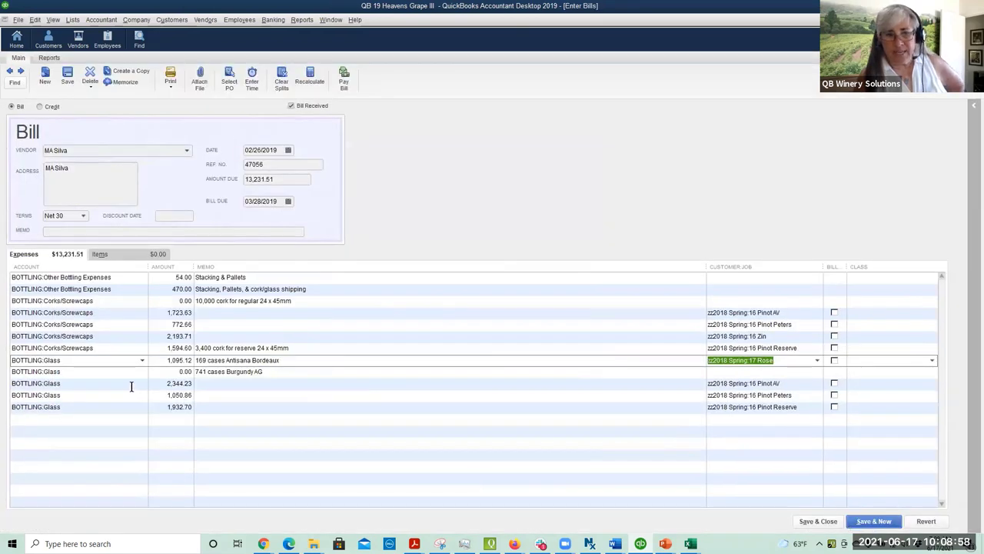
left_click(133, 385)
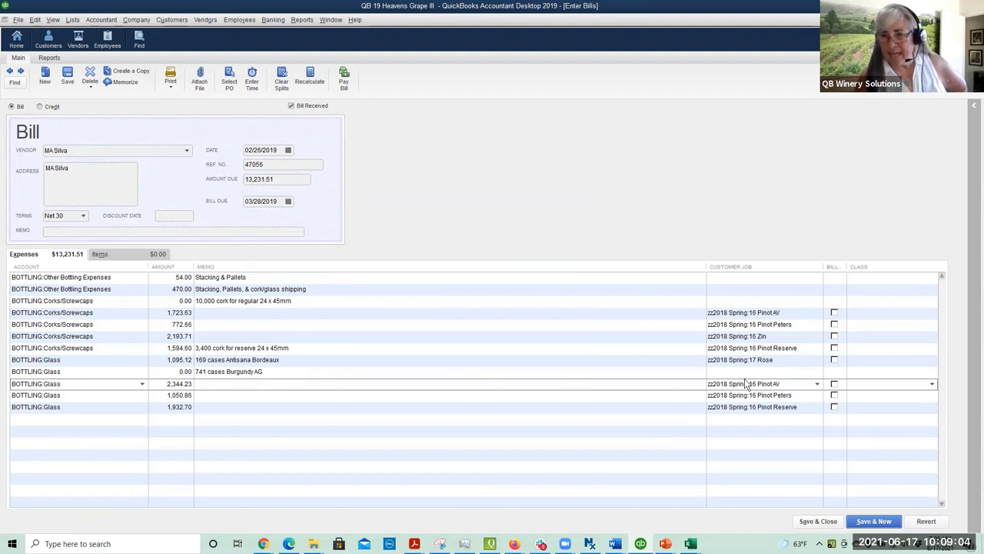
left_click(789, 395)
left_click(801, 407)
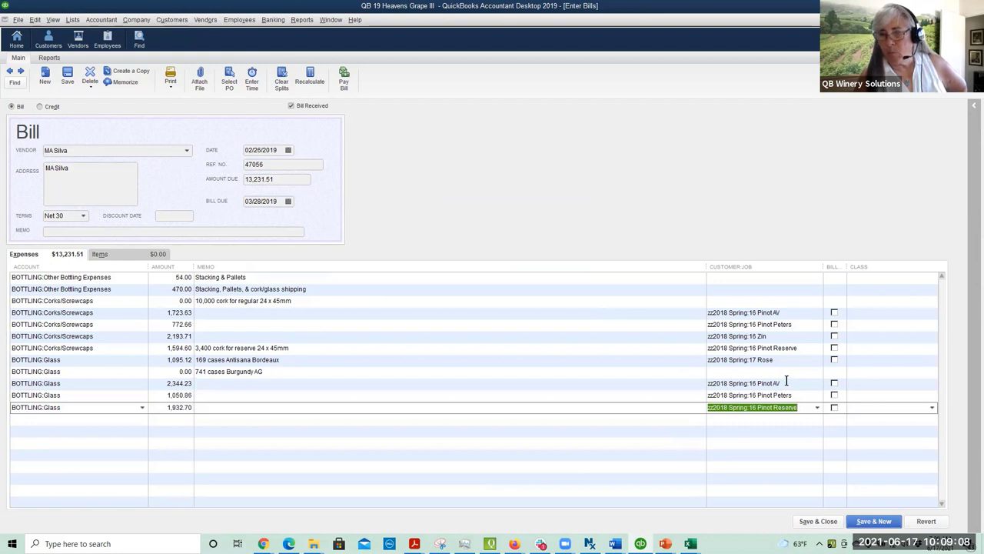
- Examine the amount on the 741 cases Burgundy AG line and its split across the three Pinot glass lines beneath it
left_click(166, 373)
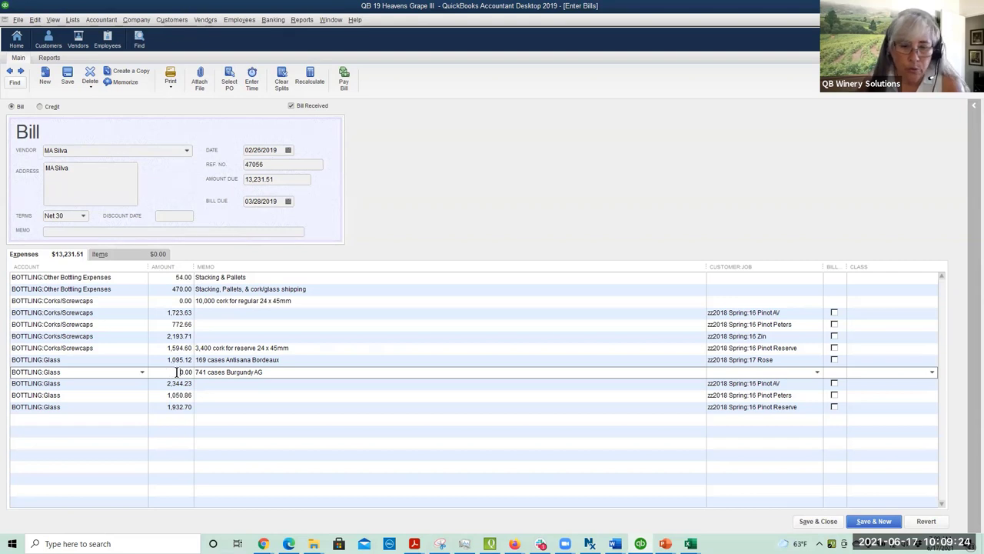
left_click_drag(175, 372, 198, 372)
left_click(170, 372)
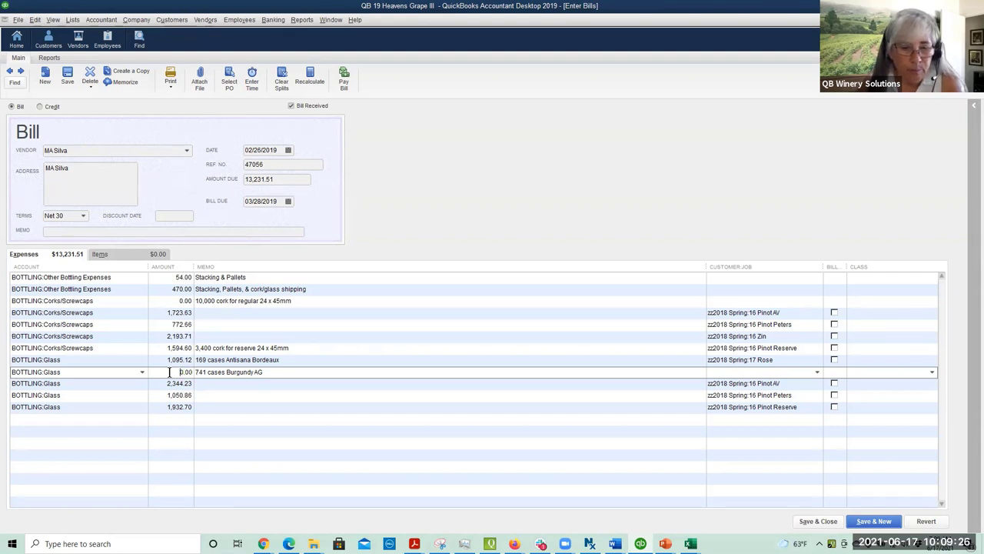
left_click_drag(170, 372, 216, 374)
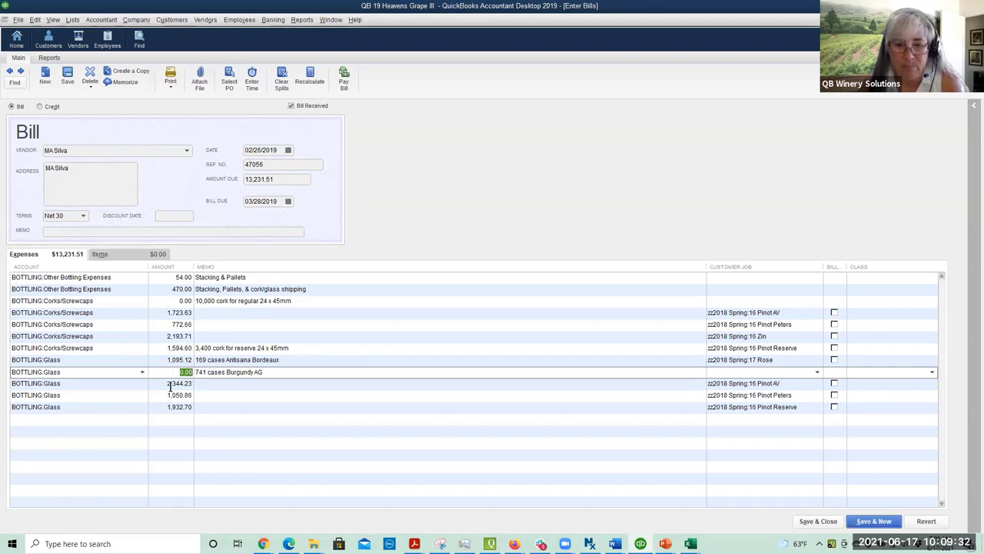
left_click(156, 383)
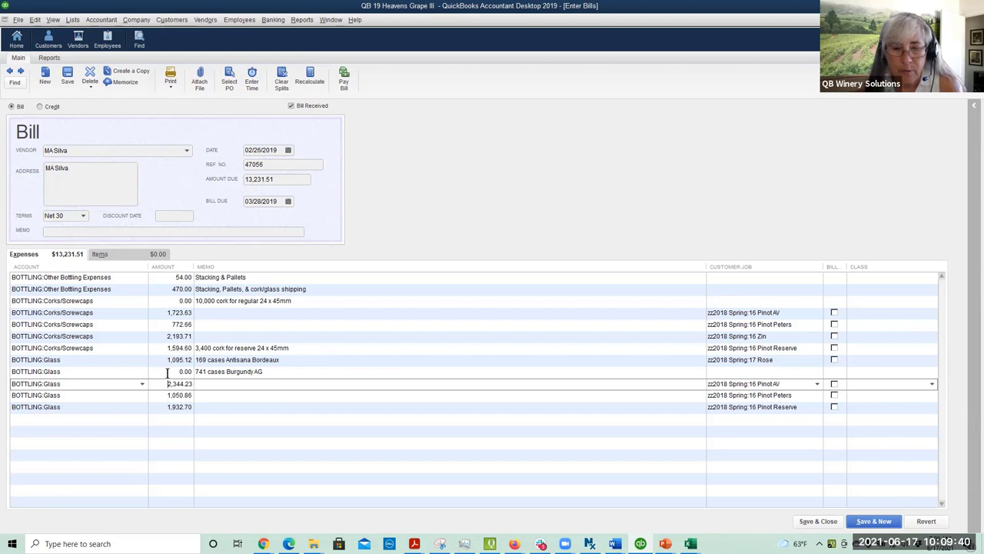
left_click(168, 372)
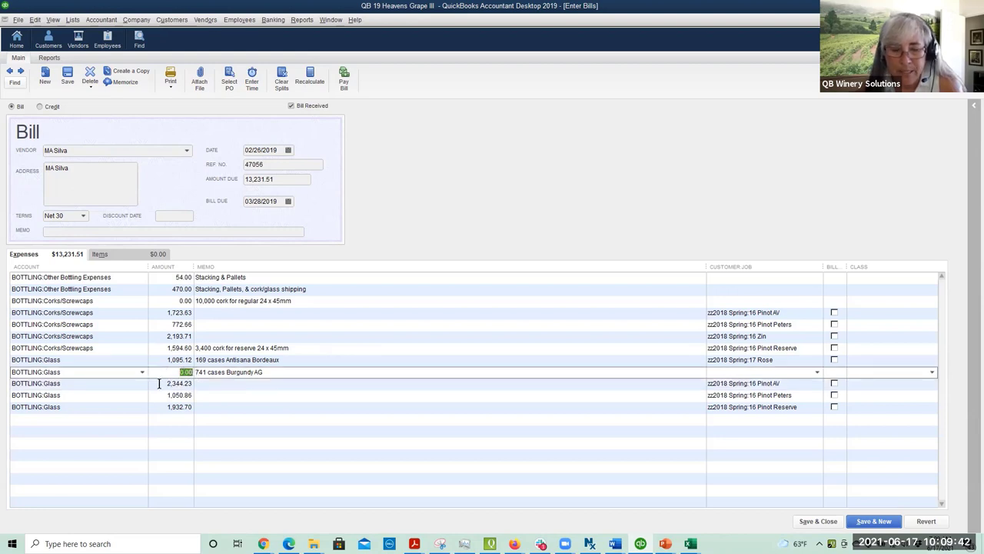
left_click(159, 383)
left_click(157, 395)
left_click(161, 406)
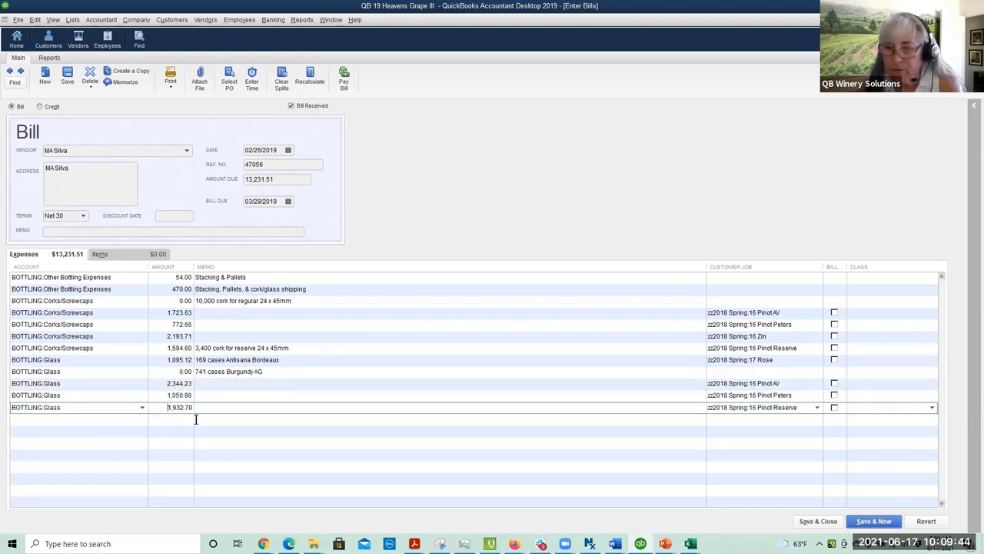
- Compare the glass amounts per wine job on the MA Silva bill, from the 17 Rose line through the Pinot AV, Peters and Reserve lines
left_click(165, 360)
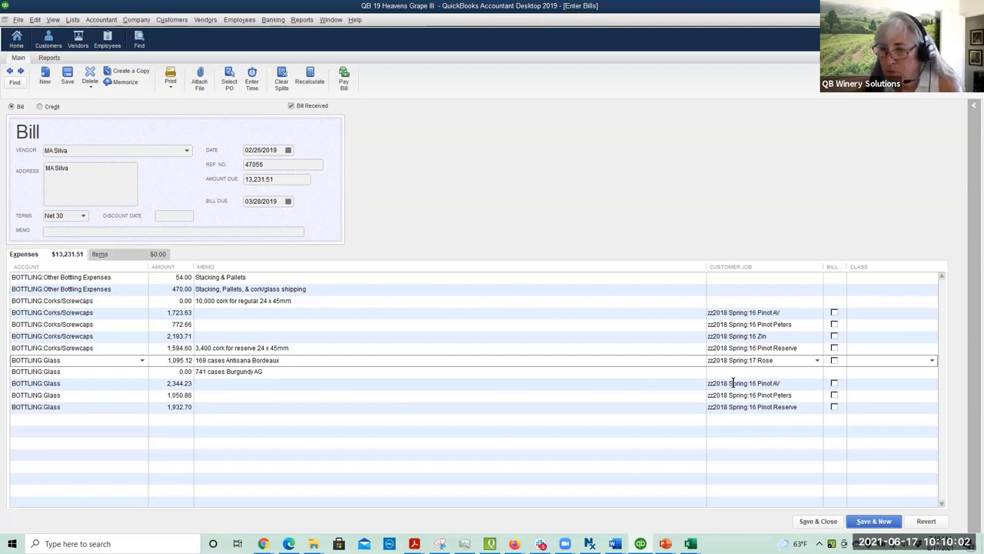
left_click(167, 383)
left_click(163, 395)
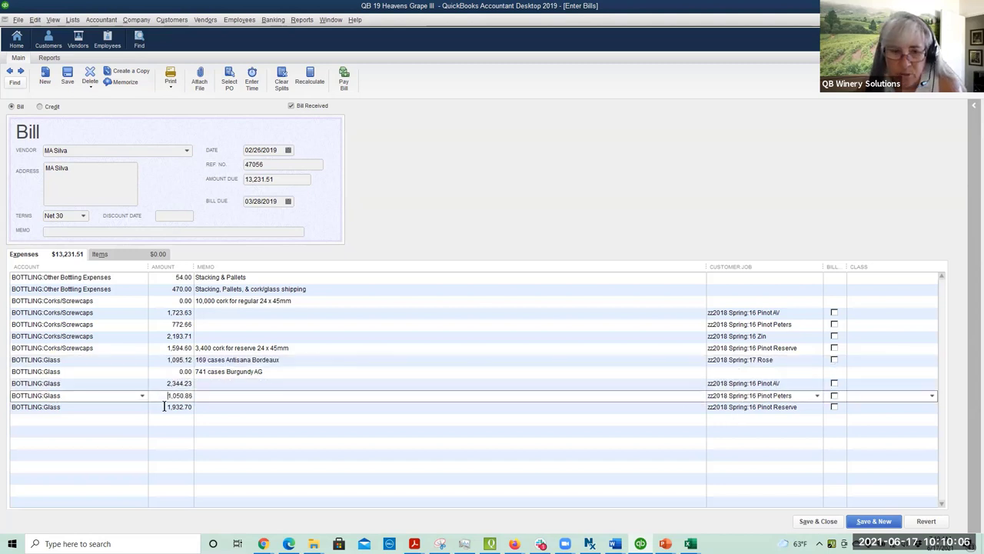
left_click(164, 406)
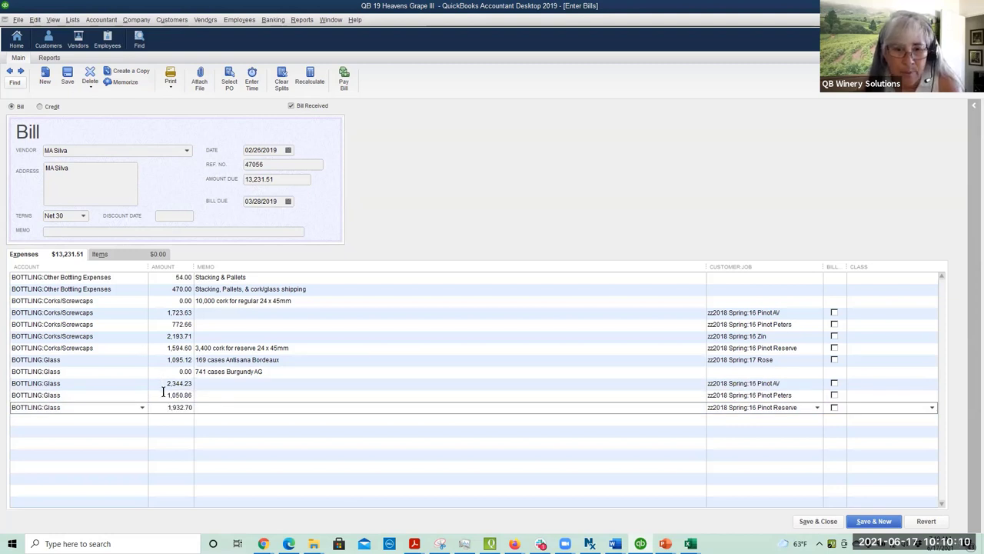
left_click(167, 383)
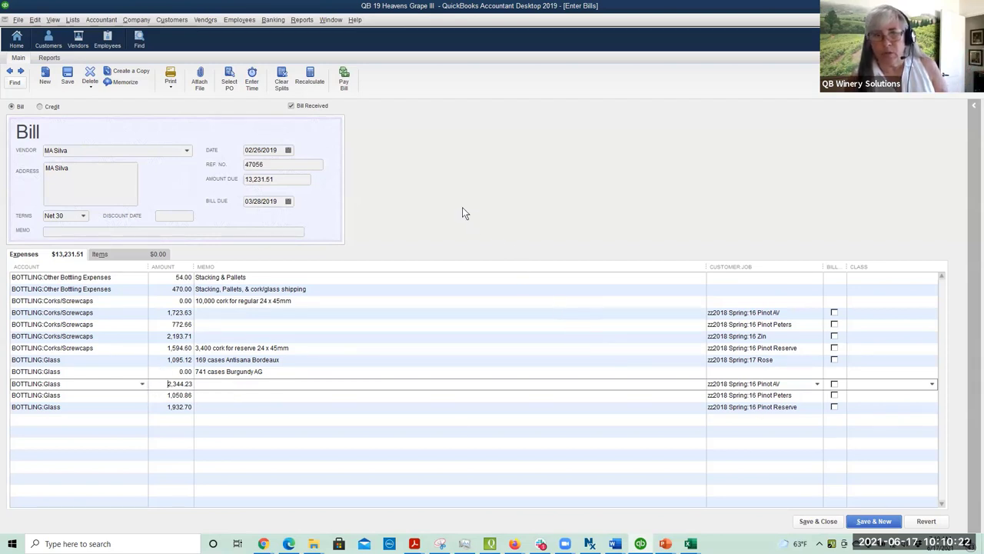
left_click(334, 20)
left_click(363, 312)
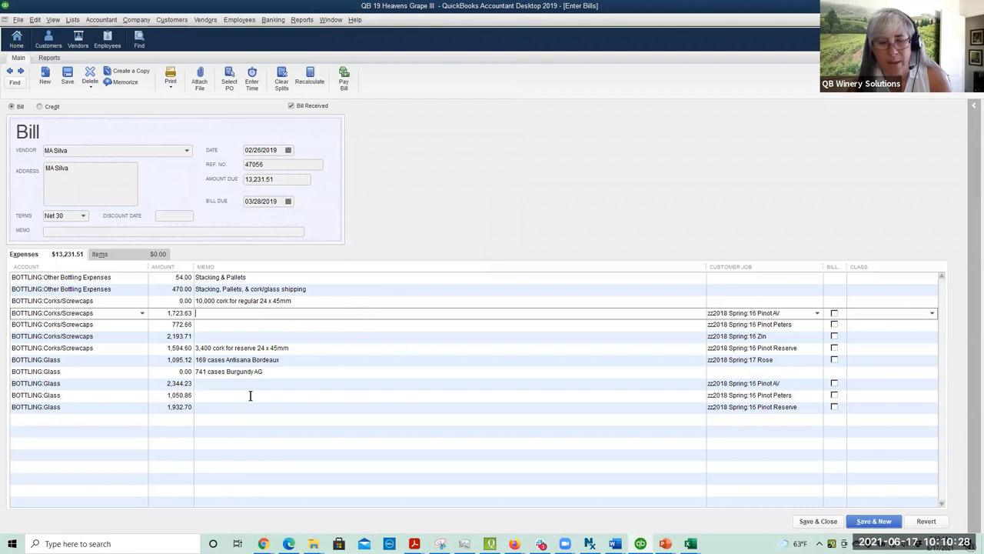
left_click(154, 384)
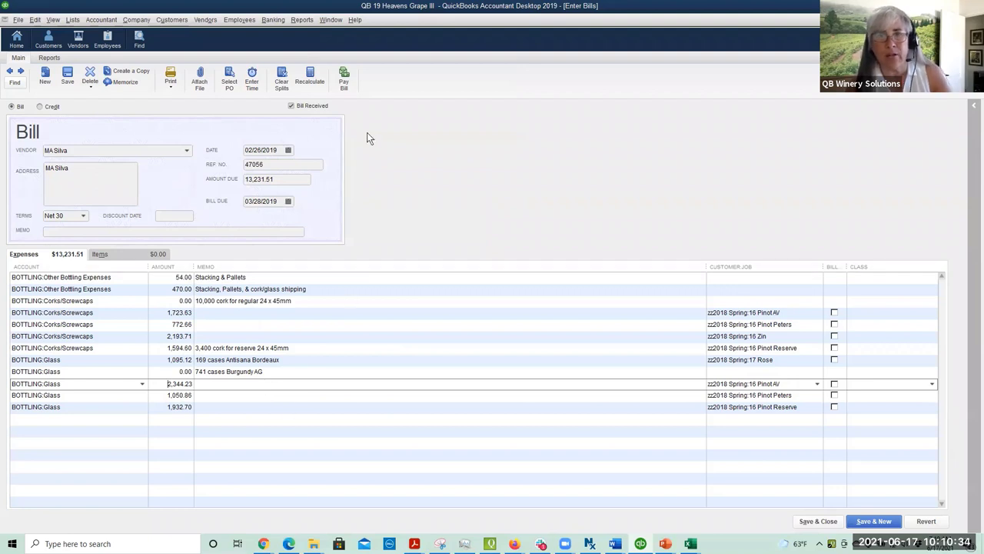
- Bring up the Transaction Detail By Account-2018 report and review its bottling sales receipts by wine job
left_click(331, 19)
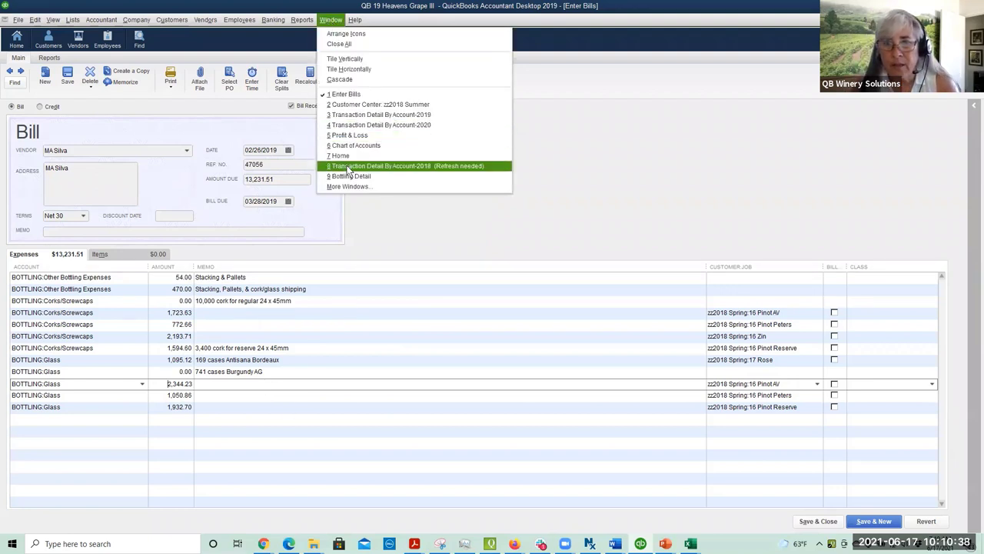
left_click(349, 166)
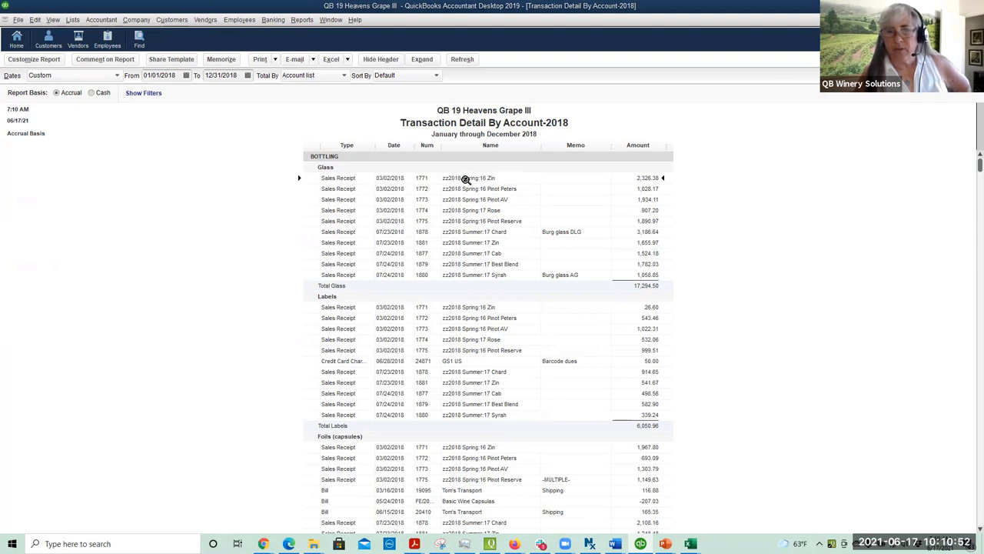
left_click(331, 21)
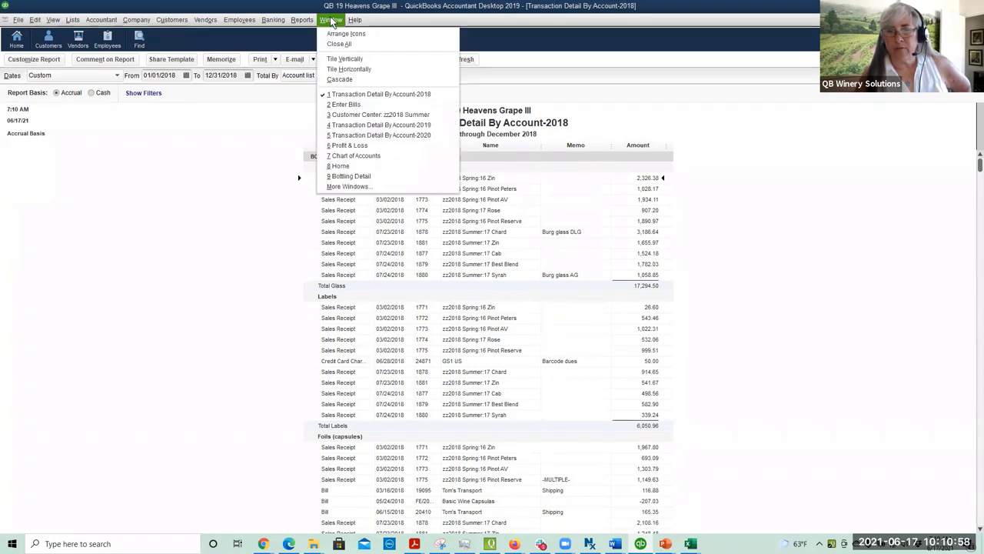
left_click(253, 161)
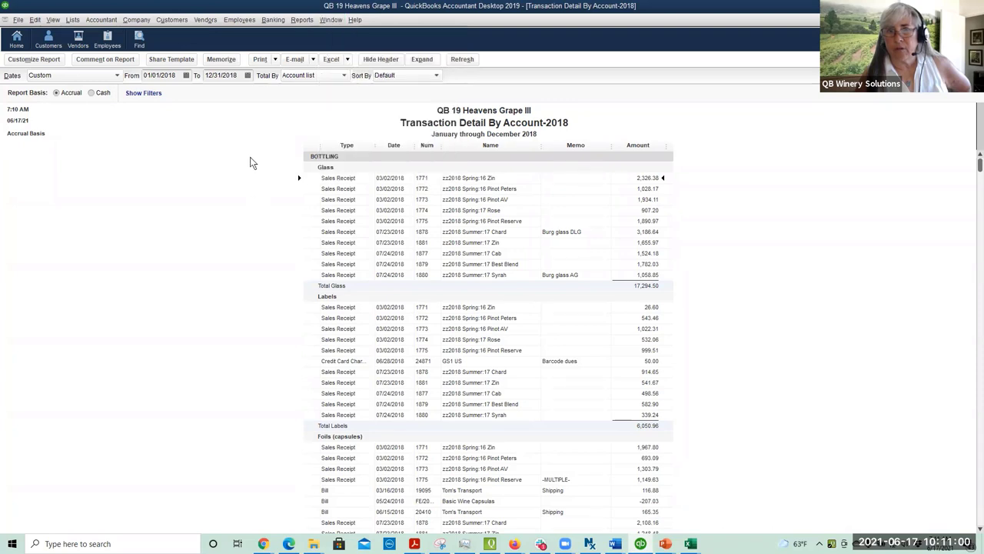
left_click(206, 20)
left_click(346, 105)
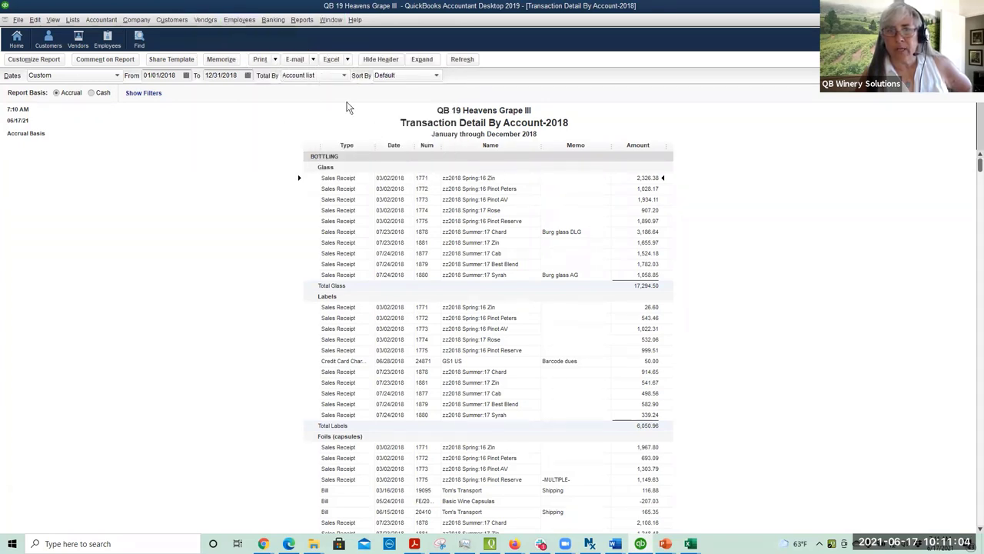
- Review the 2018 report's entries from Labels through Other Bottling Expenses and return to its beginning
left_click(332, 20)
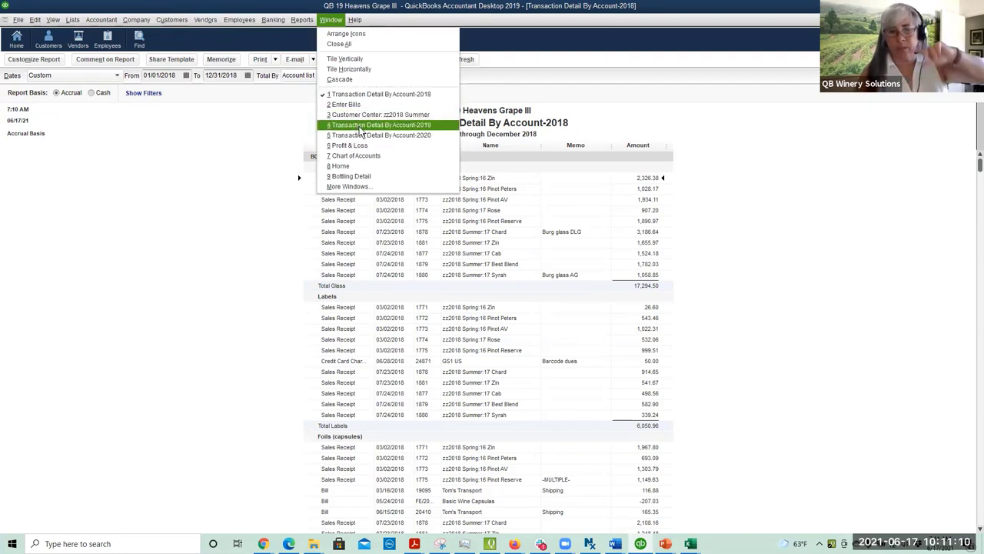
left_click(280, 206)
scroll(264, 314, "down", 5)
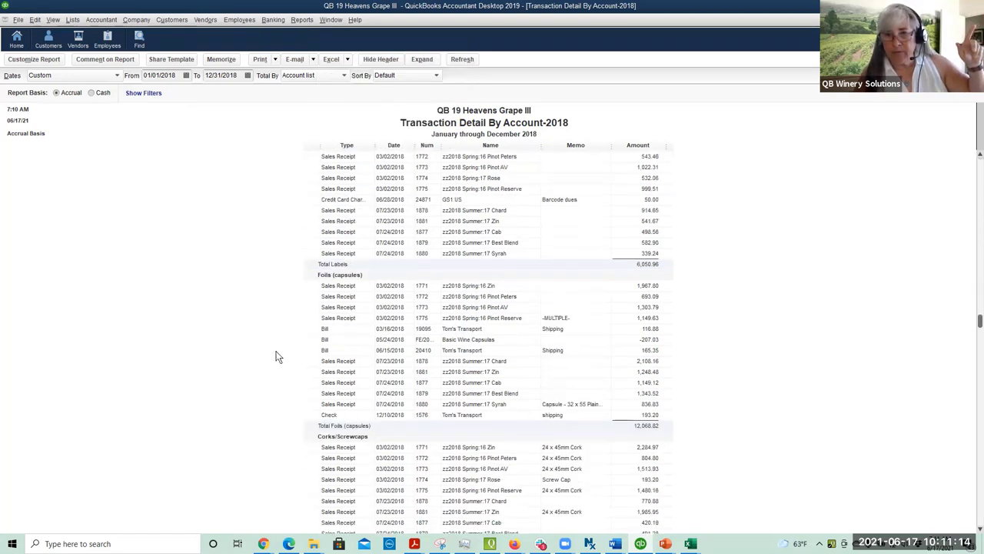
scroll(278, 351, "down", 4)
scroll(286, 362, "down", 3)
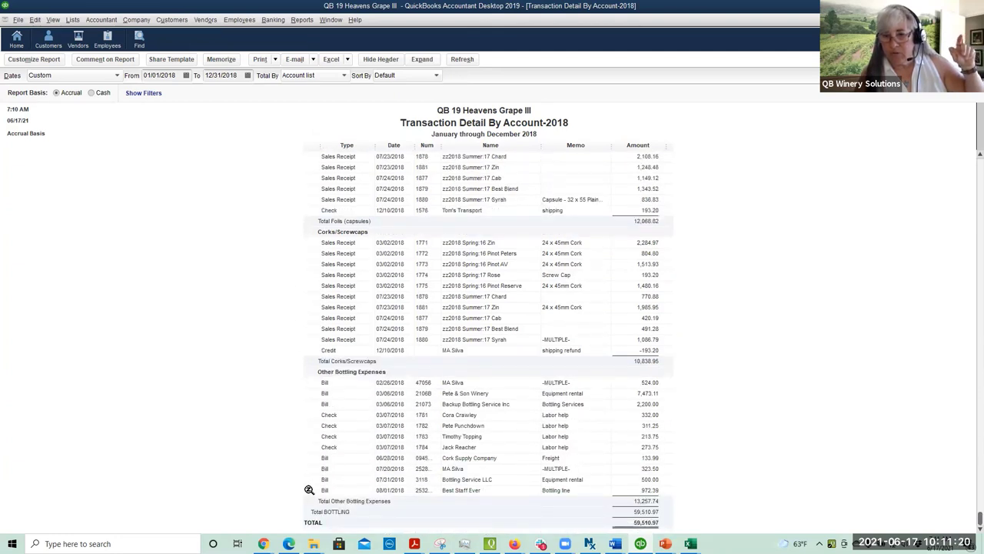
scroll(307, 479, "up", 11)
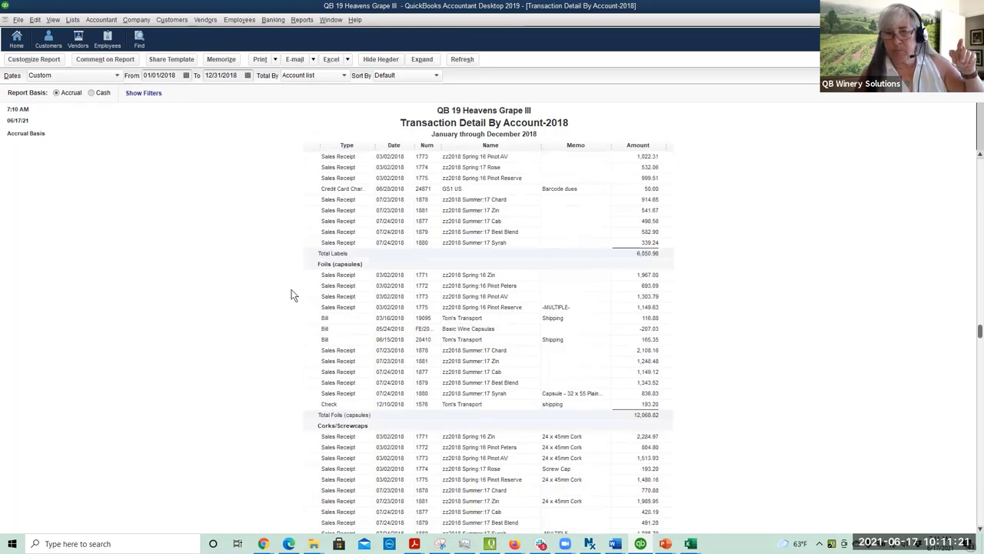
- Bring up the Transaction Detail By Account-2020 report and widen its Num column to fit the full bill numbers
left_click(332, 20)
left_click(331, 20)
left_click(332, 20)
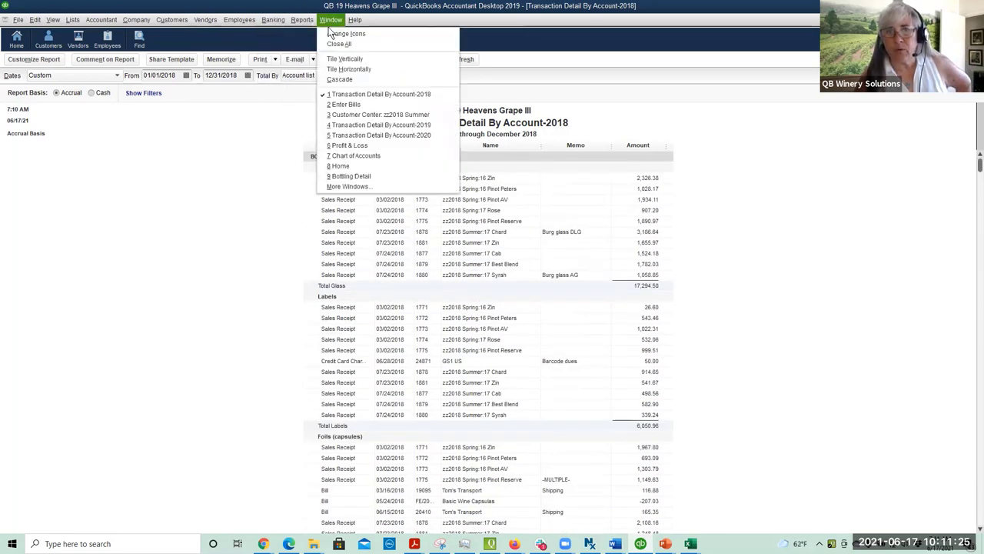
left_click(357, 135)
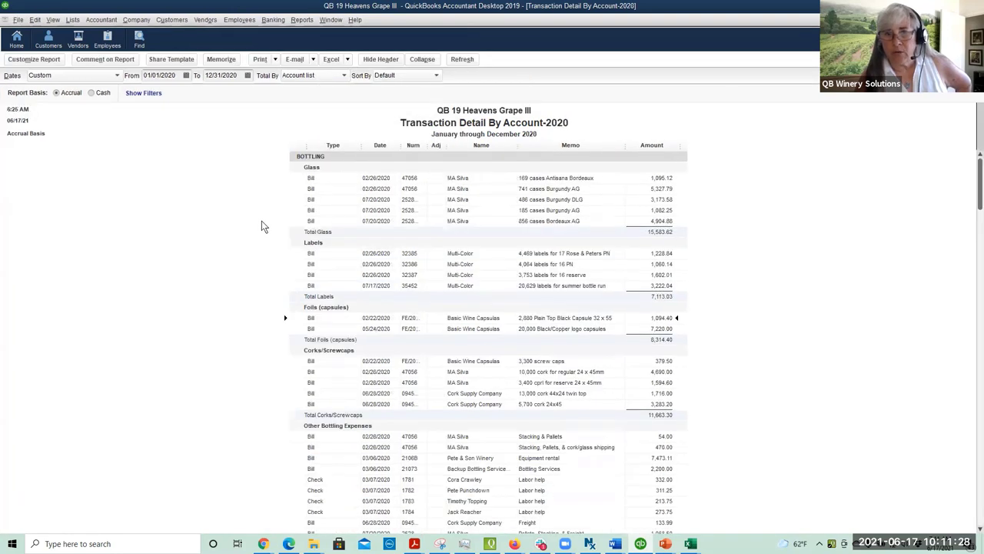
left_click(456, 179)
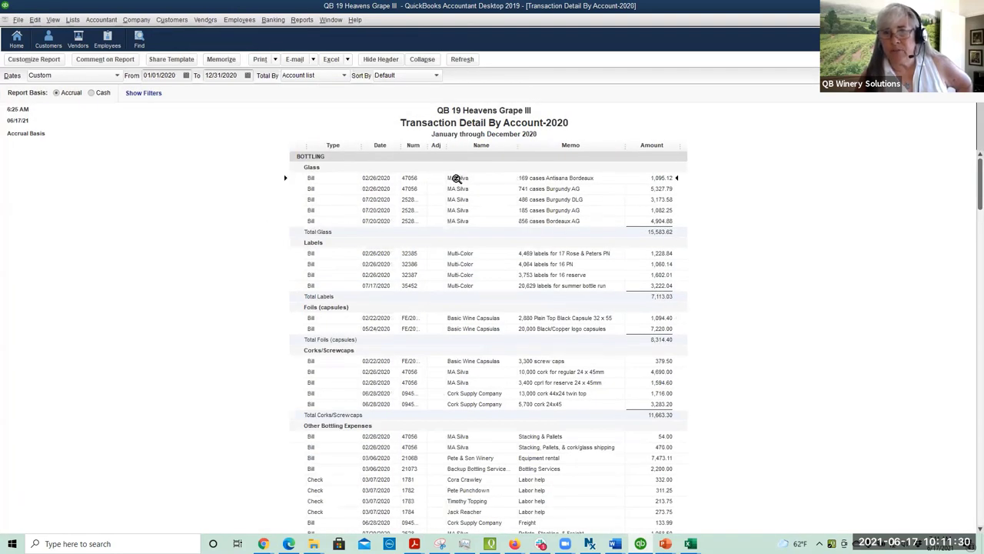
left_click_drag(442, 147, 442, 149)
- Open the MA Silva bill dated 07/20/2018 from the Vendor Center
left_click(205, 19)
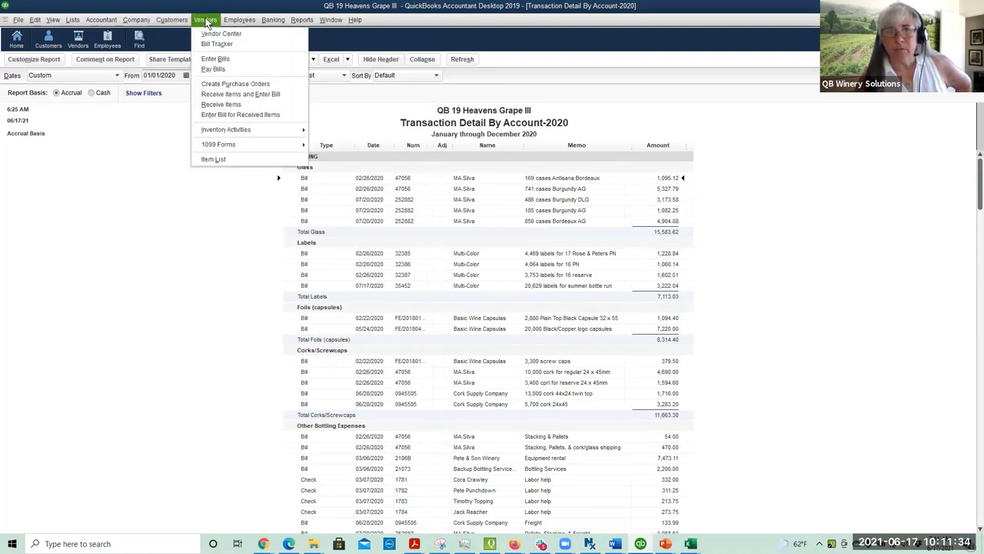
left_click(212, 33)
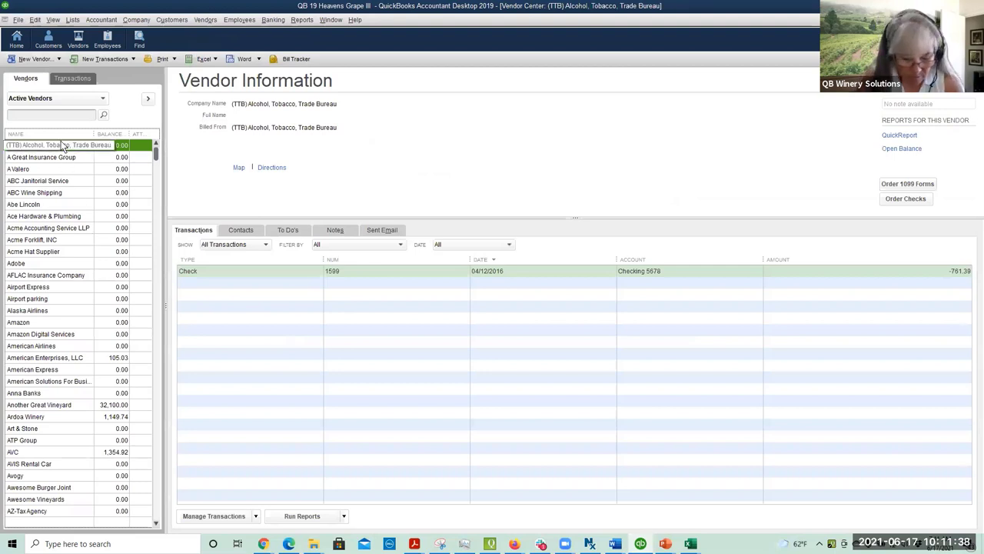
key("m")
left_click(102, 332)
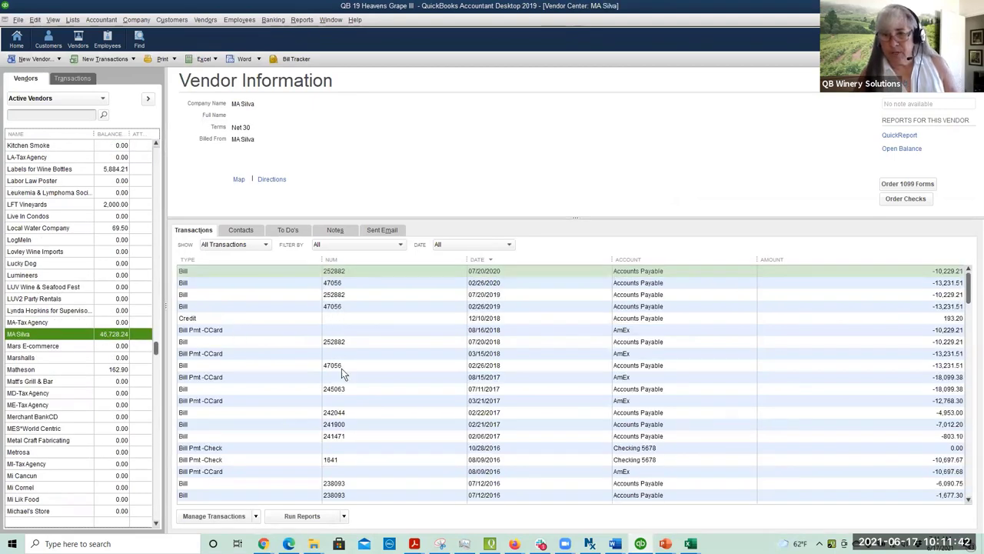
left_click(331, 341)
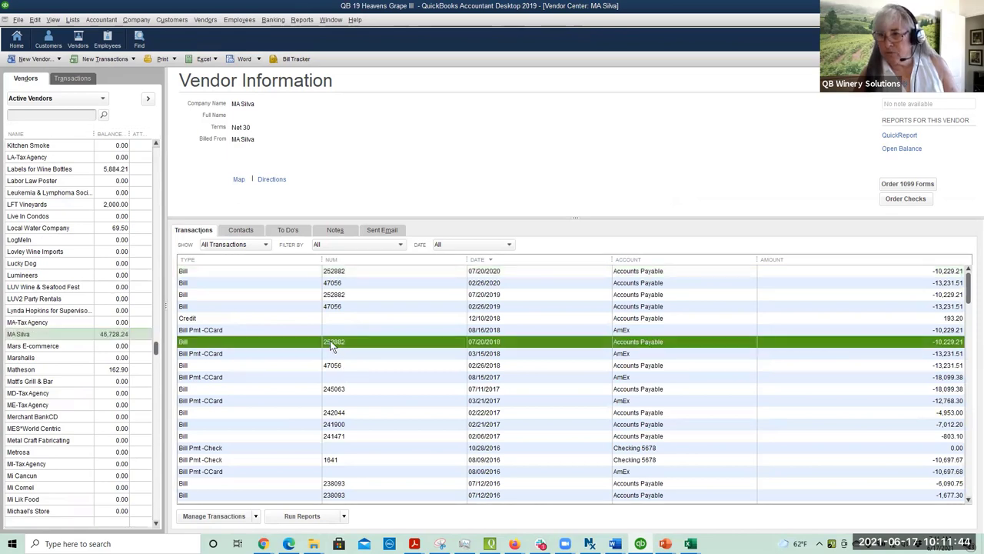
double_click(330, 341)
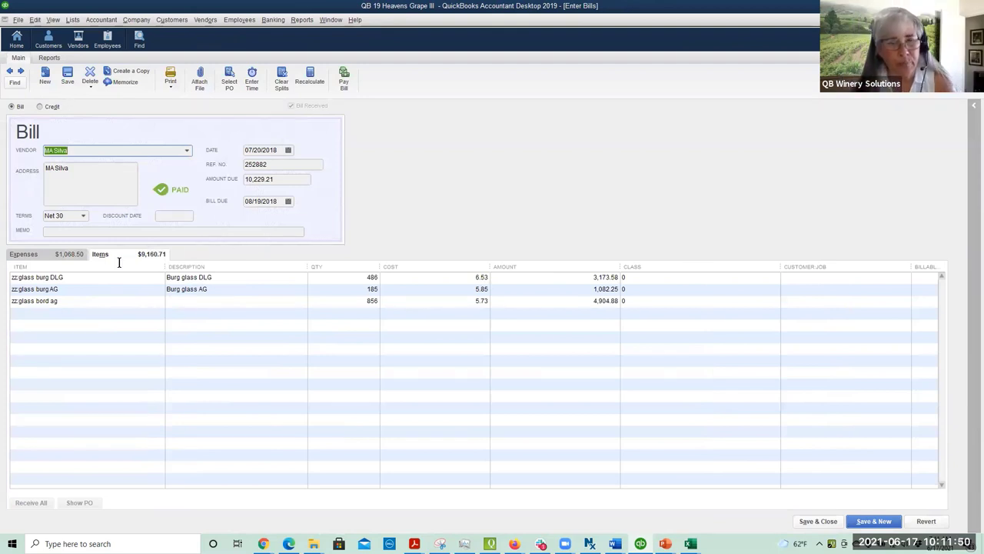
- Examine the three glass item lines on the MA Silva bill: burg DLG, burg AG and bord ag
left_click(100, 278)
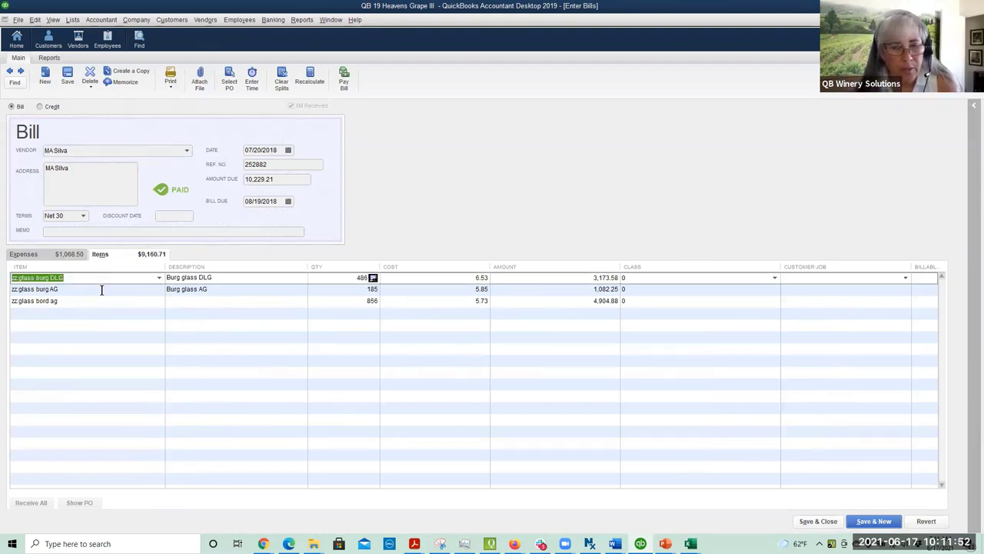
left_click(100, 290)
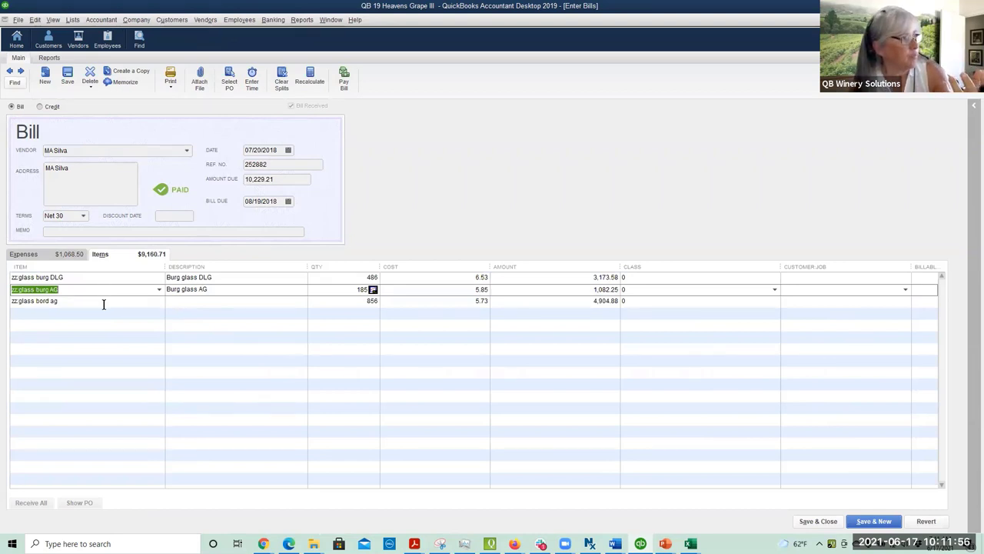
left_click(104, 300)
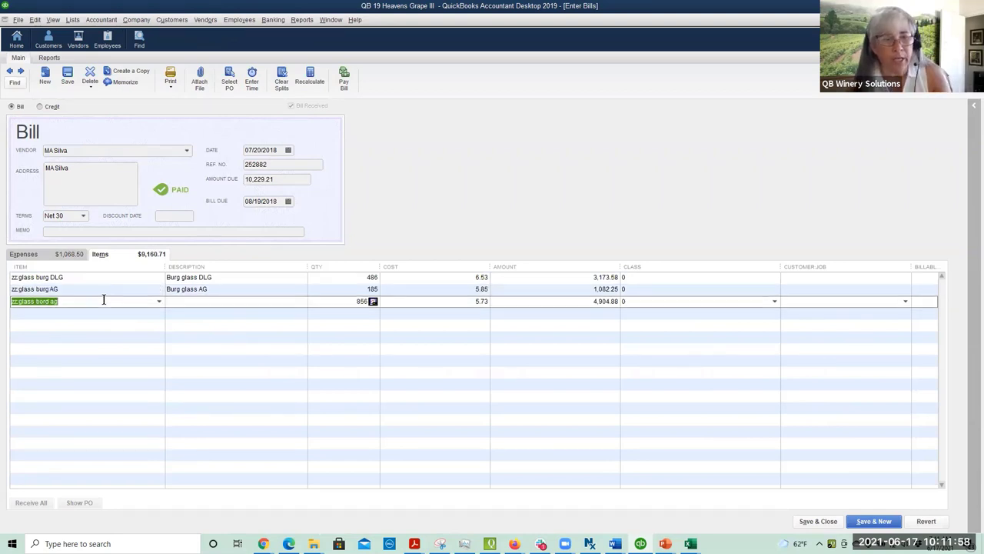
left_click(113, 257)
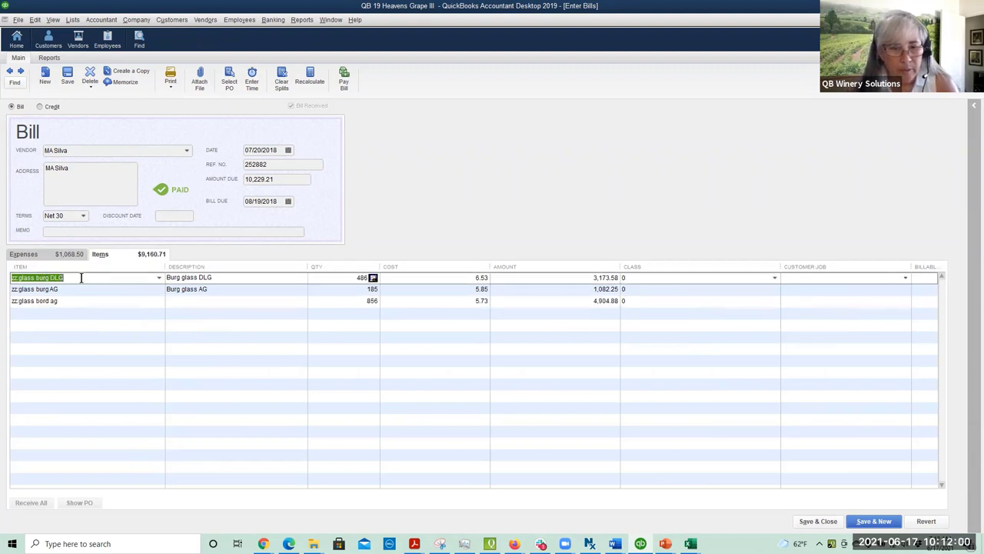
left_click(85, 280)
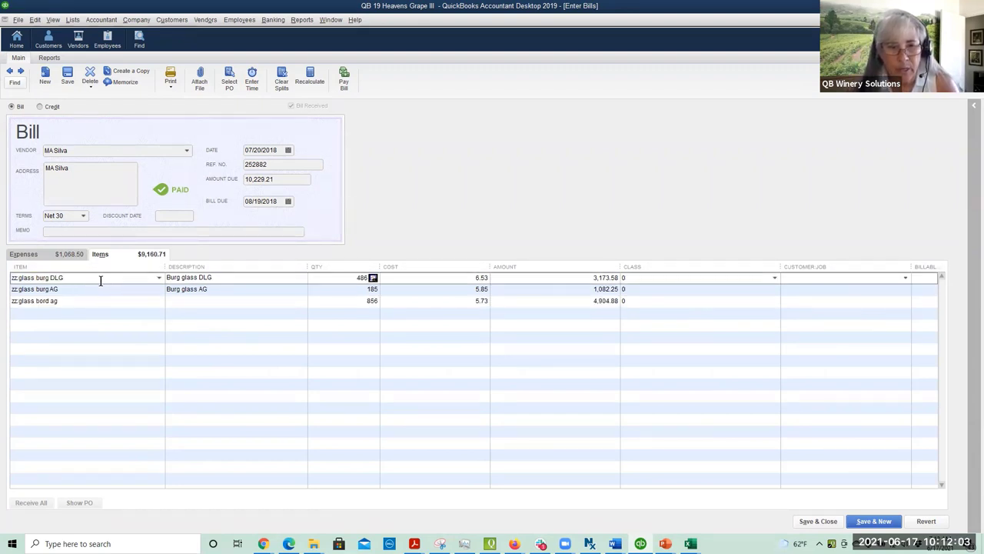
- Check the burg DLG line's item type, quantity, amount and cost, and review the bill's pallet, stacking and freight expenses before closing it
left_click(159, 277)
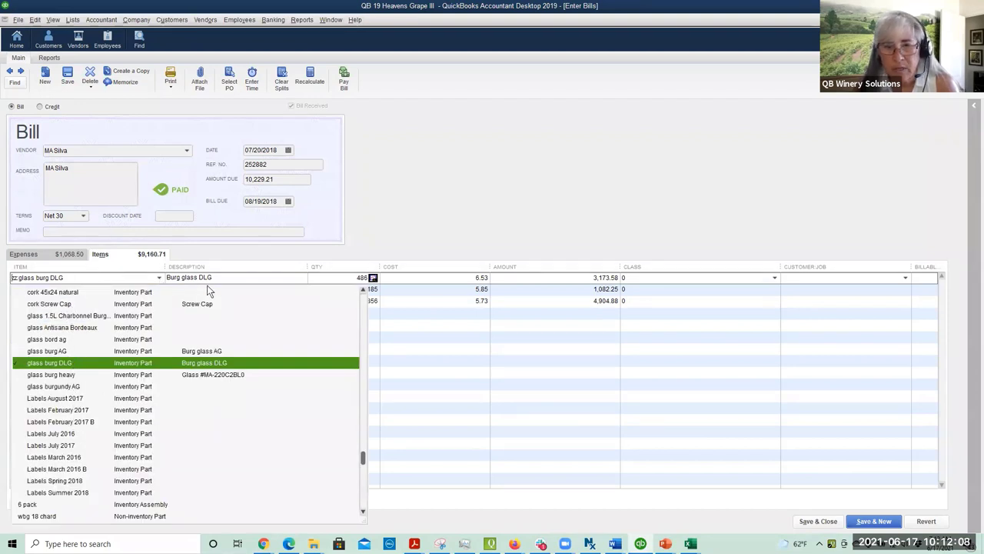
left_click(332, 277)
double_click(363, 279)
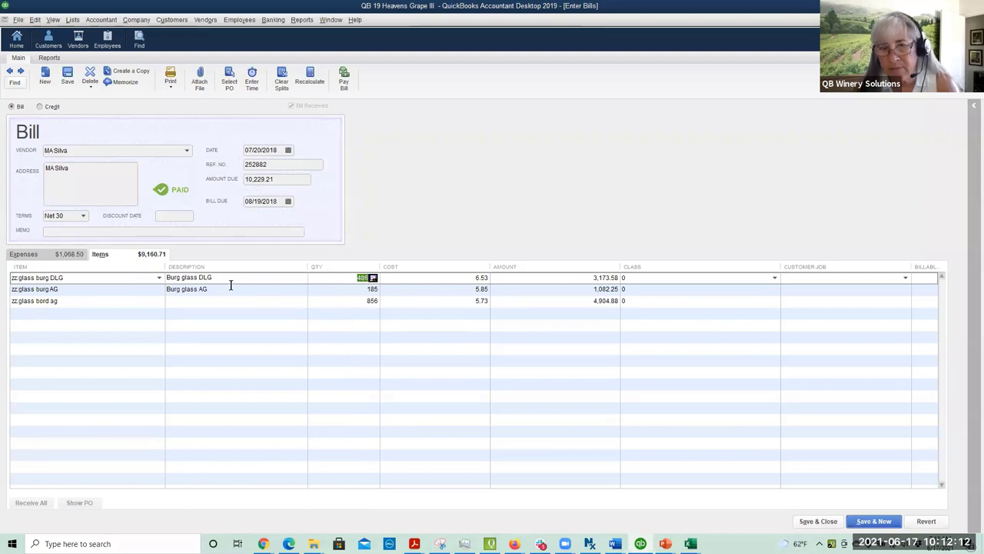
left_click(608, 277)
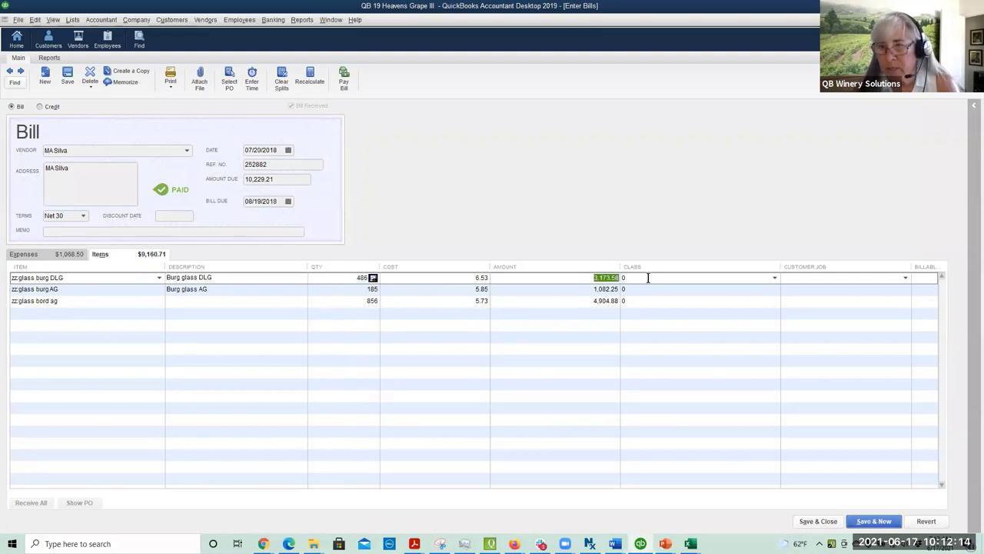
left_click(457, 277)
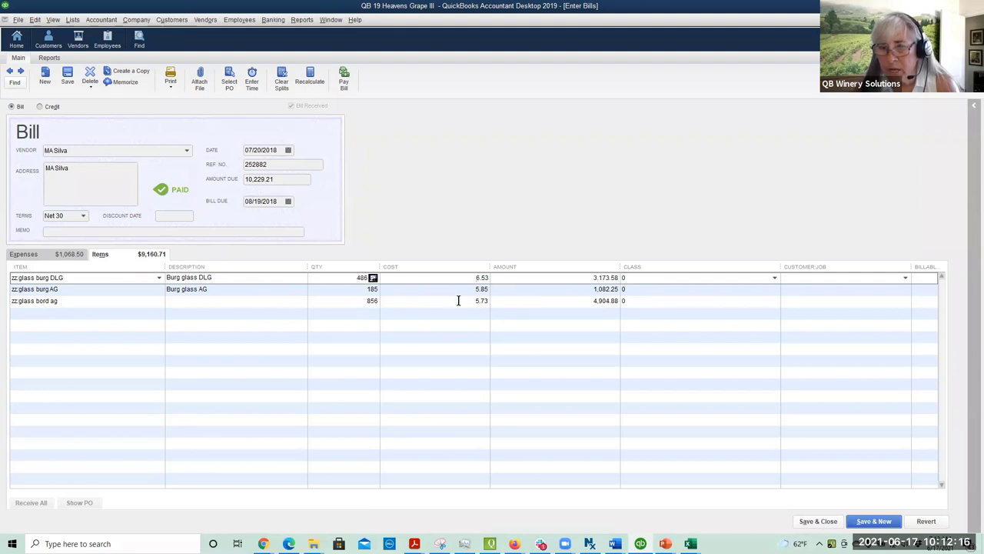
left_click(80, 257)
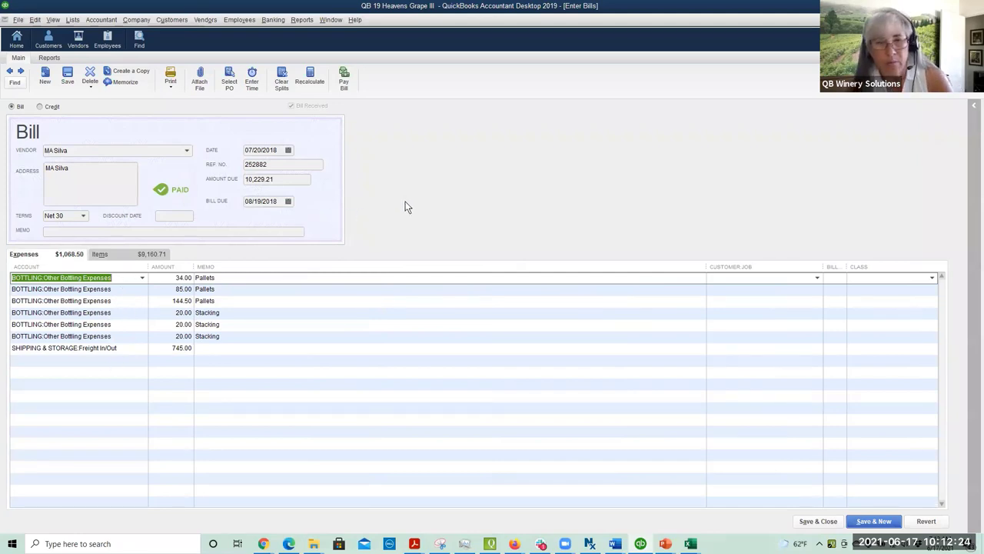
key("Escape")
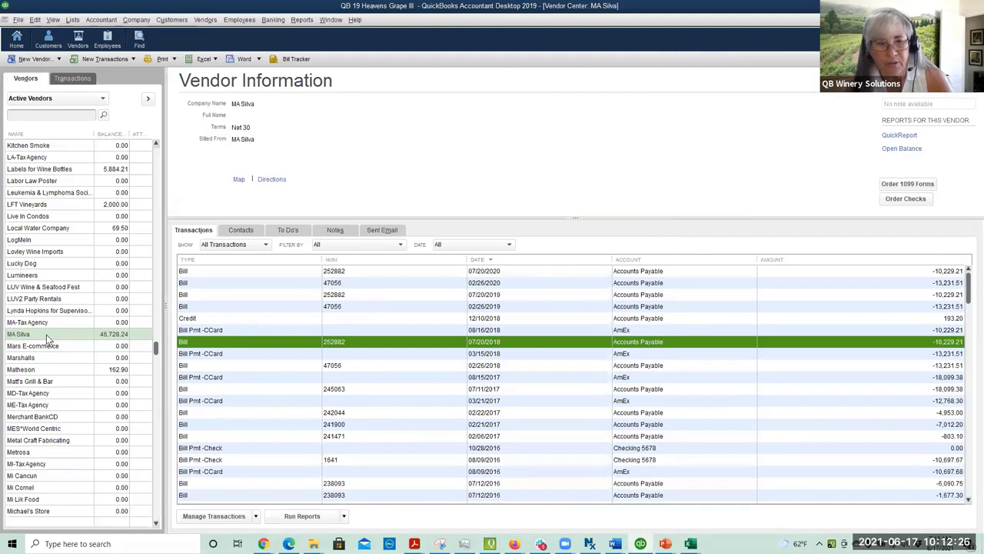
- Find the Multi-Color vendor and check its transactions for a 2018 label bill
left_click(47, 335)
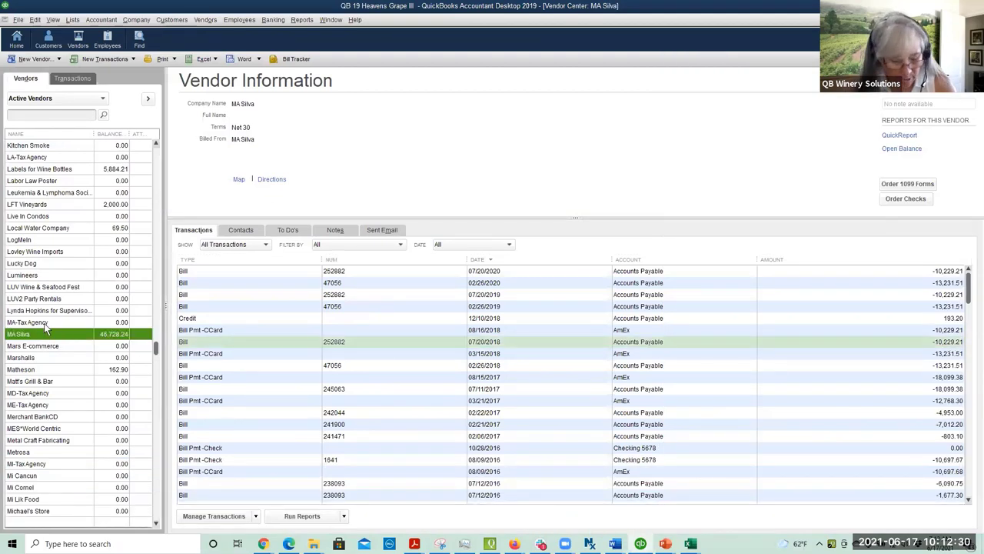
scroll(47, 327, "down", 10)
left_click(46, 323)
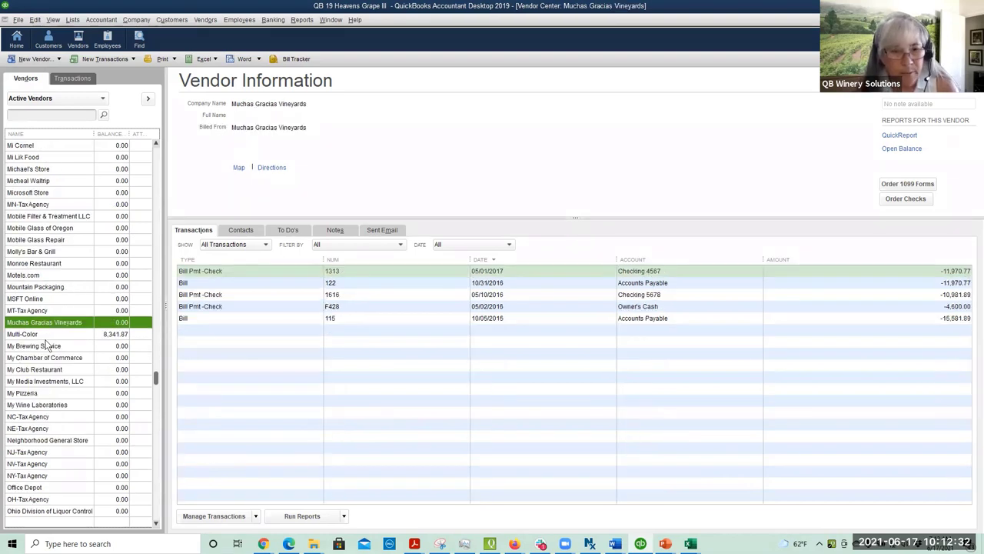
left_click(46, 334)
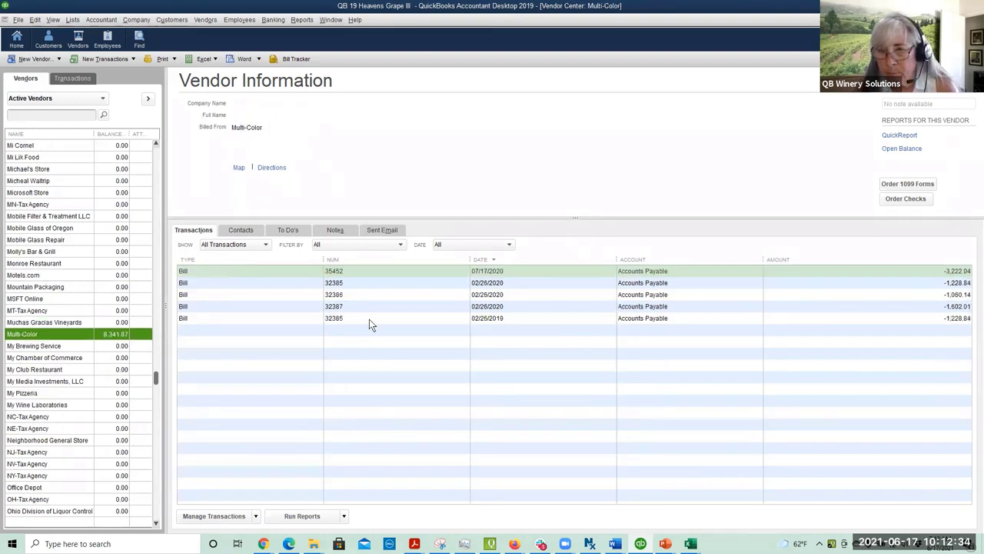
left_click(369, 318)
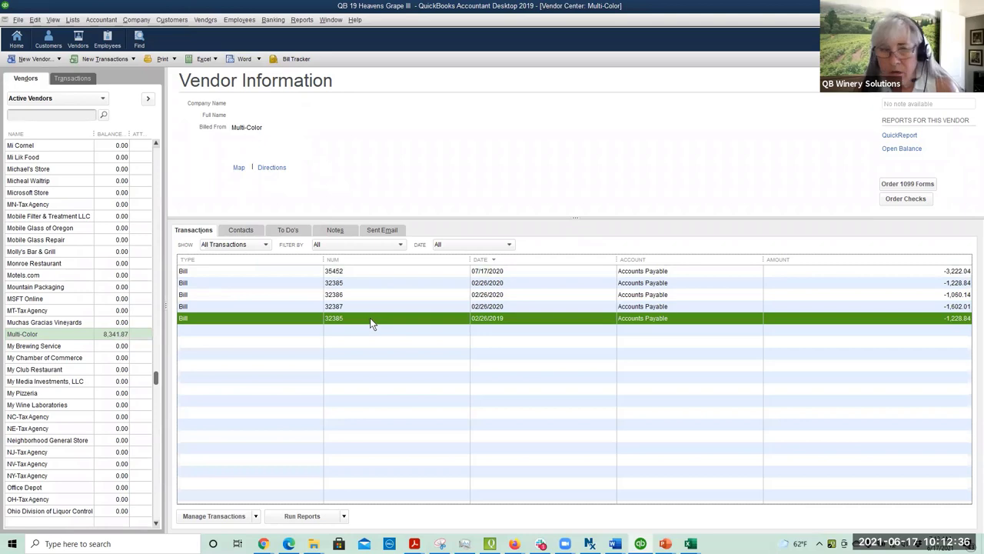
- Find the vendor Labels for Wine Bottles and open its bill dated 07/17/2018
left_click(51, 336)
type("lab")
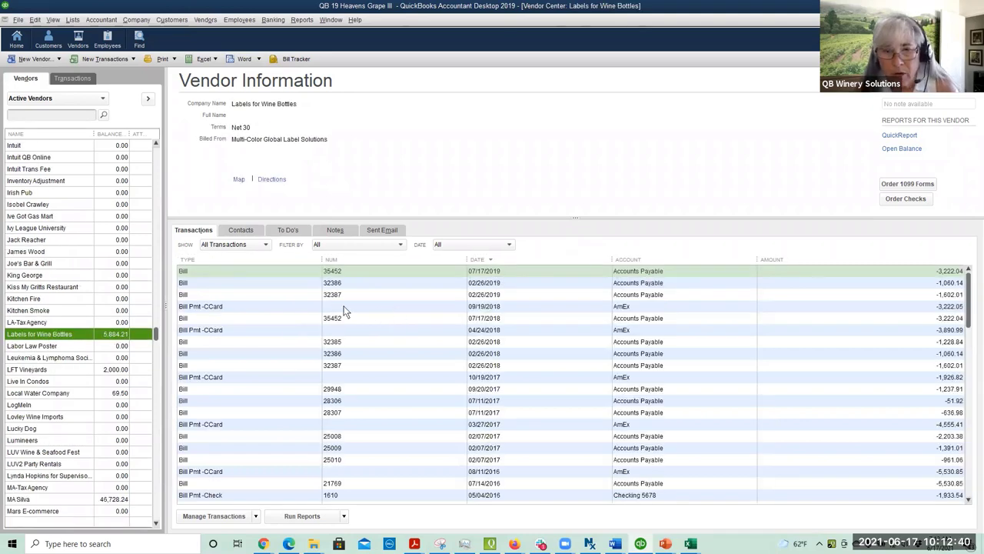
double_click(470, 318)
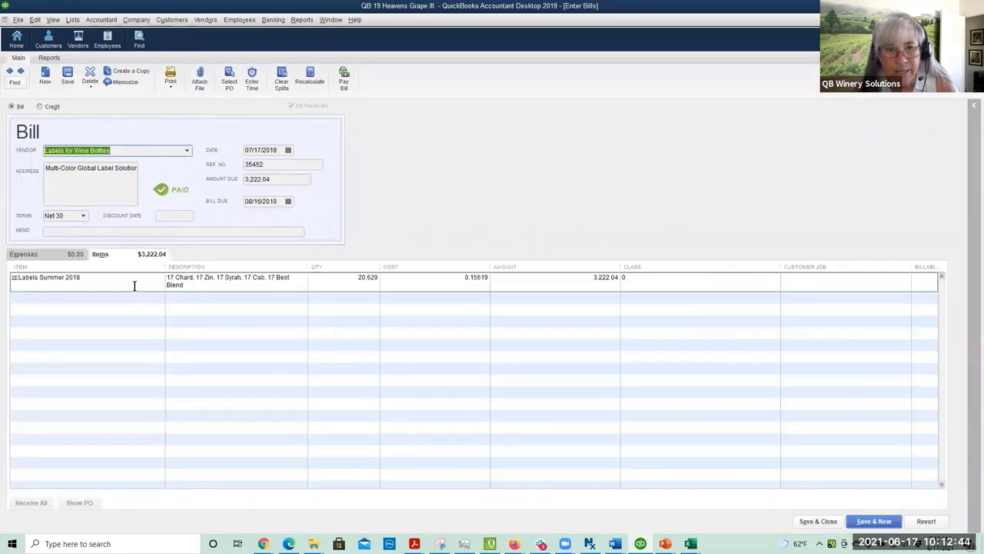
- Examine the Labels Summer 2018 item line's item type and quantity, check the bill for expenses, and close it
left_click(135, 279)
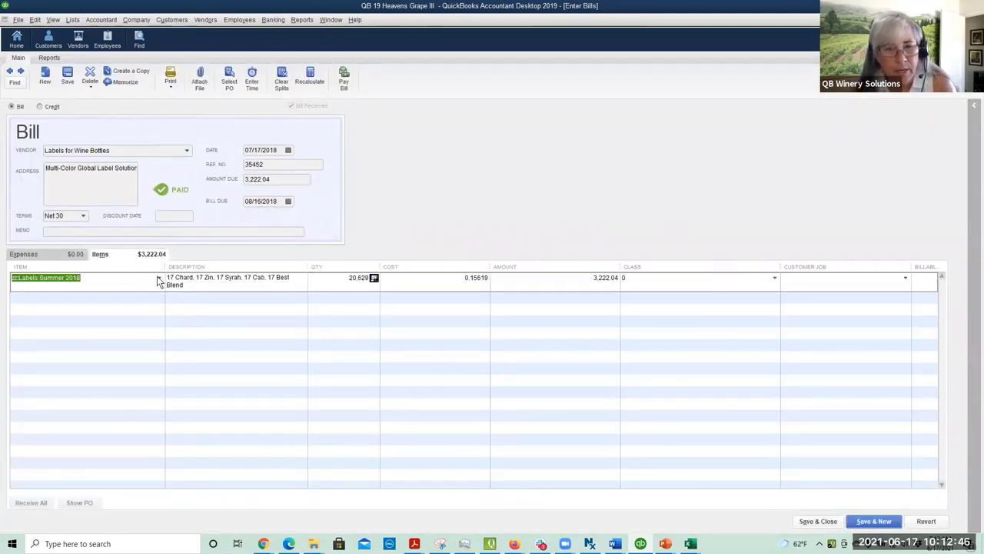
left_click(159, 278)
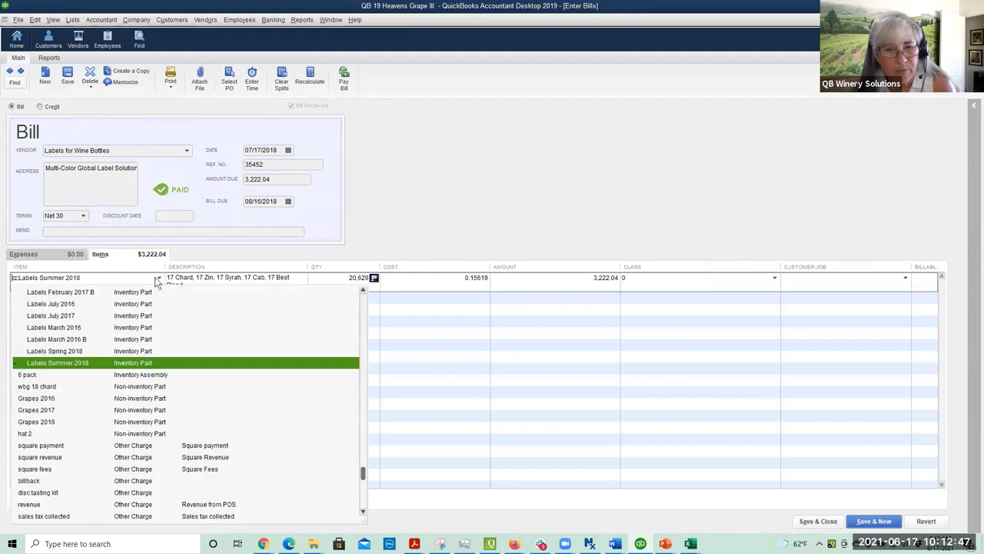
left_click(84, 367)
left_click(327, 277)
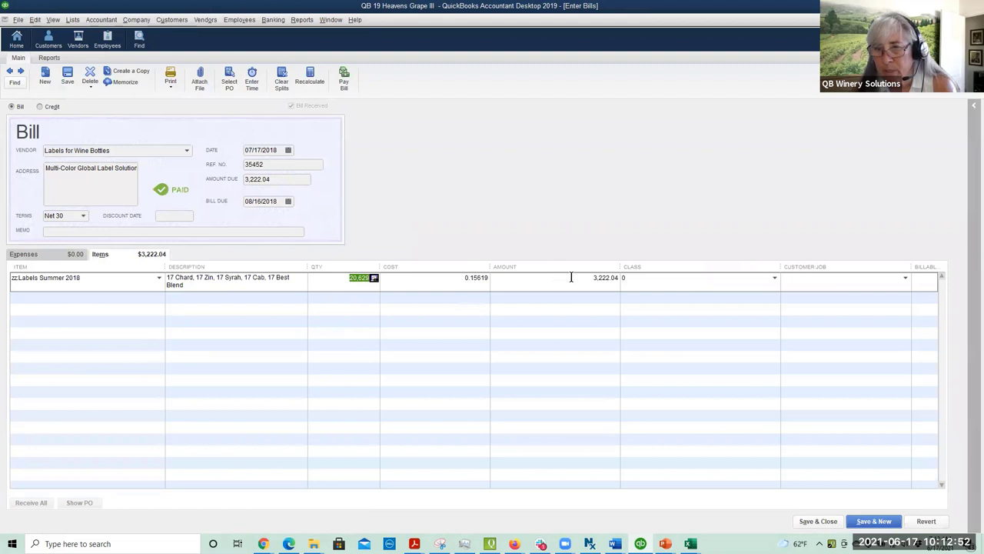
left_click(74, 253)
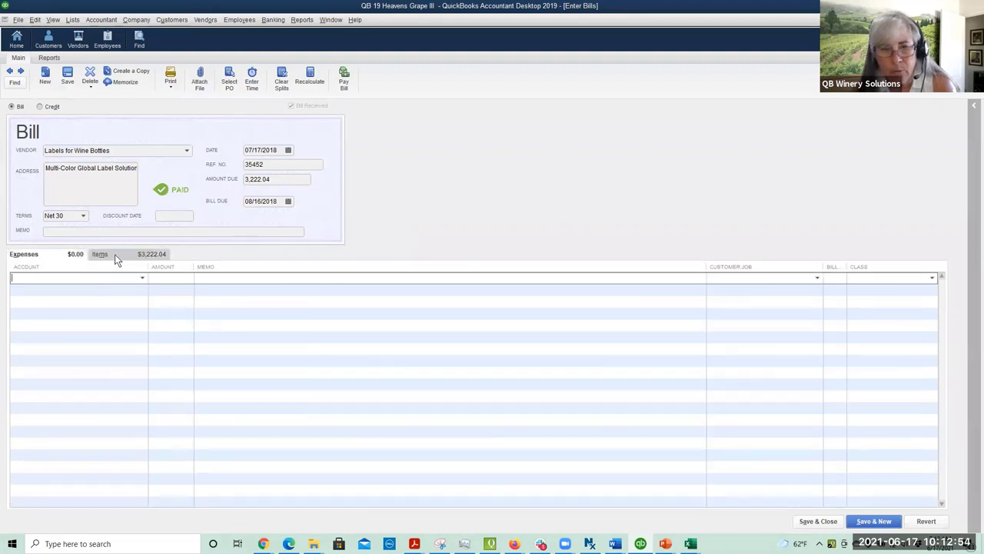
left_click(114, 256)
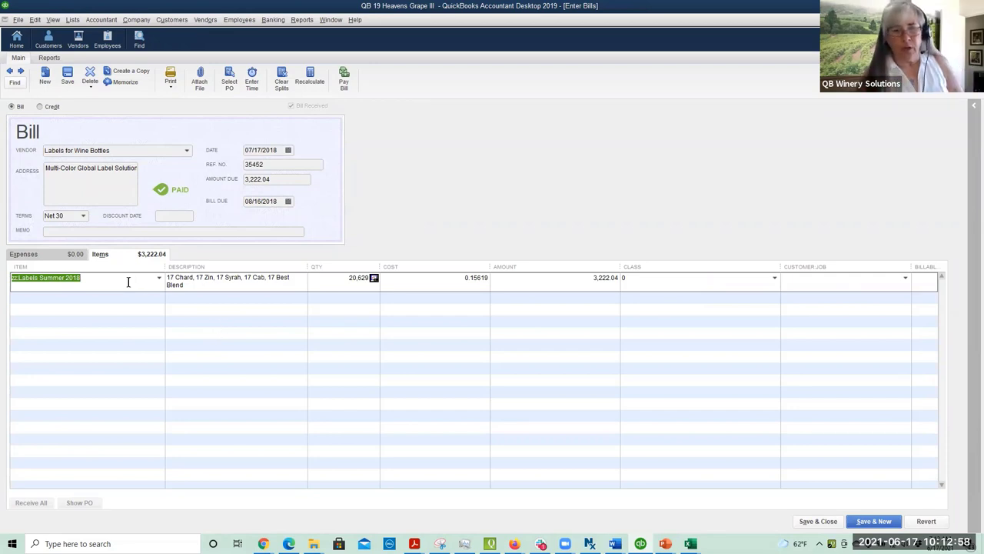
key("Escape")
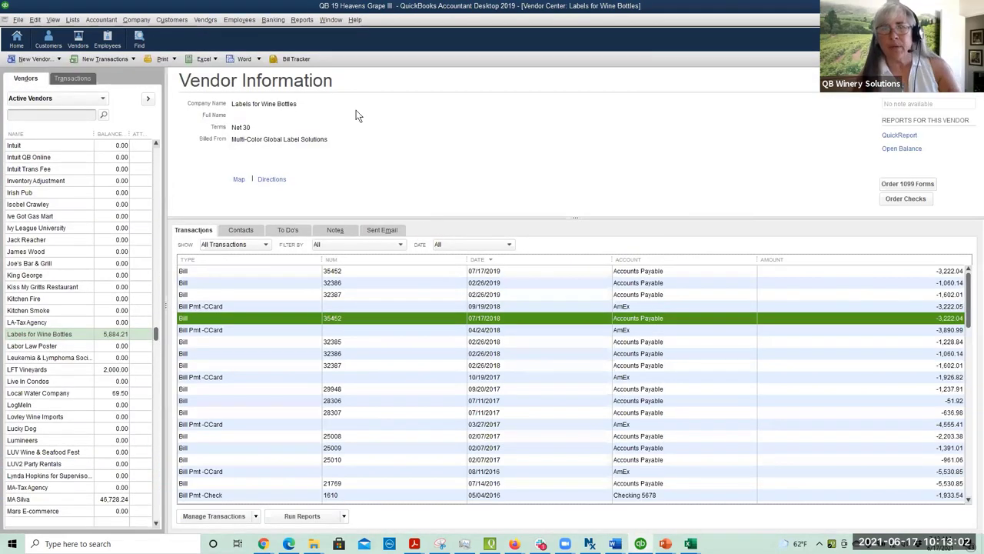
- Open the 03/02/2018 sales receipt for 16 Zin from the Transaction Detail By Account-2018 report and check its job under zz2018 Spring
left_click(331, 19)
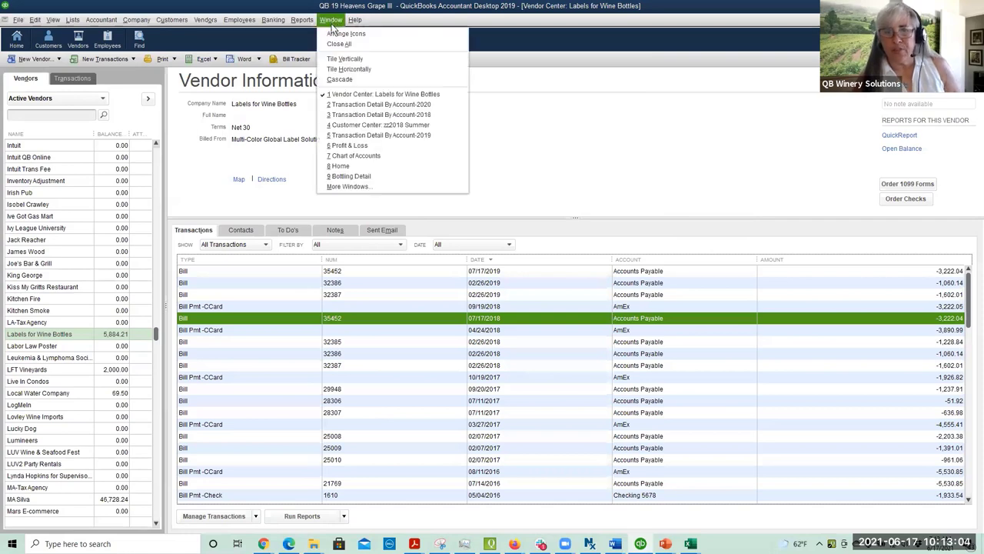
left_click(346, 117)
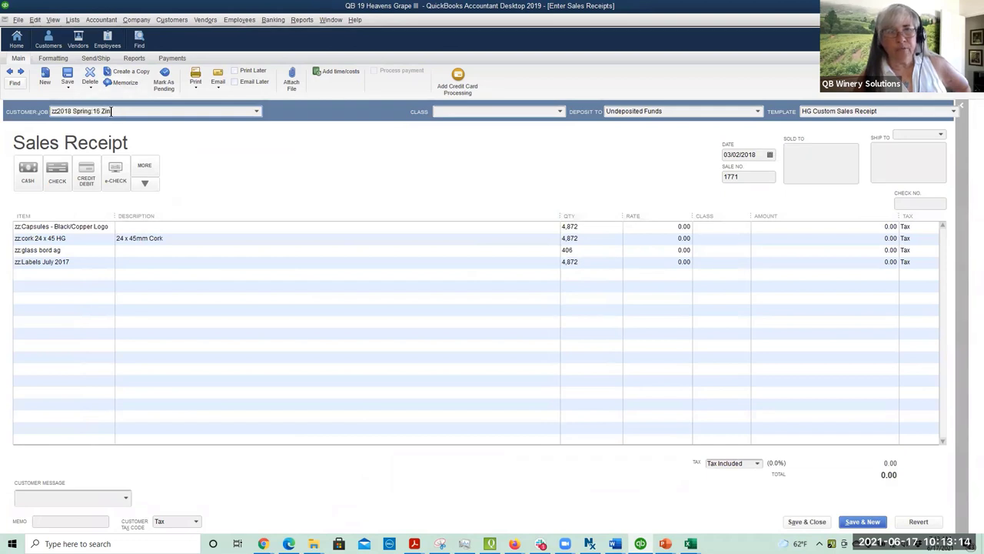
left_click(256, 112)
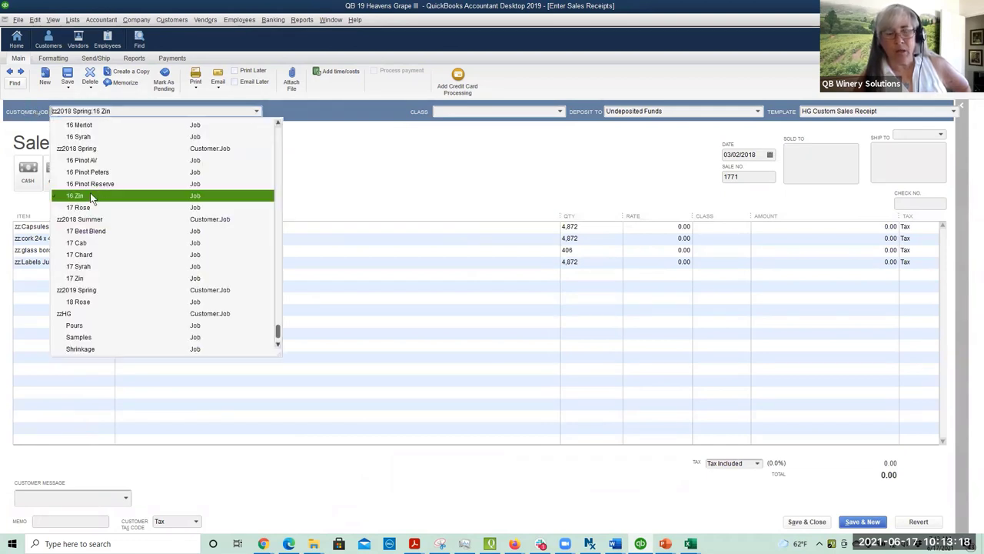
left_click(90, 196)
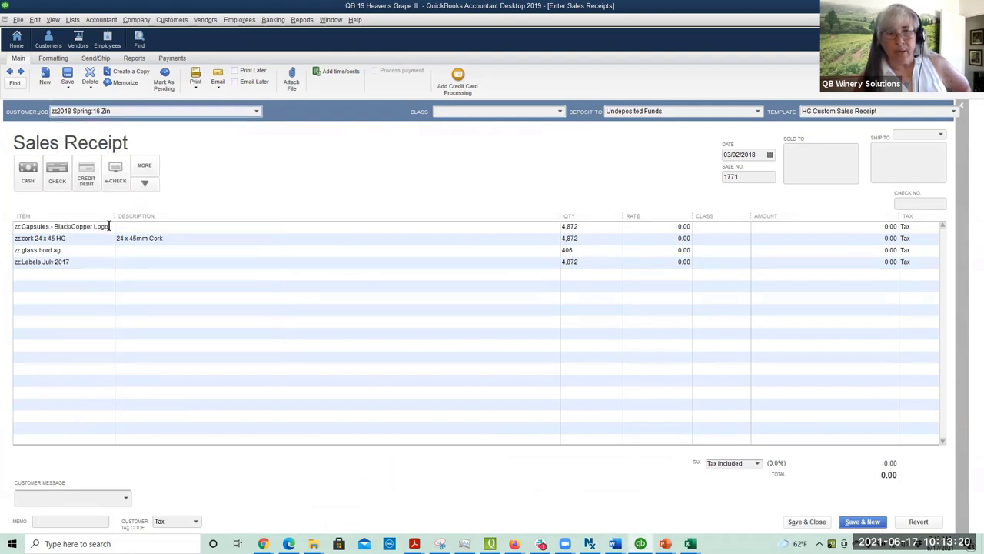
- Examine the sales receipt's capsule, cork, glass and label item lines, including their quantities and amounts
left_click(107, 230)
left_click(106, 238)
left_click(110, 250)
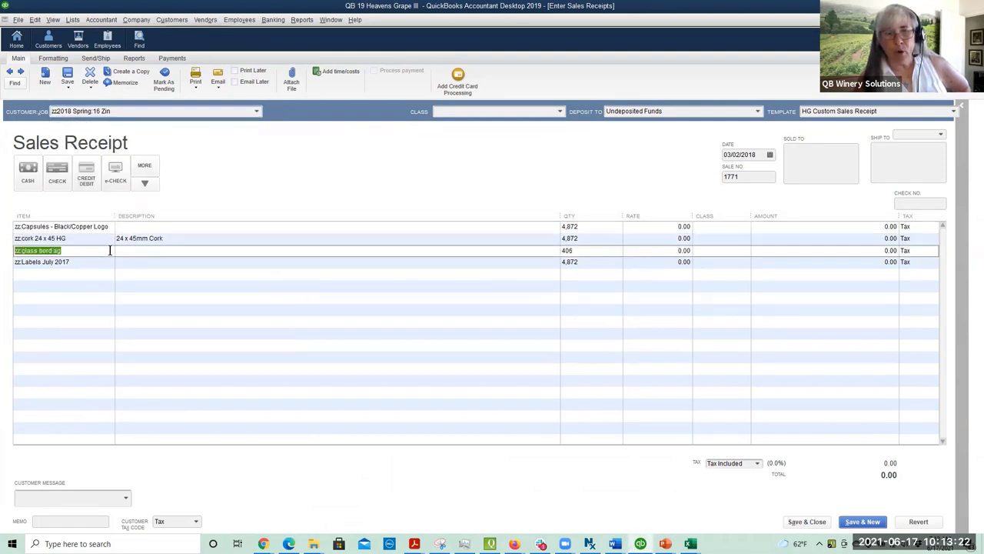
left_click(110, 262)
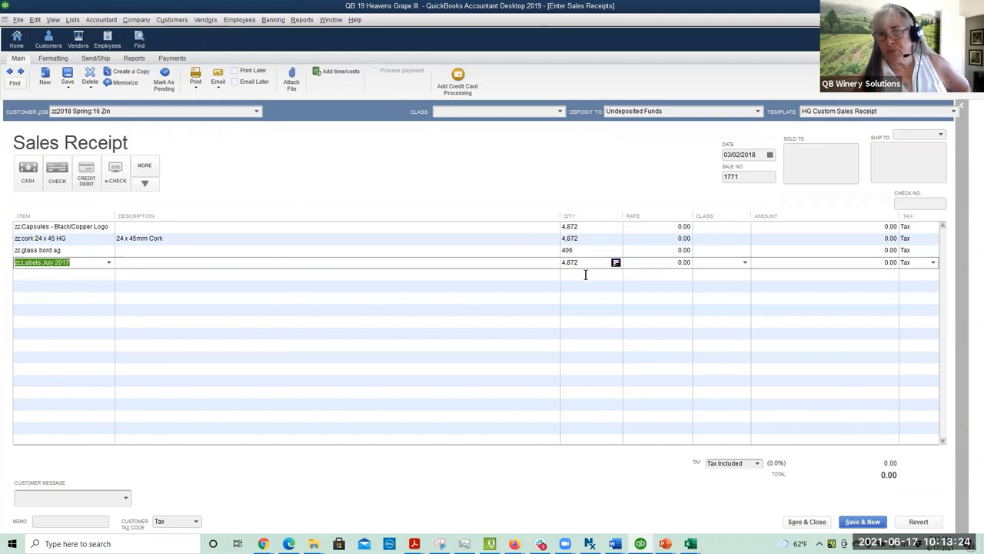
left_click(879, 227)
left_click(875, 264)
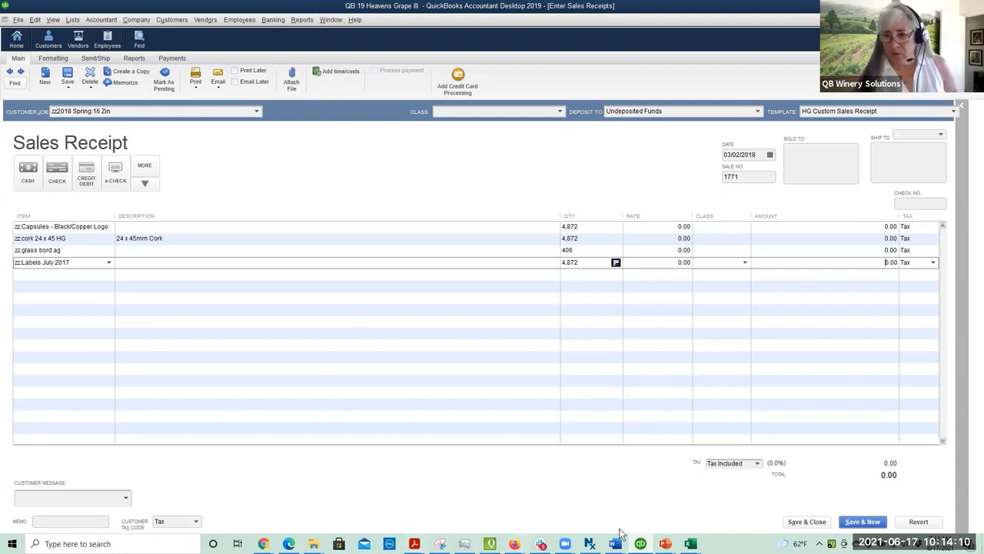
- Bring up the Bottling Detail report, check the transaction behind 16 Pinot AV's 2018 glass cost, and return to the report
left_click(332, 21)
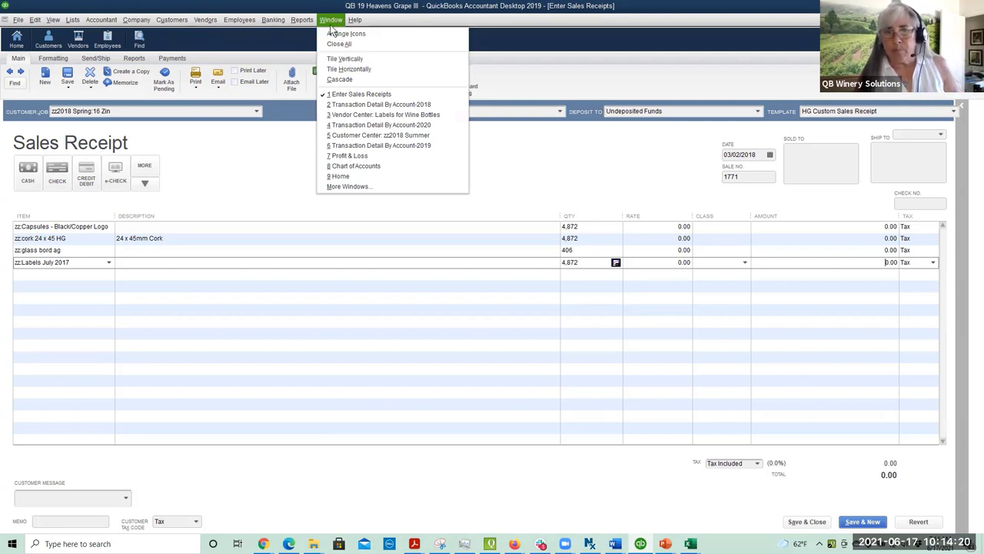
left_click(349, 185)
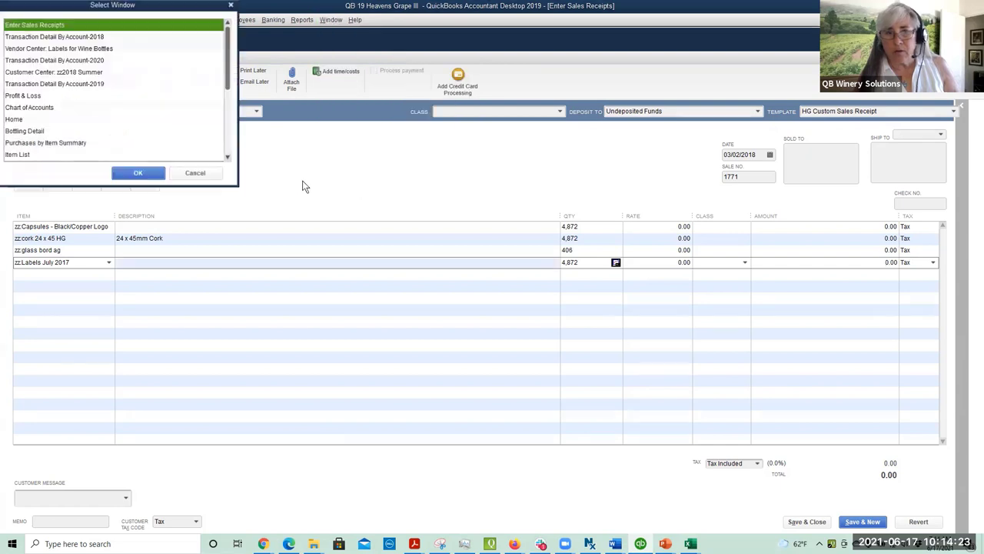
left_click(34, 130)
left_click(158, 175)
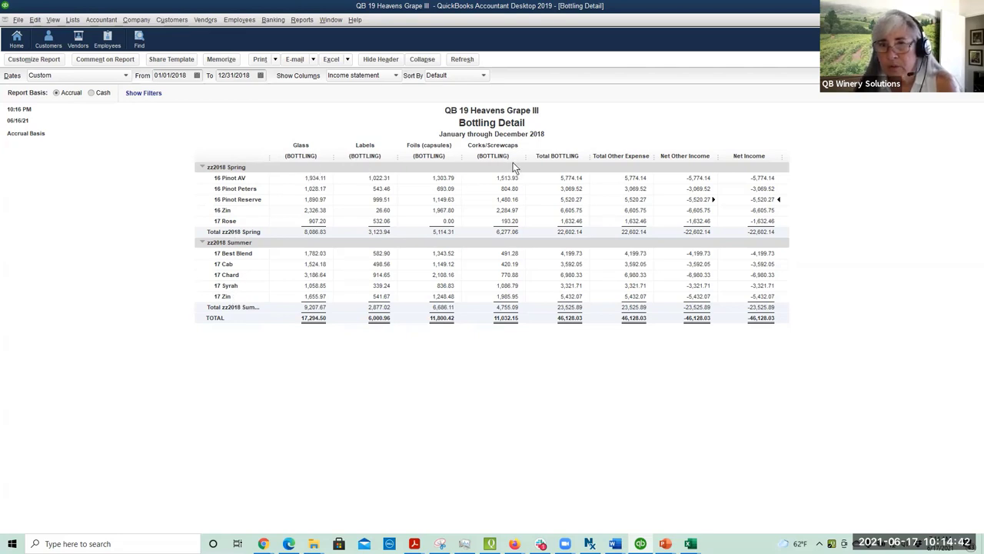
double_click(319, 178)
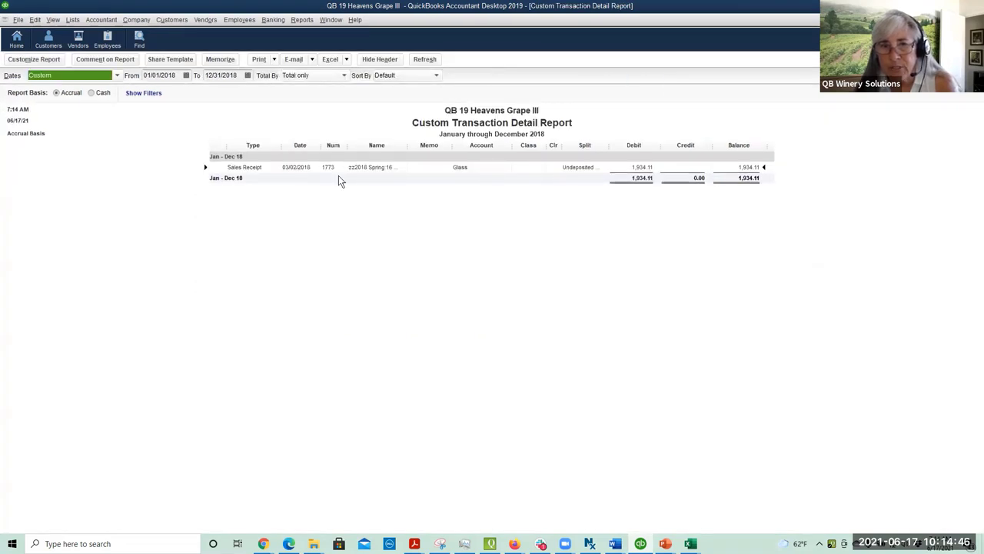
key("Escape")
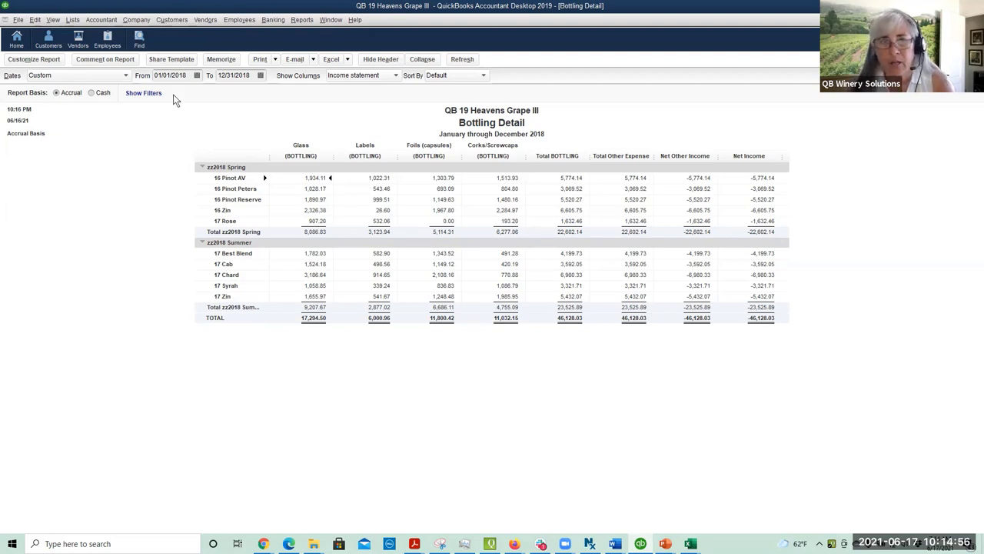
- Set the Bottling Detail report's date range to 01/01/2019 through 12/31/2019
left_click(185, 75)
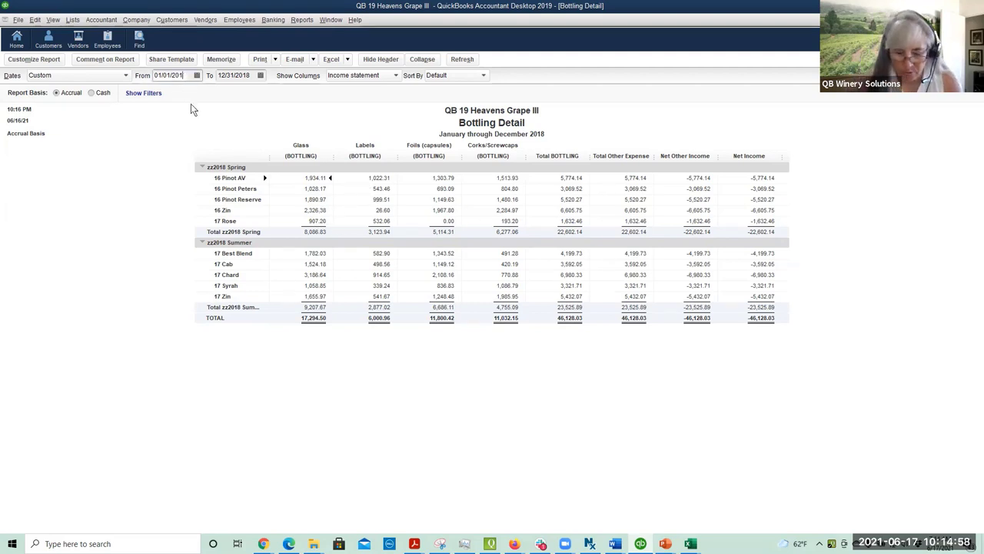
left_click(250, 75)
key("BackSpace")
type("9")
key("Tab")
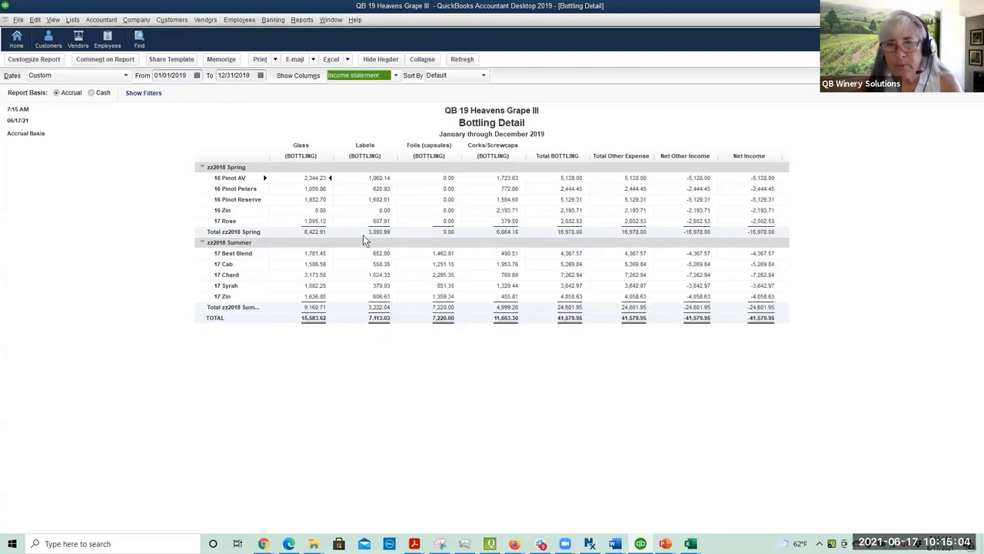
- Check the transaction behind 16 Pinot AV's 2019 glass cost and return to the Bottling Detail report
left_click(308, 176)
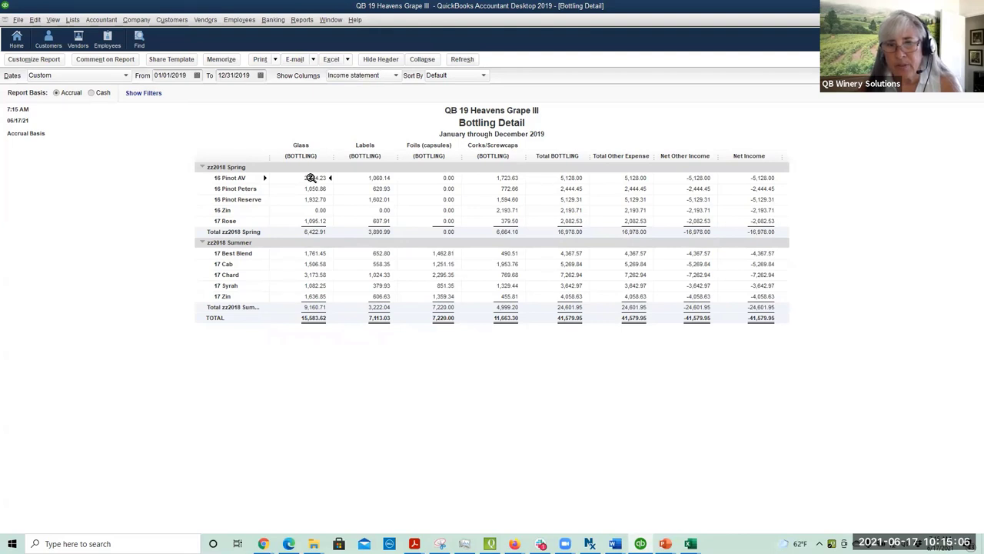
double_click(311, 177)
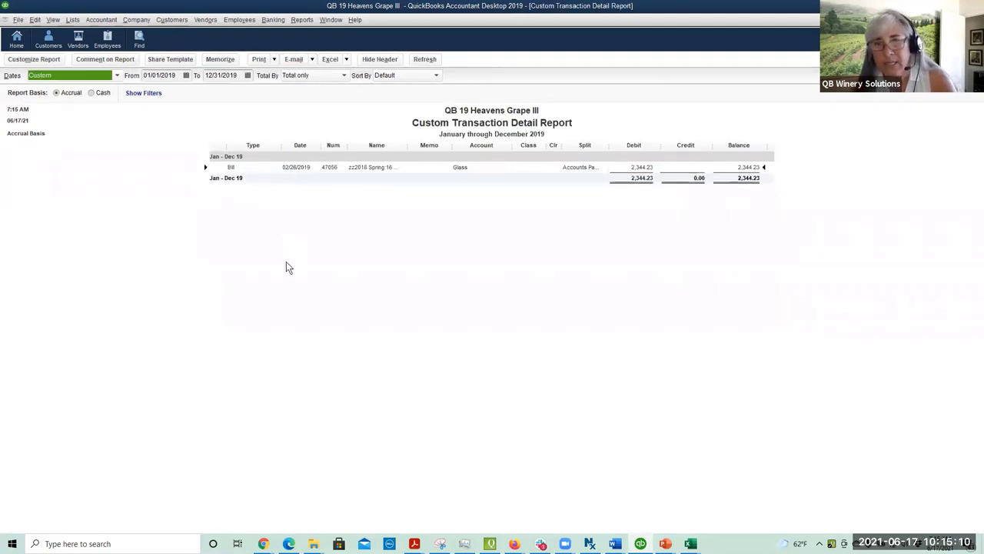
key("Escape")
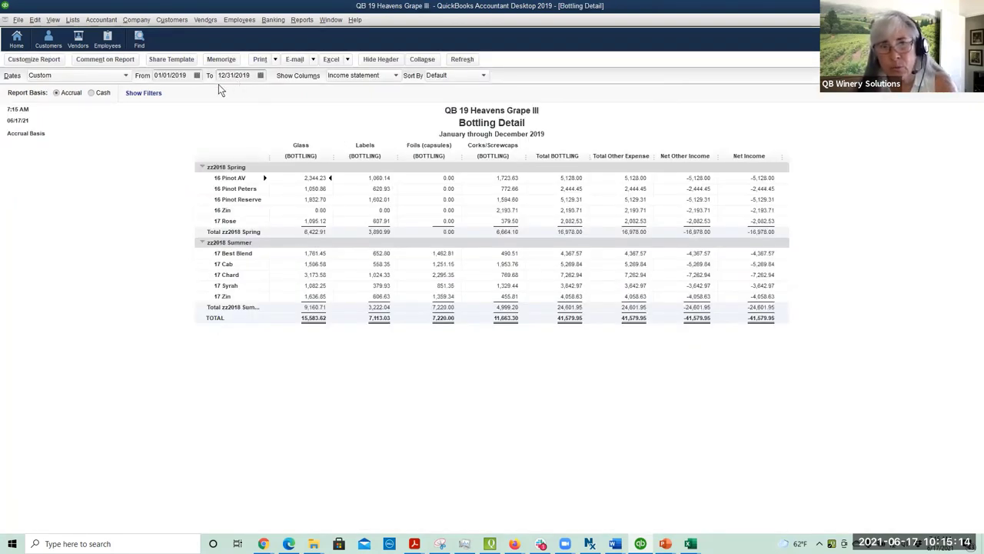
- Change the Bottling Detail report's date range to 01/01/2020 through 12/31/2020
left_click(188, 75)
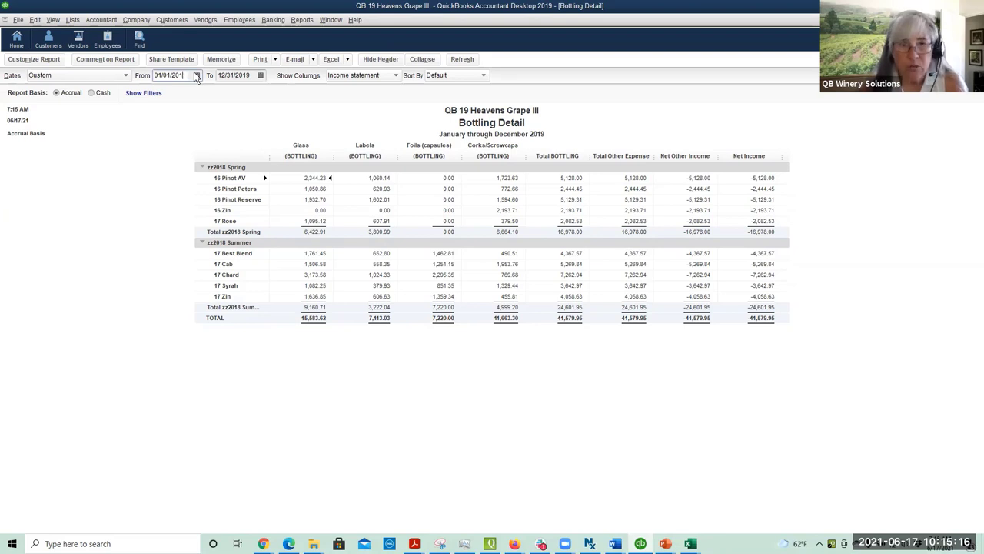
type("20")
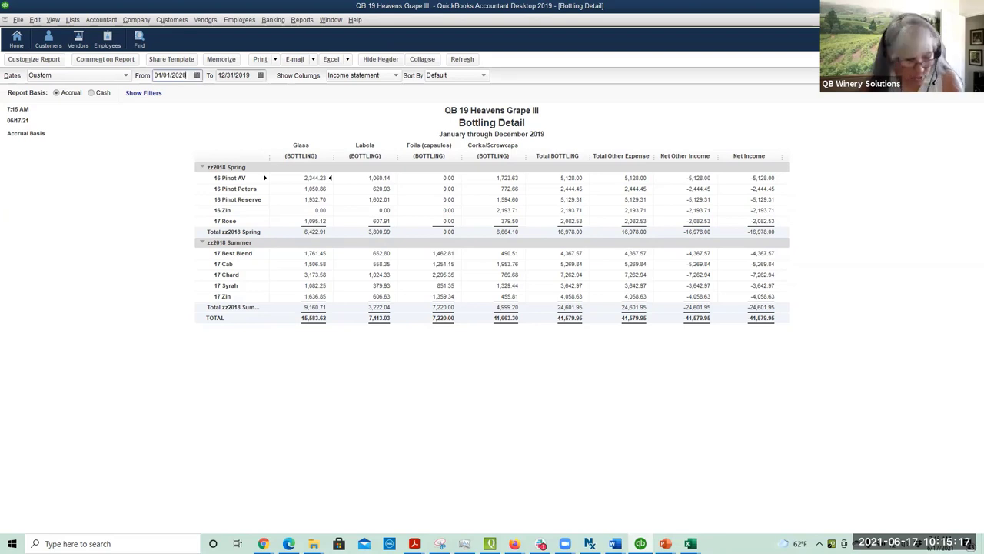
left_click(254, 76)
key("BackSpace")
key("BackSpace")
type("20")
key("Tab")
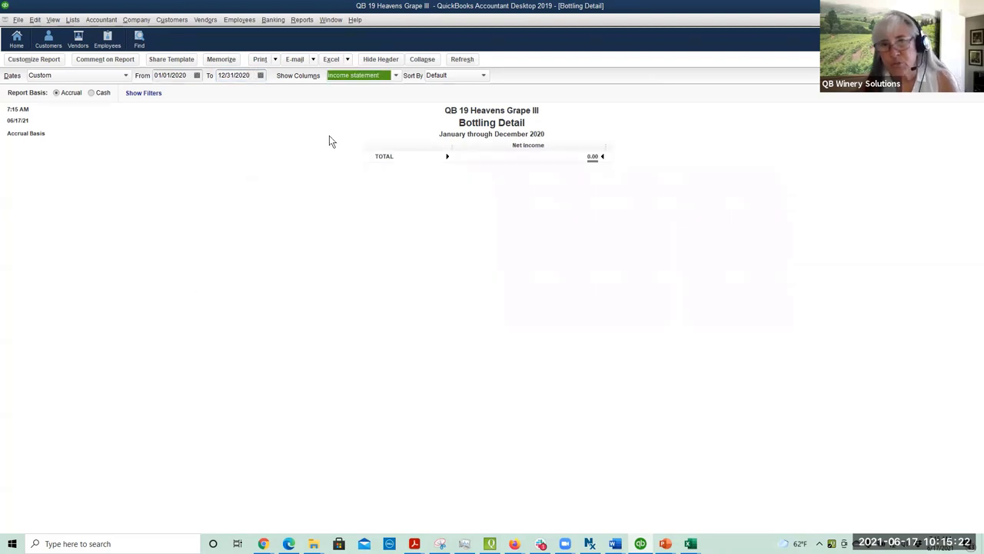
- Return the Bottling Detail report's date range to 01/01/2019 through 12/31/2019
left_click(190, 75)
key("BackSpace")
key("BackSpace")
type("19")
key("Tab")
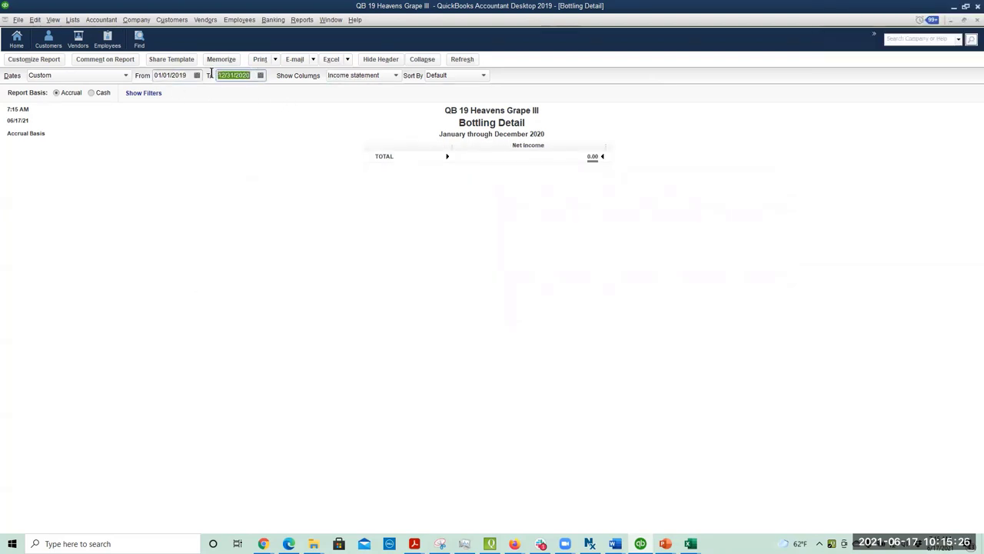
left_click(252, 74)
type("19")
key("Tab")
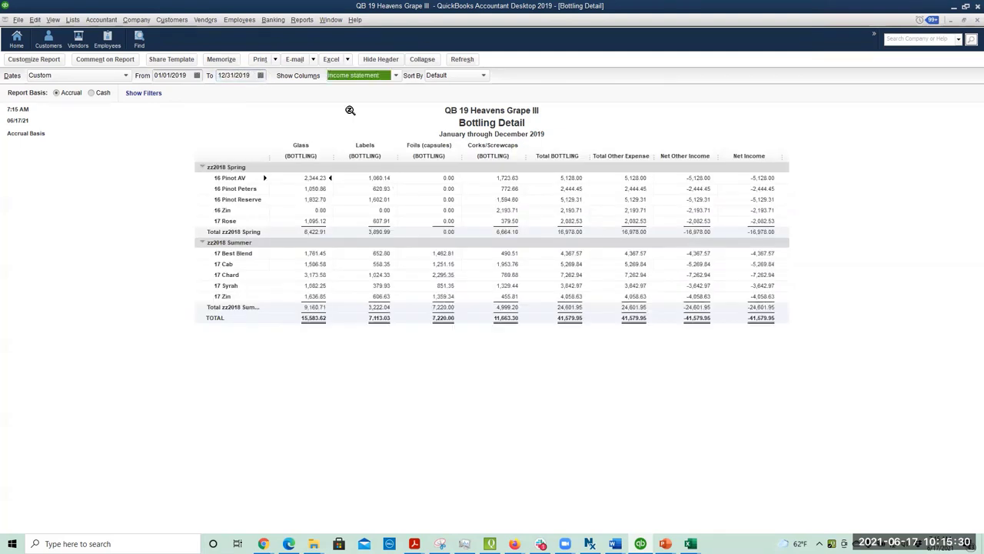
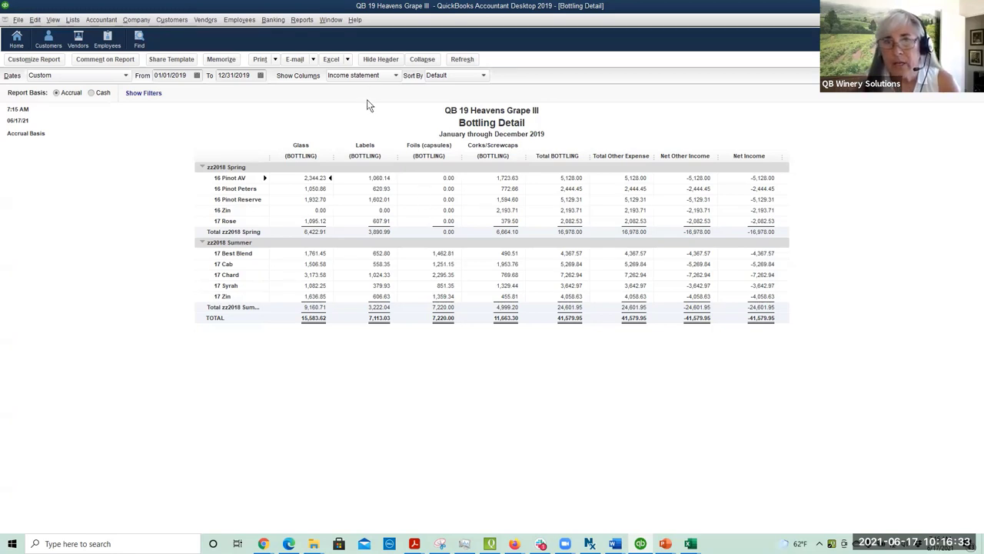
- Switch to Bottling worksheet.xlsx in Excel, maximize its window, and show the 1 step sheet from its first rows
left_click(331, 21)
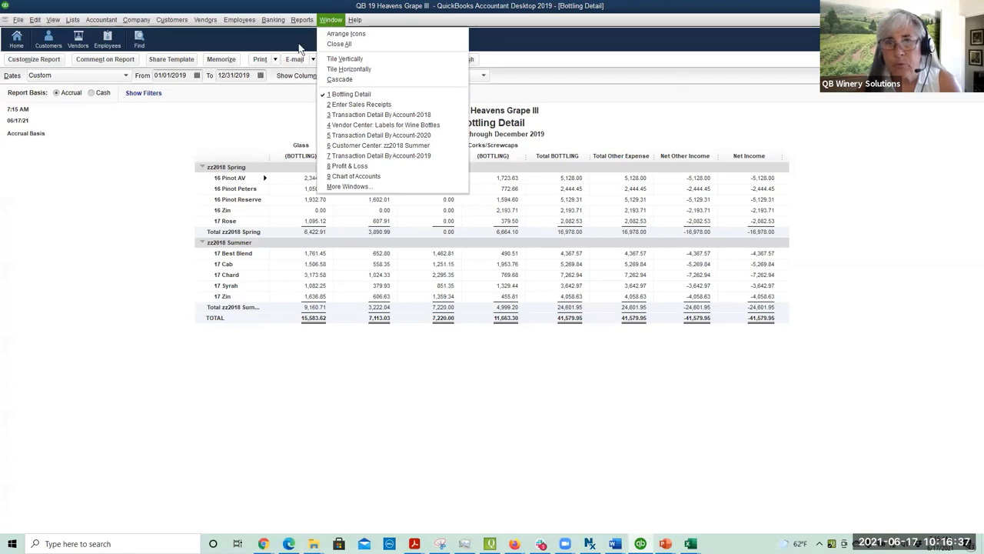
left_click(132, 138)
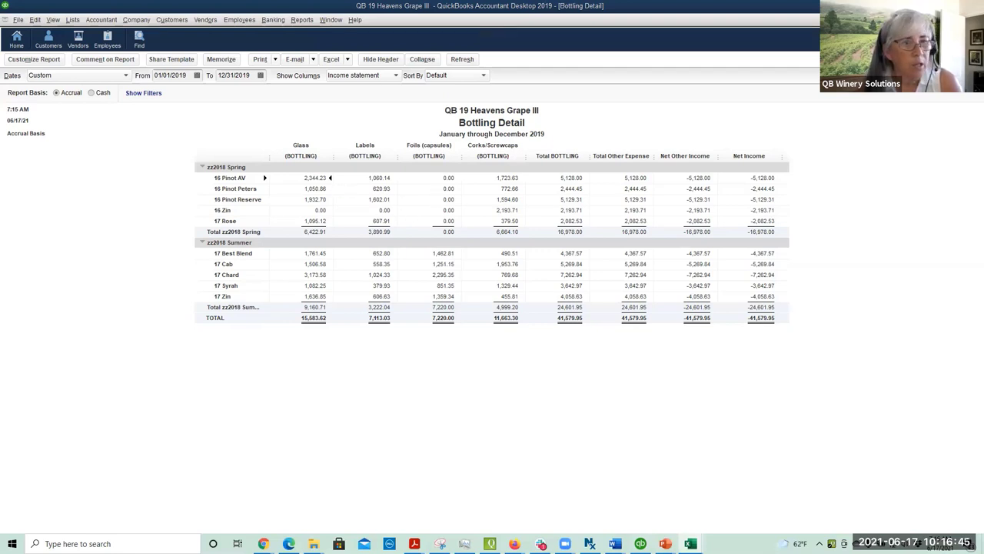
key("alt+Tab")
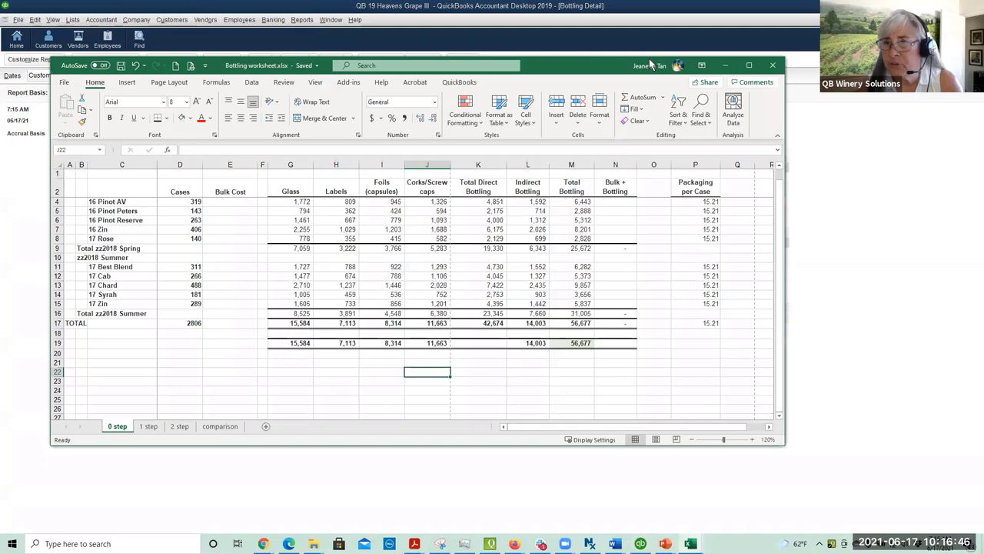
left_click(750, 67)
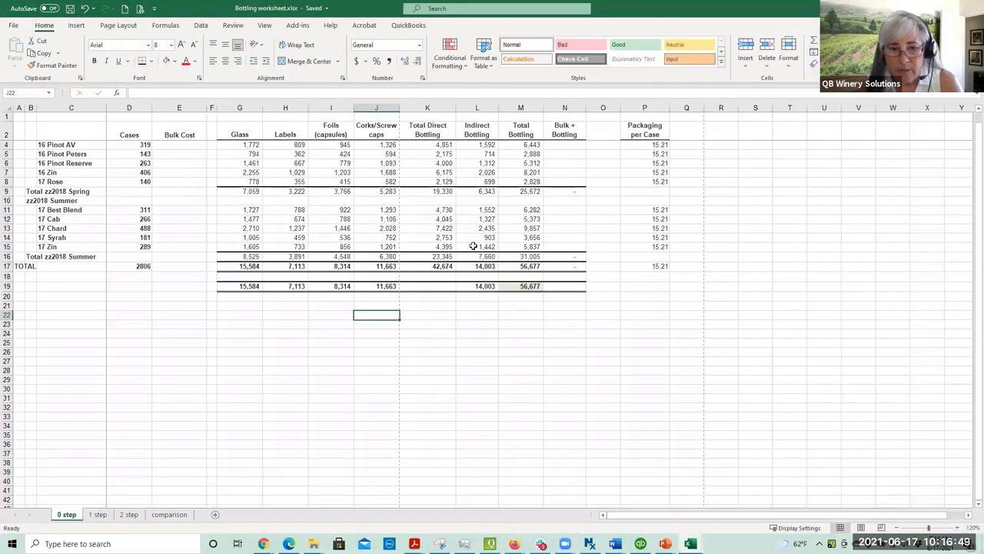
left_click(97, 514)
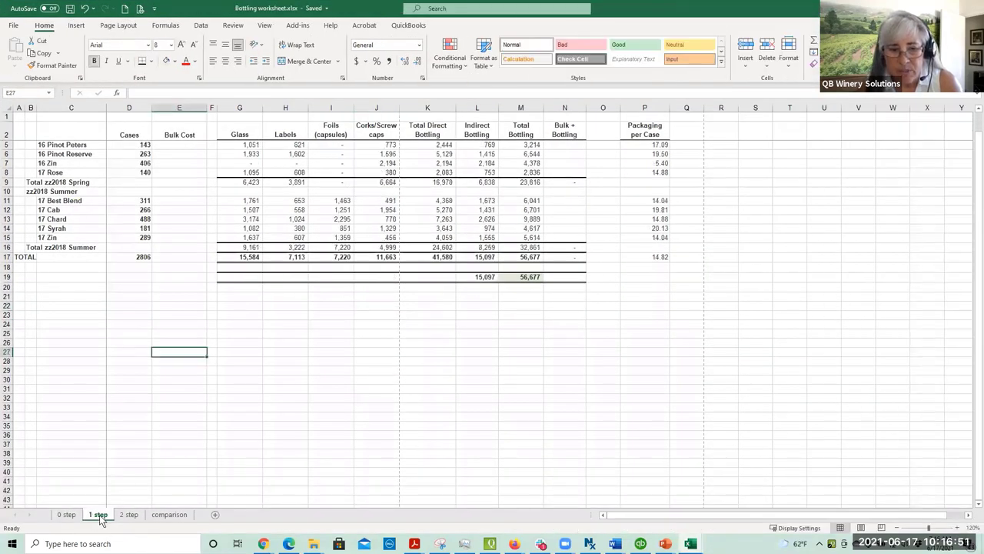
scroll(326, 410, "up", 1)
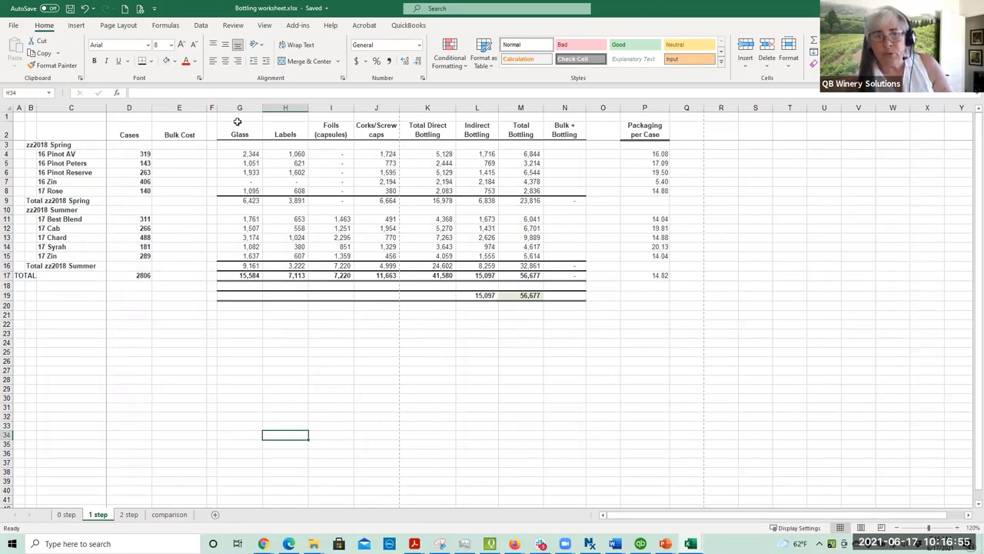
- Review the 1 step sheet's job, Cases and Bulk Cost columns, and highlight the zz2018 Spring costs from Glass through Corks/Screw caps
left_click_drag(243, 107, 520, 109)
left_click(55, 135)
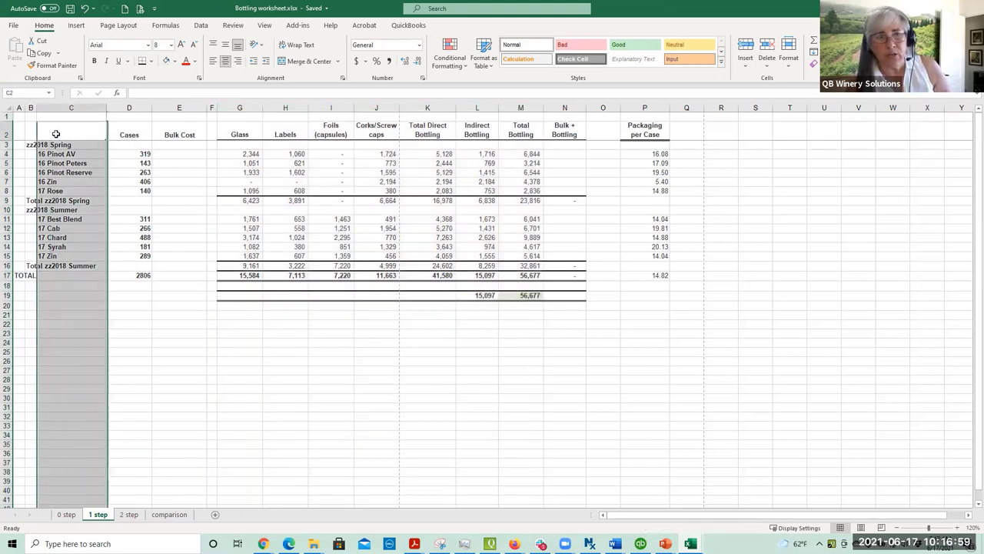
left_click_drag(20, 107, 187, 105)
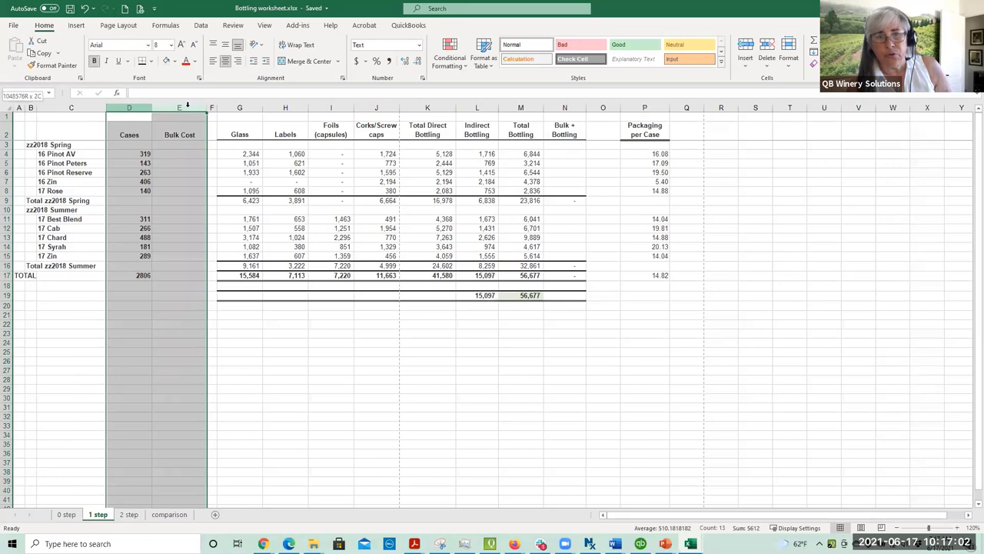
left_click(137, 155)
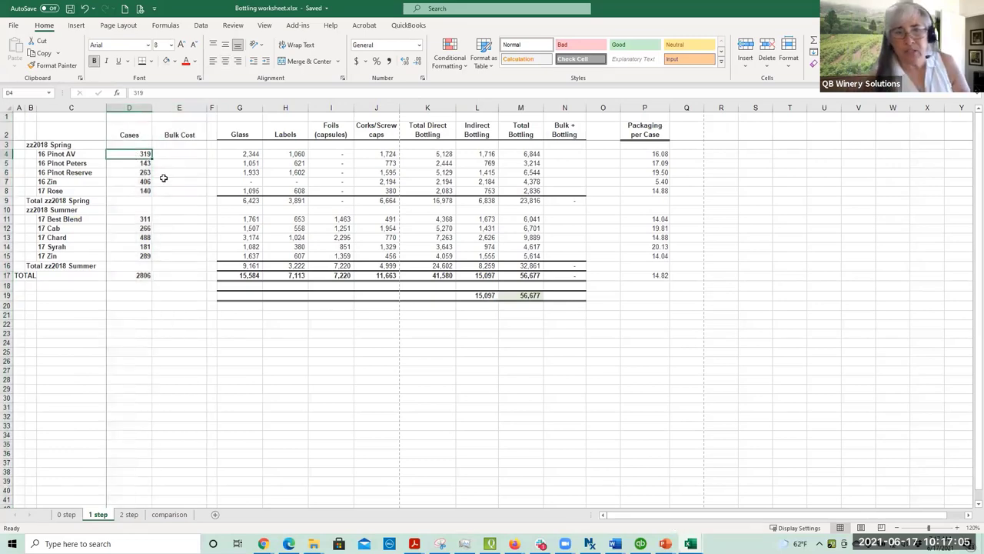
left_click(172, 156)
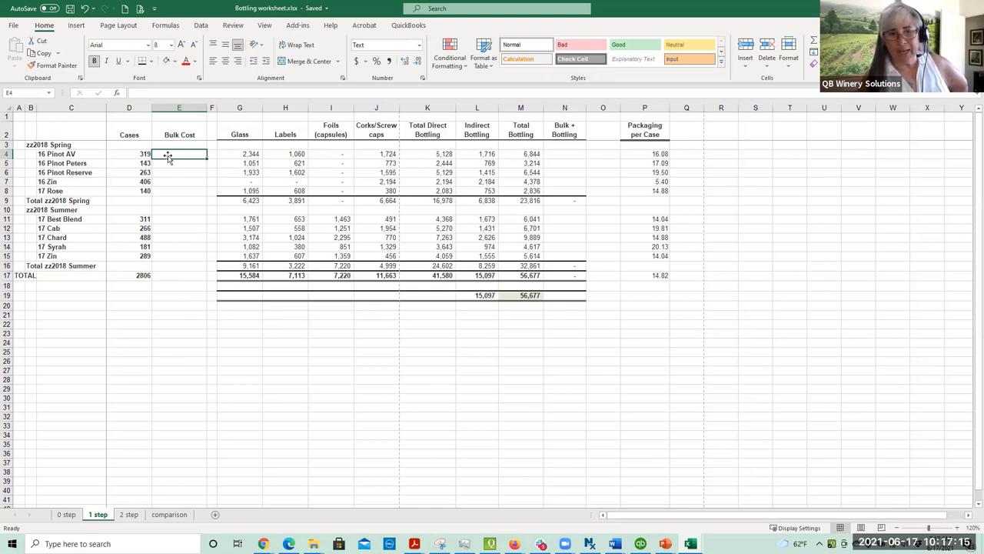
left_click(241, 154)
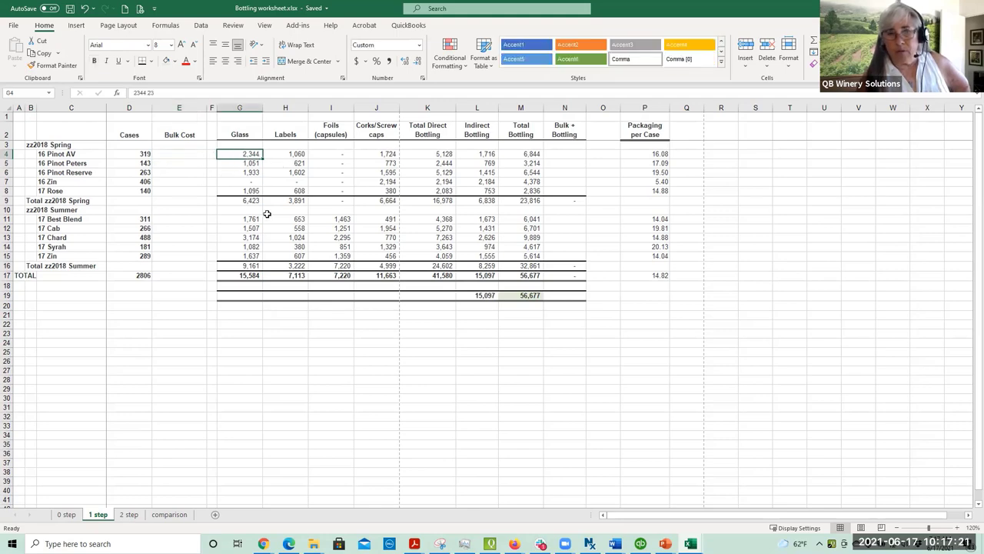
left_click_drag(245, 154, 391, 189)
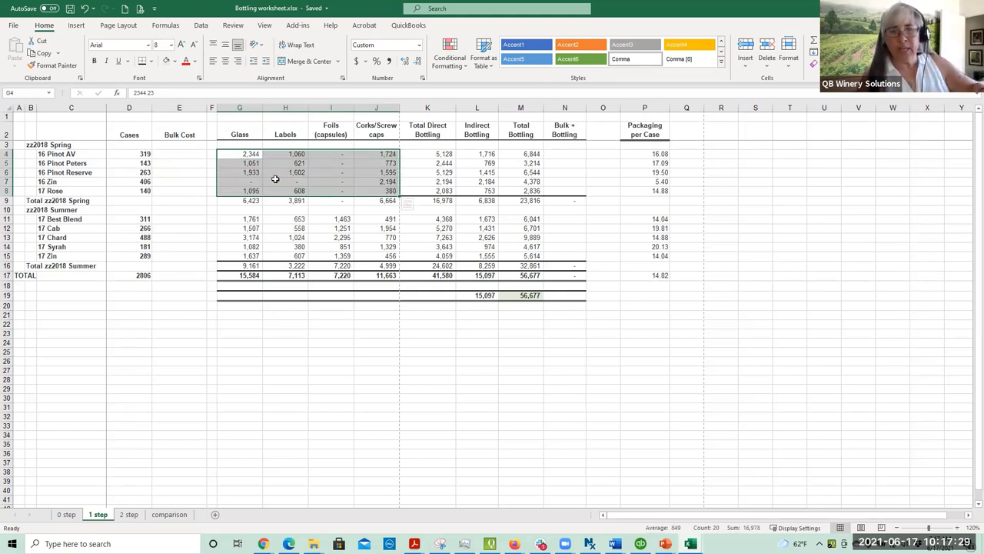
- Examine 16 Pinot AV's Glass and Corks/Screw caps costs, the bottling totals, and the indirect bottling formula in L19 on the 1 step sheet
left_click(243, 154)
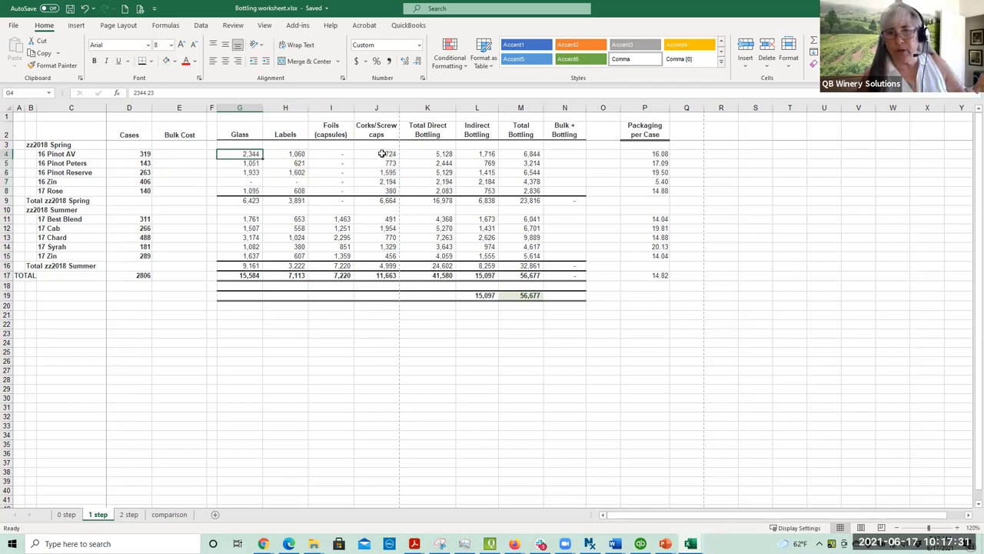
left_click(383, 154)
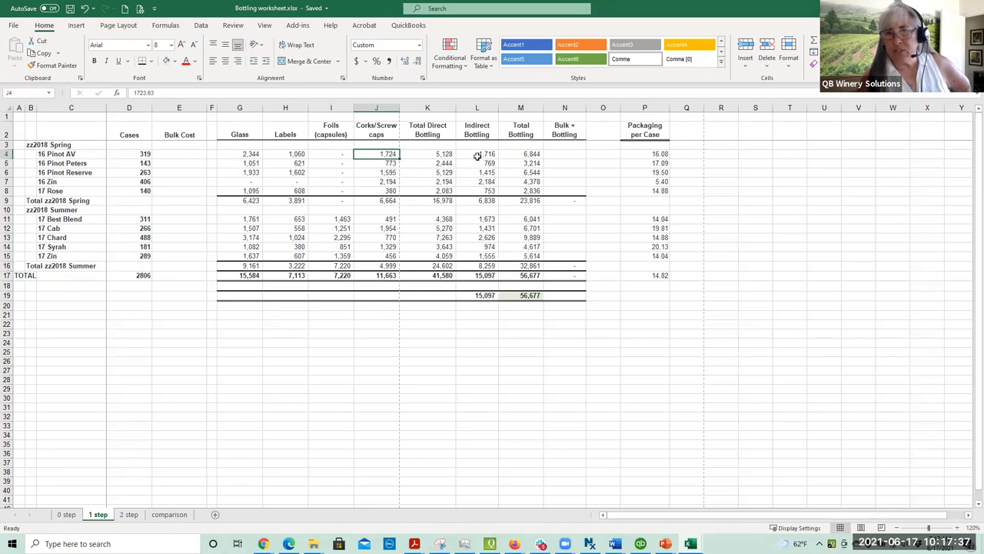
left_click(523, 297)
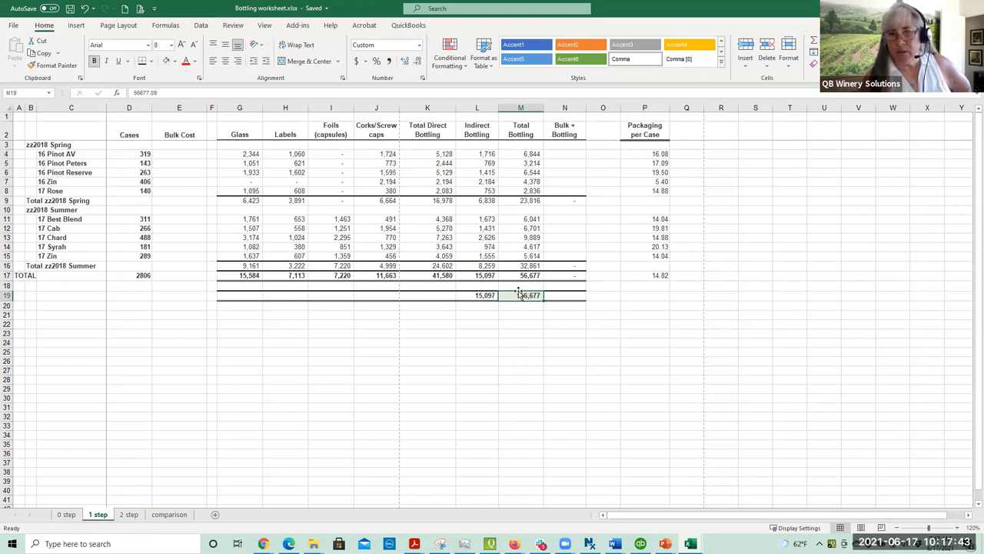
left_click(438, 276)
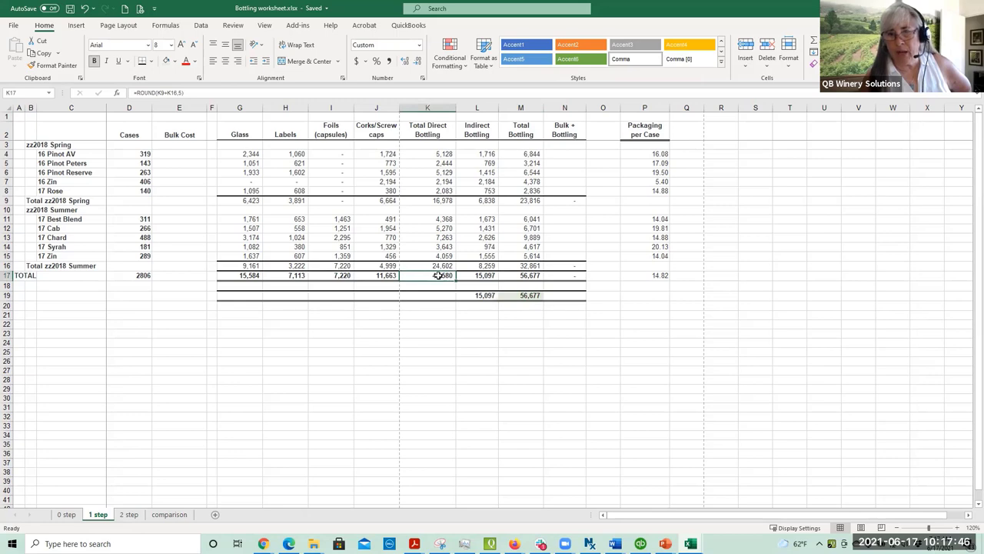
left_click(485, 296)
double_click(487, 296)
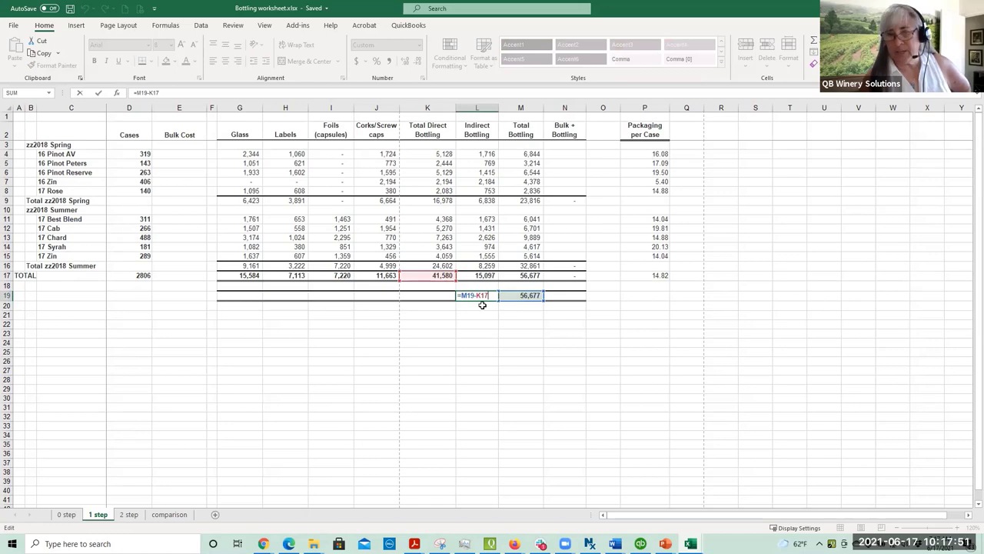
key("Return")
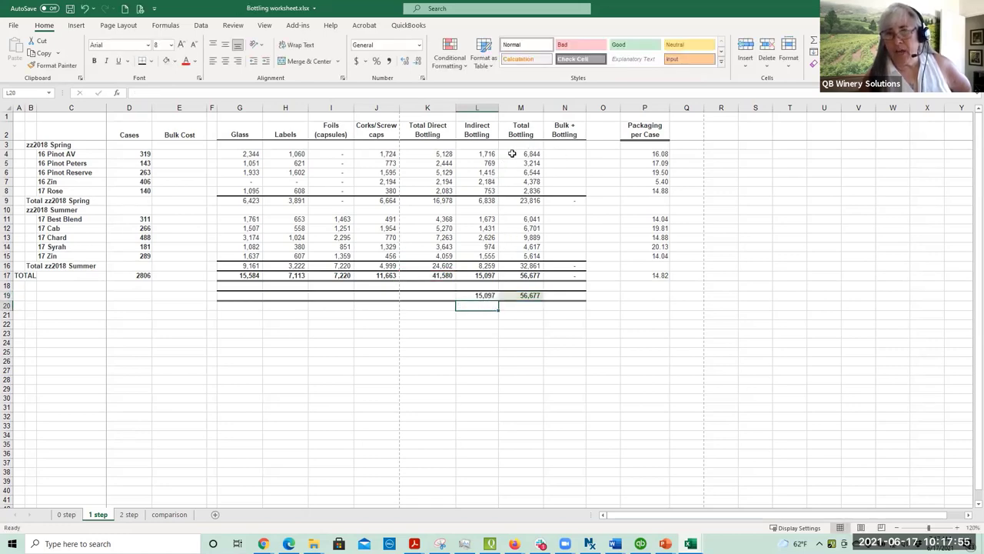
- Review 16 Pinot AV's Bulk Cost, Total Bottling and Bulk + Bottling cells, and inspect its Packaging per Case formula in P4
left_click(187, 154)
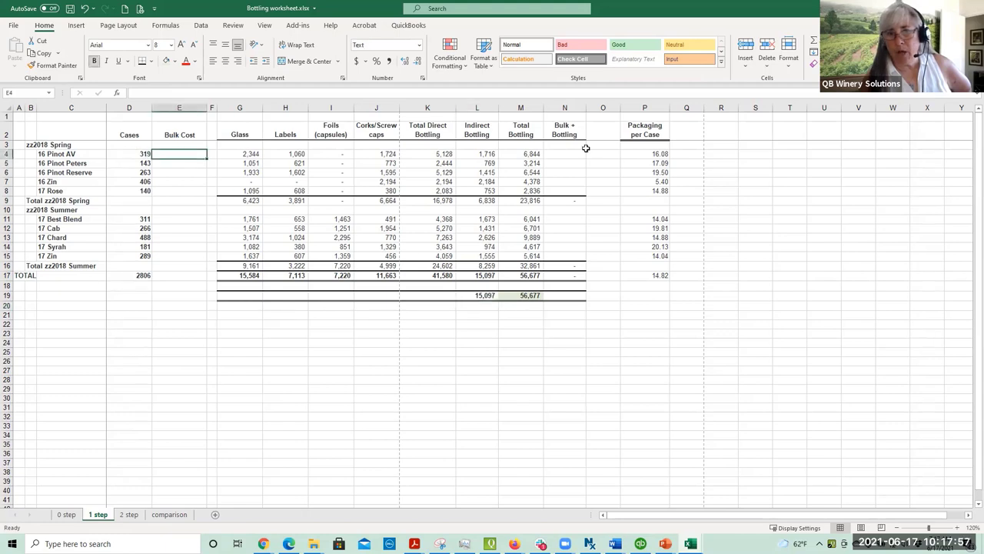
left_click(533, 153)
left_click(572, 154)
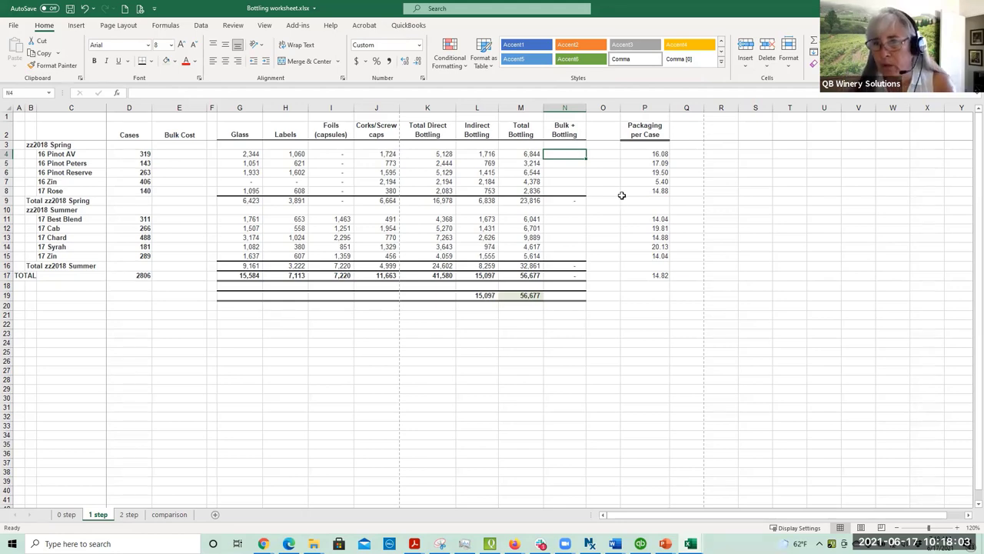
left_click(640, 153)
left_click_drag(640, 154, 635, 273)
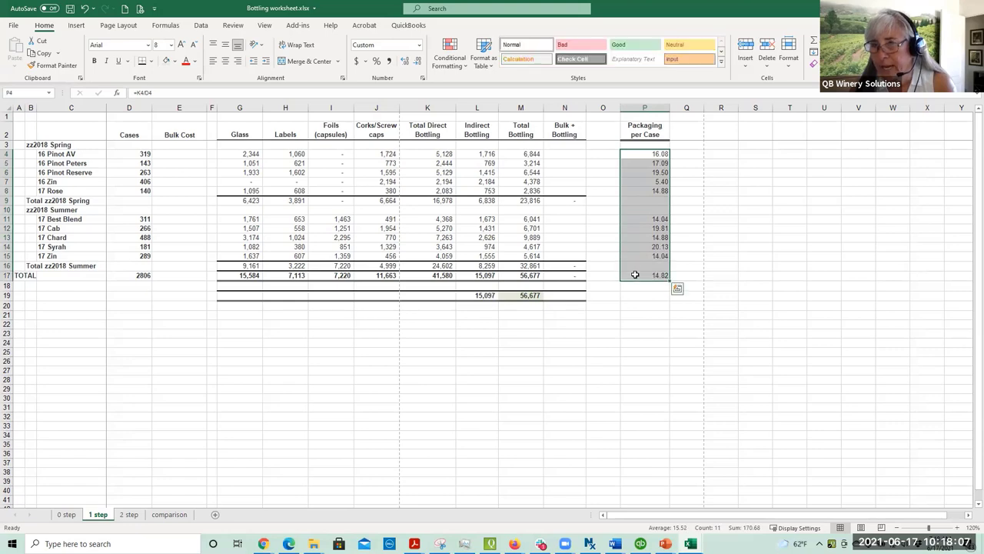
left_click(639, 155)
double_click(640, 155)
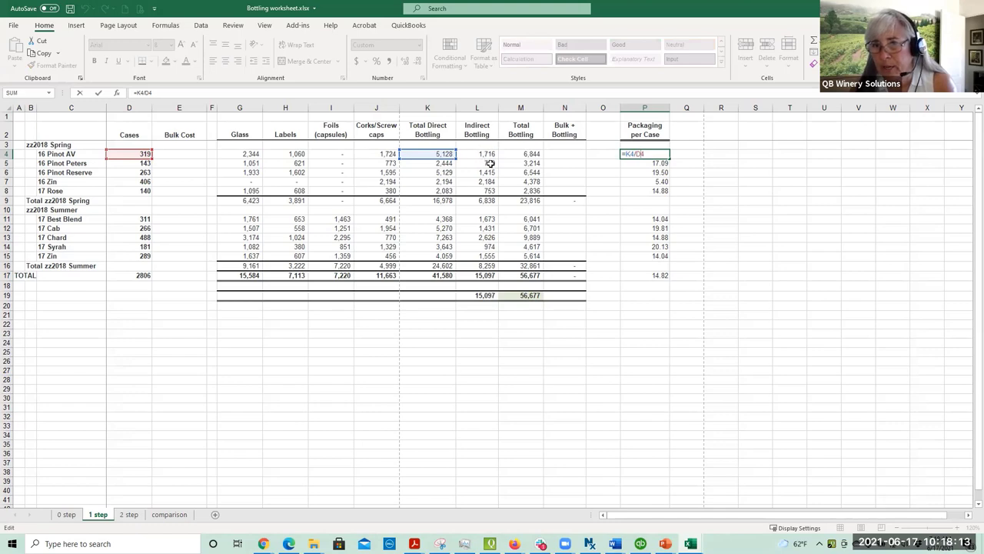
key("Return")
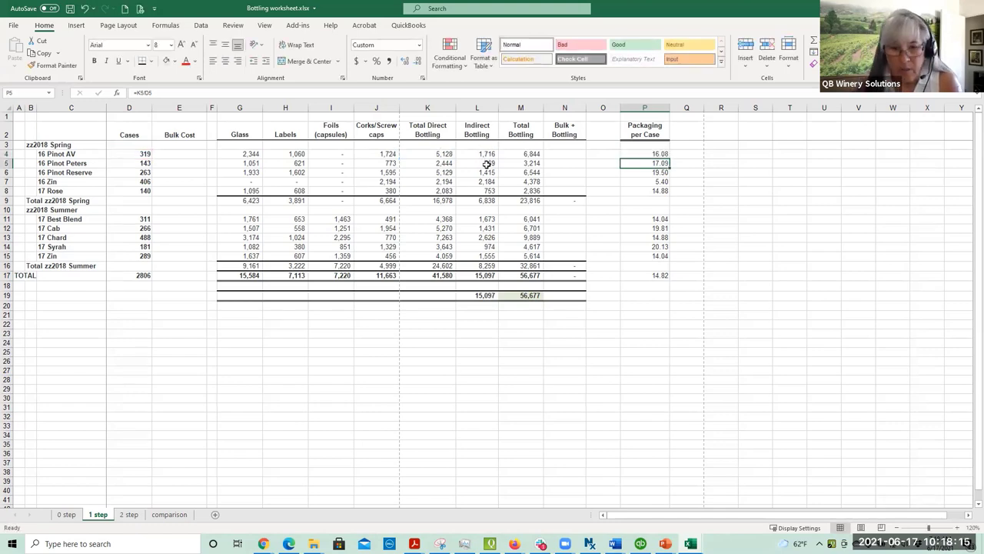
- Show the 2 step sheet and check the 17 Syrah Labels cost and the Corks/Screw caps costs of 16 Pinot AV and 16 Zin
left_click(129, 514)
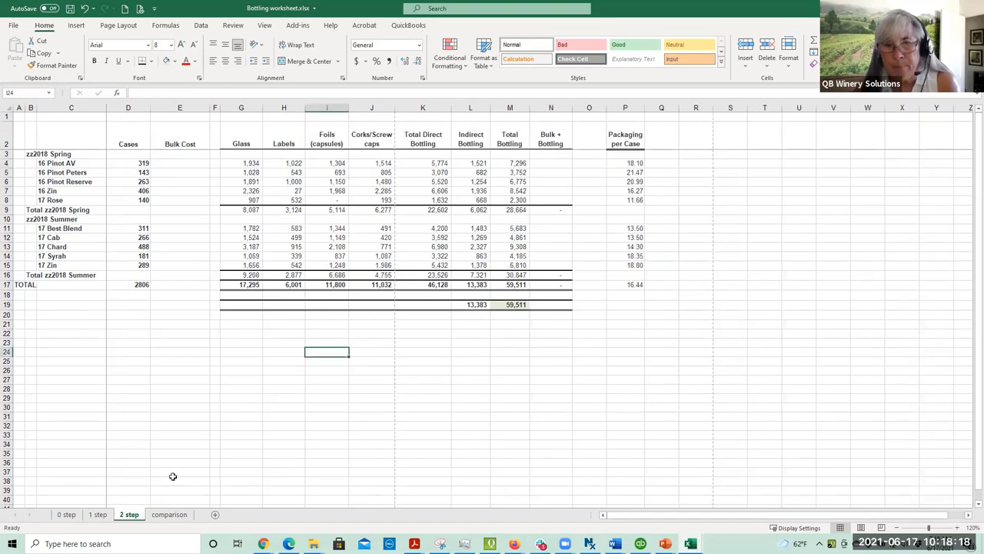
left_click(289, 256)
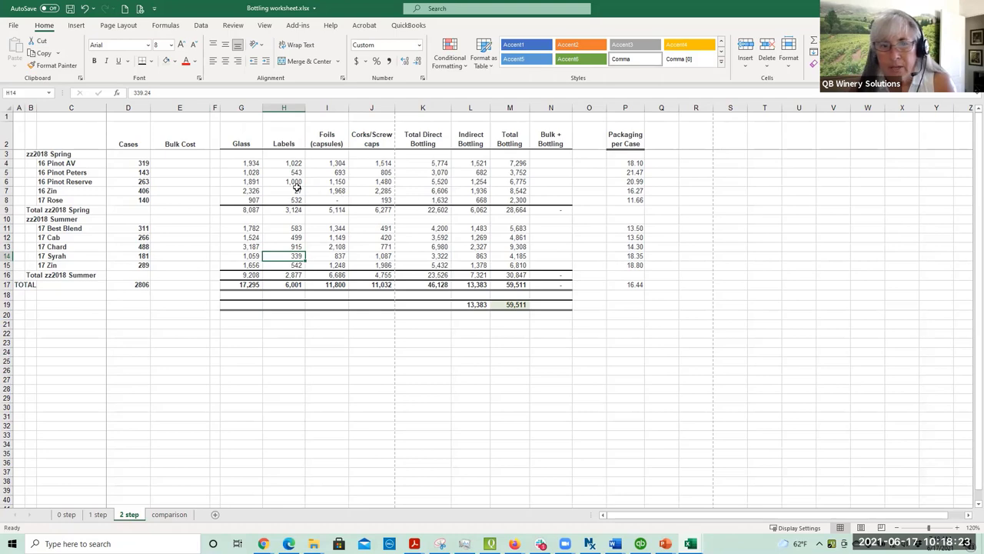
left_click(379, 164)
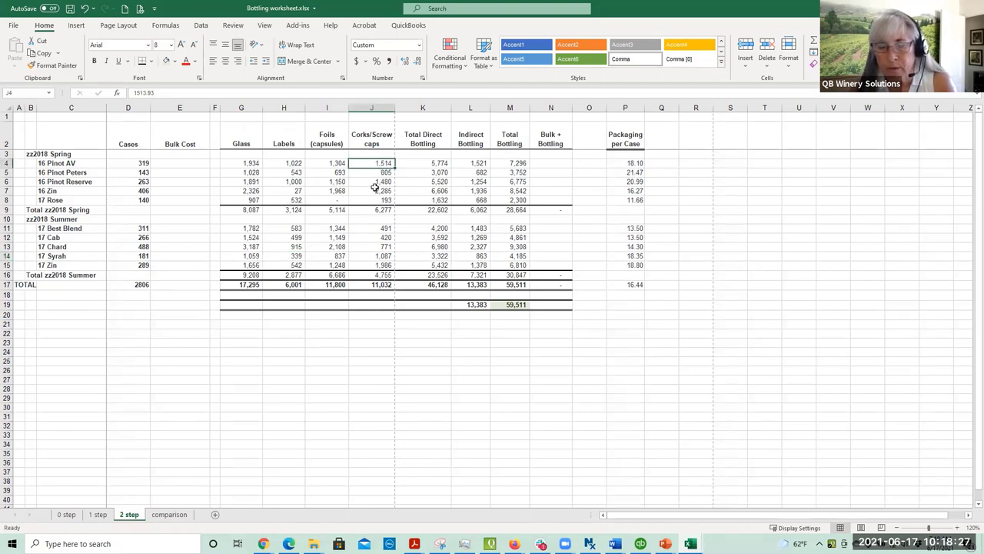
left_click(374, 190)
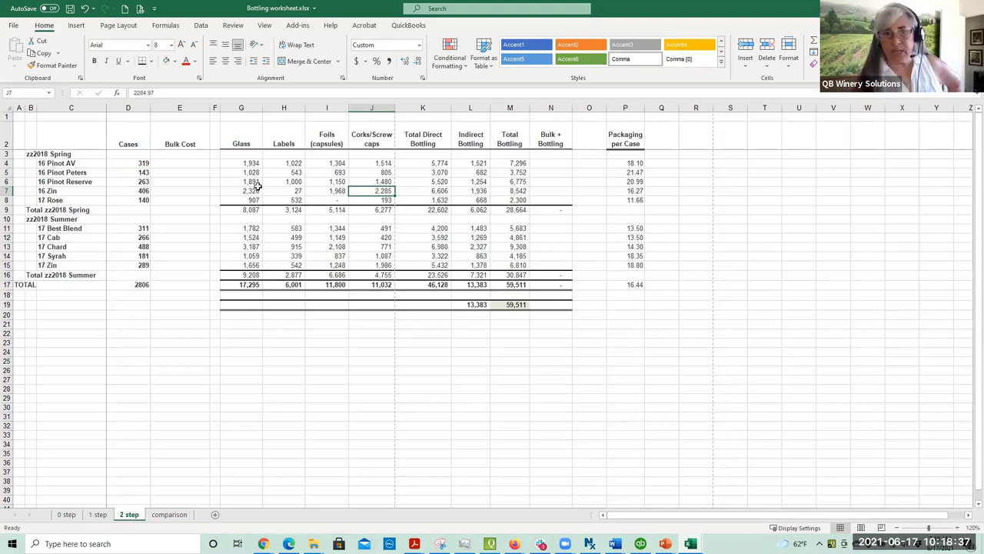
- Review 16 Pinot AV's Glass, Labels, Foils and Corks/Screw caps costs, and highlight the zz2018 Spring Packaging per Case values
left_click(239, 163)
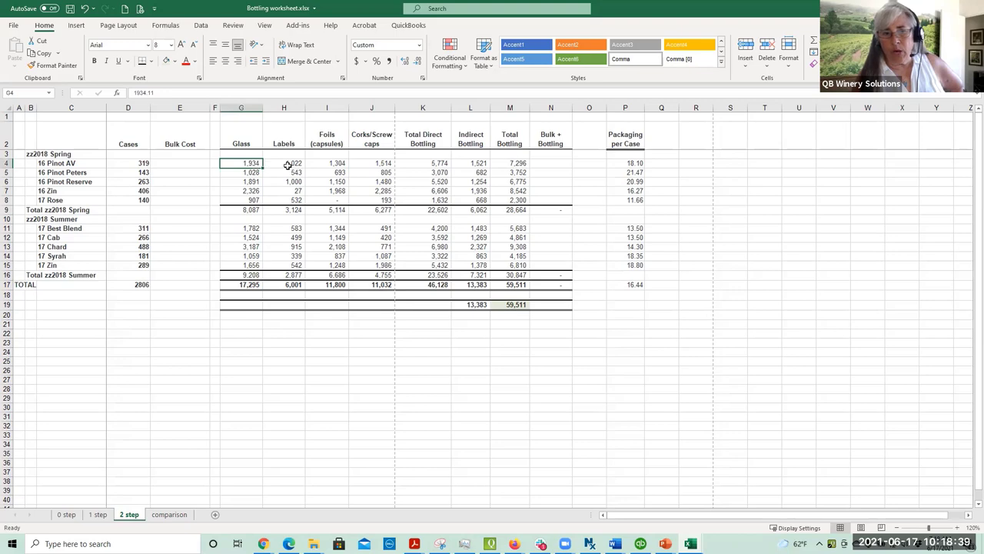
left_click(284, 163)
left_click(363, 163)
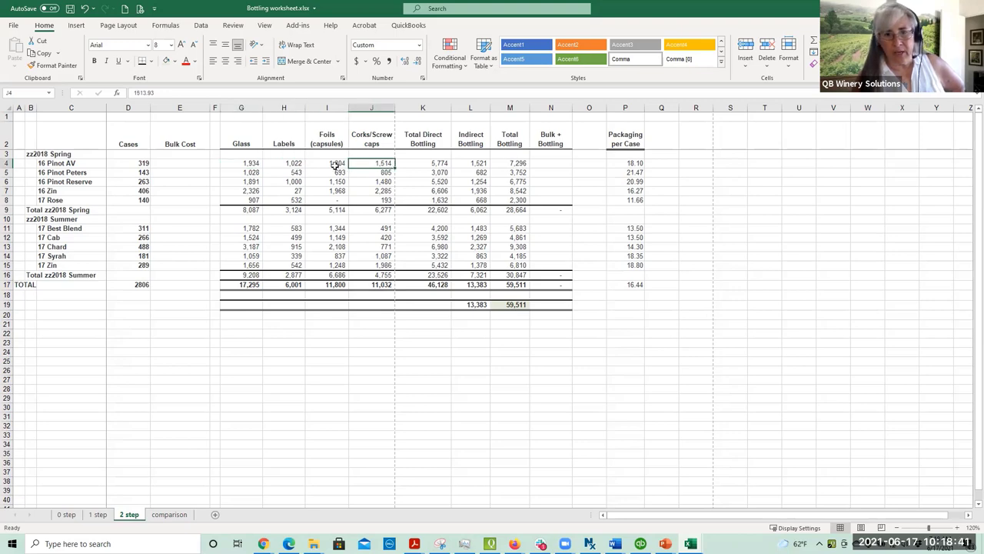
left_click(252, 163)
left_click(365, 164)
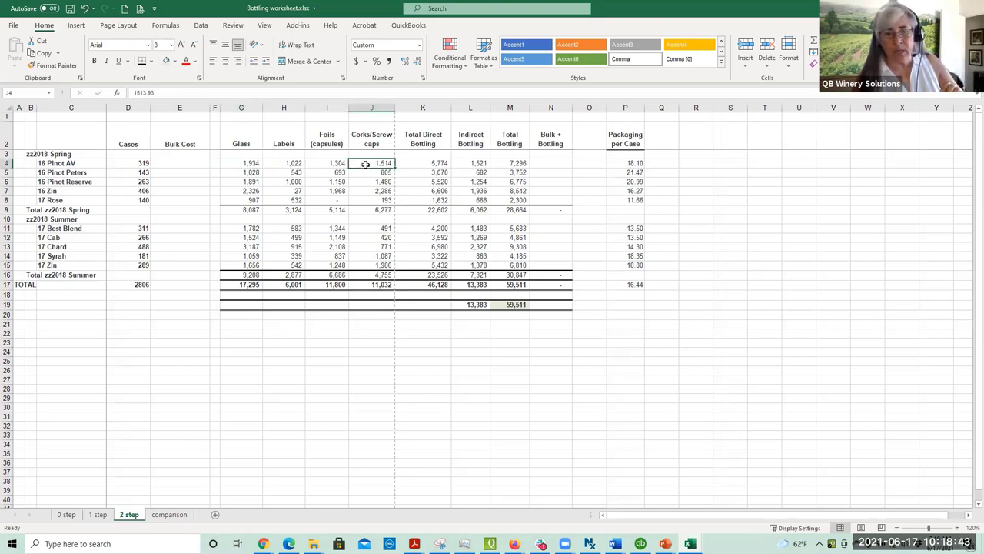
left_click(251, 163)
left_click(293, 164)
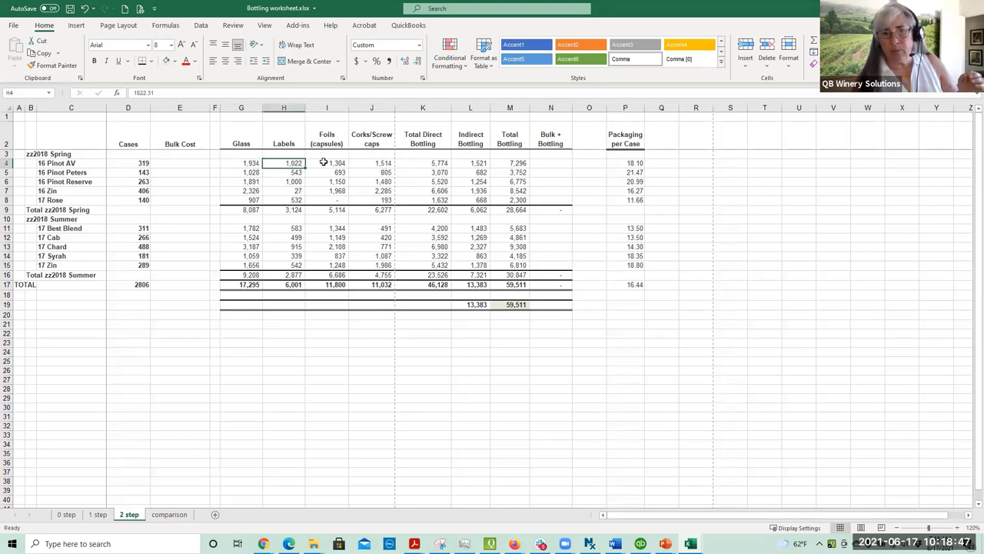
left_click(327, 163)
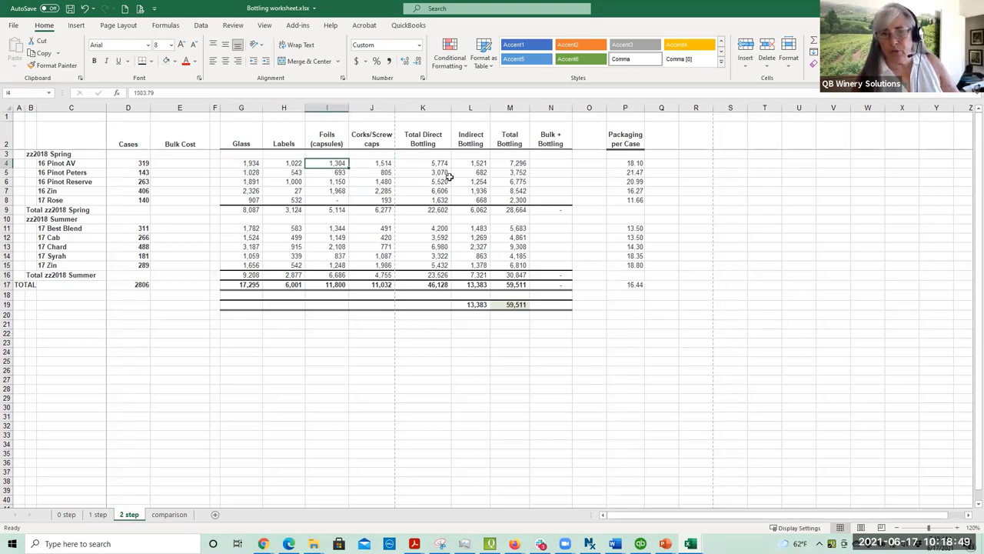
left_click_drag(613, 164, 616, 199)
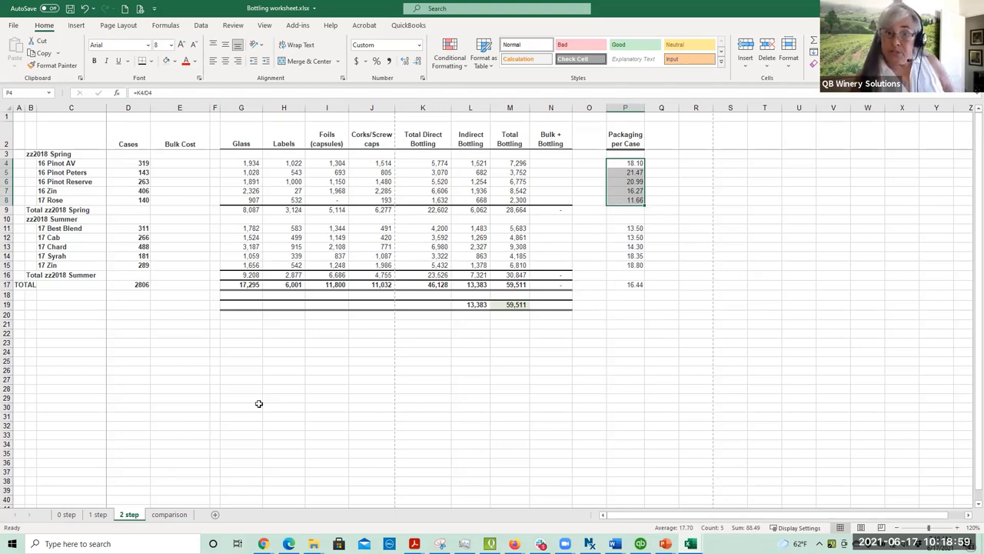
- Examine the Indirect Bottling column on the 2 step sheet, including the formulas in L19 and L4 and the total in M4
left_click(470, 108)
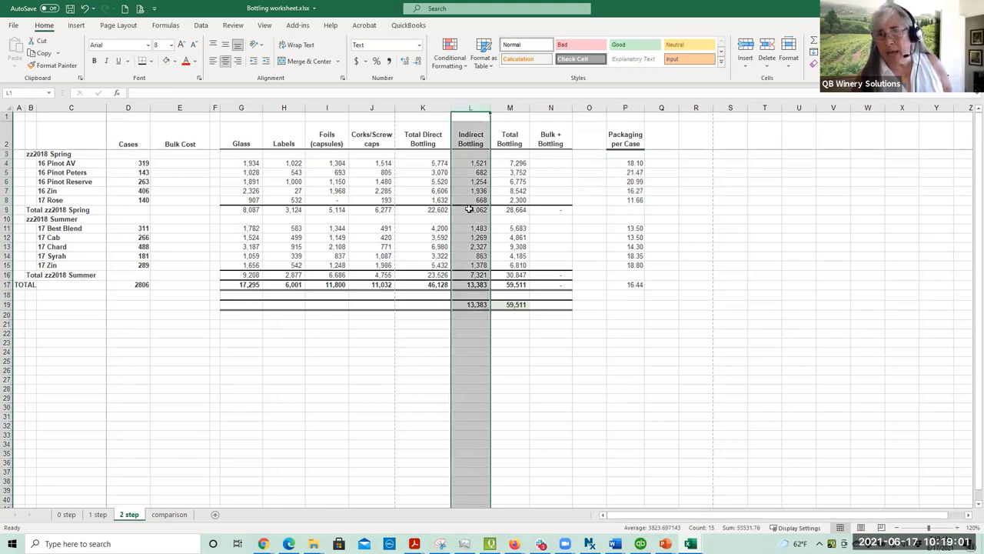
left_click(481, 306)
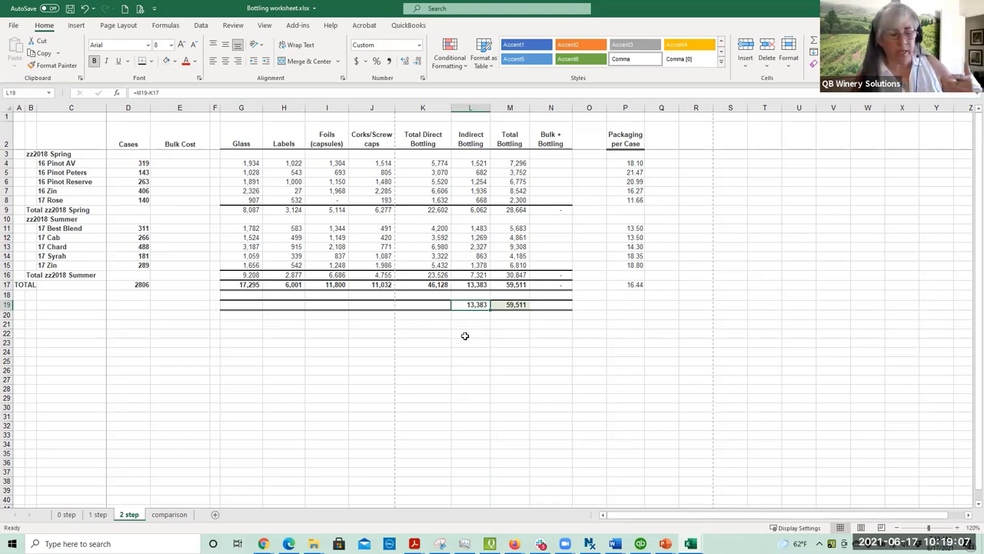
left_click(519, 305)
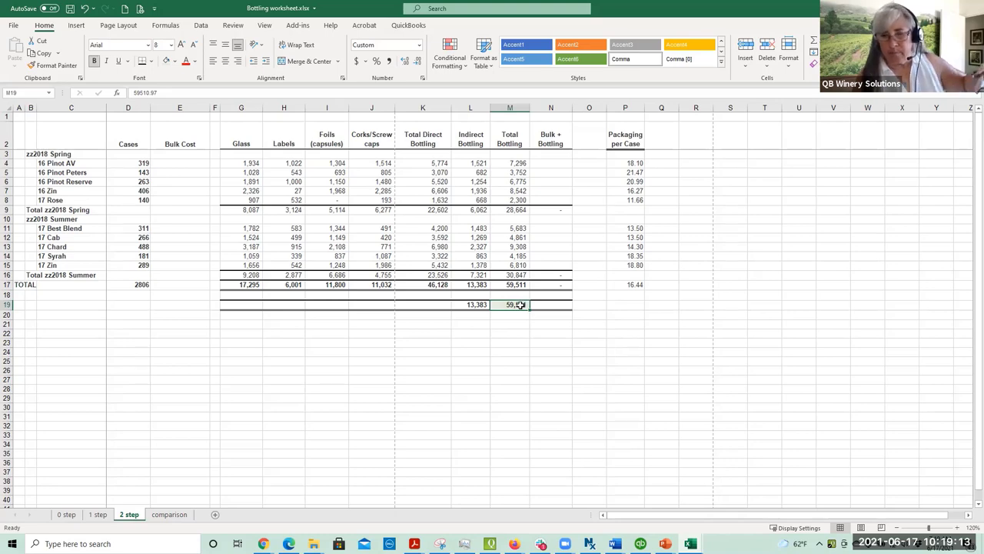
left_click(472, 305)
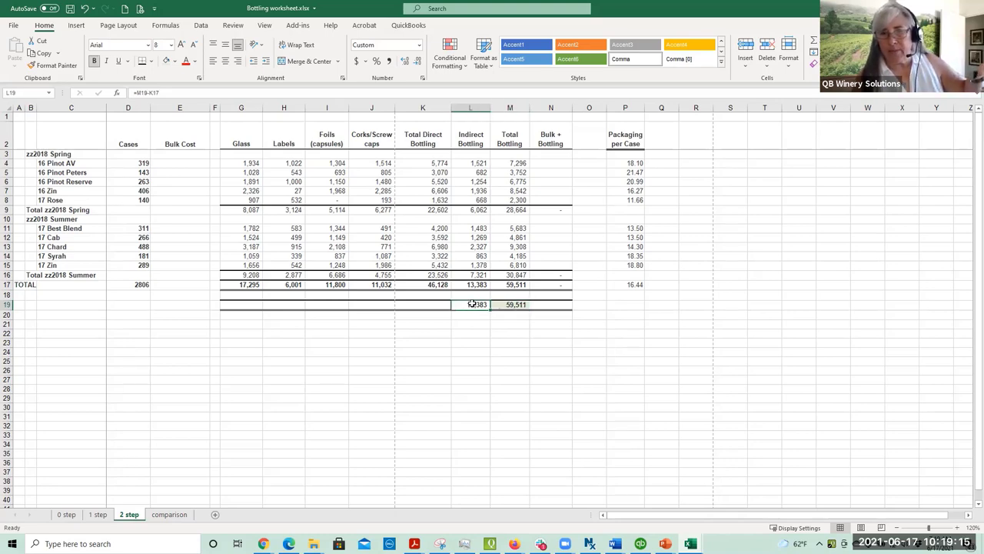
double_click(472, 304)
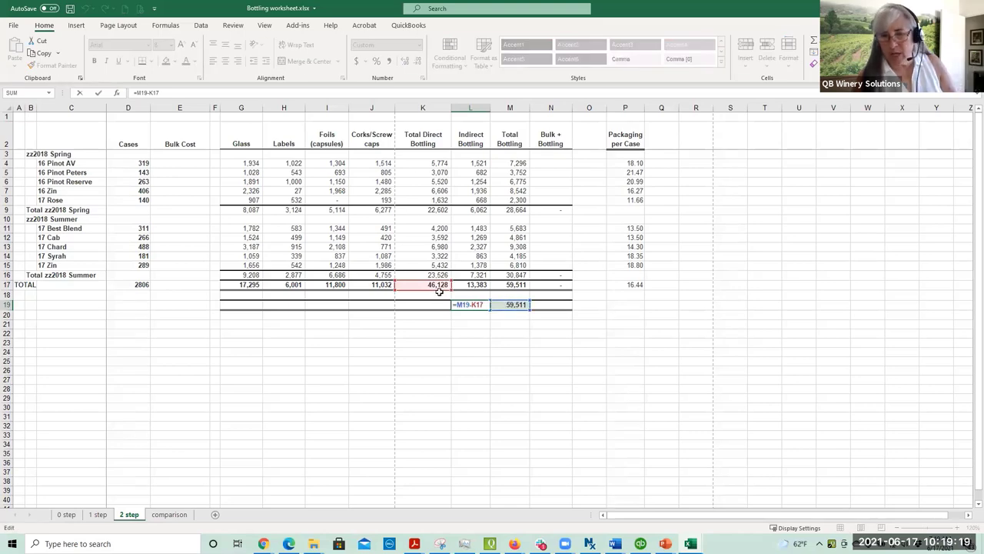
key("Return")
left_click(472, 163)
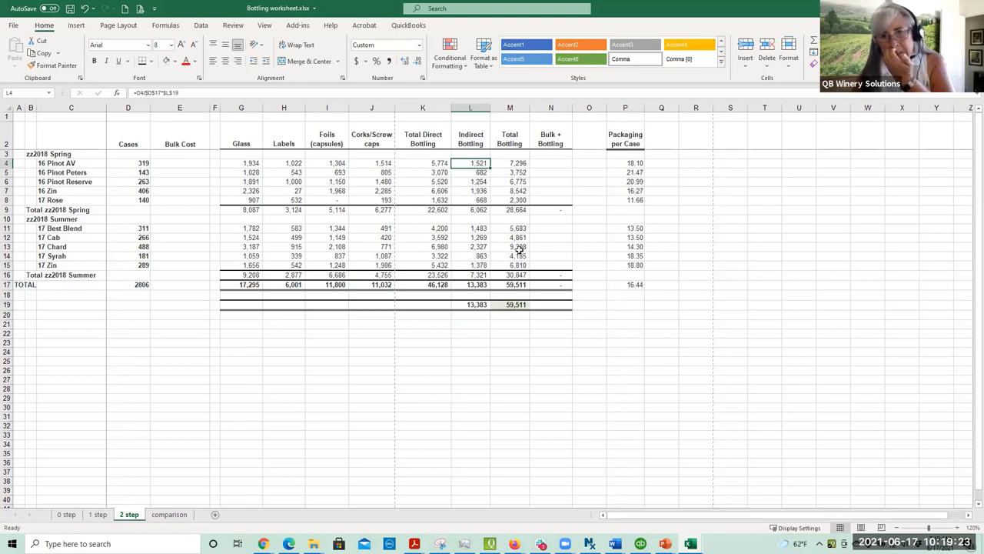
left_click(514, 164)
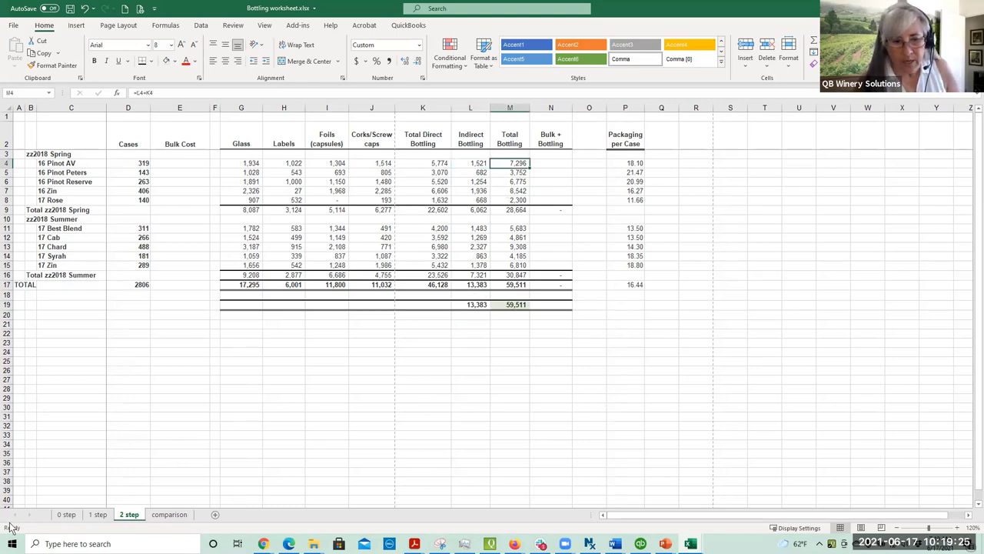
- Show the 0 step sheet and inspect the Glass allocation formula for 16 Pinot AV in G4
left_click(66, 515)
scroll(389, 427, "up", 1)
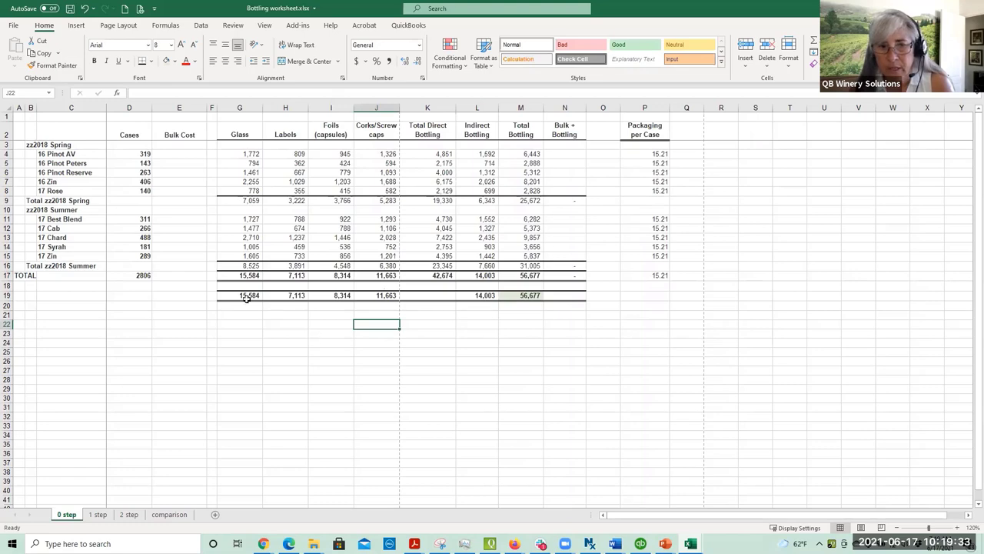
left_click_drag(253, 154, 291, 153)
left_click(252, 154)
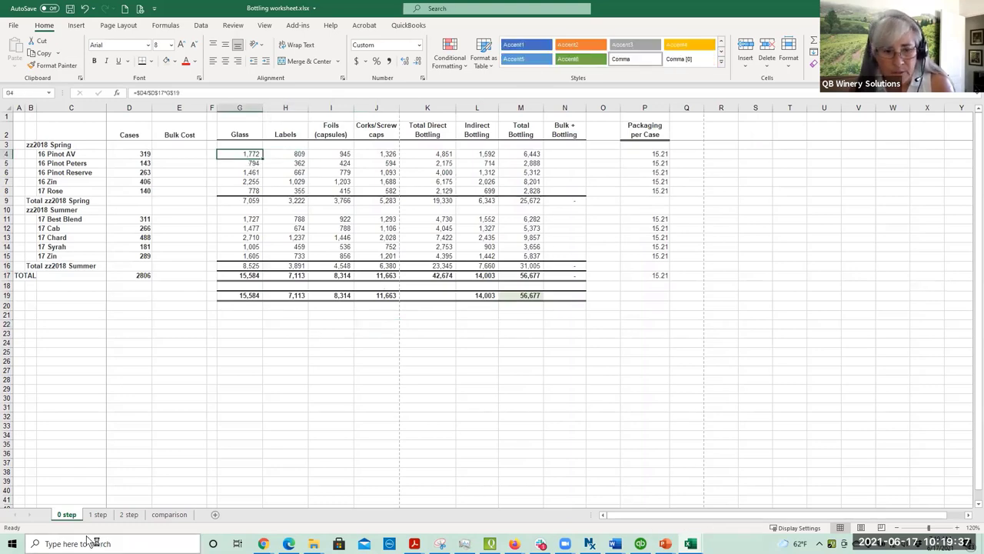
- Create a copy of the 0 step sheet in Bottling worksheet.xlsx, placed before the original
right_click(74, 513)
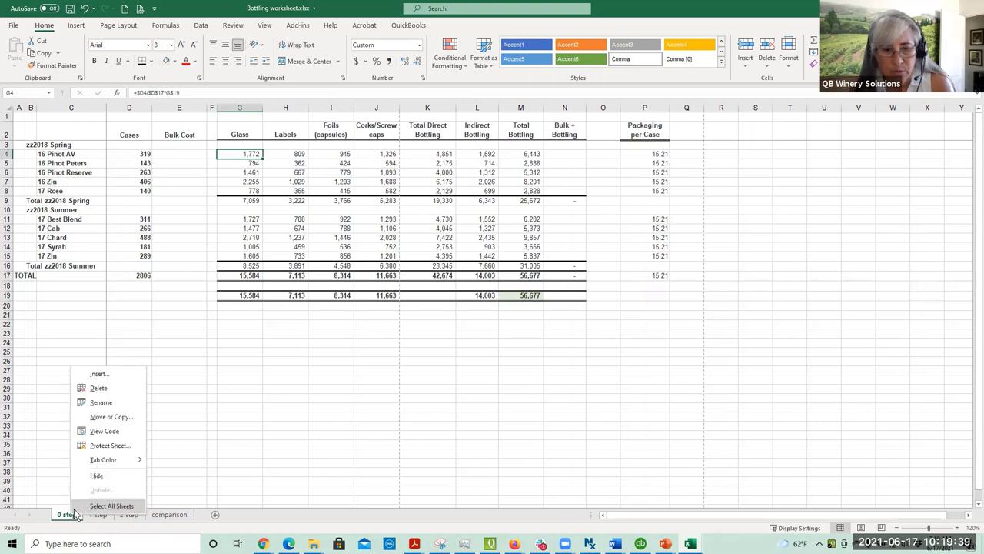
left_click(110, 419)
left_click(42, 454)
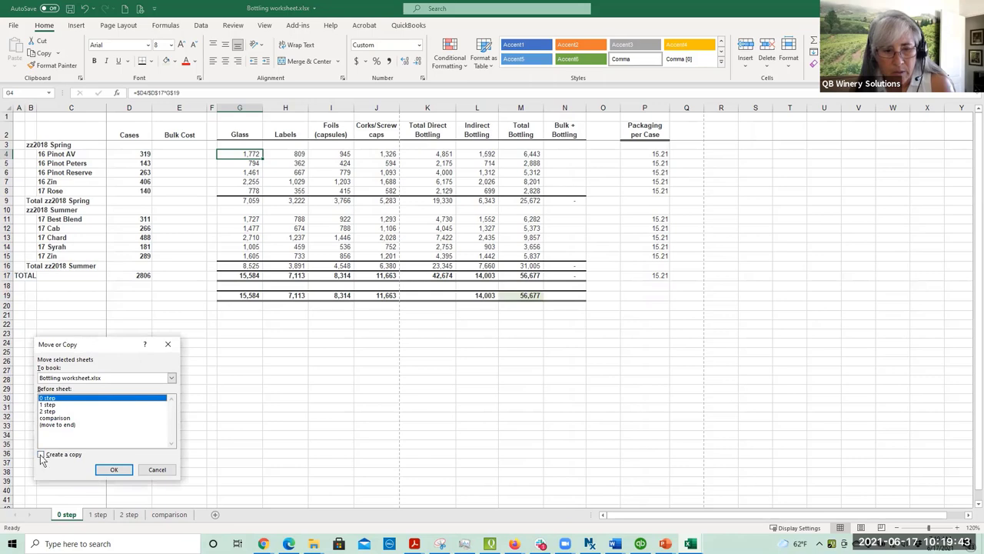
left_click(113, 469)
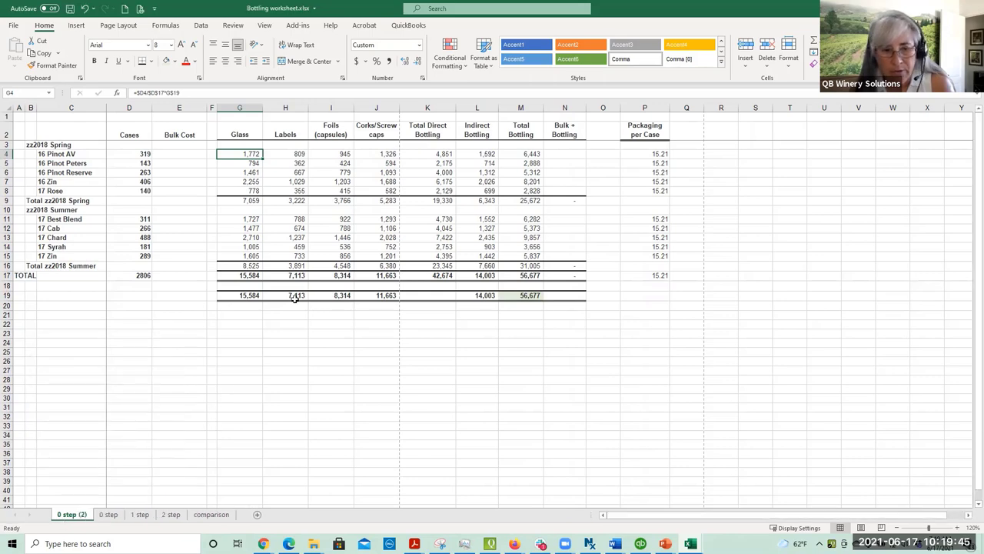
- Clear the Glass through Corks/Screw caps costs of the zz2018 Spring and zz2018 Summer jobs on the copied sheet
left_click(254, 173)
left_click_drag(248, 153, 286, 153)
left_click_drag(347, 158, 389, 191)
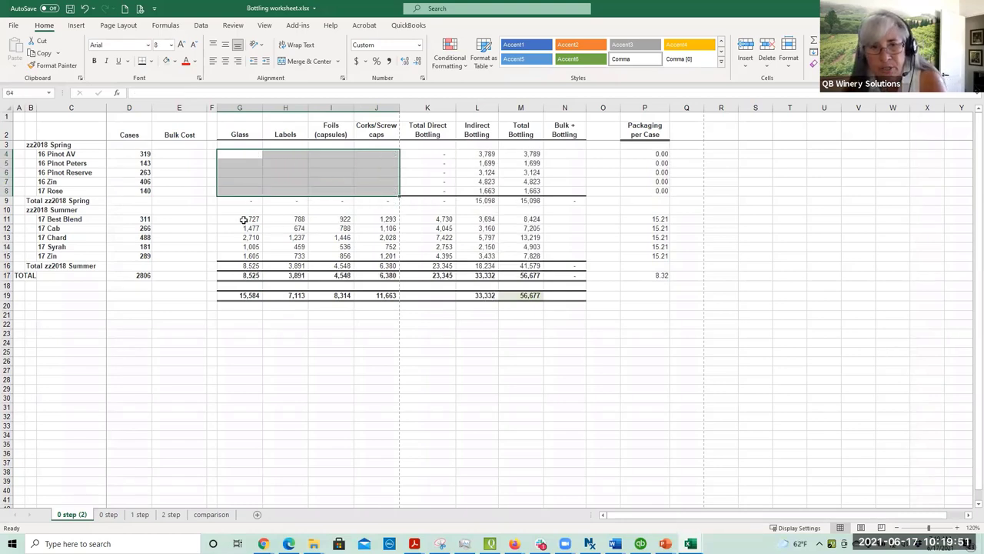
left_click_drag(241, 220, 374, 250)
key("Delete")
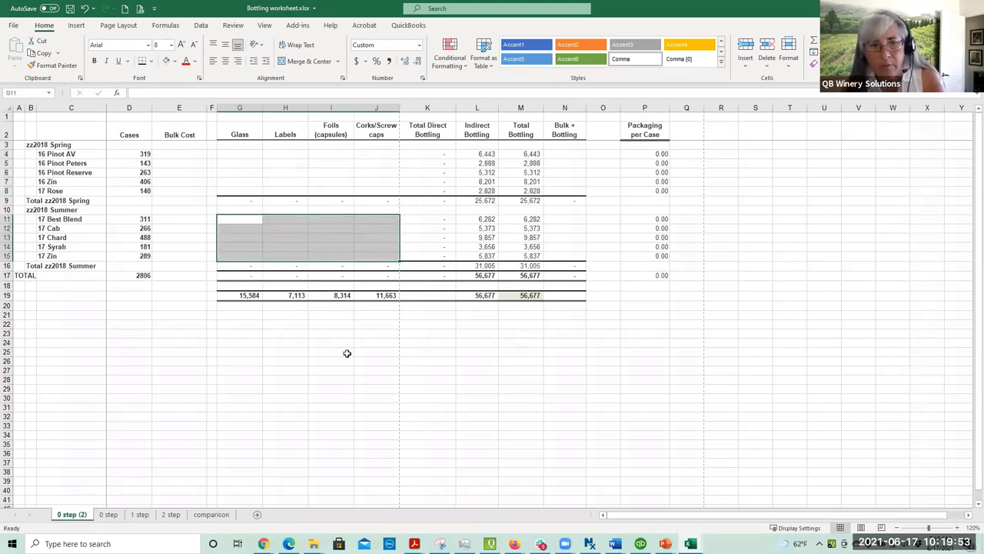
- Review the zz2018 Spring and zz2018 Summer wine list in B3:C16 and the Glass cell G4 on the copied 0 step sheet
left_click(348, 353)
left_click_drag(27, 146, 85, 265)
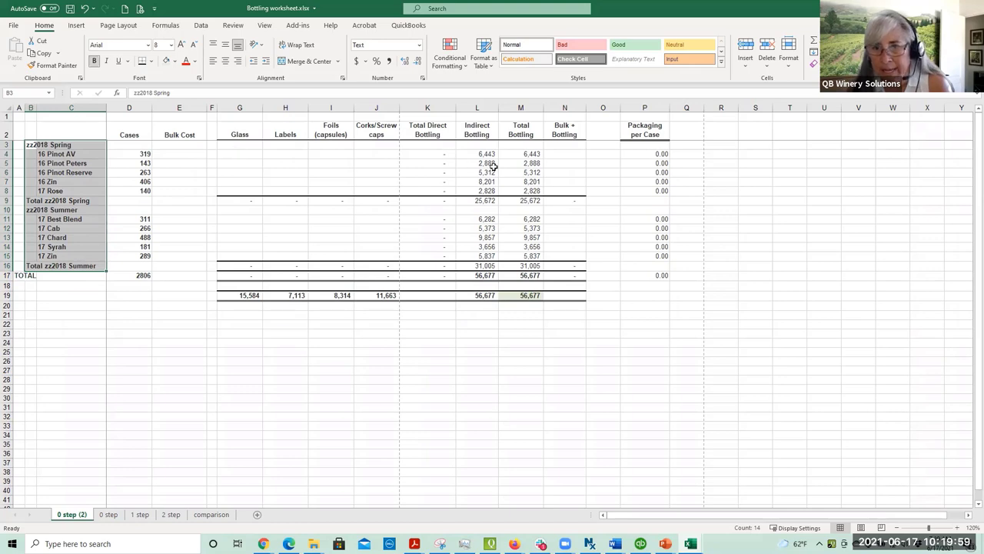
left_click(239, 155)
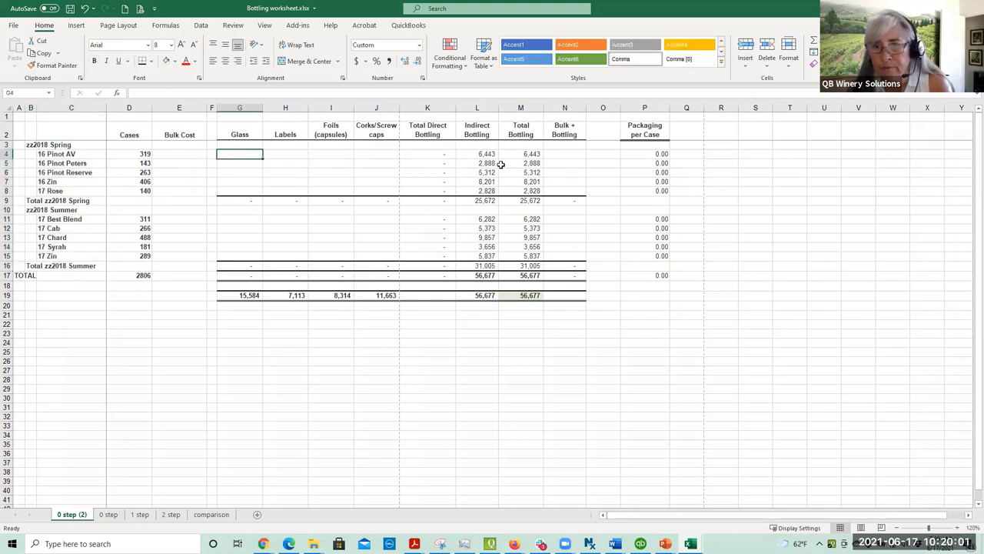
- On the original 0 step sheet, inspect the Glass through Corks/Screw caps amounts in row 19 and the 16 Pinot AV allocation formulas in G4 and J4
left_click(109, 515)
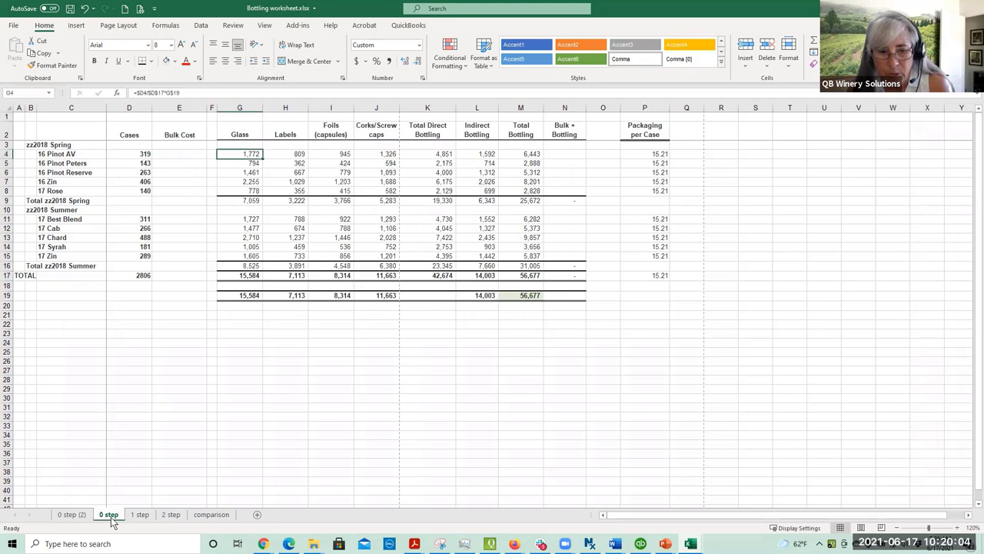
left_click(236, 295)
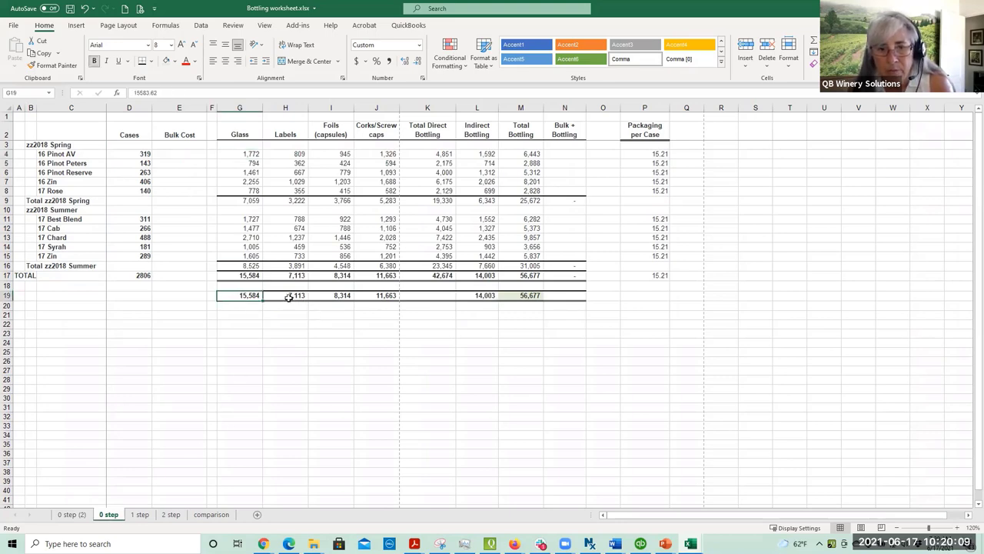
left_click(233, 154)
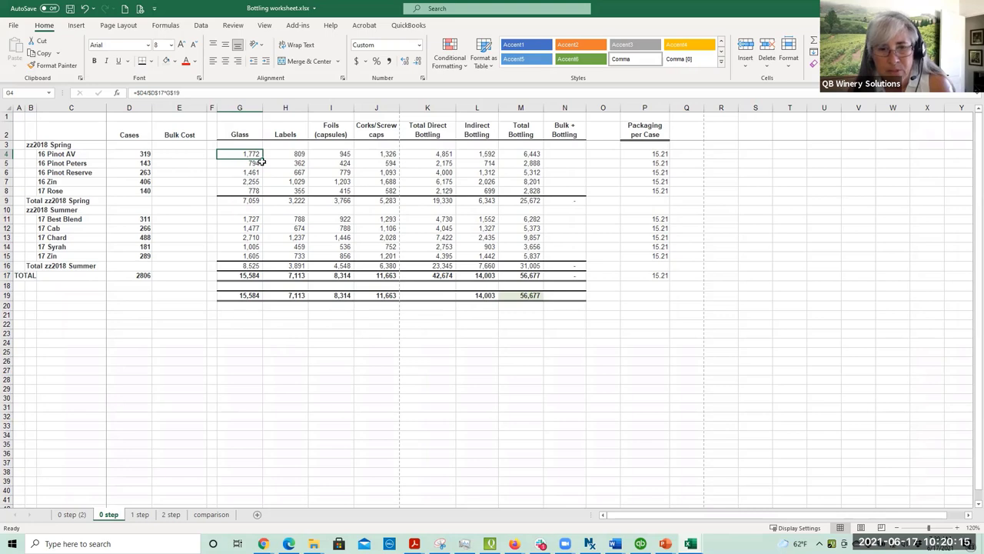
left_click(242, 295)
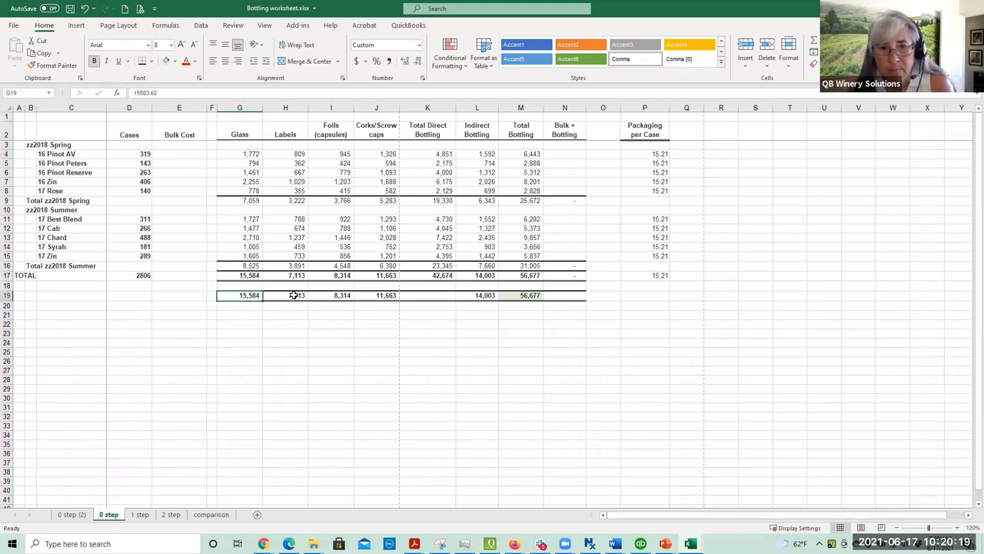
left_click(293, 295)
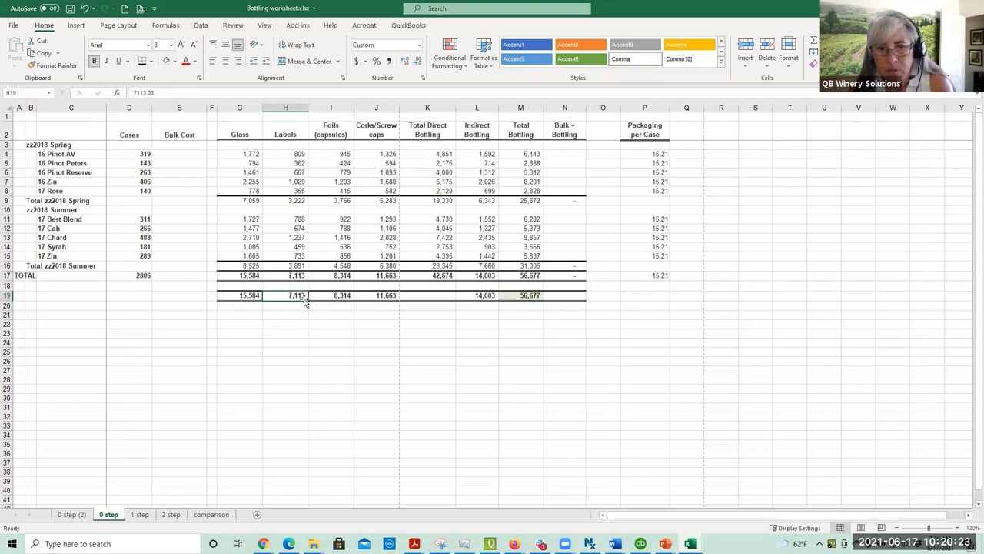
left_click(342, 297)
left_click(370, 298)
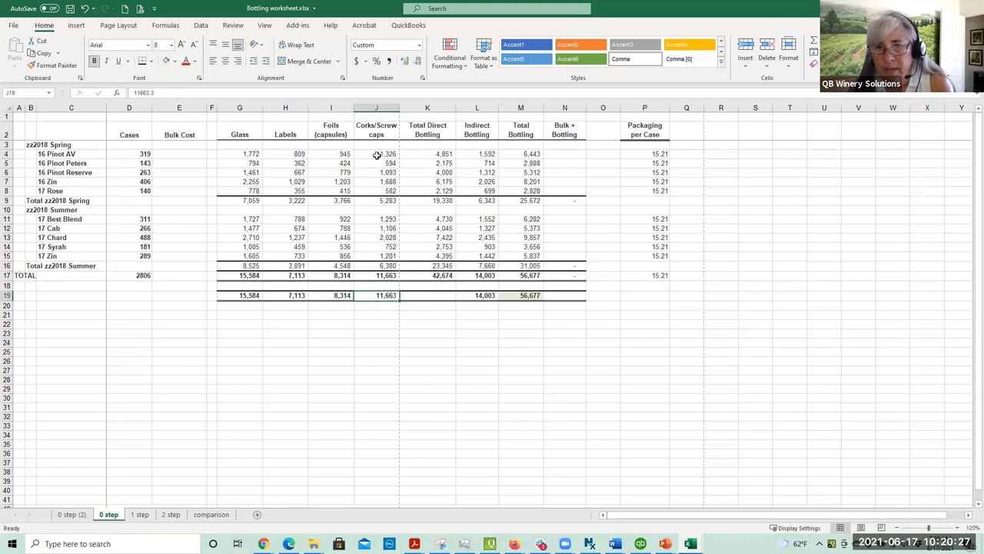
double_click(375, 154)
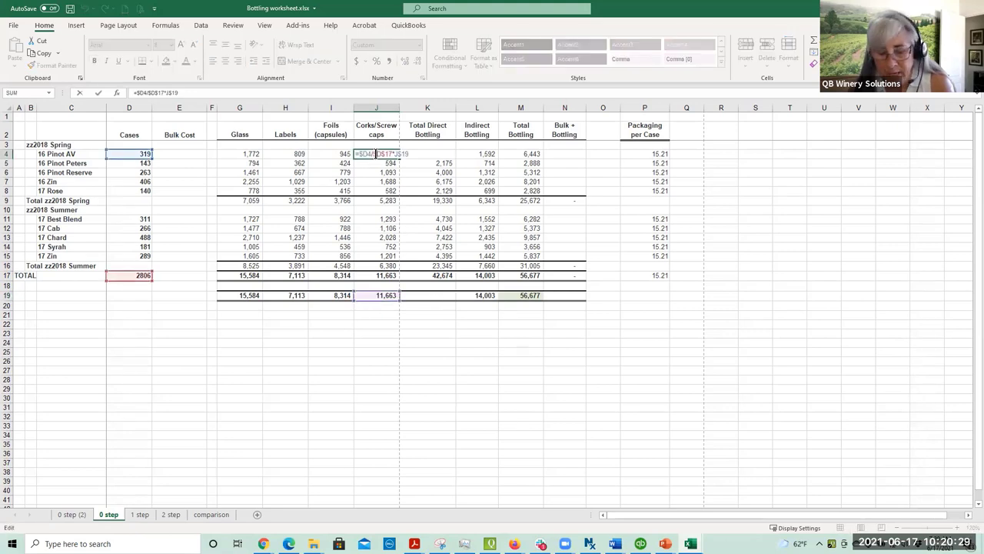
key("Return")
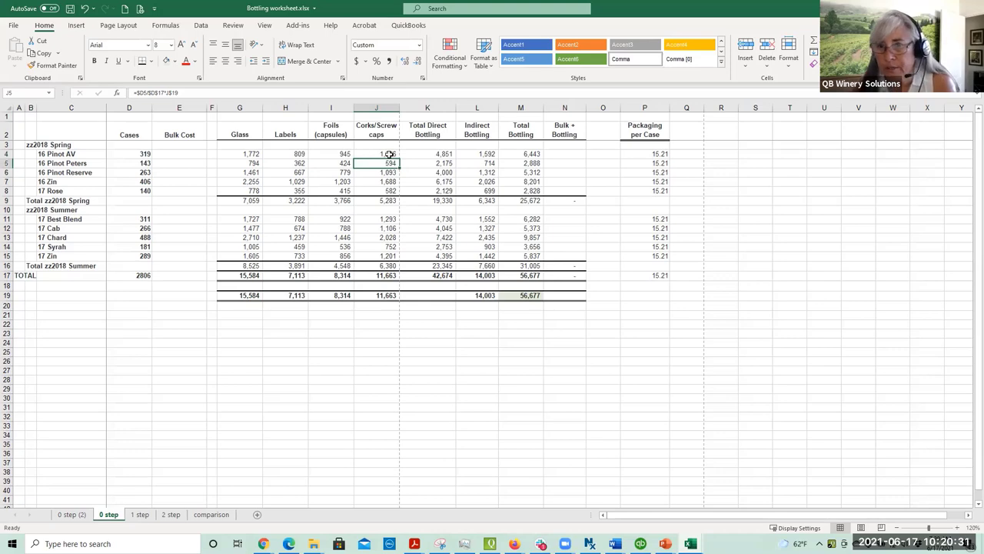
- Examine the Packaging per Case column in P4:P17 on the 0 step sheet, then the 16 Pinot Reserve row and its formula in P6
left_click_drag(633, 155, 636, 277)
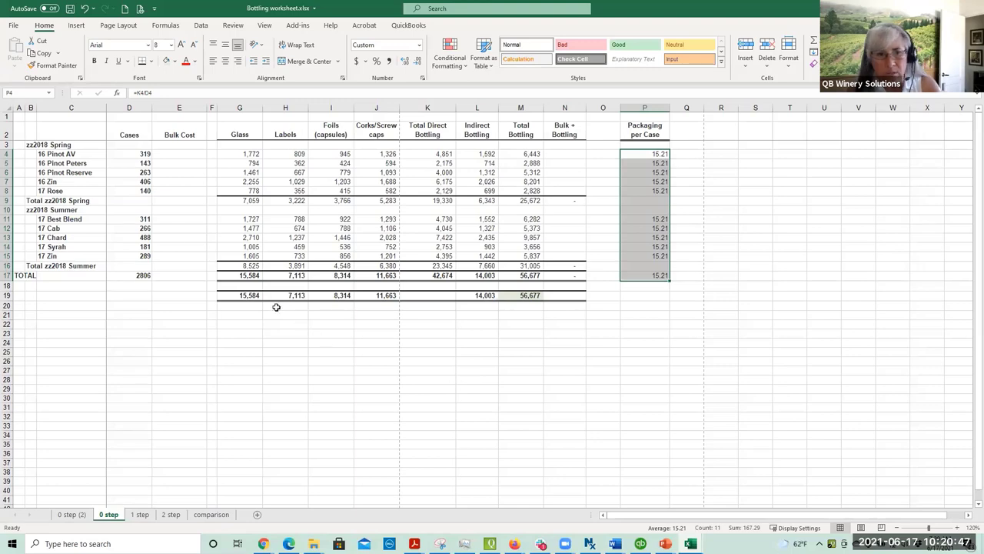
left_click(7, 172)
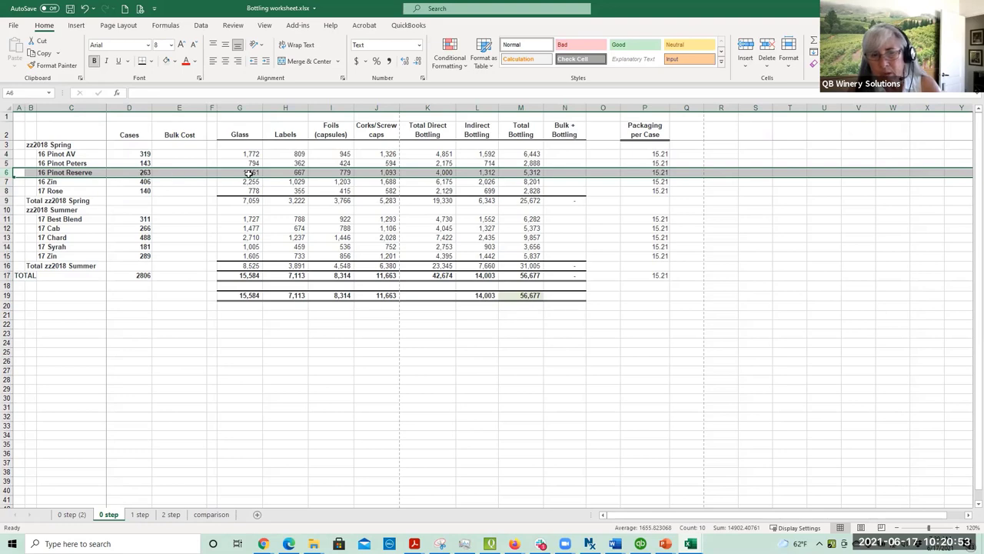
left_click(645, 173)
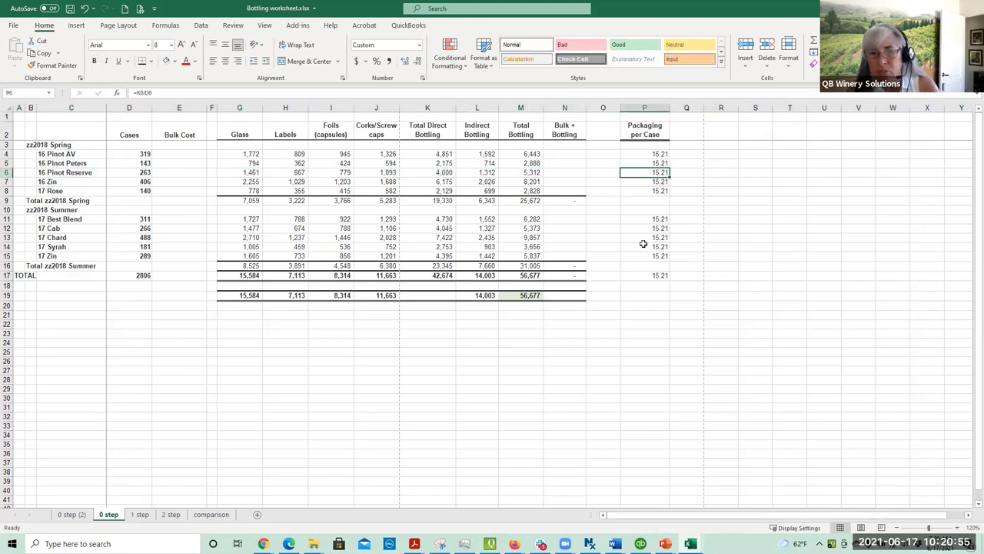
- Show the comparison sheet and examine the Two Step costs of the zz2018 Spring and zz2018 Summer wines
left_click(215, 517)
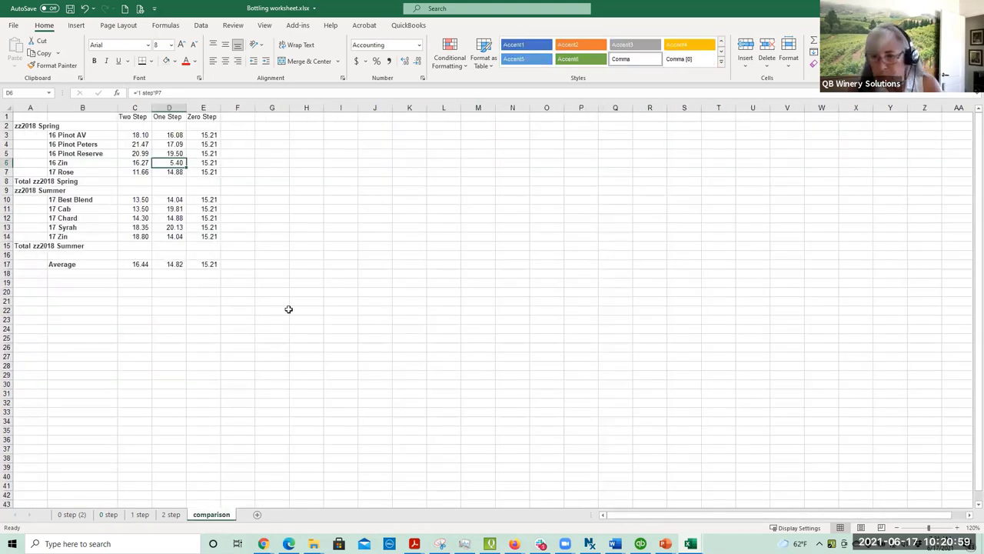
left_click(134, 108)
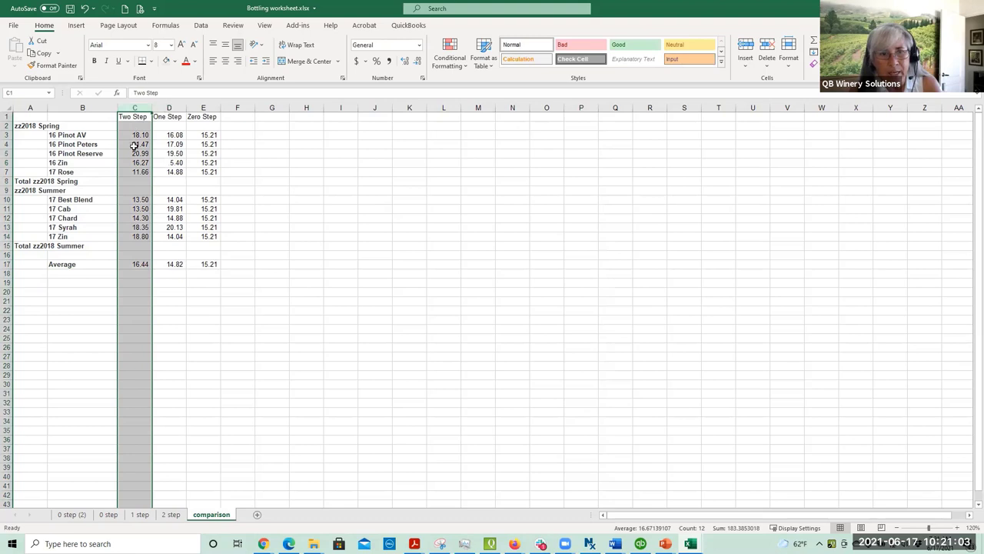
left_click(134, 144)
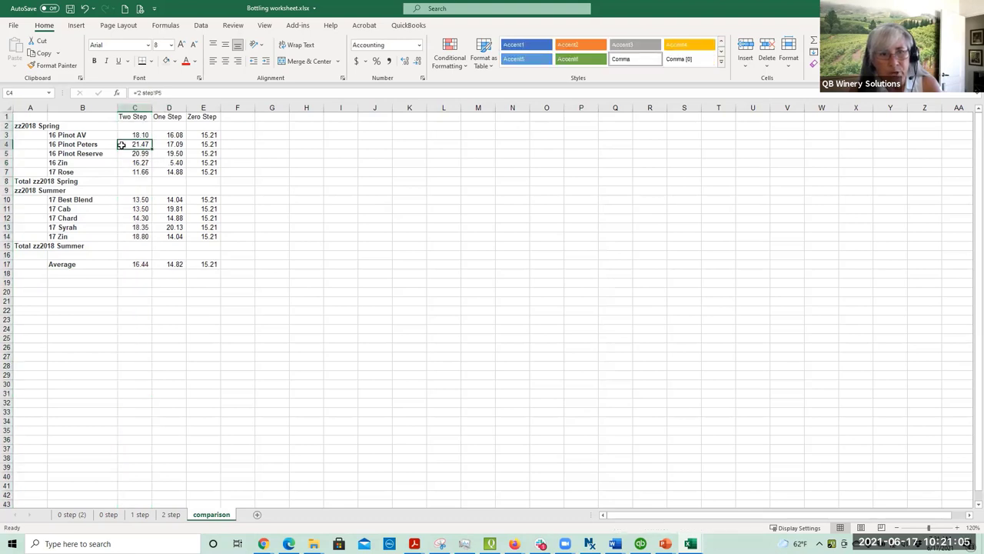
left_click_drag(121, 144, 123, 153)
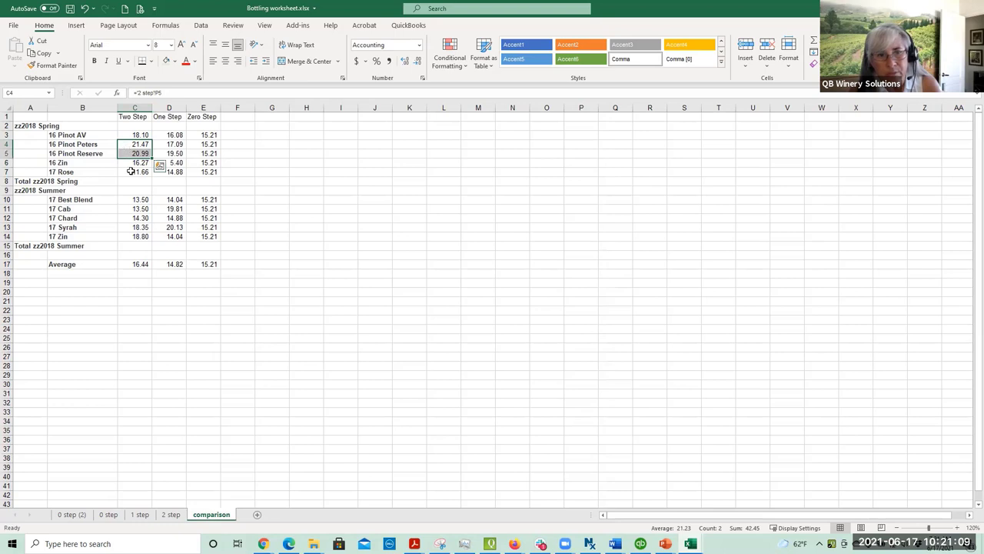
left_click(126, 171)
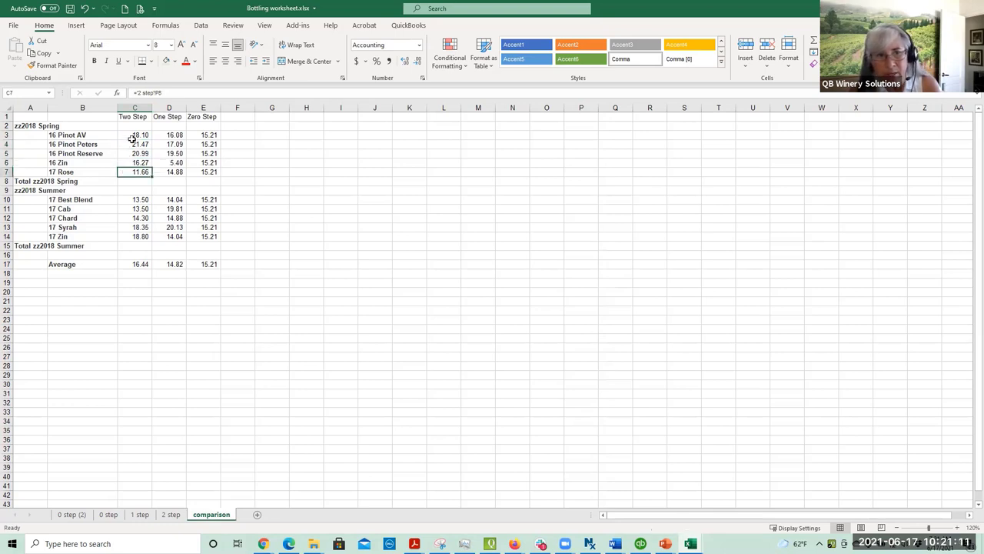
left_click_drag(132, 135, 132, 170)
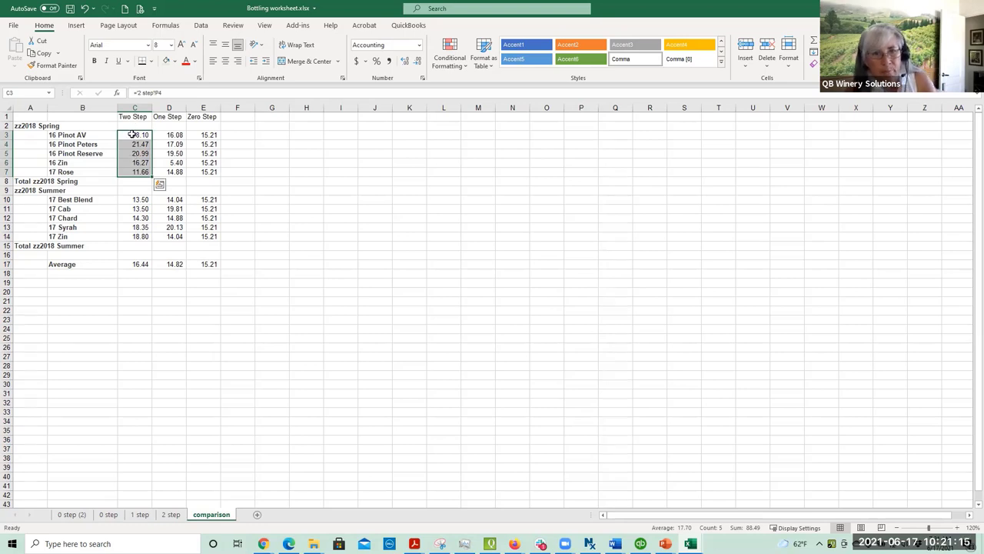
left_click(133, 135)
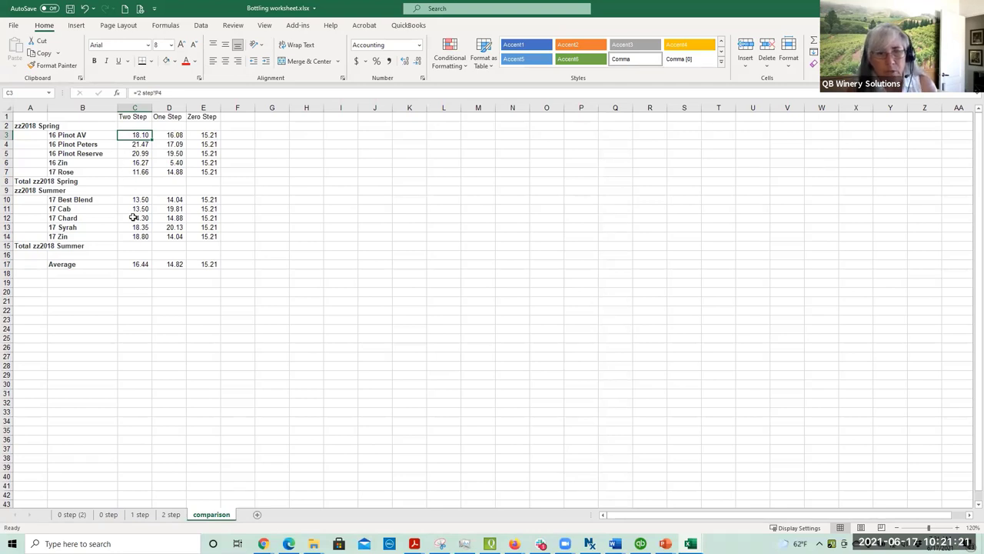
left_click_drag(133, 198, 135, 237)
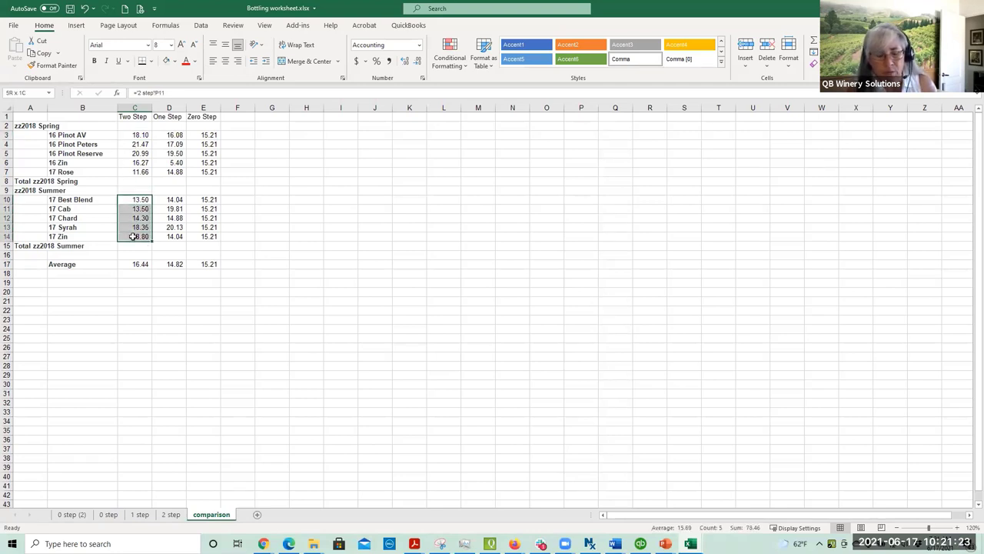
- Examine the One Step costs of the zz2018 Spring wines on the comparison sheet, including 17 Rose and 16 Zin
left_click(169, 109)
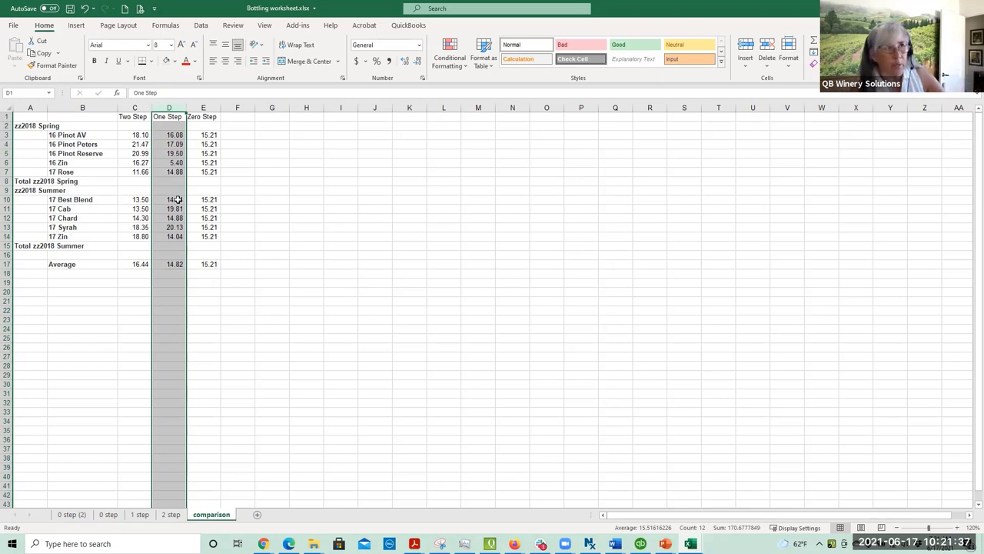
left_click(171, 136)
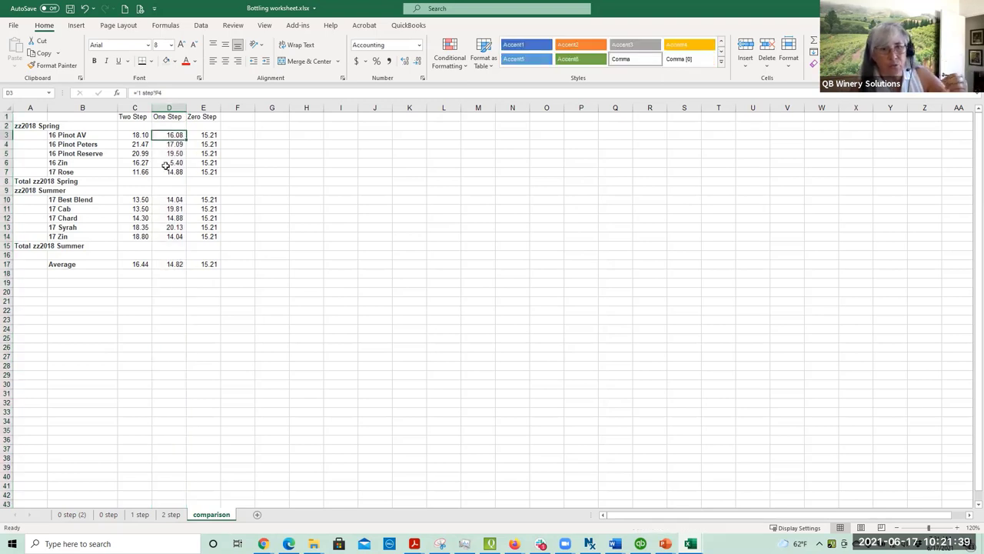
left_click_drag(171, 138, 172, 173)
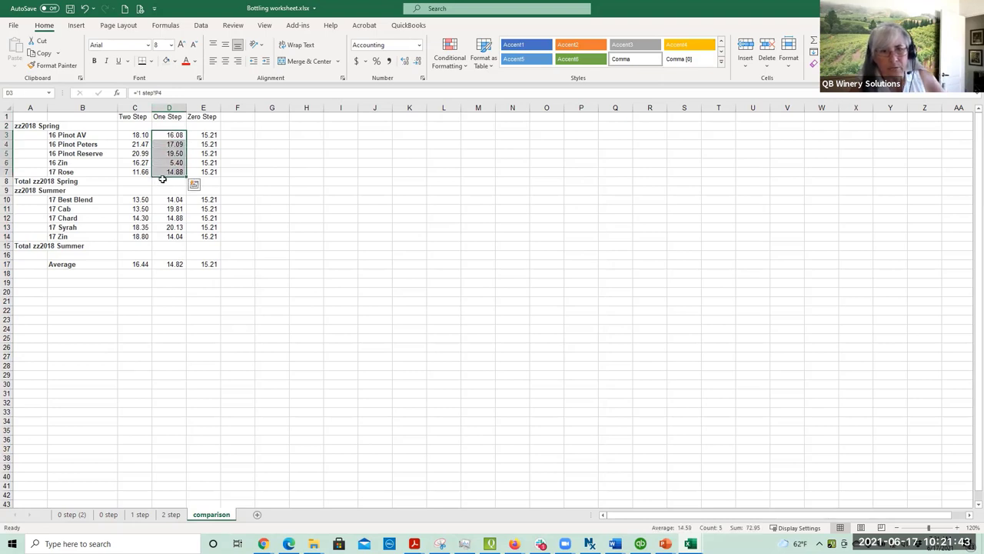
left_click(165, 172)
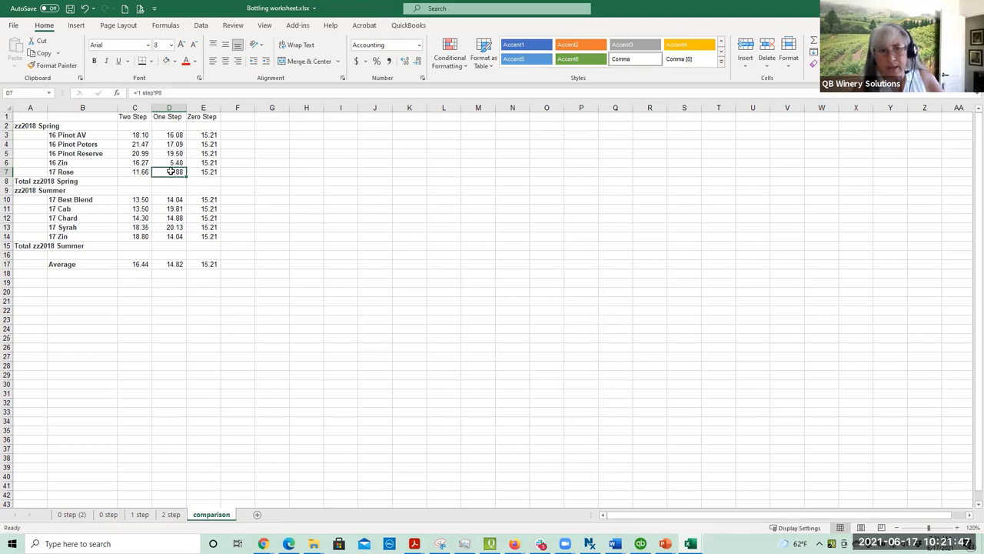
left_click(160, 164)
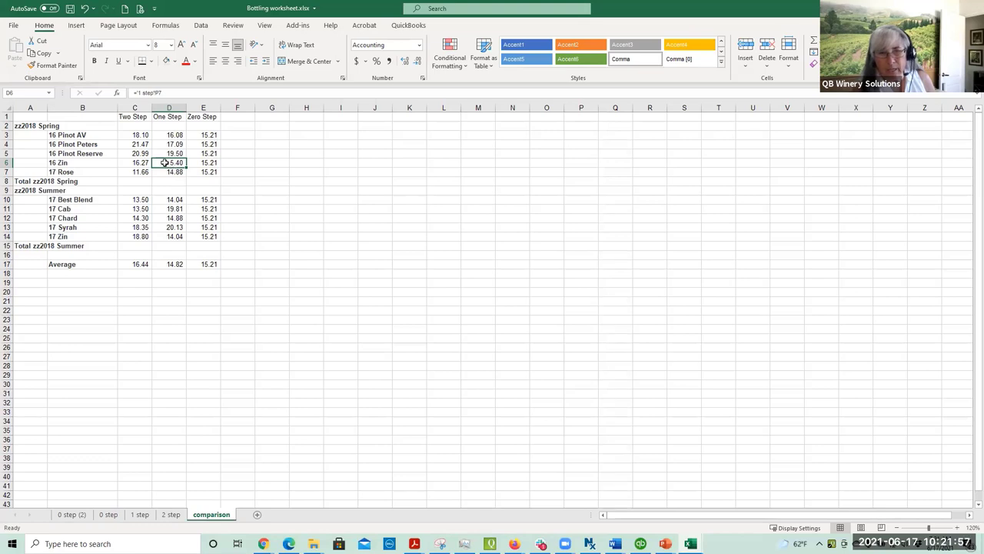
- Examine the Zero Step costs of all wines in E3:E14 and compare them with the Two Step column, including 17 Rose in C7
left_click(207, 134)
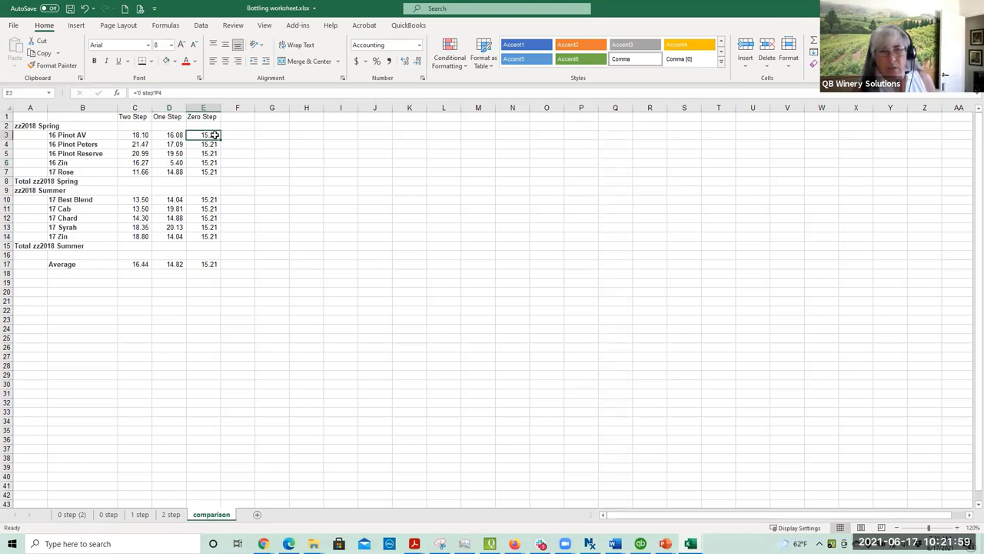
left_click_drag(206, 135, 205, 172)
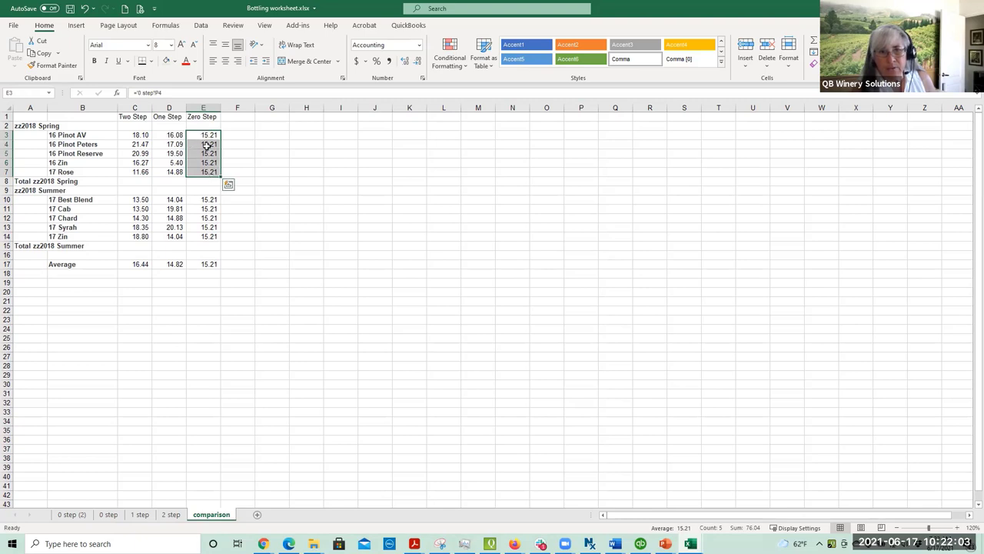
left_click(208, 144)
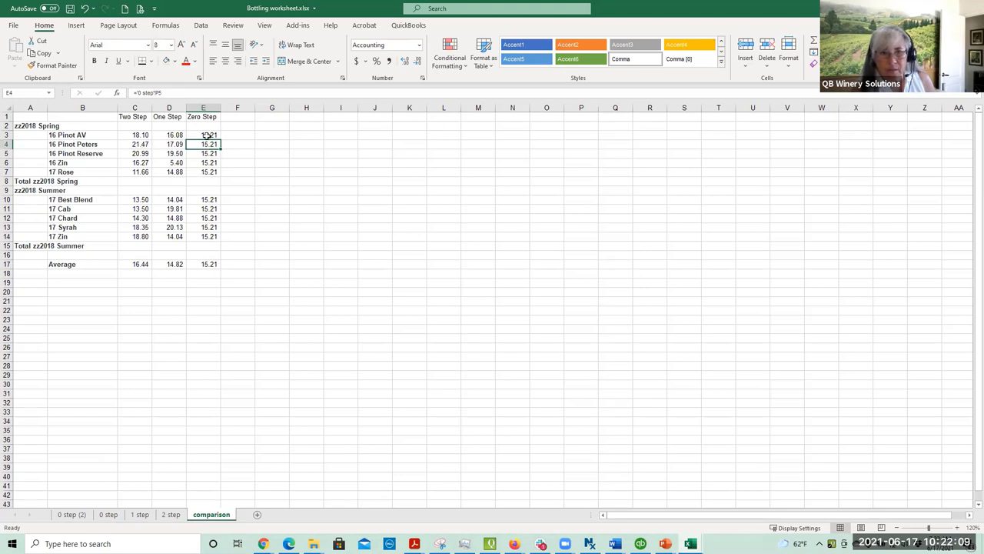
left_click_drag(208, 135, 209, 237)
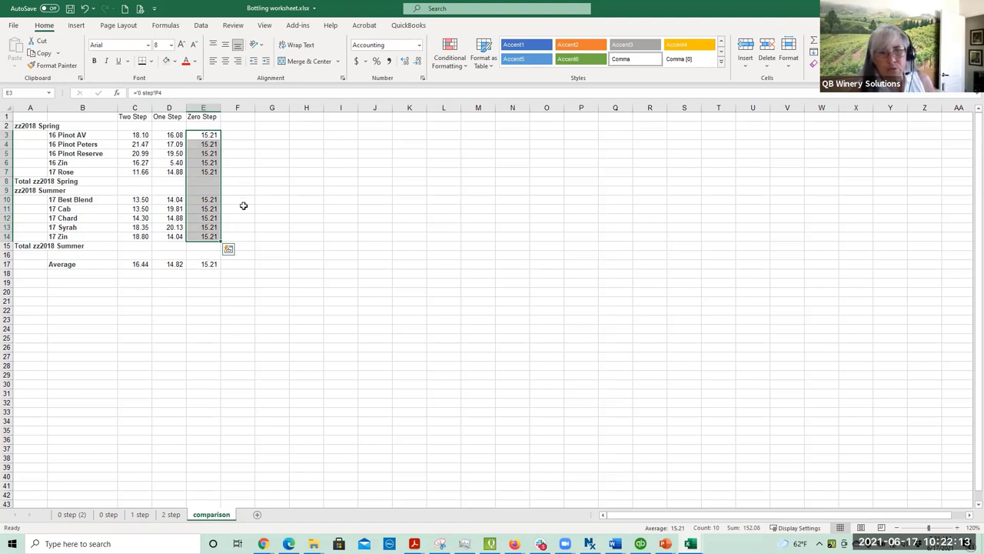
left_click(204, 145)
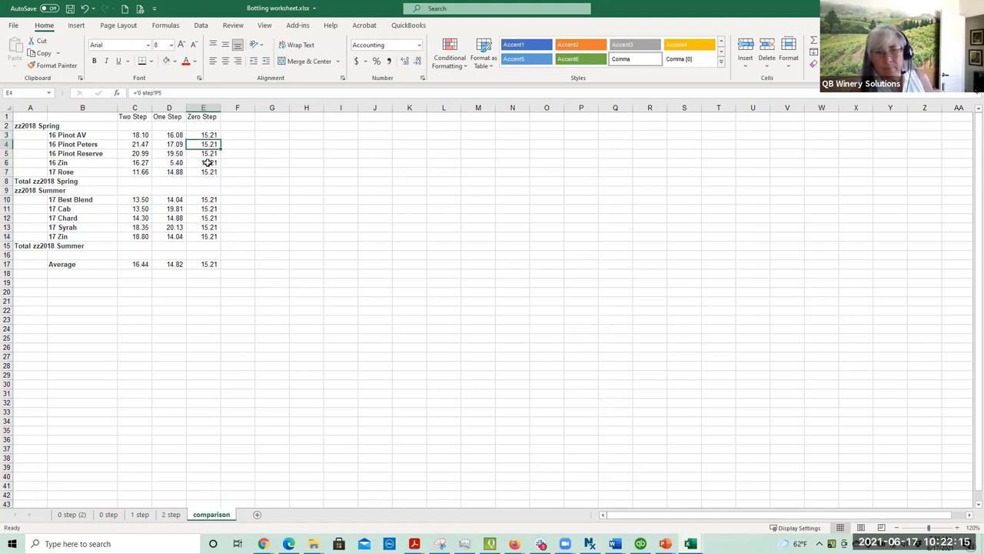
left_click(209, 154)
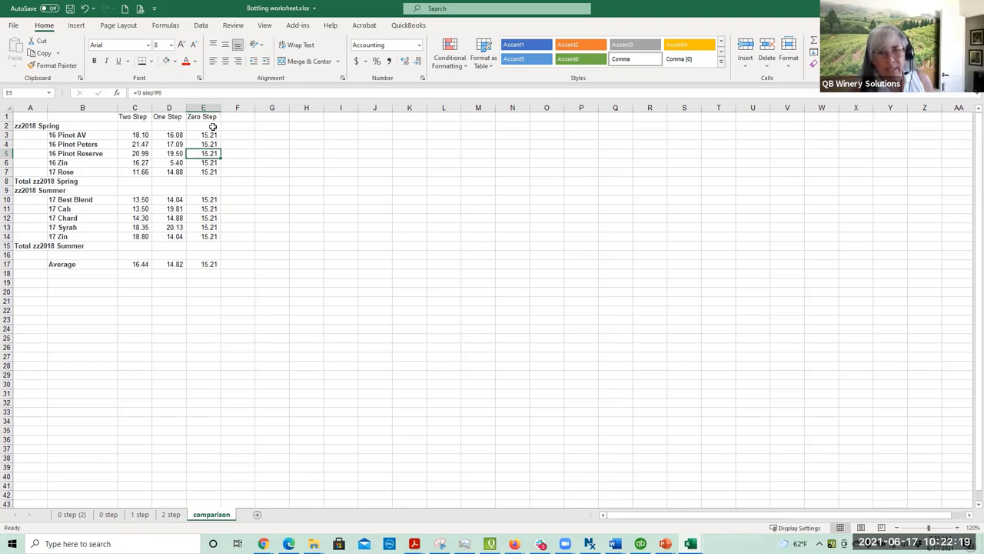
left_click(212, 135)
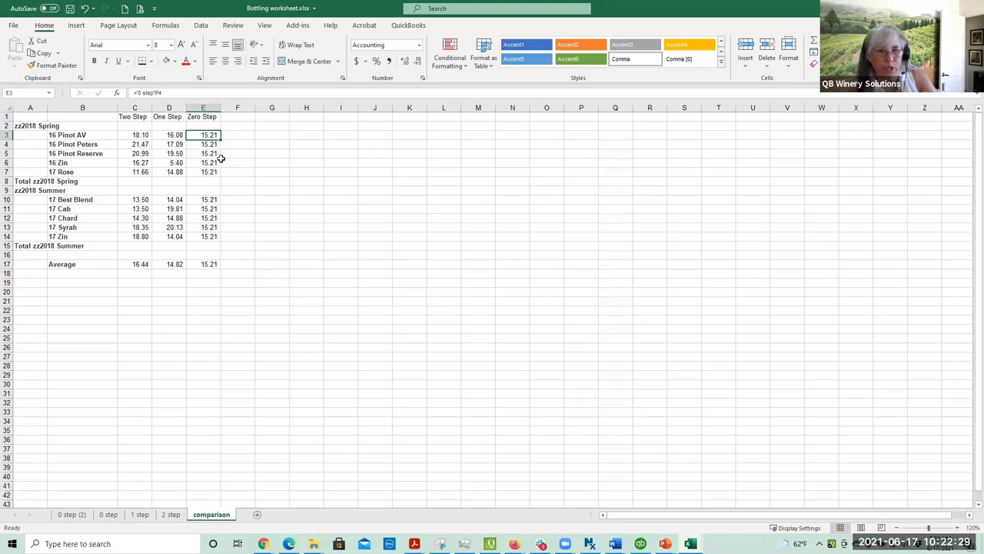
left_click(127, 109)
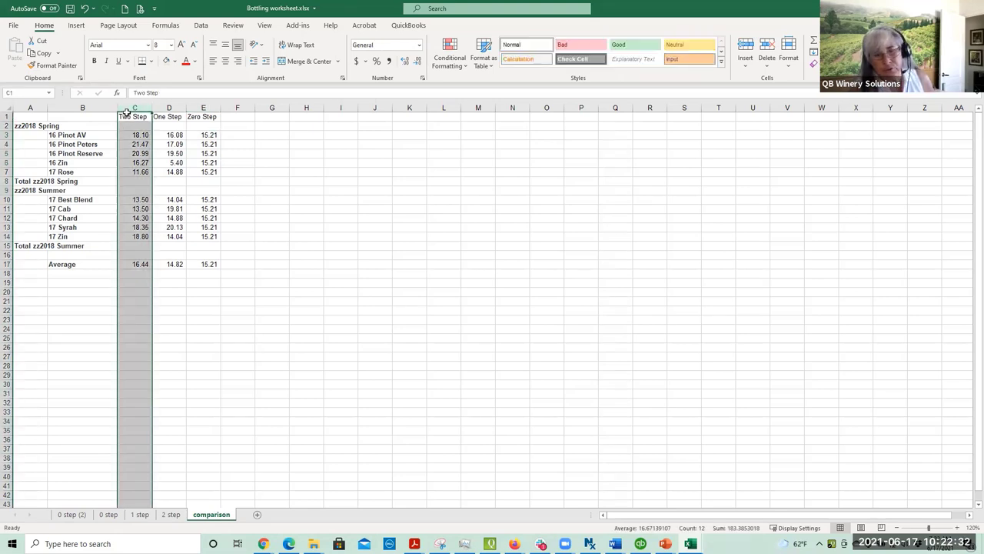
left_click(135, 171)
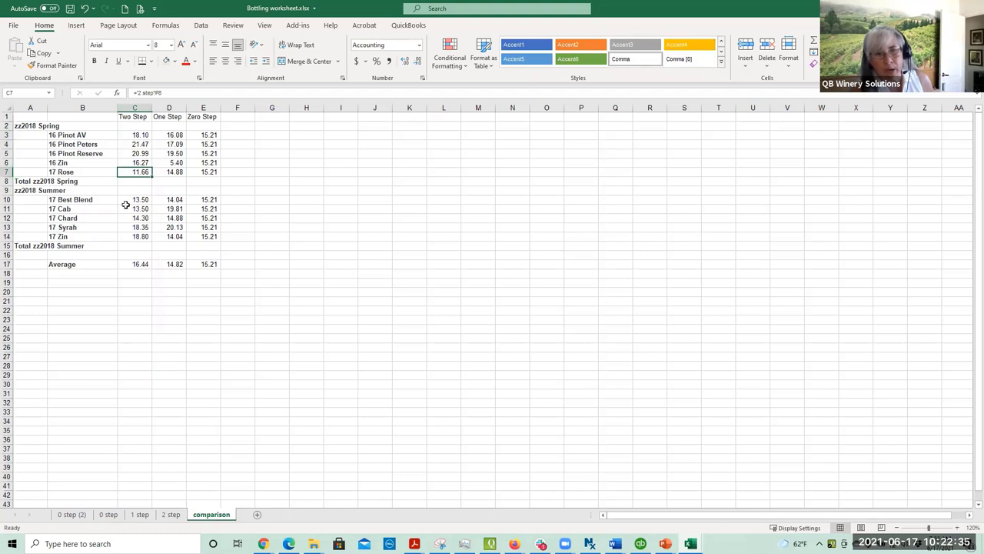
- Examine the wine names in B3:B14 and the Two Step costs of 17 Best Blend and 17 Cab in C10:C11
left_click(130, 199)
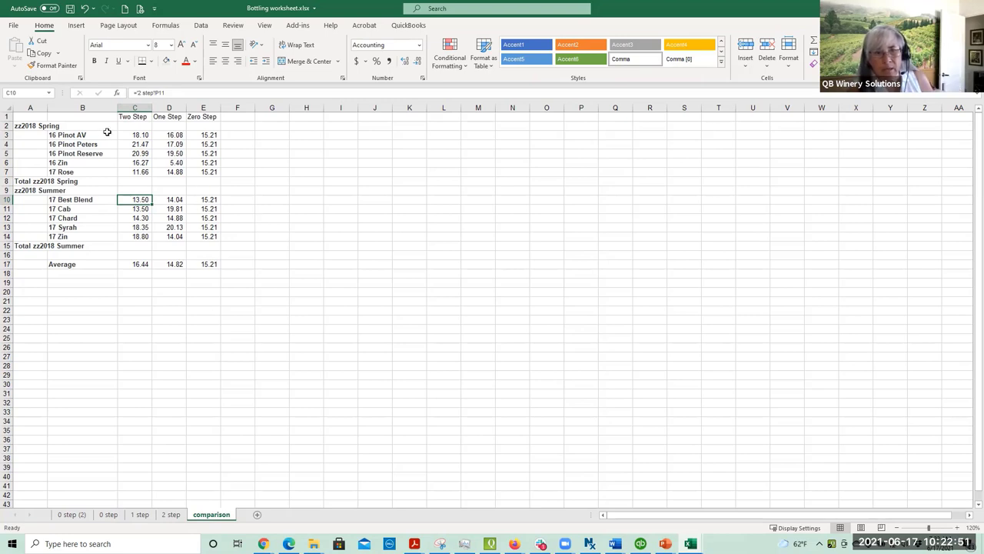
left_click_drag(80, 136, 80, 235)
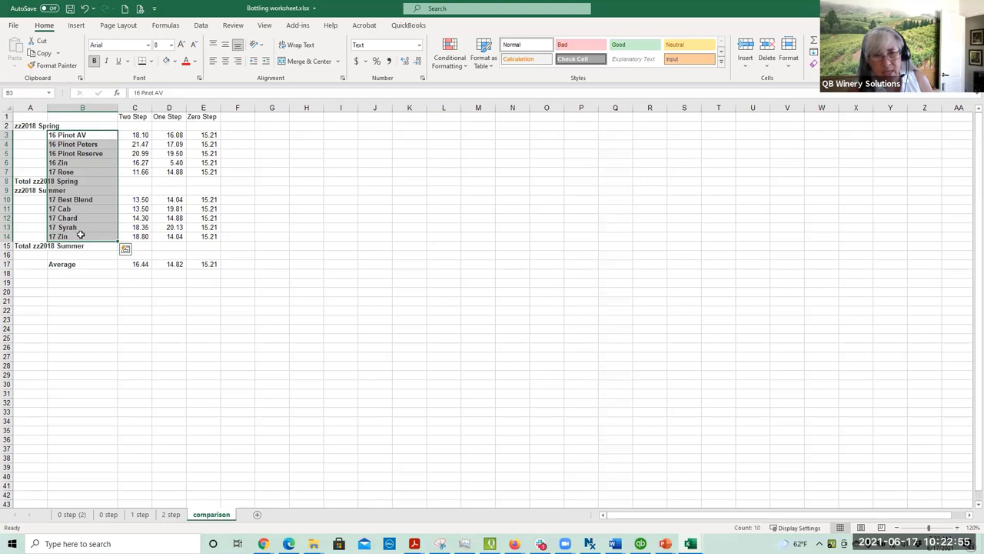
left_click_drag(137, 199, 137, 208)
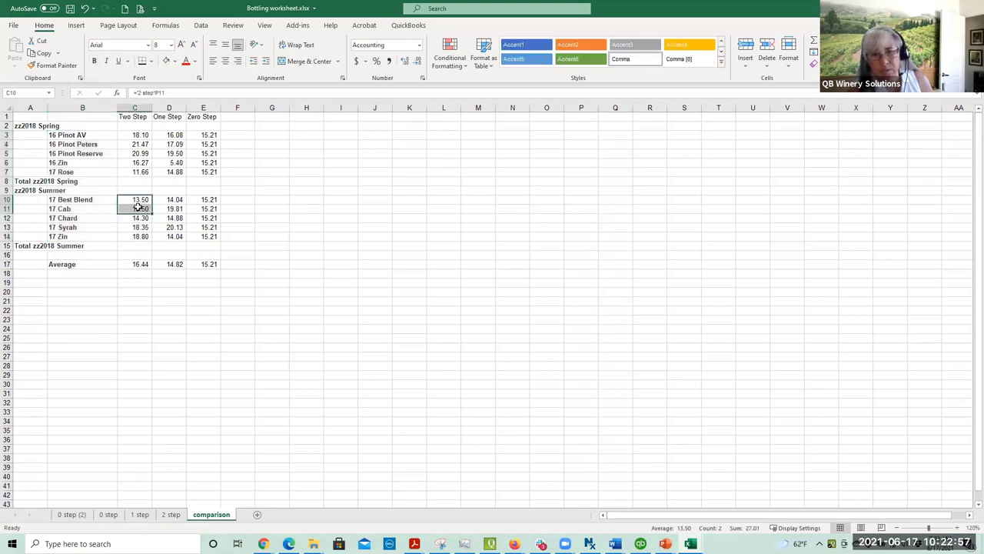
left_click(136, 200)
key("Down")
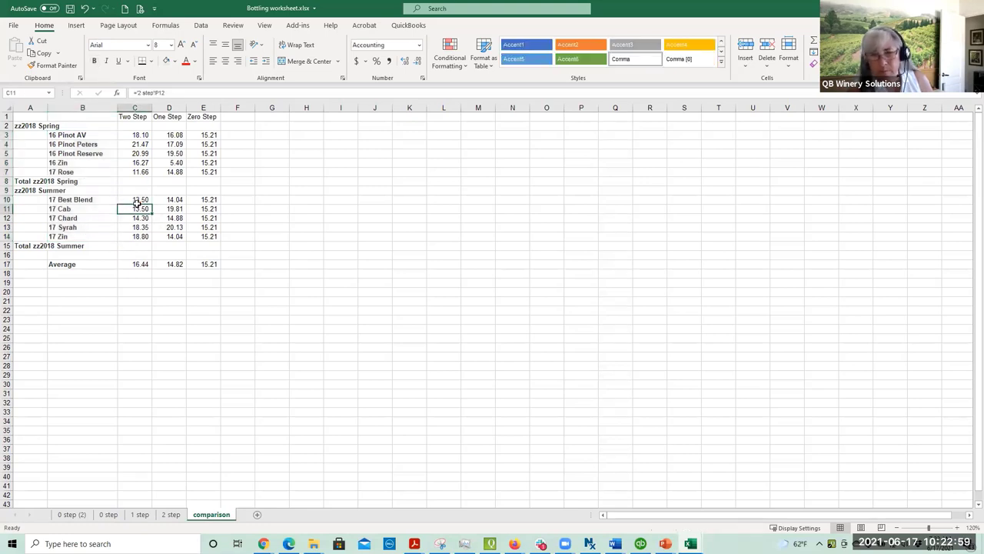
- Compare the Zero Step, One Step and Two Step columns, including 17 Zin in D14 and 16 Pinot AV in C3
left_click(198, 109)
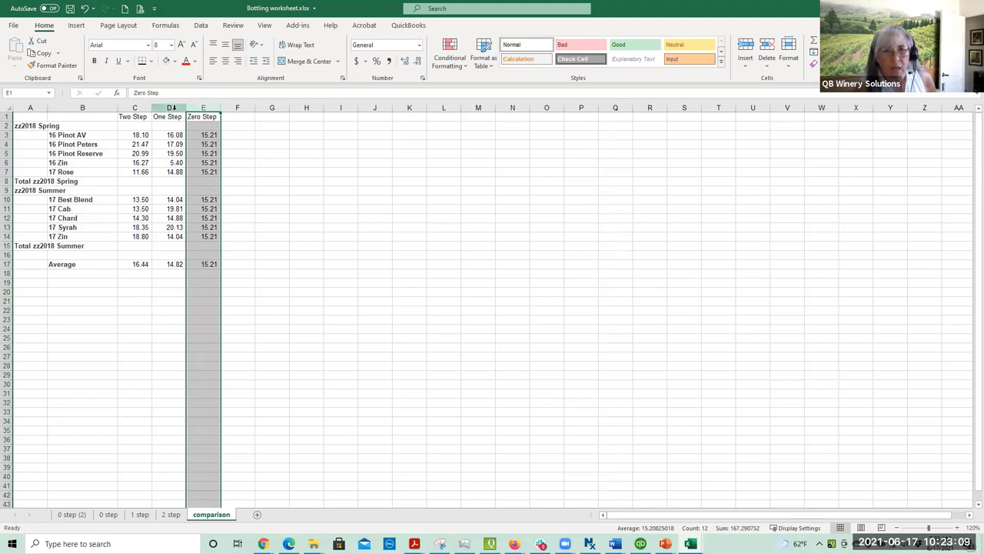
left_click(171, 108)
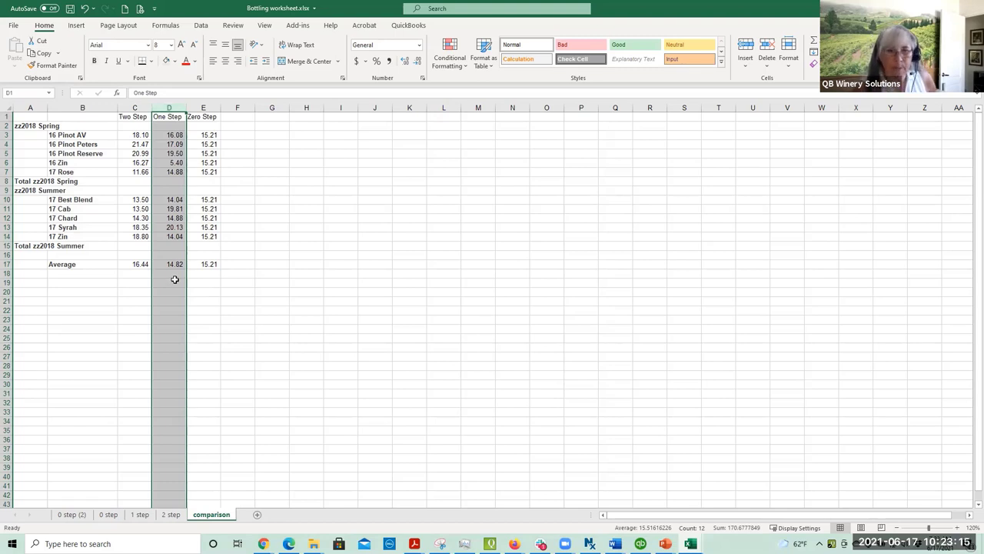
left_click(168, 234)
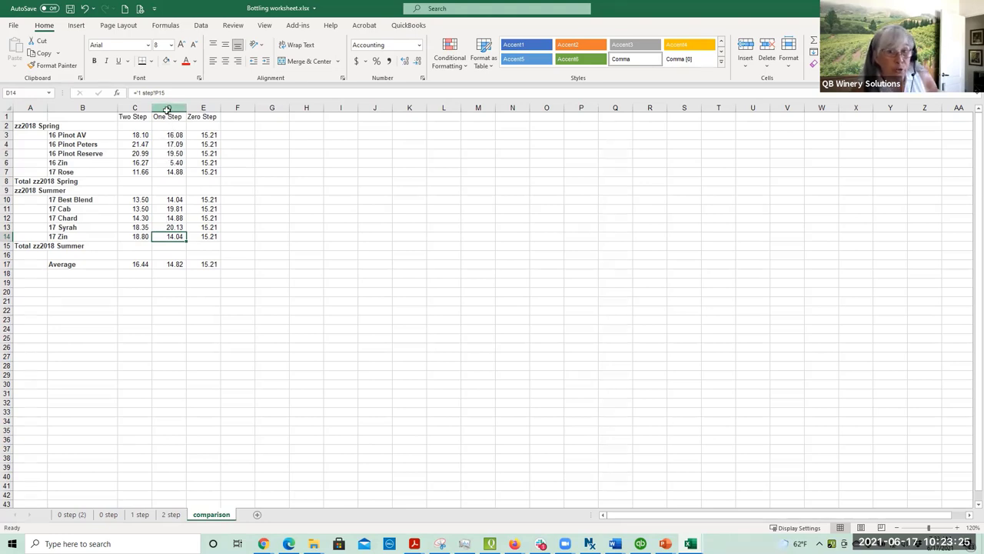
left_click(168, 109)
left_click(203, 109)
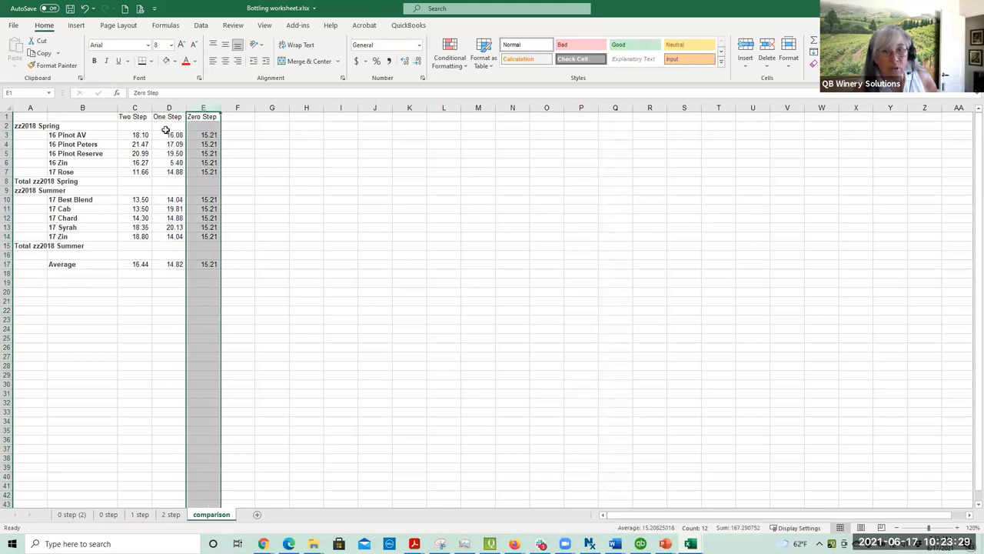
left_click_drag(166, 132, 175, 236)
left_click(132, 109)
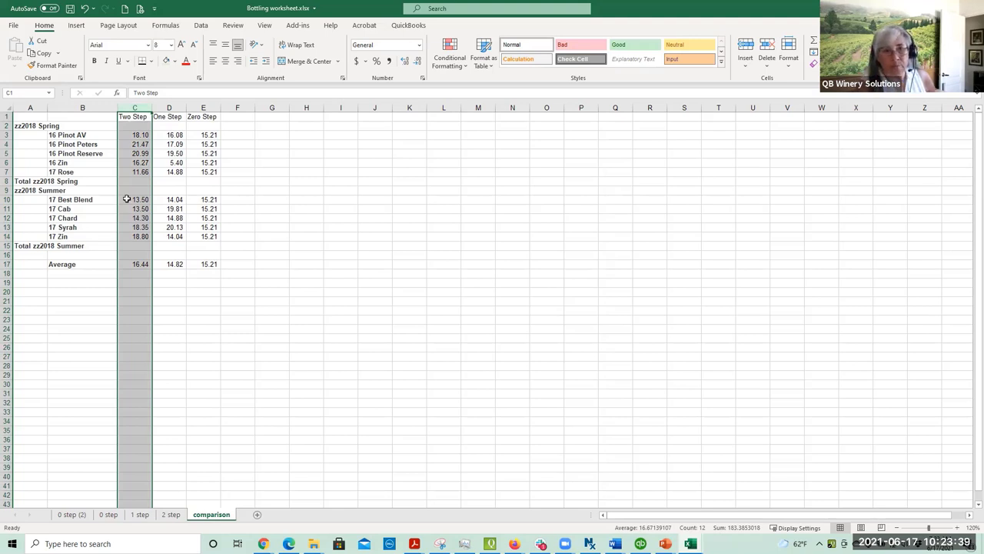
left_click(135, 136)
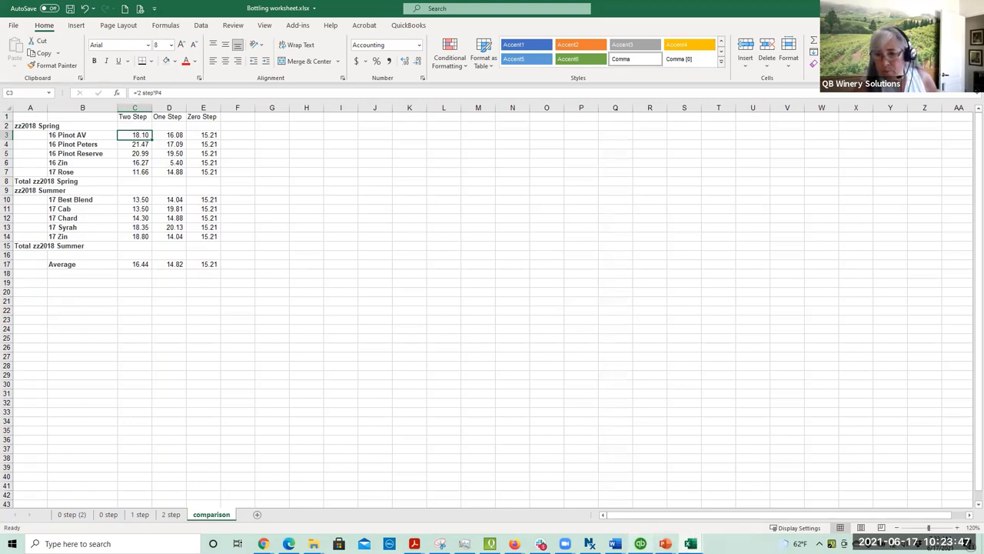
- Switch to QuickBooks and run the Inventory Valuation Summary report as of 12/31/2018
left_click(641, 544)
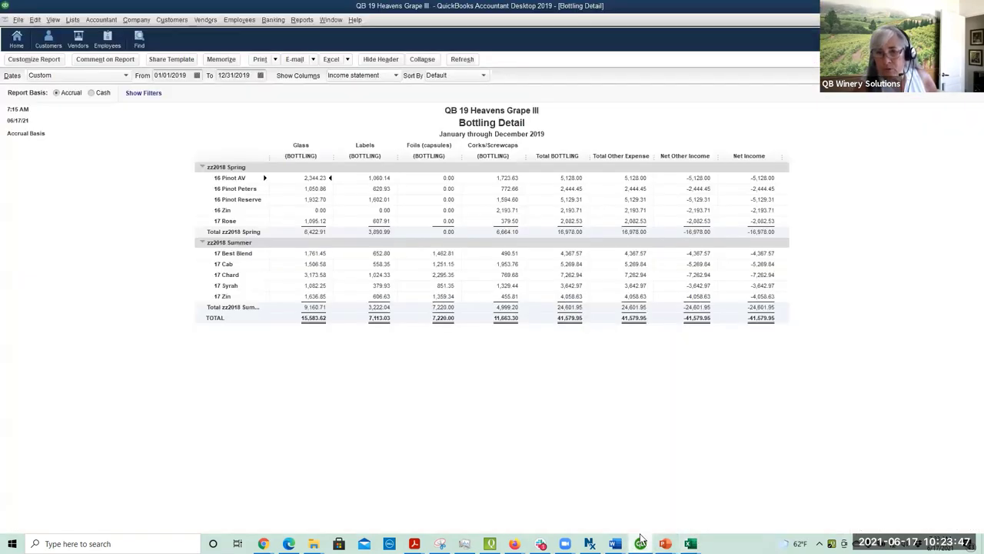
left_click(331, 19)
mouse_move(302, 20)
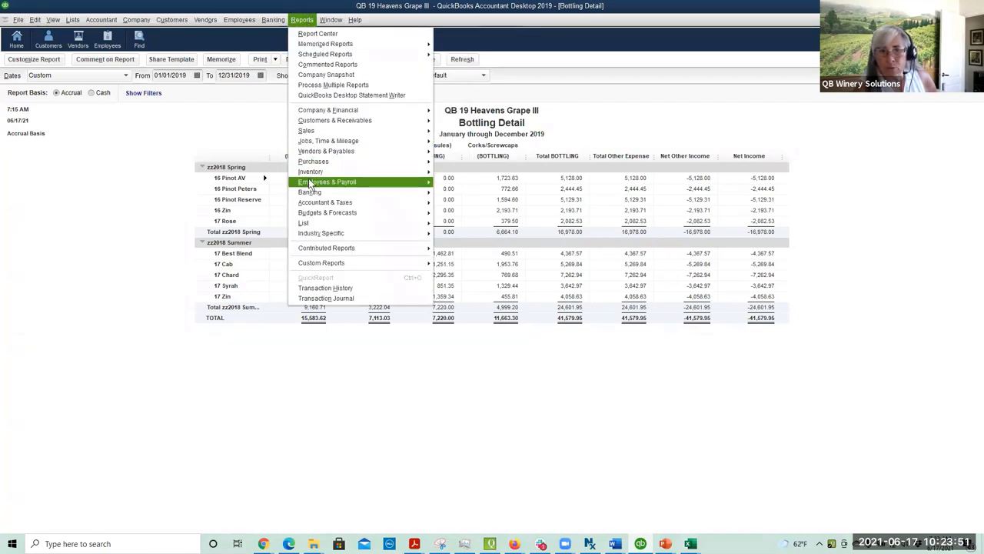
mouse_move(322, 171)
left_click(461, 172)
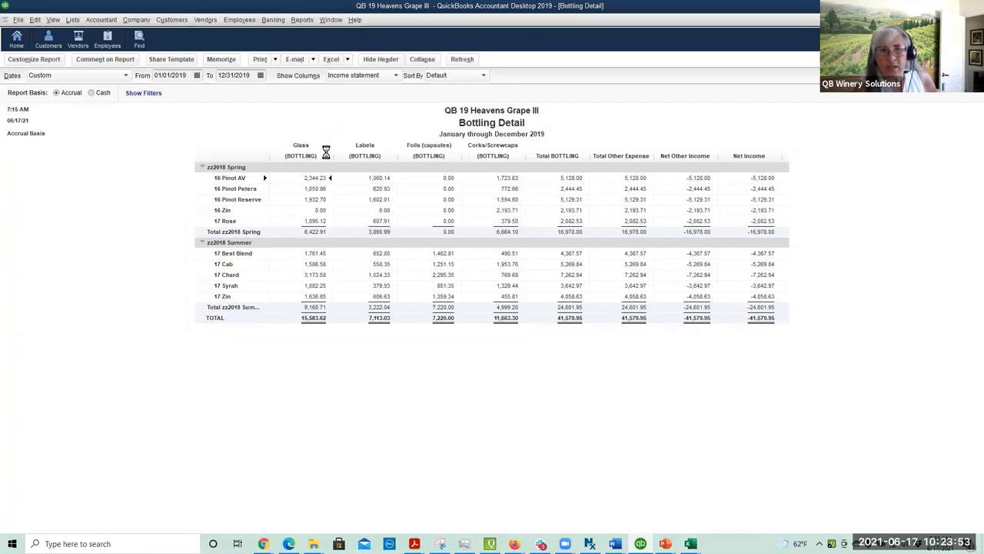
left_click(192, 75)
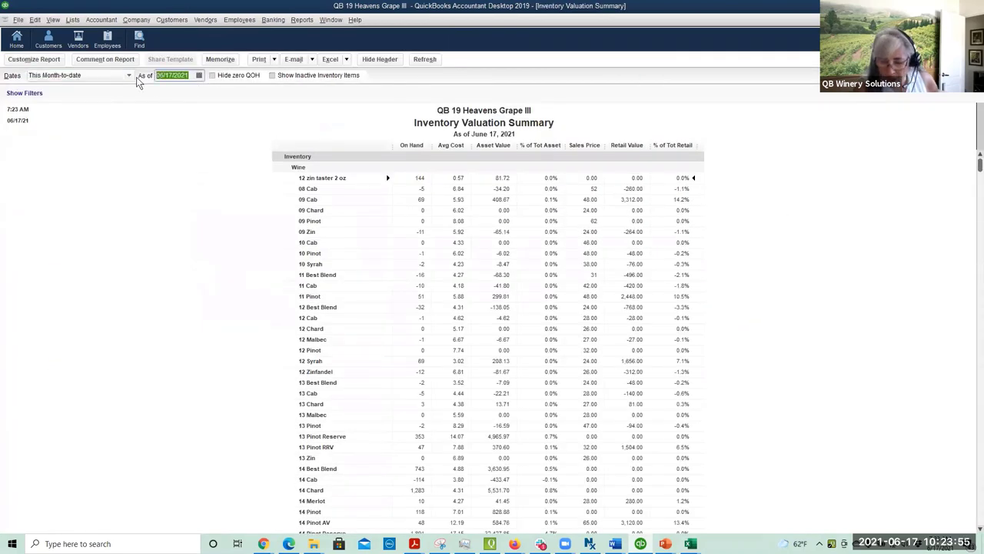
type("12/31/20")
type("18")
key("Tab")
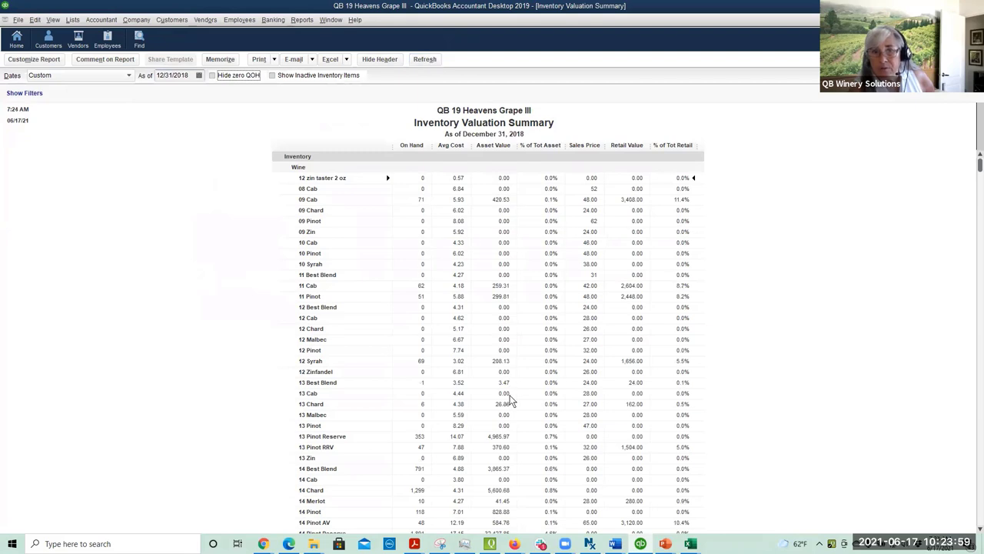
- Hide items with zero quantity on hand and examine the zz packaging stock, including Capsule 32 x 55 and glass Antisana Bordeaux
scroll(511, 400, "down", 6)
scroll(516, 400, "down", 20)
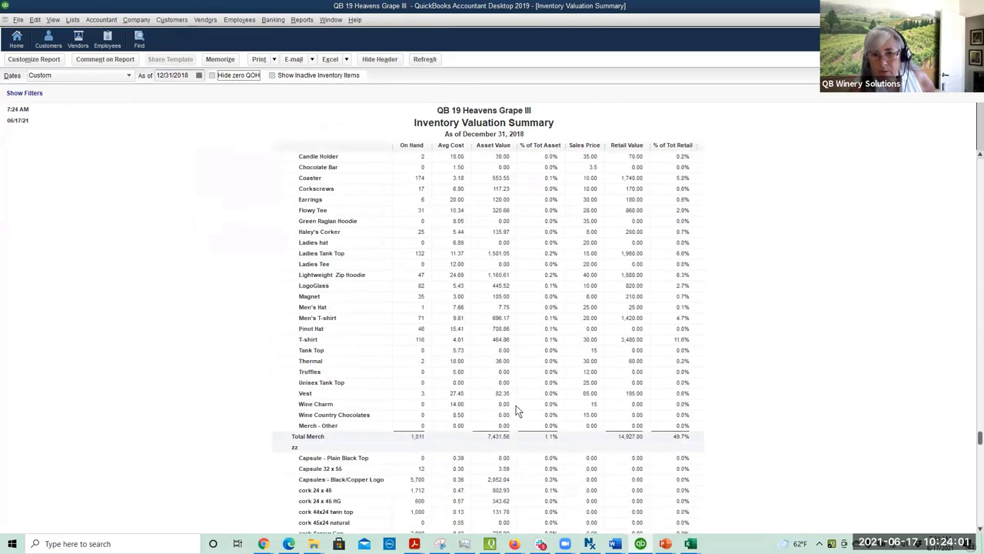
scroll(516, 415, "down", 2)
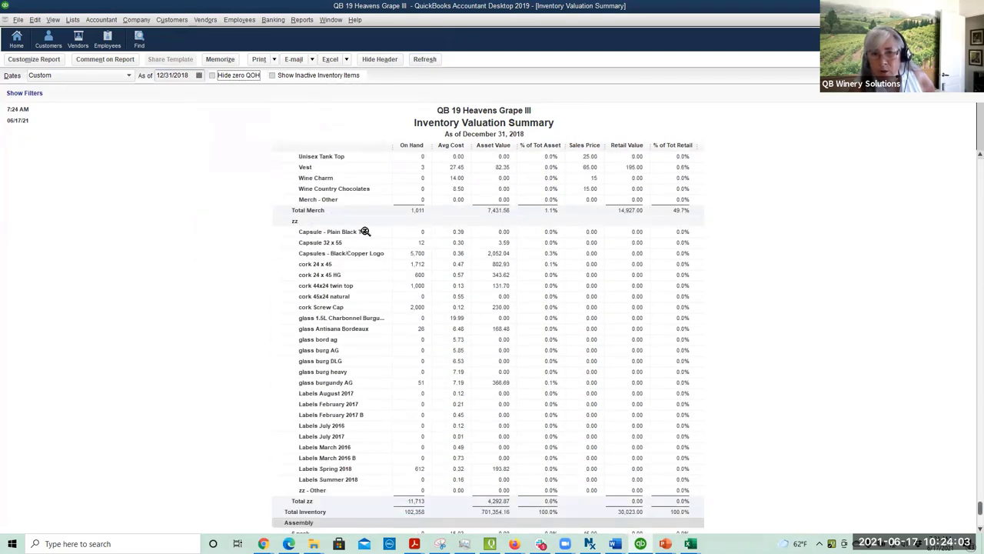
left_click(213, 75)
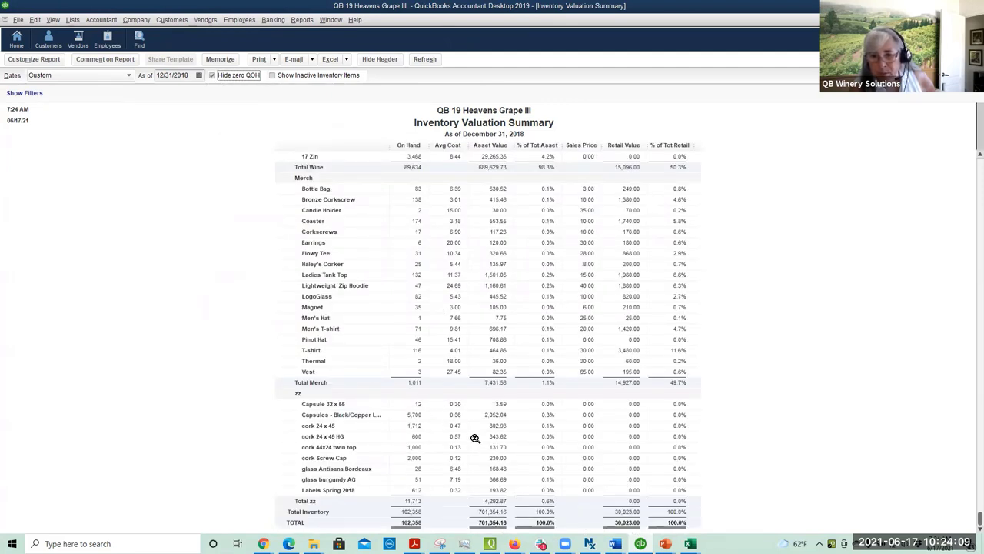
left_click(421, 405)
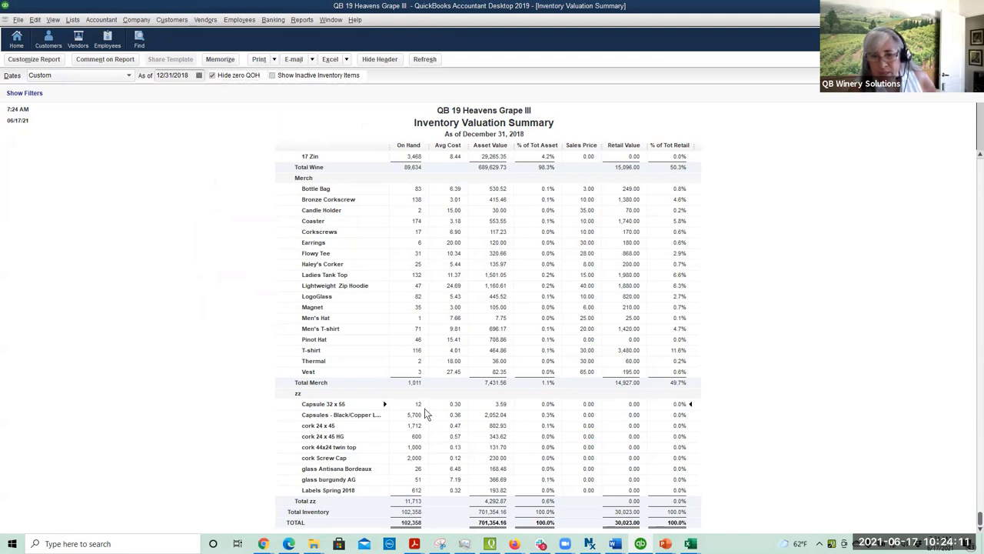
left_click(414, 469)
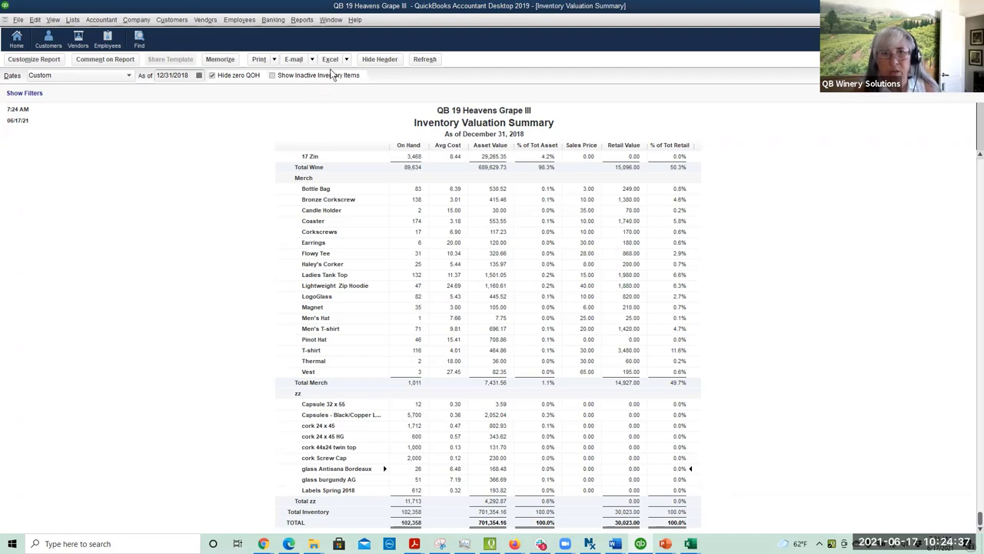
left_click(331, 21)
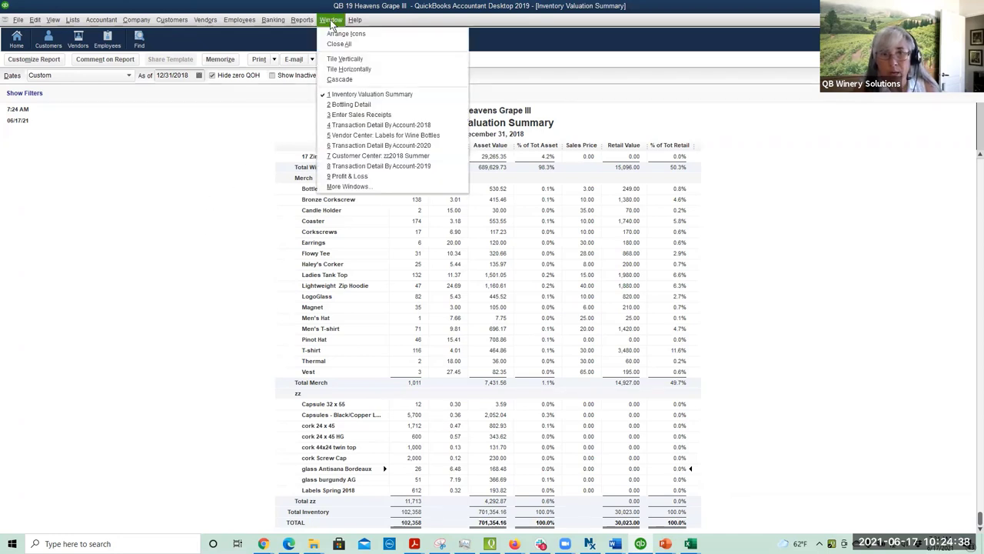
left_click(206, 200)
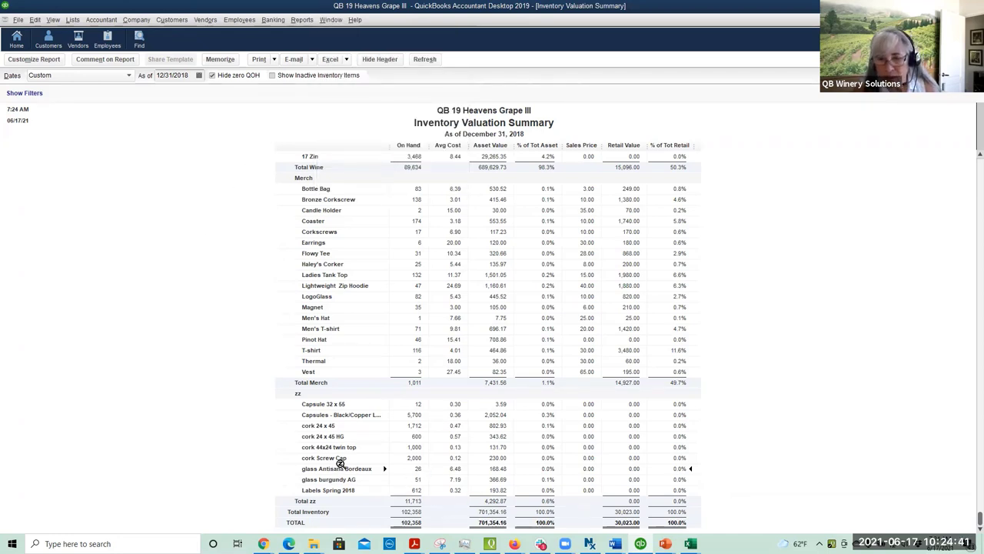
left_click(330, 21)
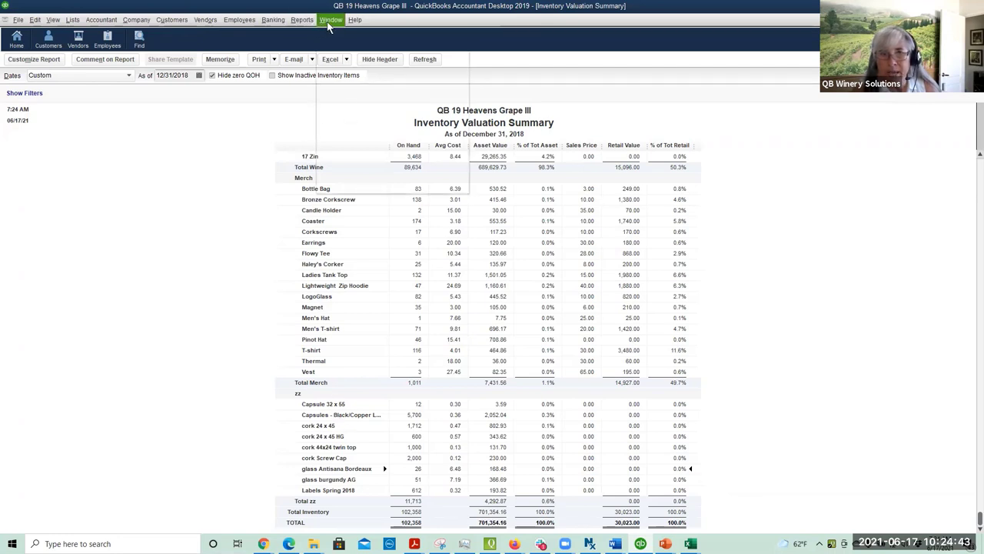
left_click(262, 137)
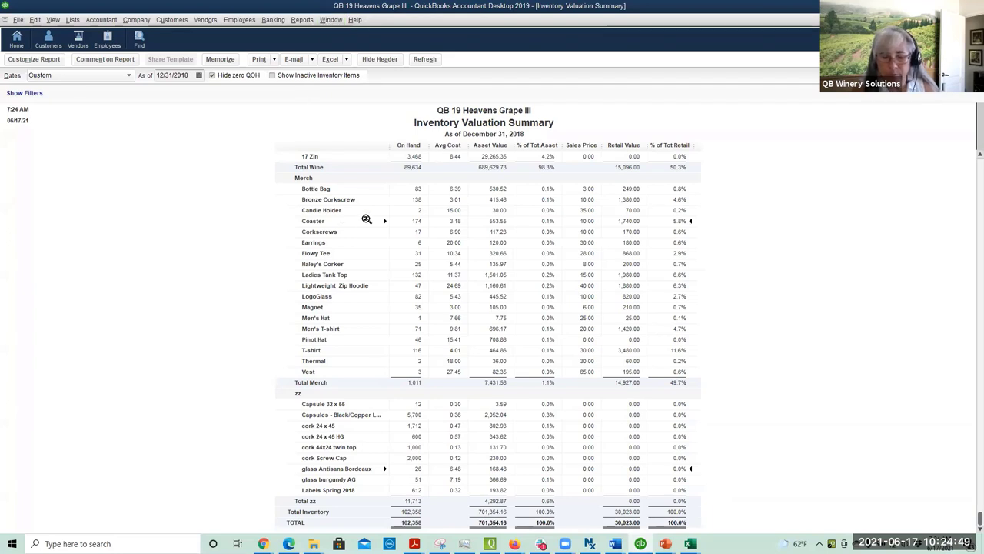
left_click(366, 220)
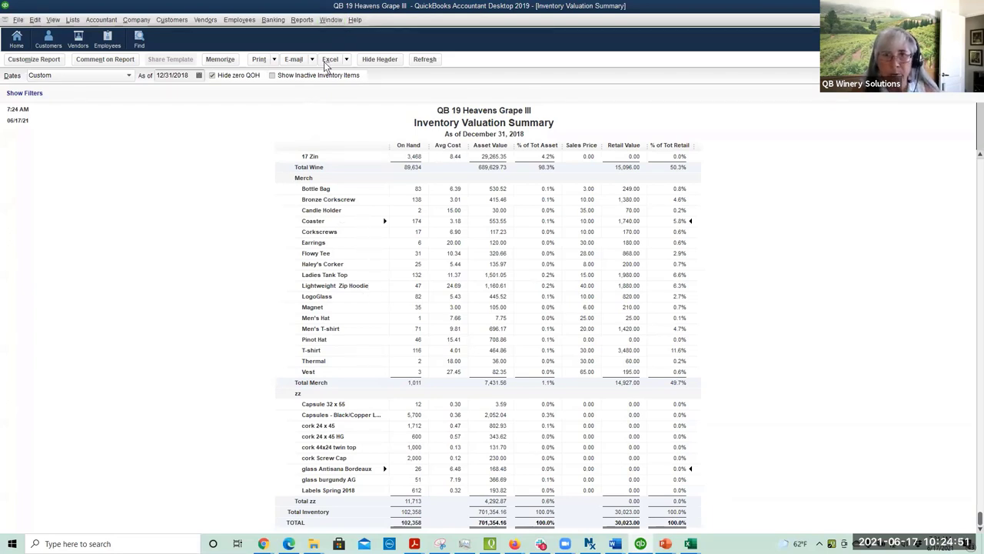
- Switch back to the Bottling worksheet in Excel and examine the Zero Step average in E17 and the whole Zero Step column
mouse_move(690, 543)
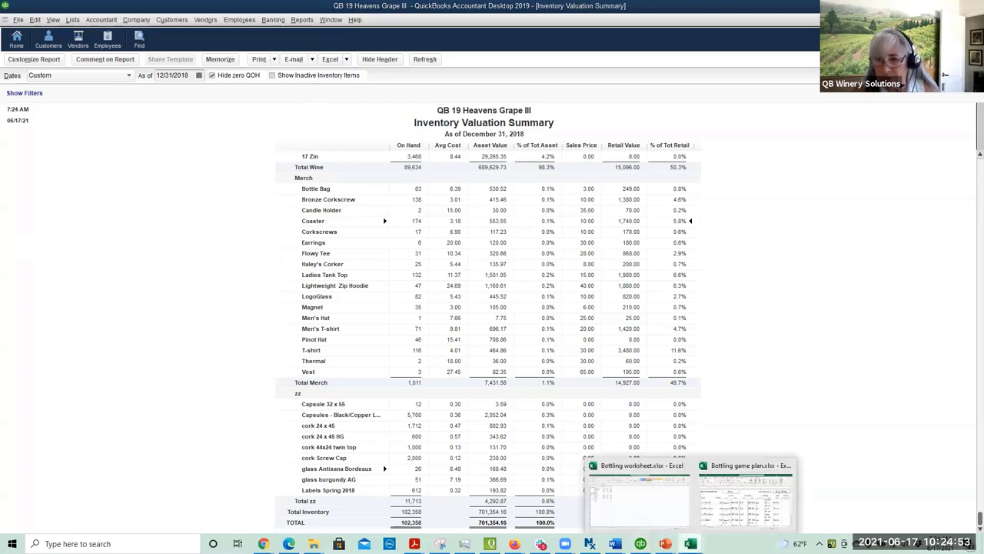
left_click(636, 492)
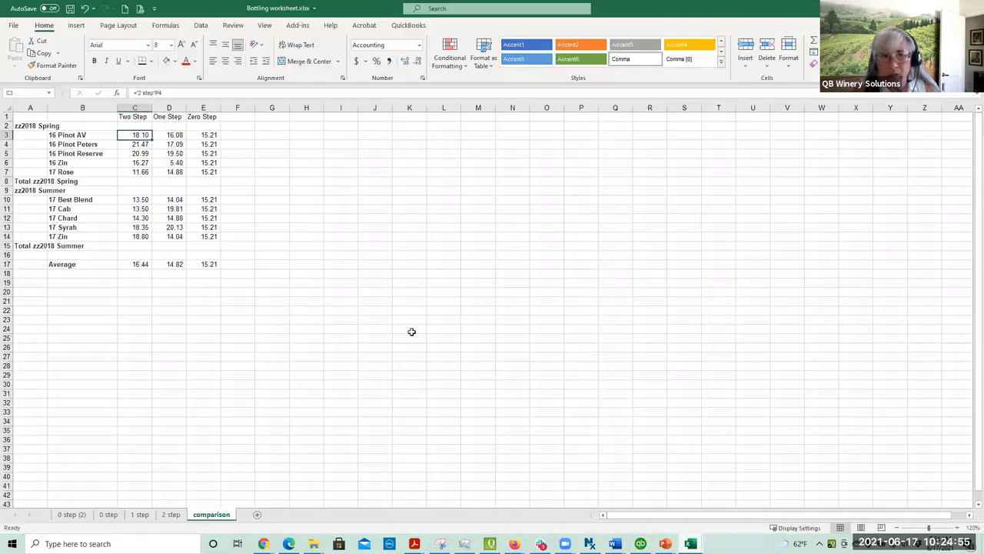
left_click(205, 264)
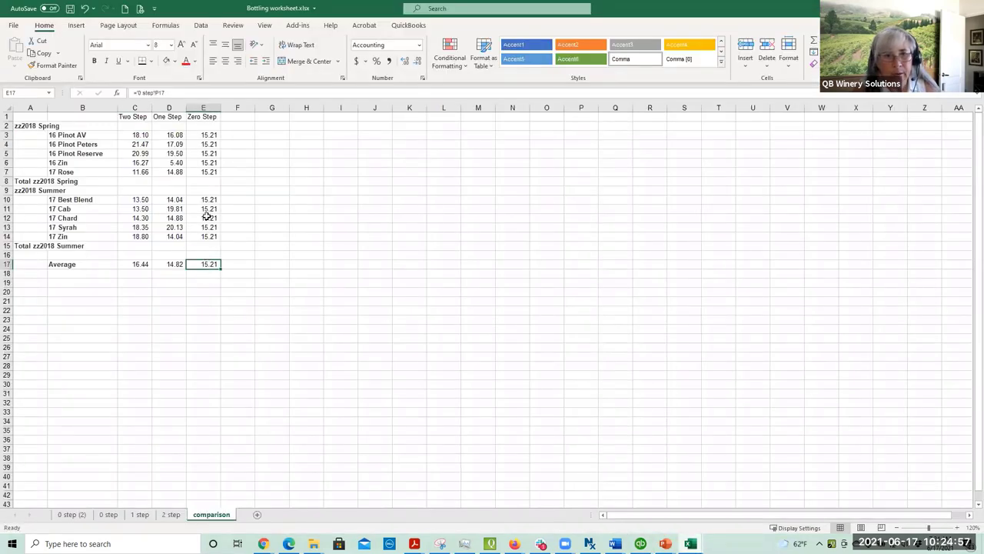
left_click(203, 109)
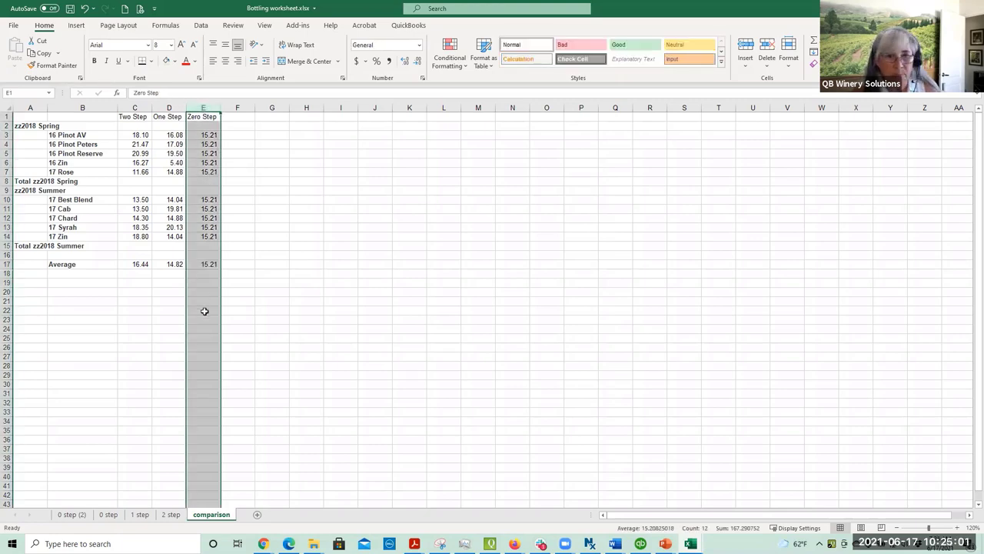
- Examine the One Step and Two Step columns, including 16 Zin in D6 and the averages in D17 and C17
left_click(170, 107)
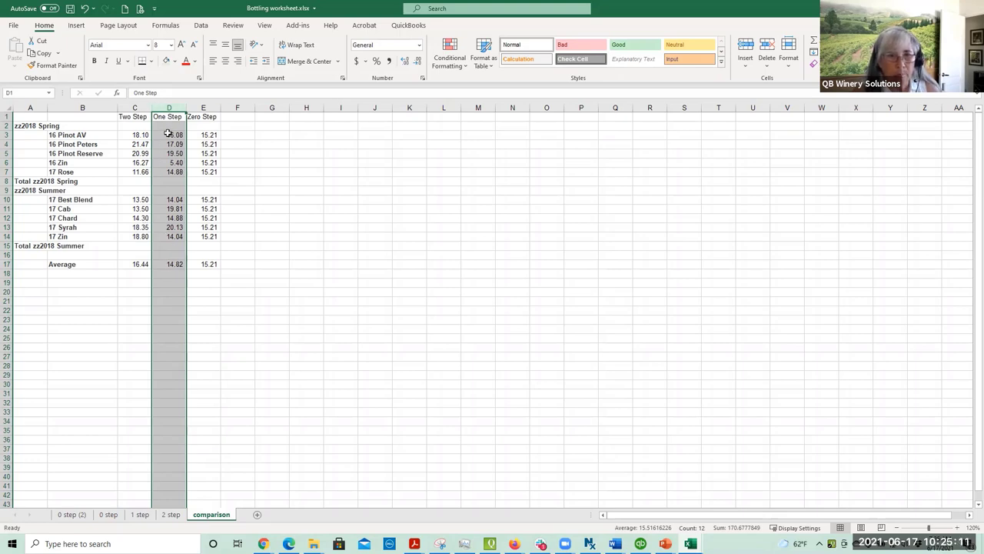
left_click(169, 162)
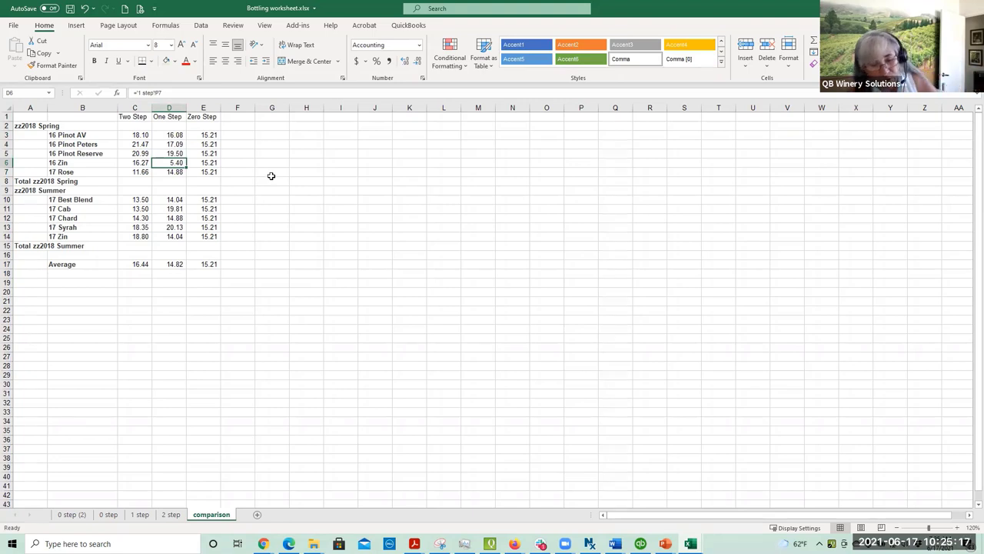
left_click(167, 264)
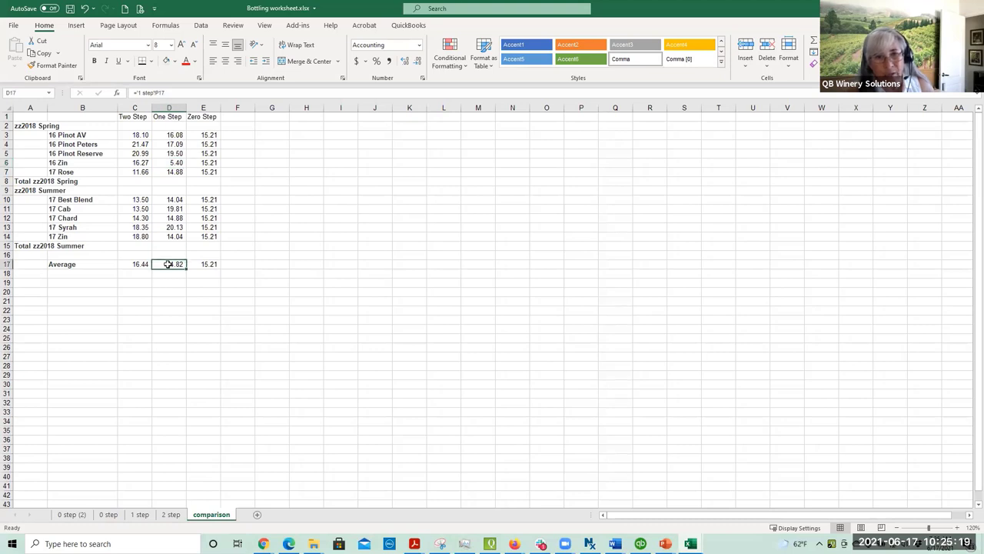
left_click(133, 106)
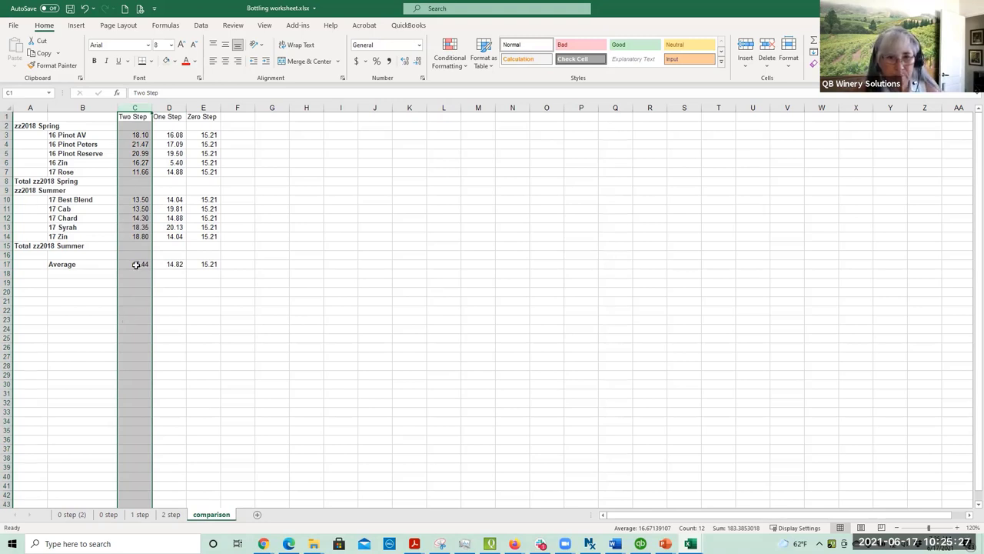
left_click(137, 264)
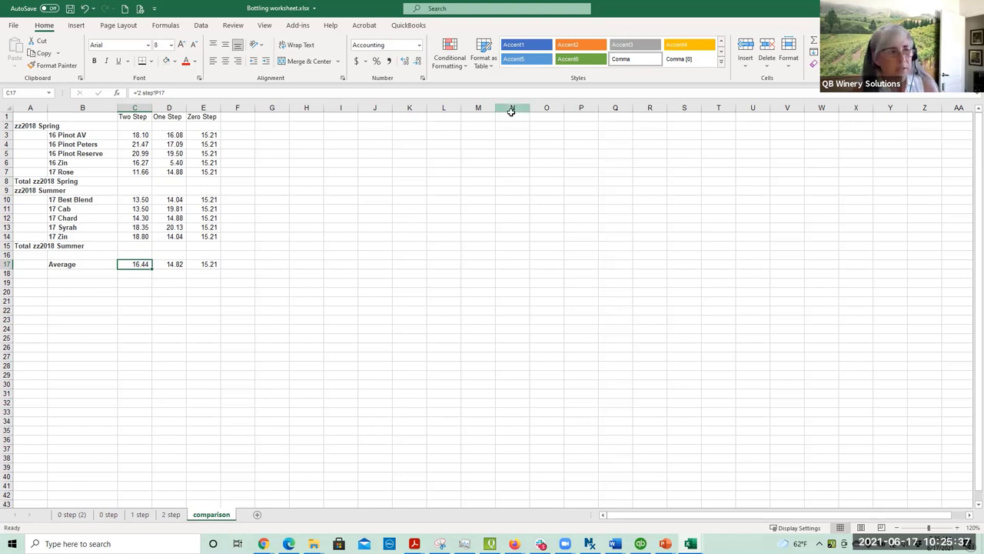
left_click(166, 363)
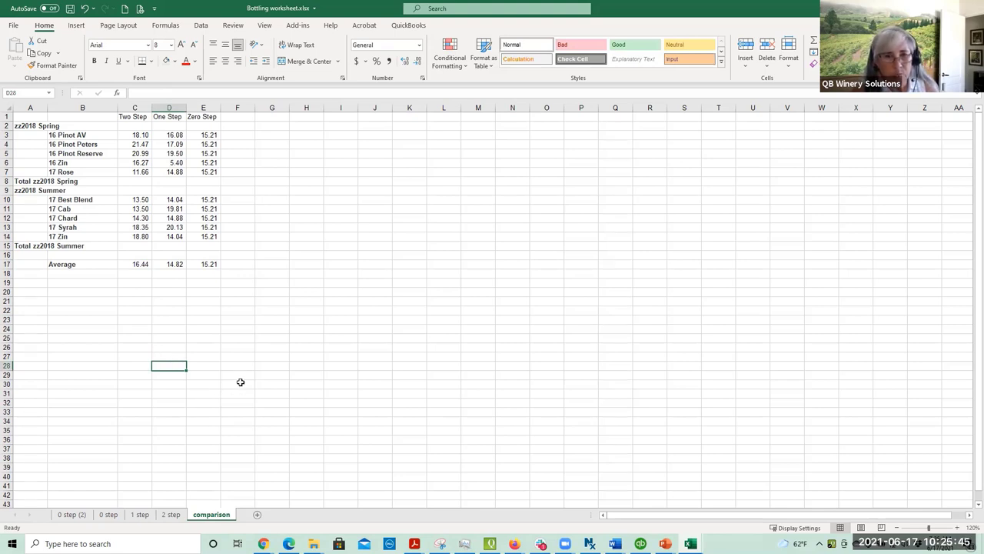
- Switch to the Bottling game plan workbook and enlarge its window to show the planned wines down to 17 Rose
left_click(137, 283)
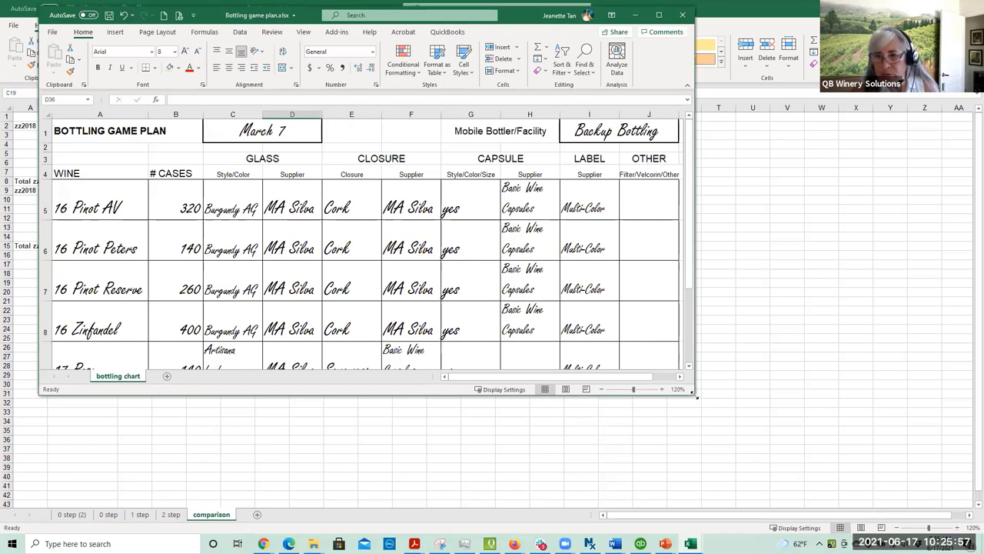
left_click_drag(694, 393, 806, 471)
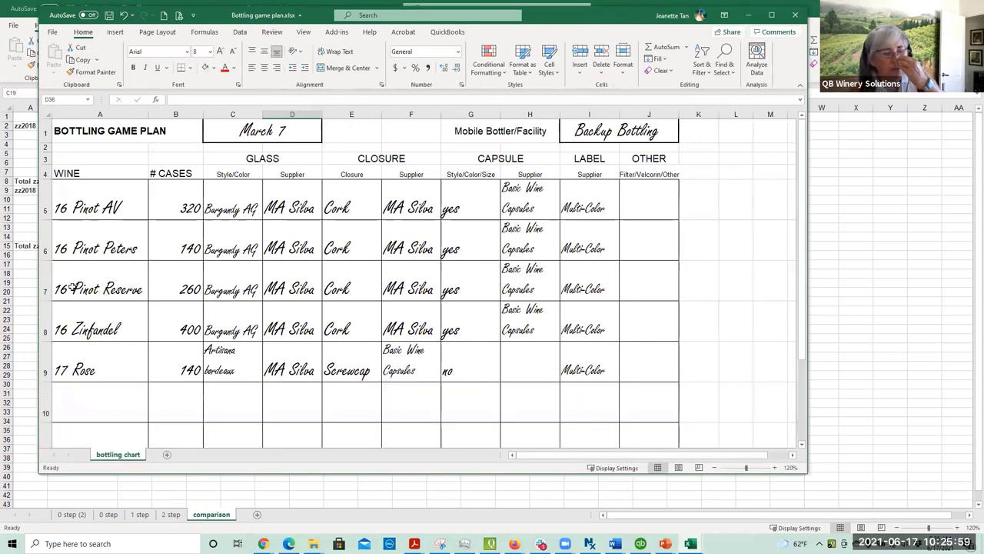
left_click(80, 137)
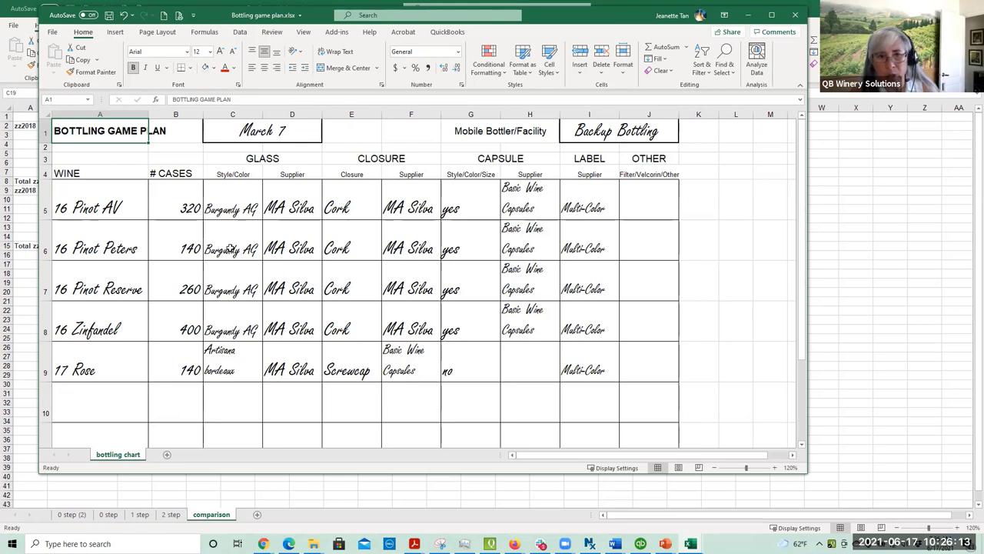
- Examine the game plan's glass style, glass supplier and capsule entries, including the row for 16 Pinot AV
left_click(237, 209)
left_click(240, 242)
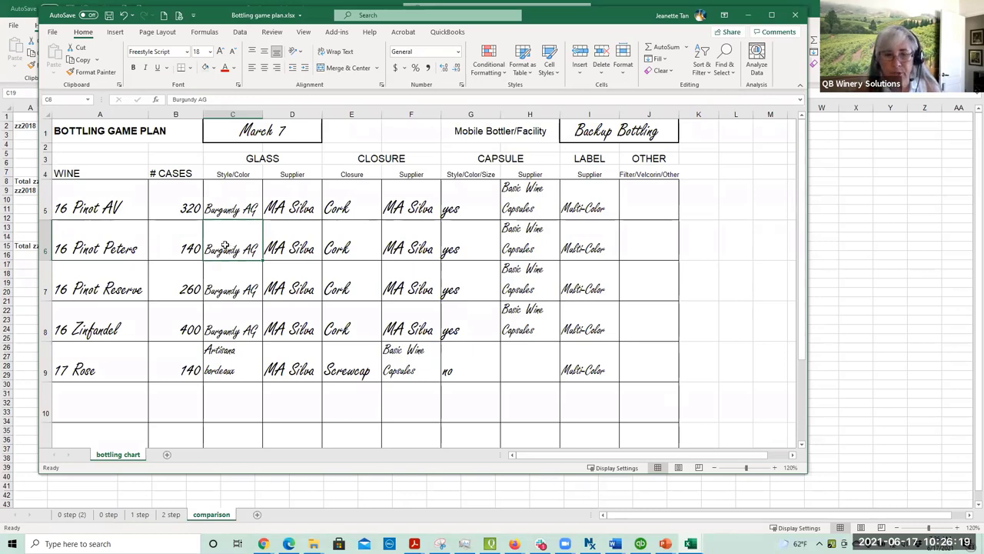
left_click(296, 204)
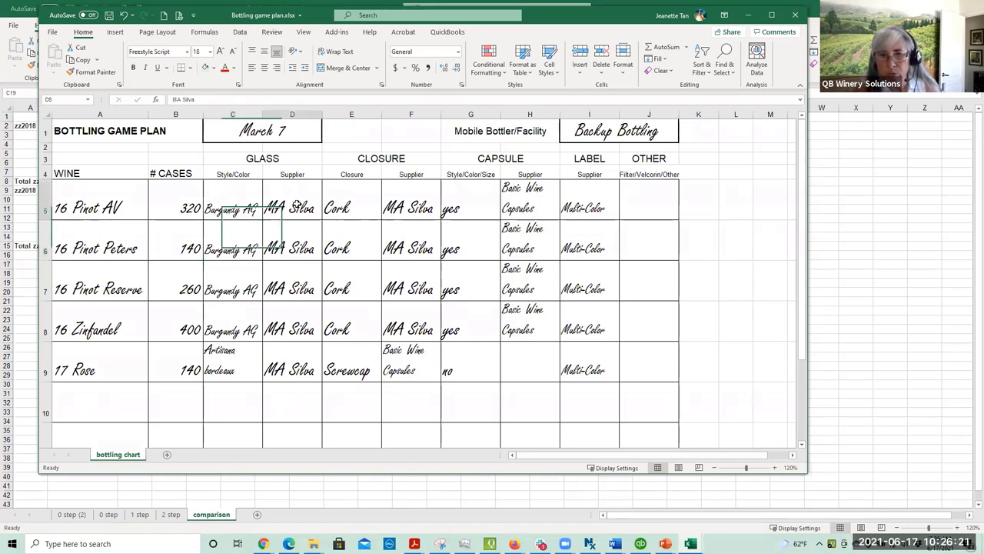
left_click(496, 159)
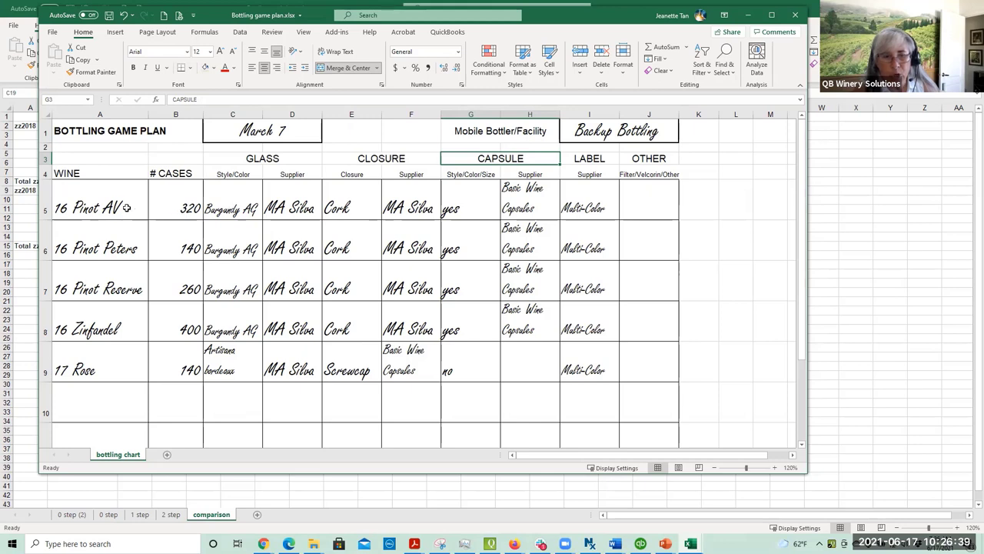
left_click(229, 206)
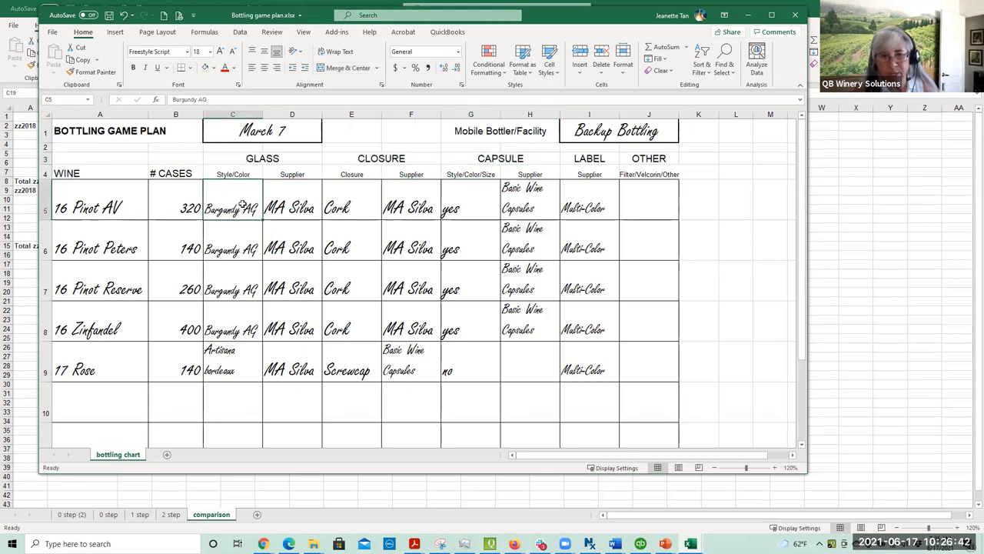
left_click(102, 204)
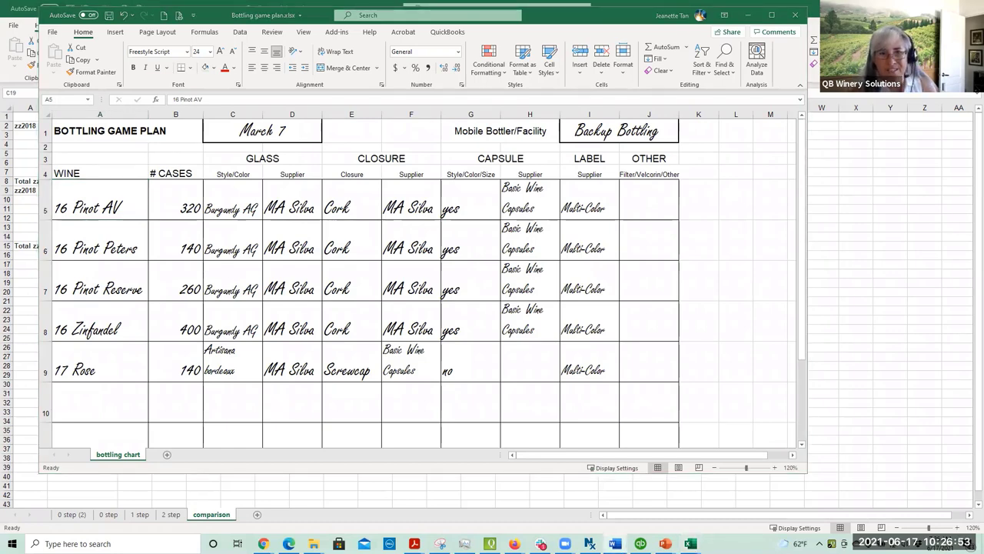
- Switch to the Bottling Report document in Word and enlarge its window to show more of the Cellar Bottling Report form
left_click(614, 543)
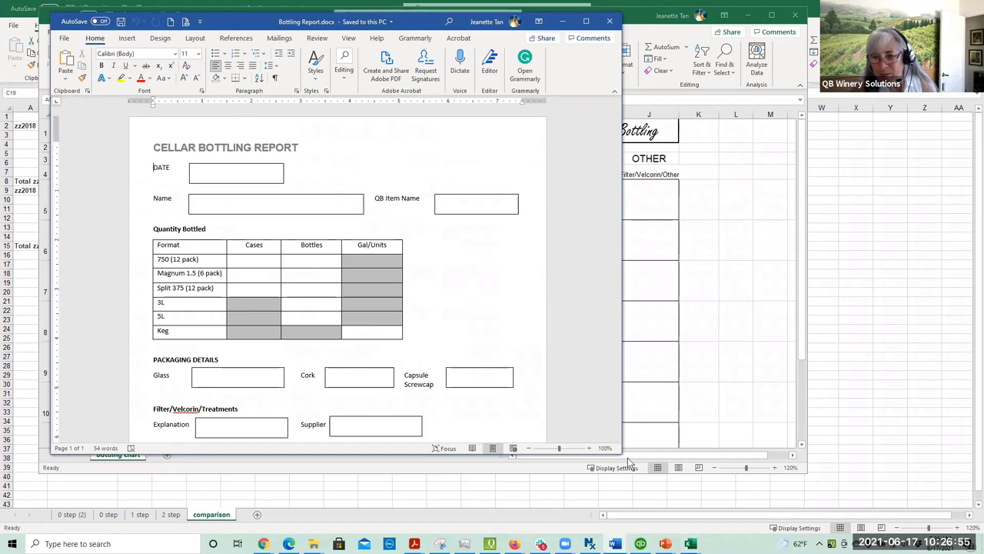
left_click_drag(622, 455, 708, 502)
left_click(678, 498)
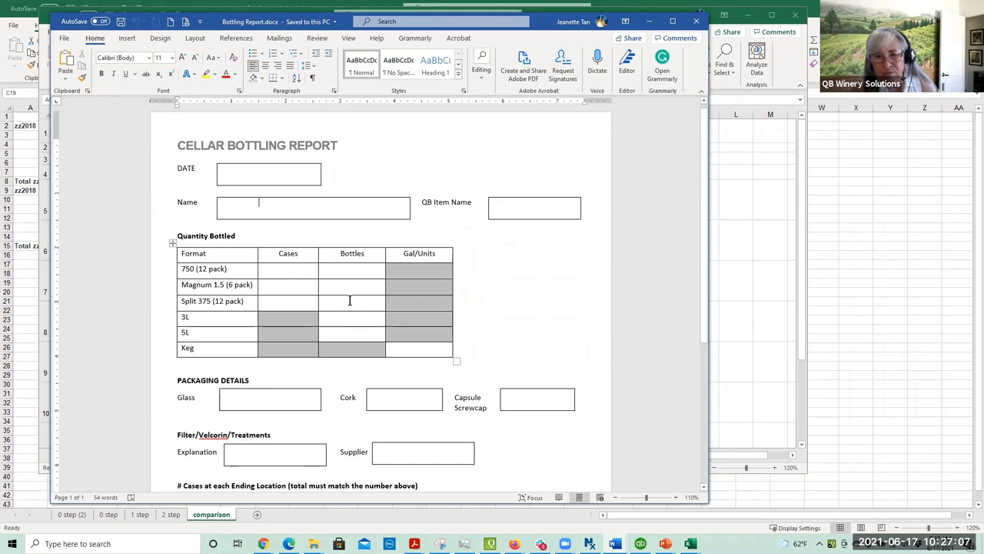
- Examine the Quantity Bottled table's case and bottle fields for the Magnum 1.5, Split 375, 3L and 5L formats
scroll(349, 300, "down", 1)
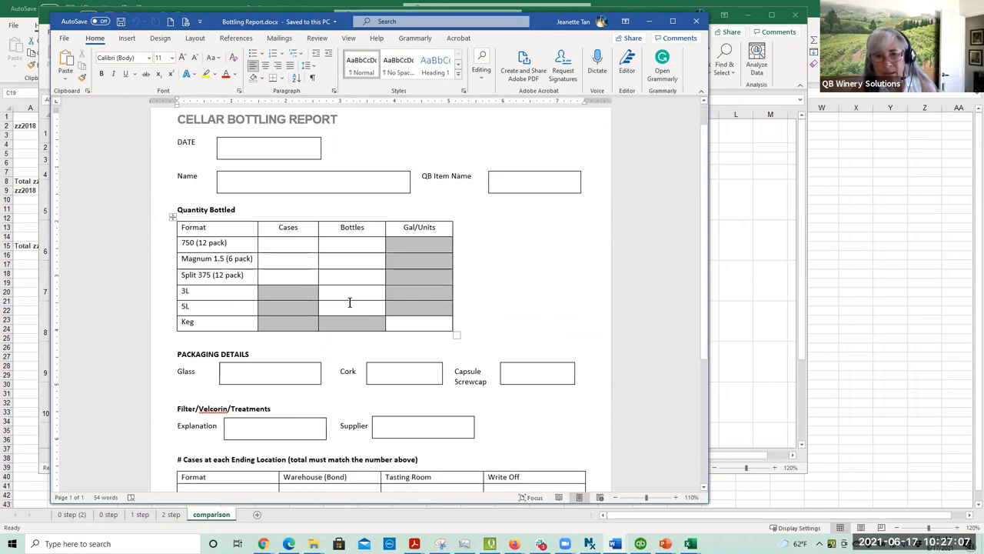
left_click(281, 259)
left_click(280, 277)
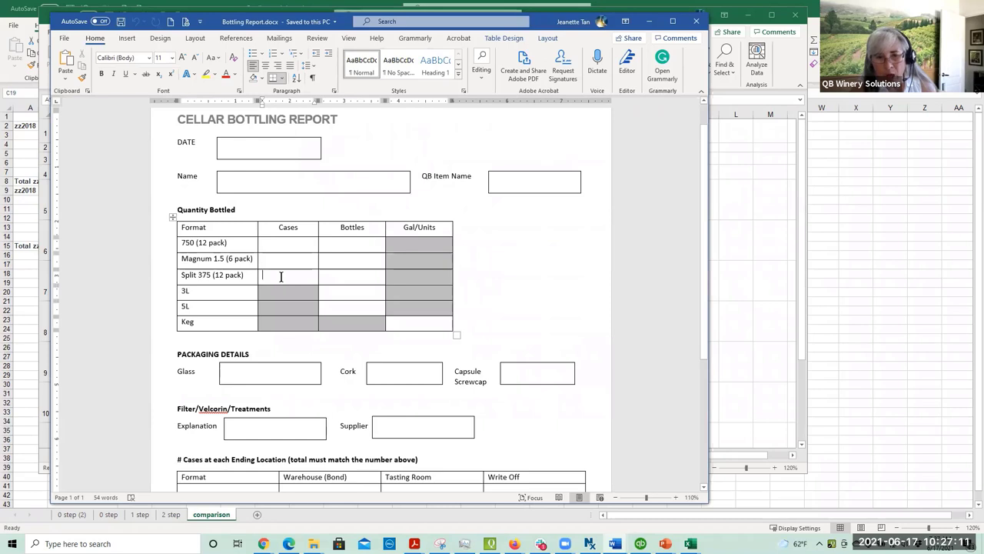
left_click(360, 277)
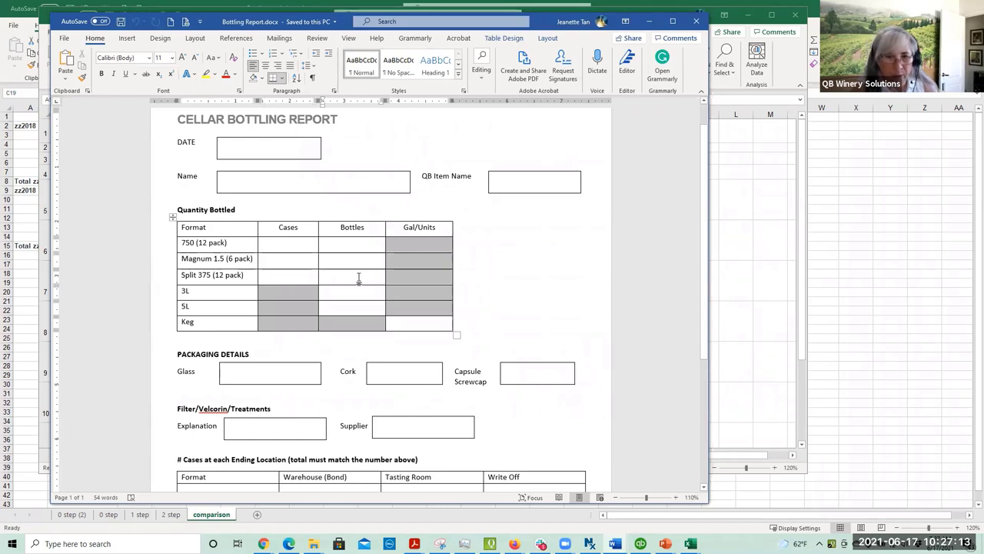
left_click(335, 292)
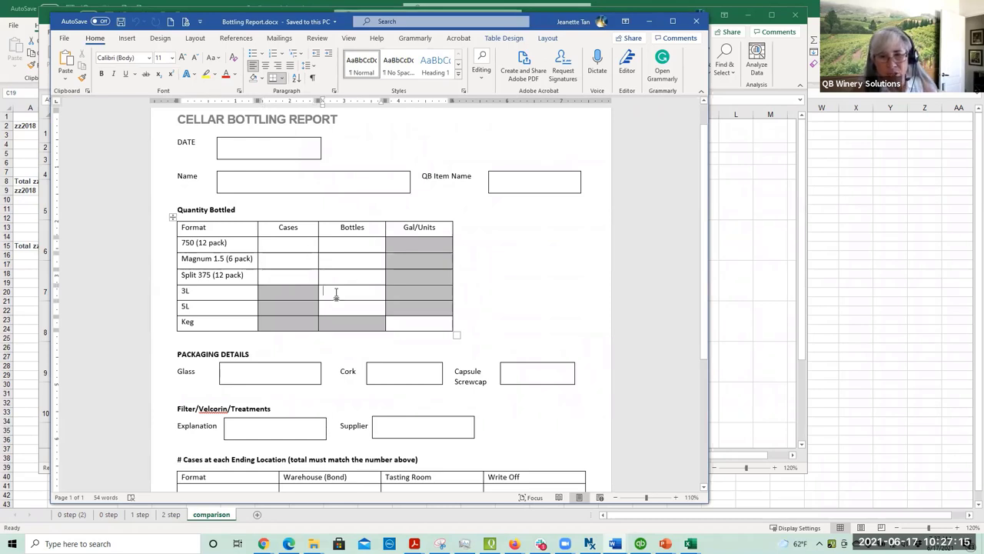
left_click(341, 306)
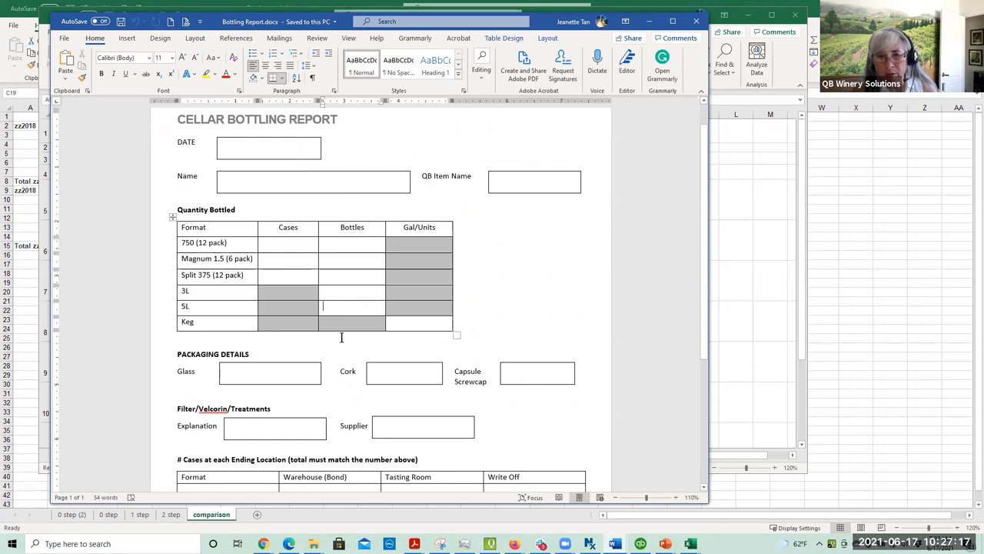
- Examine the packaging and treatment fields and the ending-location table, including its Format and Write Off columns
scroll(341, 344, "down", 2)
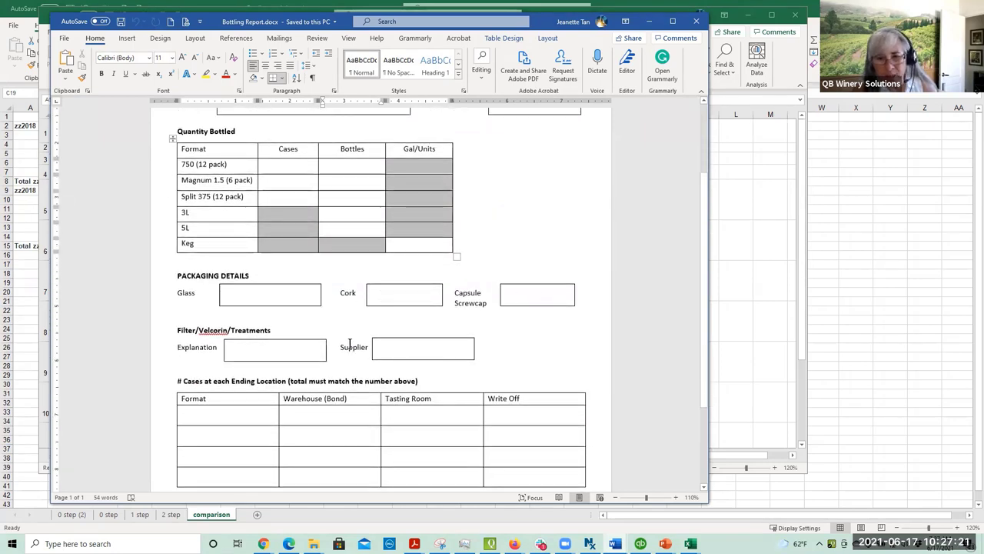
scroll(354, 342, "down", 1)
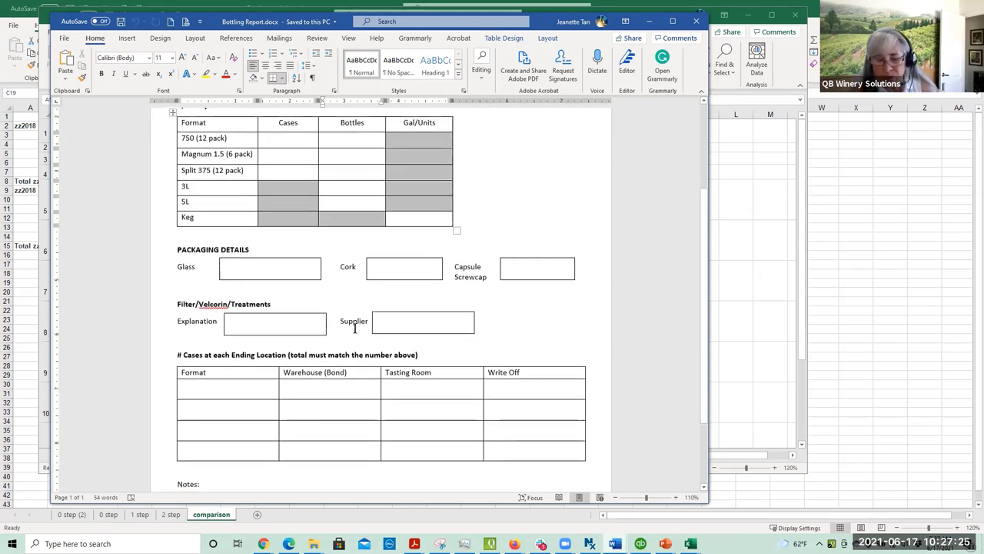
scroll(355, 328, "down", 2)
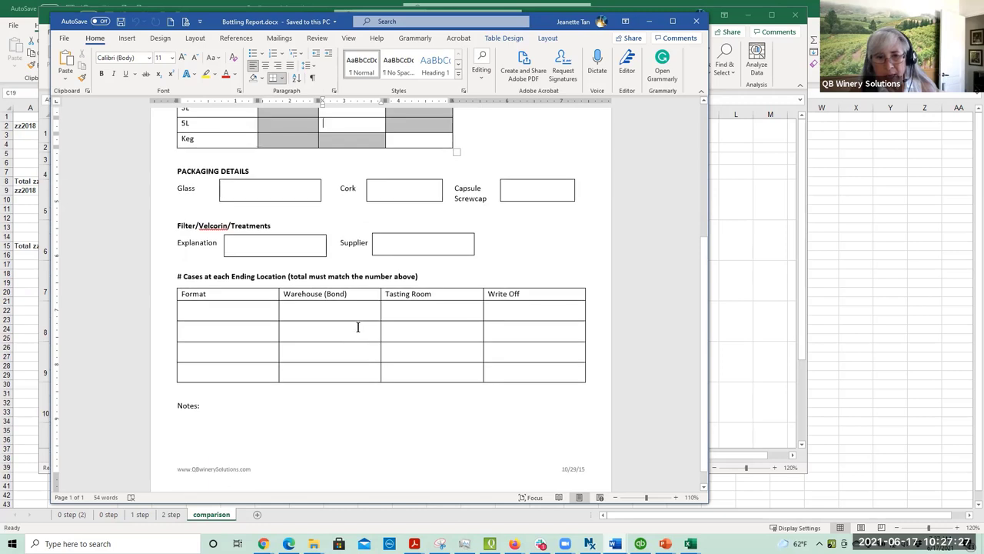
left_click(244, 311)
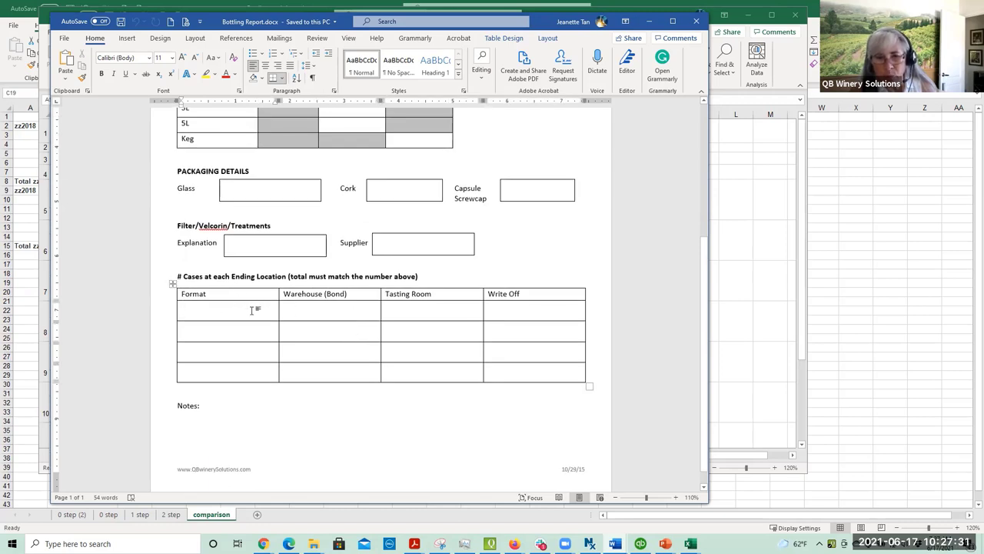
left_click(516, 310)
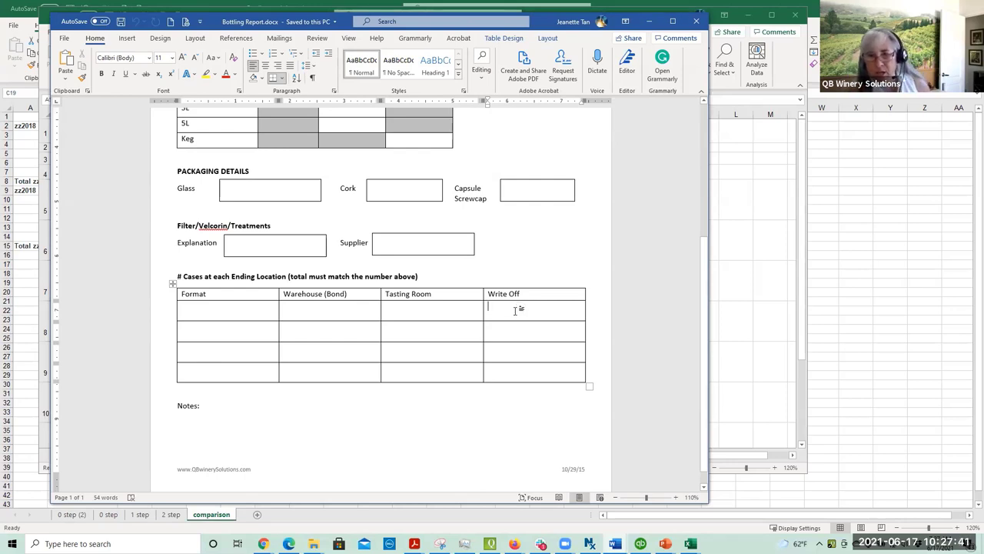
- Review the Quantity Bottled table again at the 750 (12 pack) cases field and shift the document window slightly aside
scroll(517, 345, "up", 3)
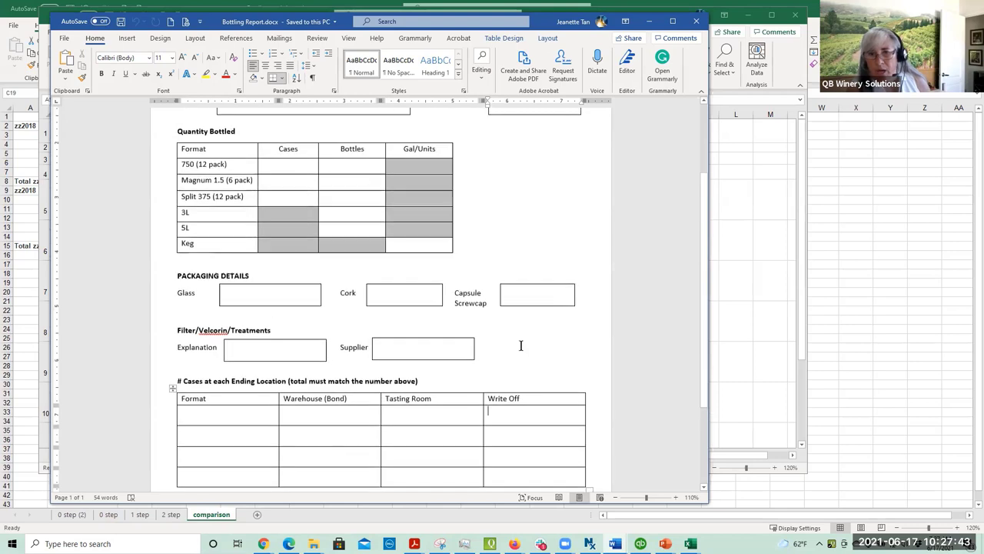
scroll(520, 346, "up", 3)
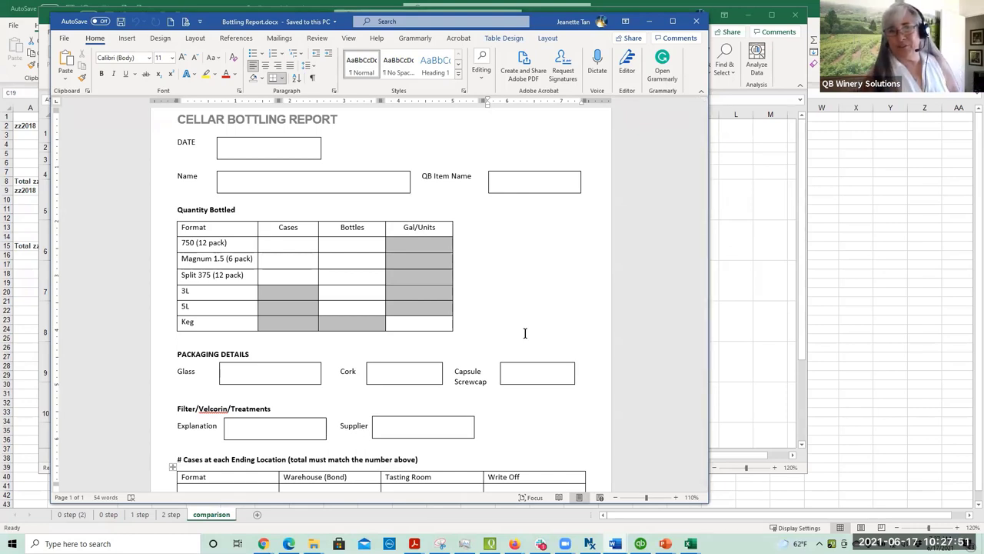
left_click(289, 243)
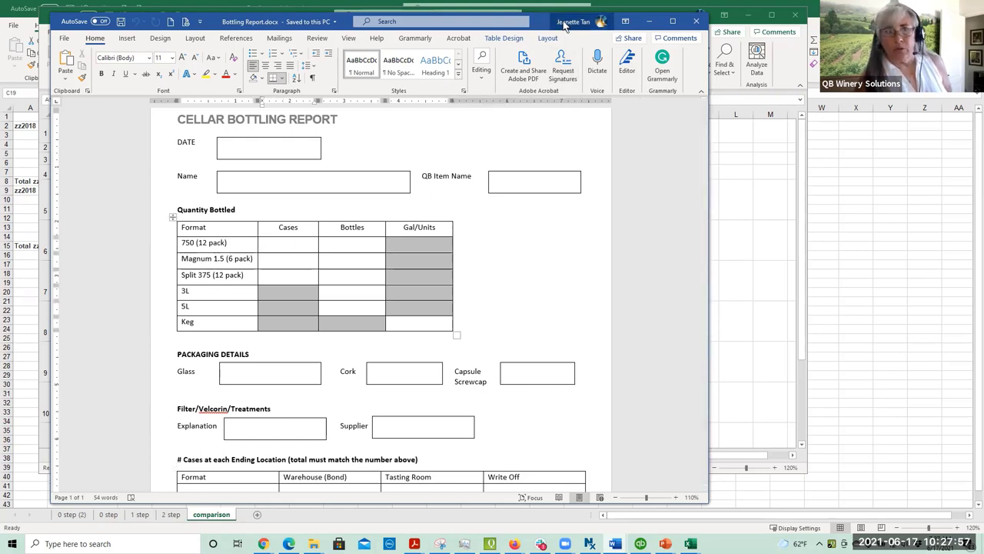
left_click_drag(560, 25, 581, 25)
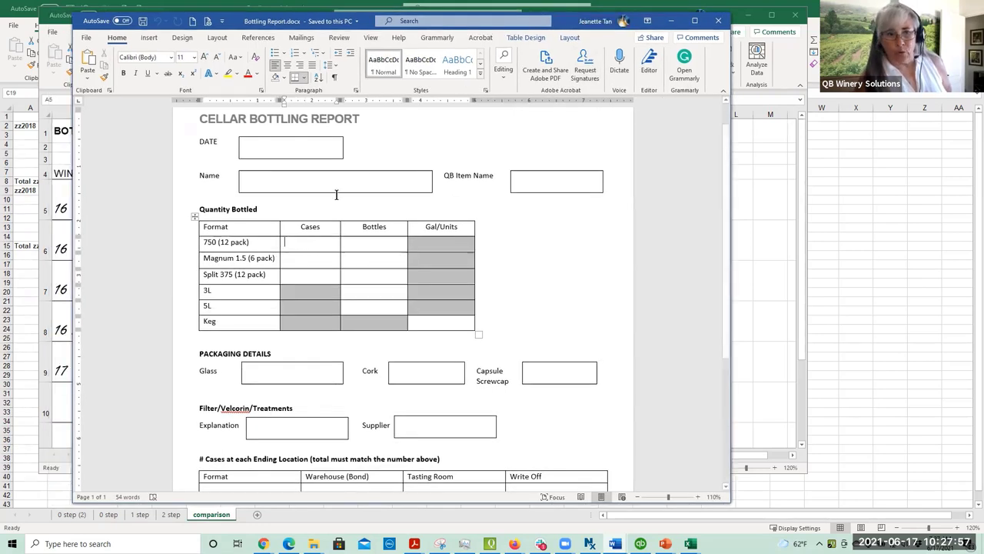
- Switch to QuickBooks and bring up the already open Profit & Loss report to examine the yearly bottling expenses
left_click(25, 347)
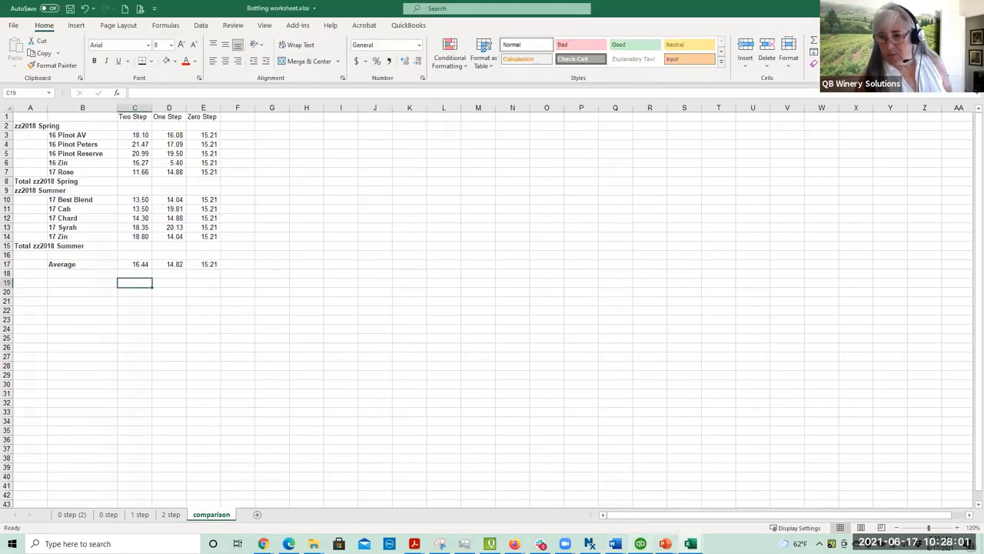
left_click(641, 544)
scroll(282, 233, "up", 4)
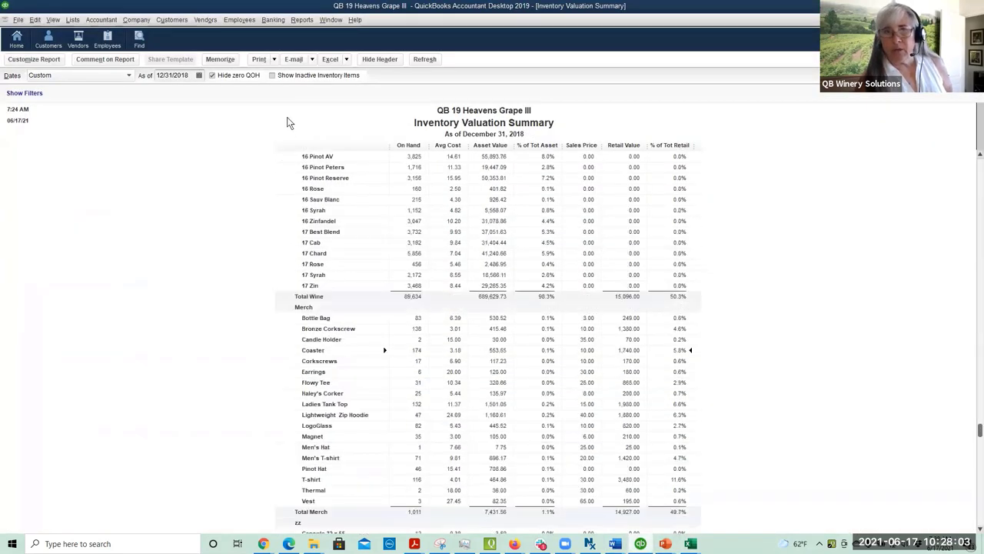
left_click(331, 20)
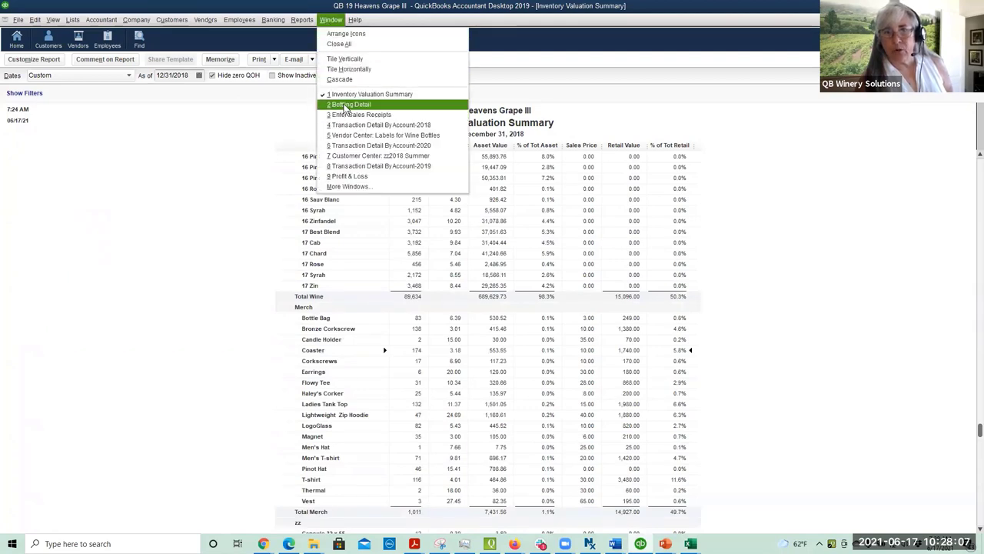
left_click(350, 176)
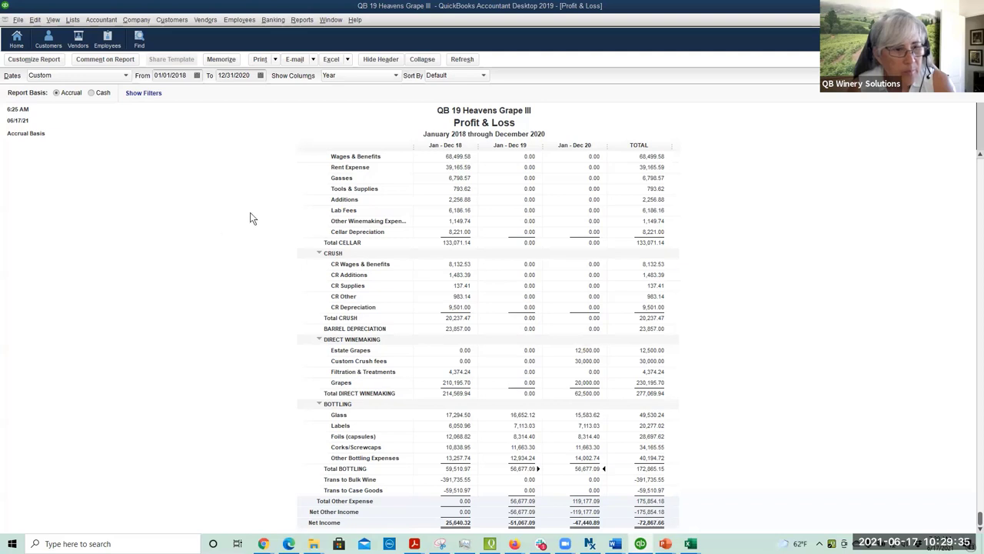
left_click(331, 20)
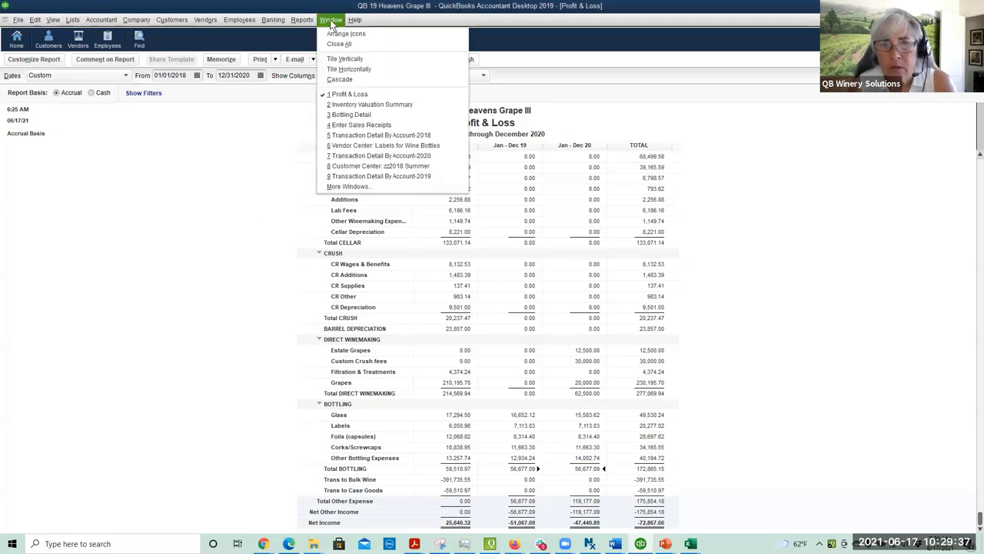
left_click(331, 21)
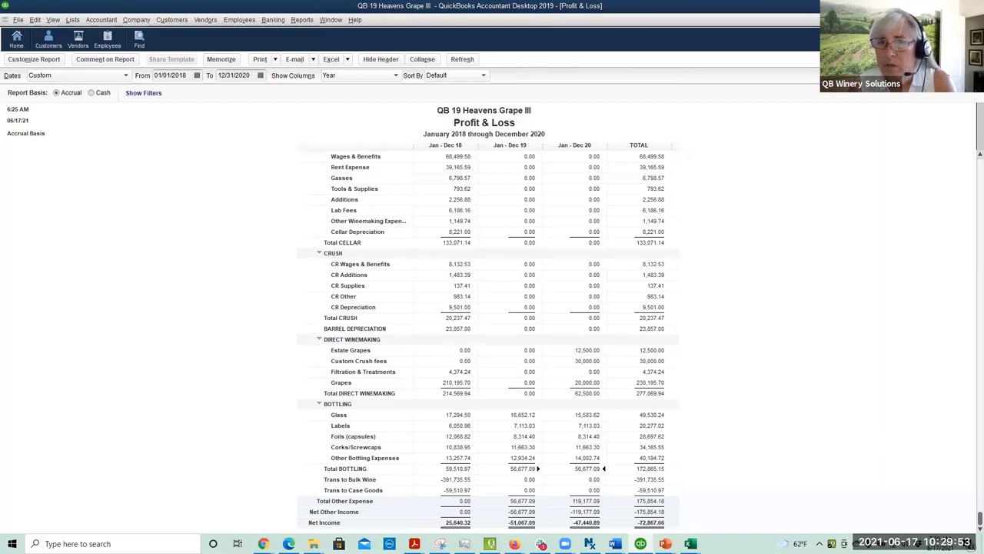
- Restore the QuickBooks and Bottling worksheet windows to smaller sizes and arrange the Profit & Loss report and comparison sheet side by side
double_click(511, 6)
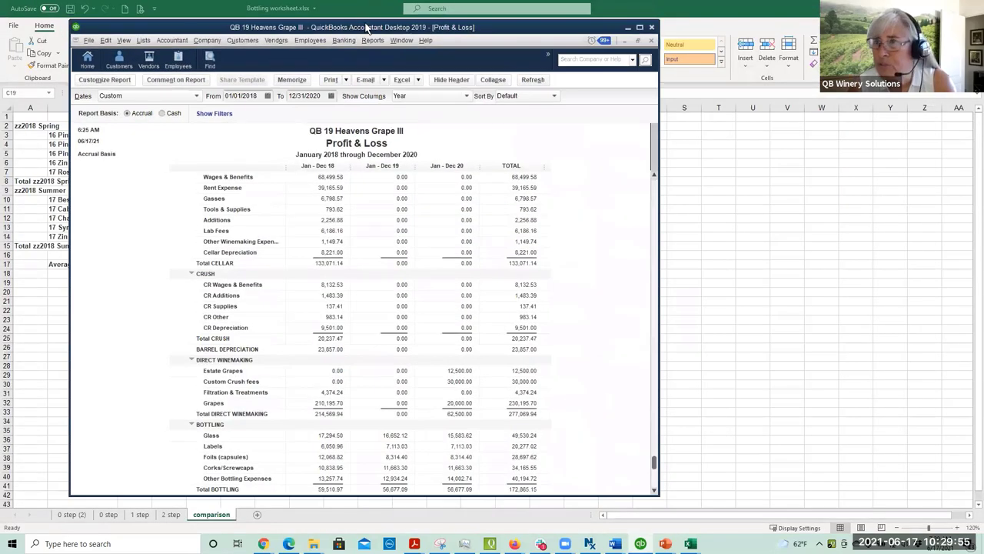
left_click_drag(368, 29, 690, 9)
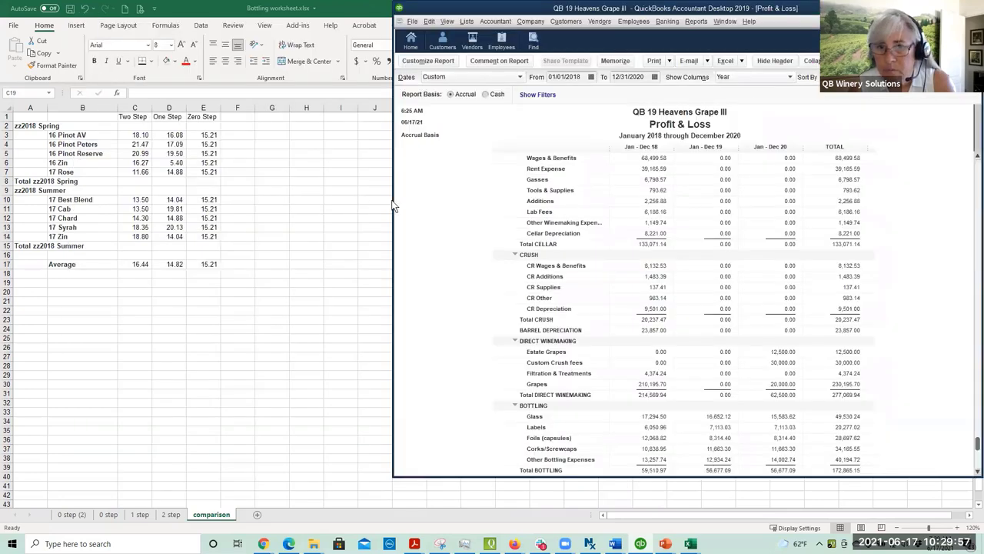
left_click_drag(393, 199, 472, 199)
key("alt+Tab")
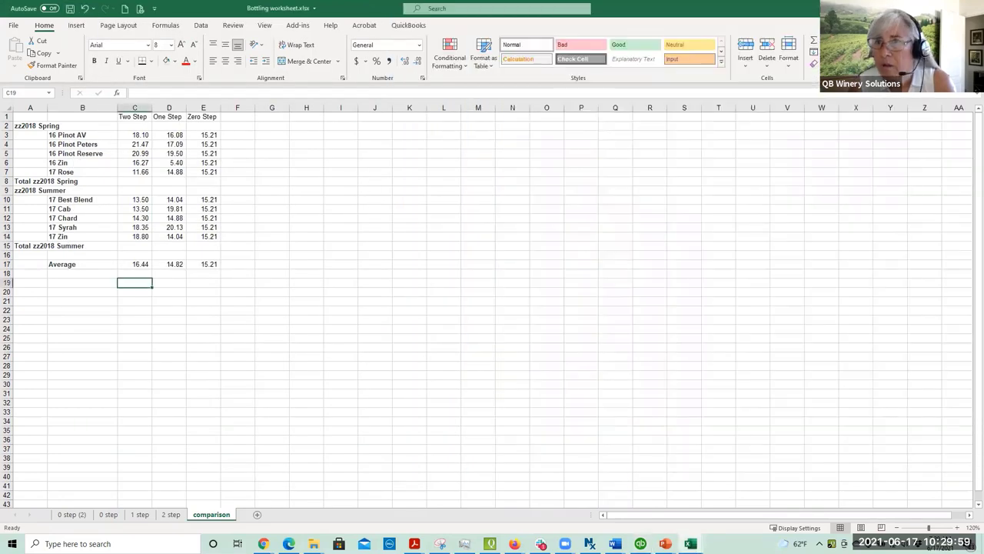
key("super+Down")
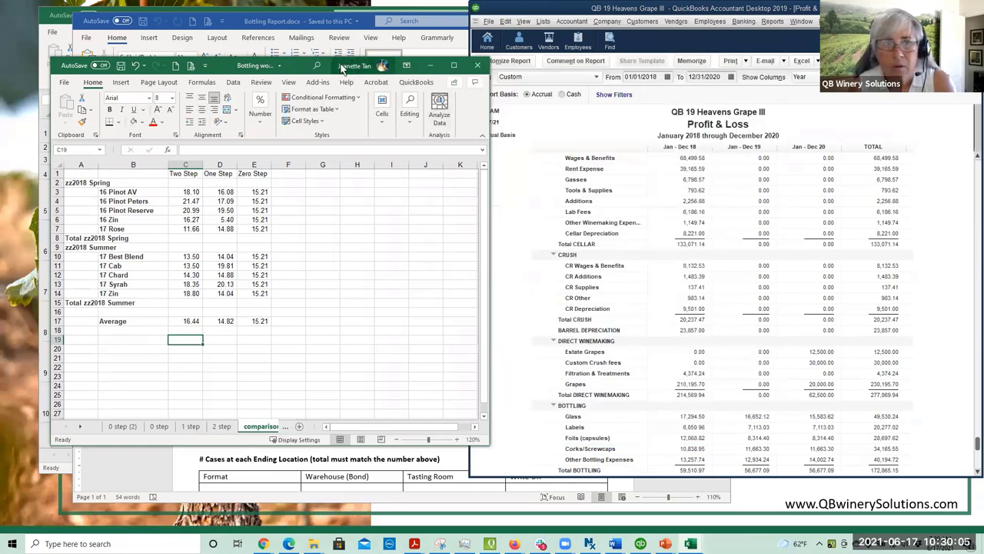
left_click_drag(449, 176, 468, 175)
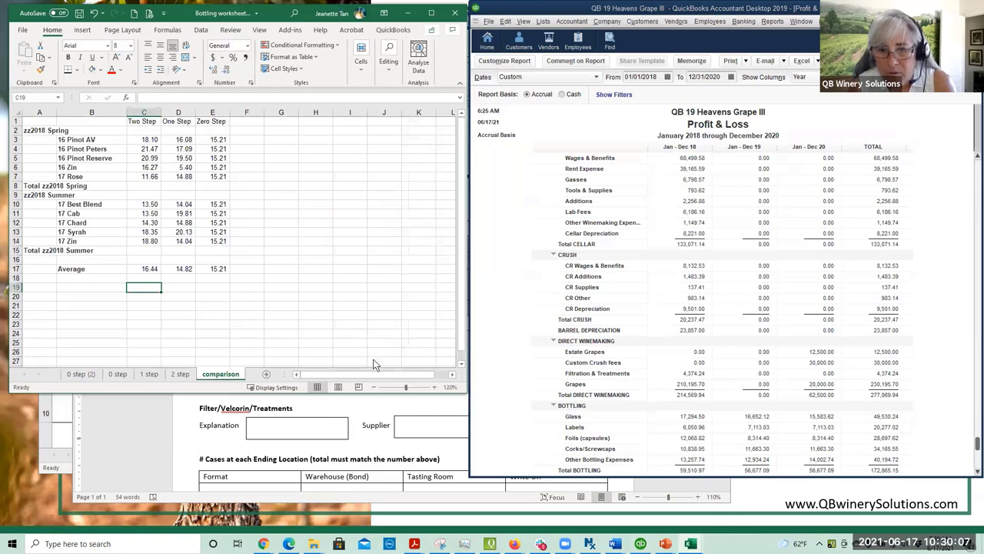
- Enlarge the Bottling worksheet window and narrow the Bulk Cost column on the 0 step sheet
left_click_drag(429, 392, 429, 469)
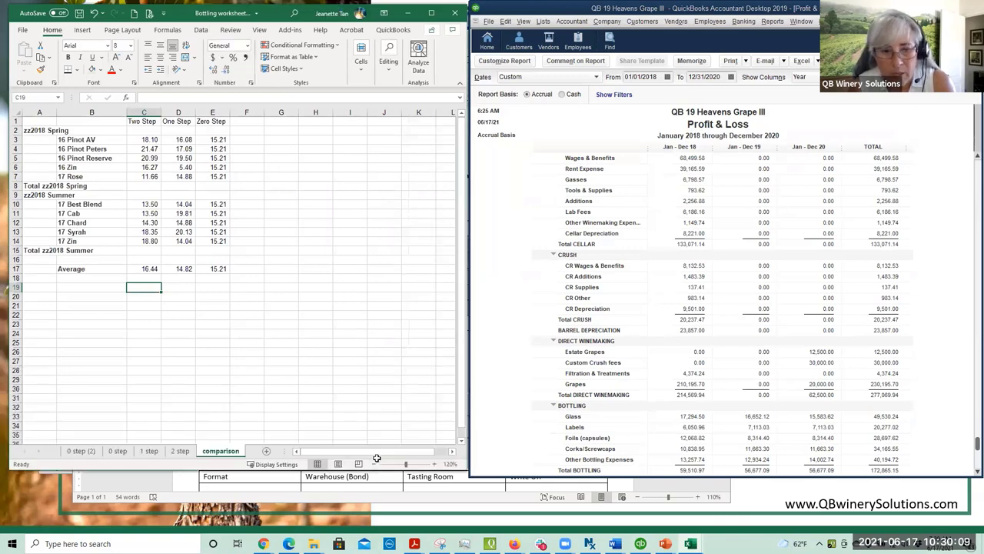
left_click(118, 450)
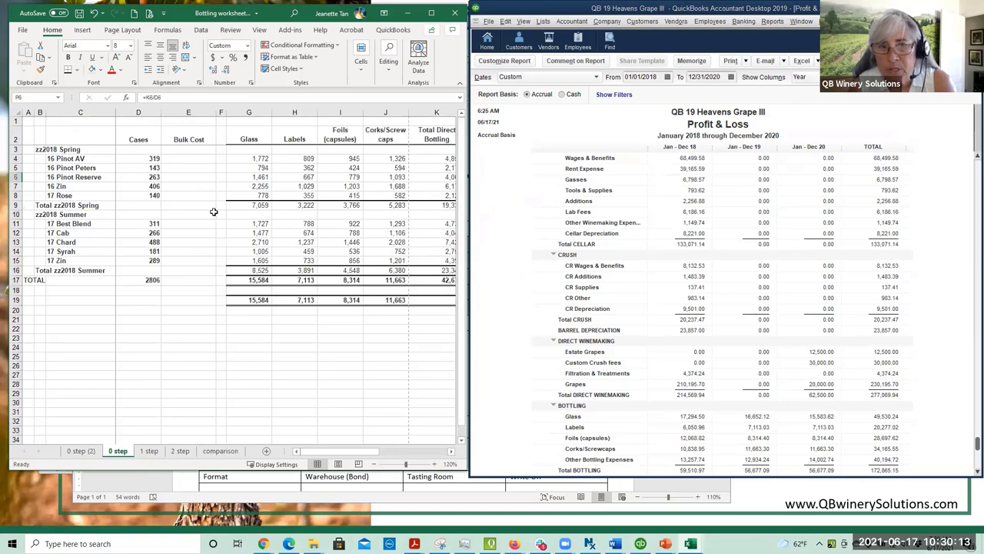
left_click_drag(209, 114, 179, 121)
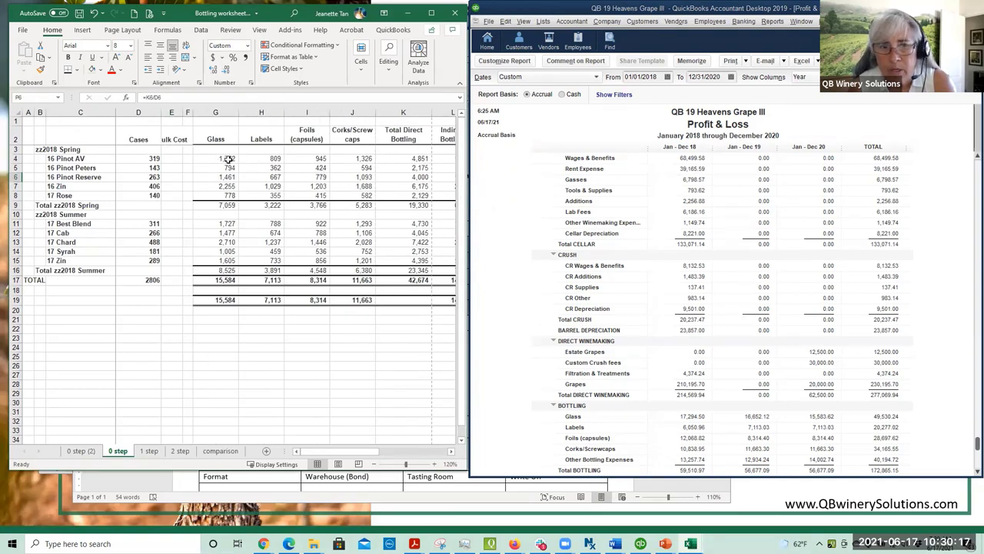
- On the 0 step (2) sheet, review the blank cost cells and compare the row 19 Glass total with the 2020 Profit & Loss amount
left_click(86, 450)
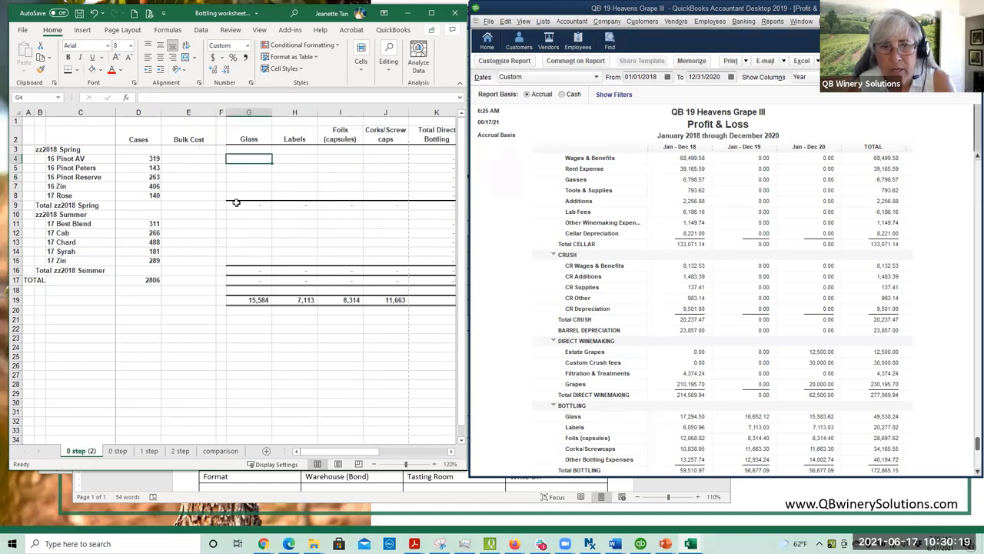
left_click_drag(243, 161, 381, 185)
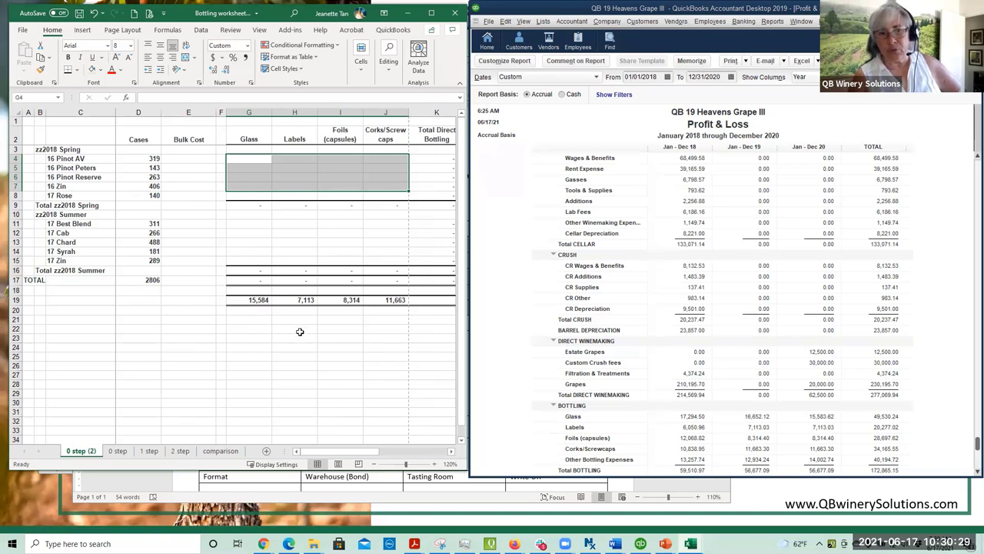
left_click(240, 299)
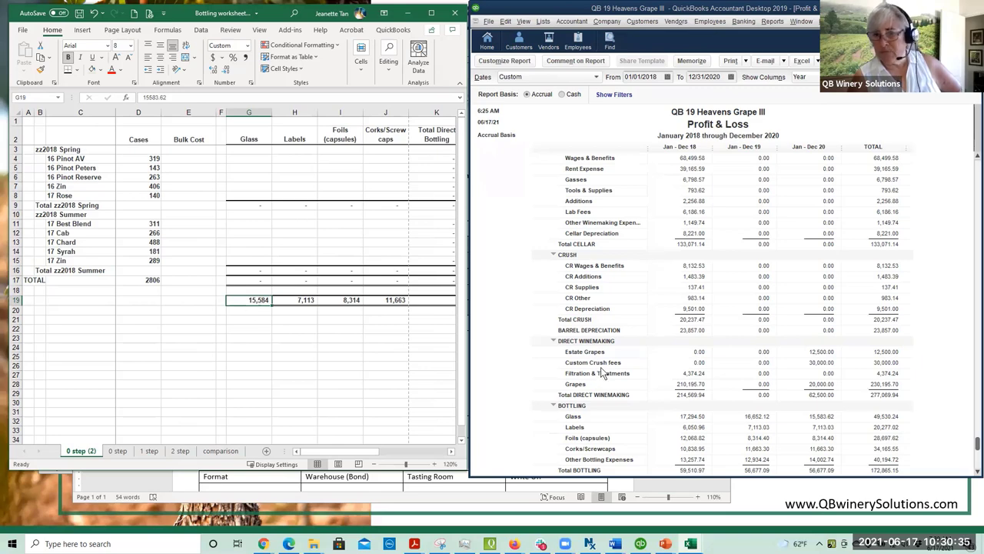
left_click(536, 395)
scroll(536, 396, "down", 1)
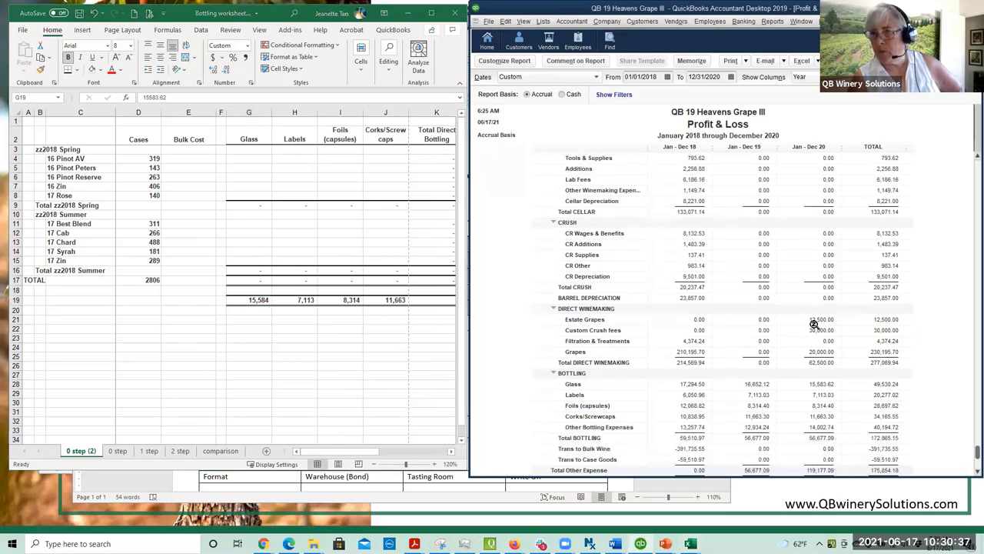
left_click(820, 385)
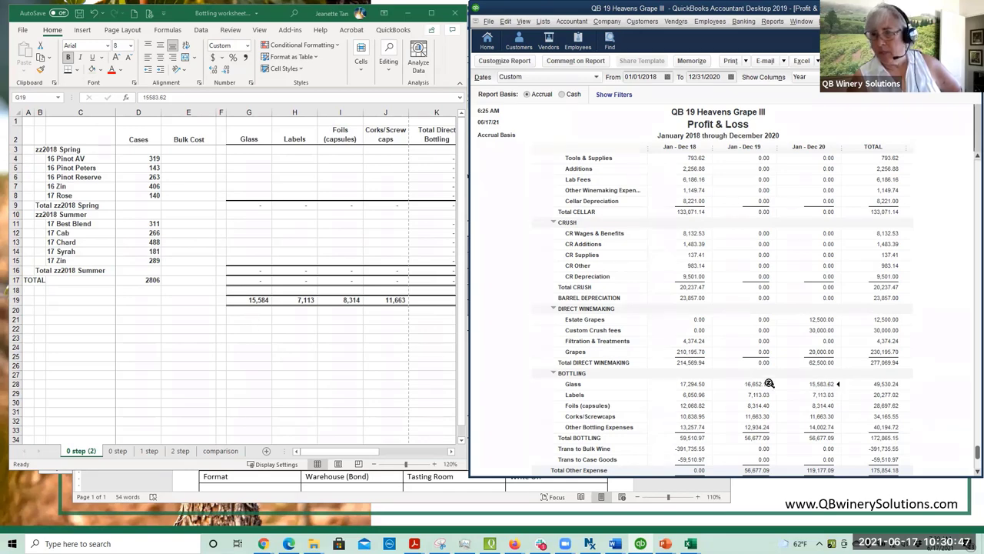
- Compare the row 19 totals for Labels, Foils and Corks/Screwcaps with the 2020 bottling expenses in the Profit & Loss report
left_click(304, 300)
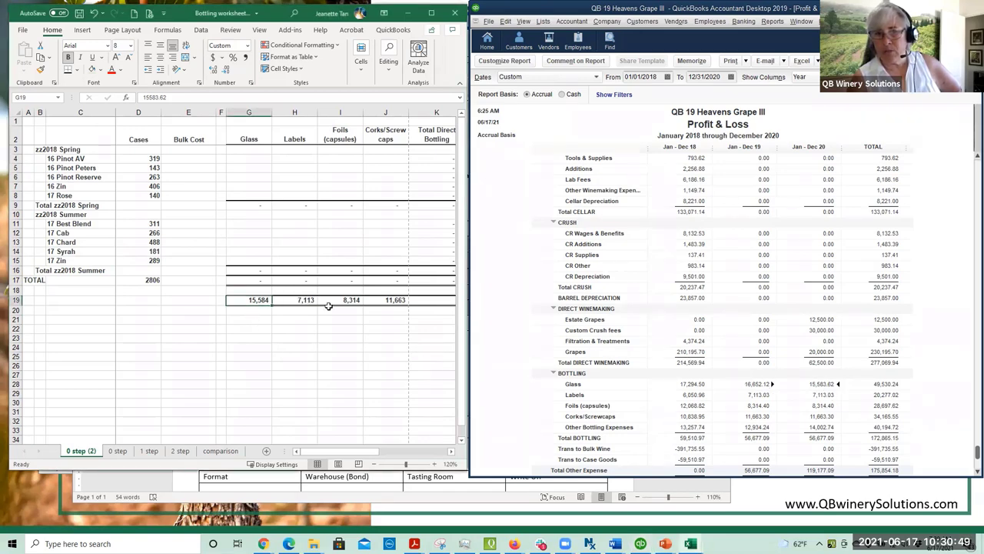
left_click(304, 299)
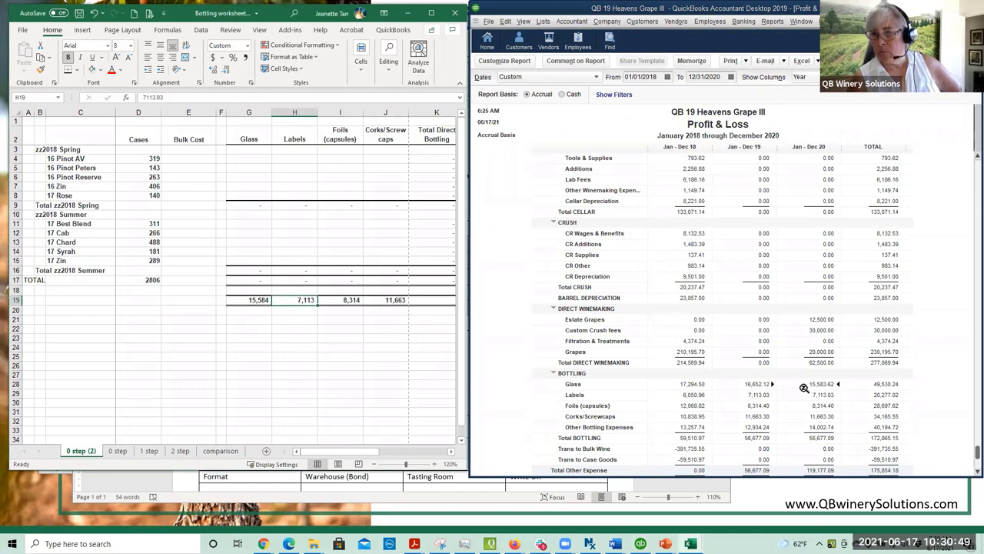
left_click(345, 300)
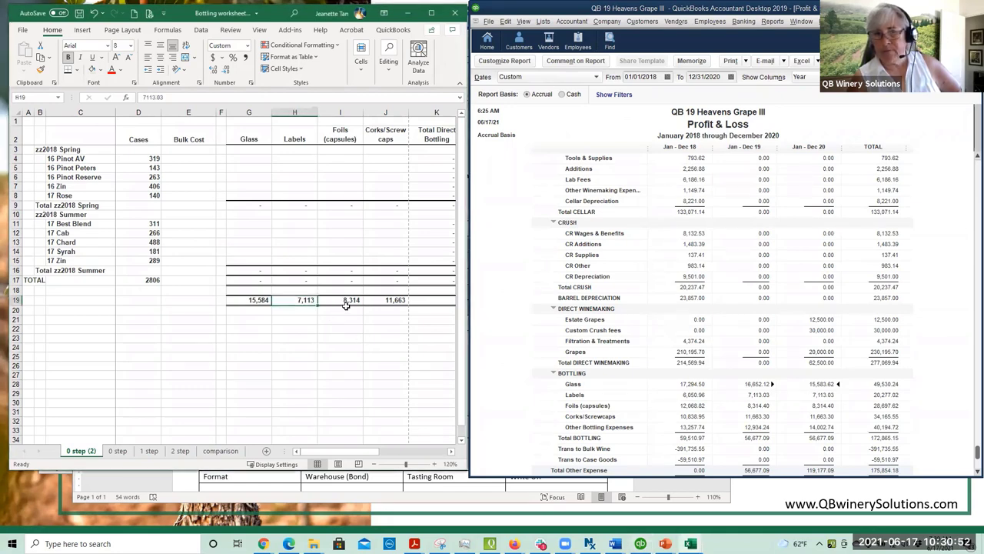
left_click(806, 408)
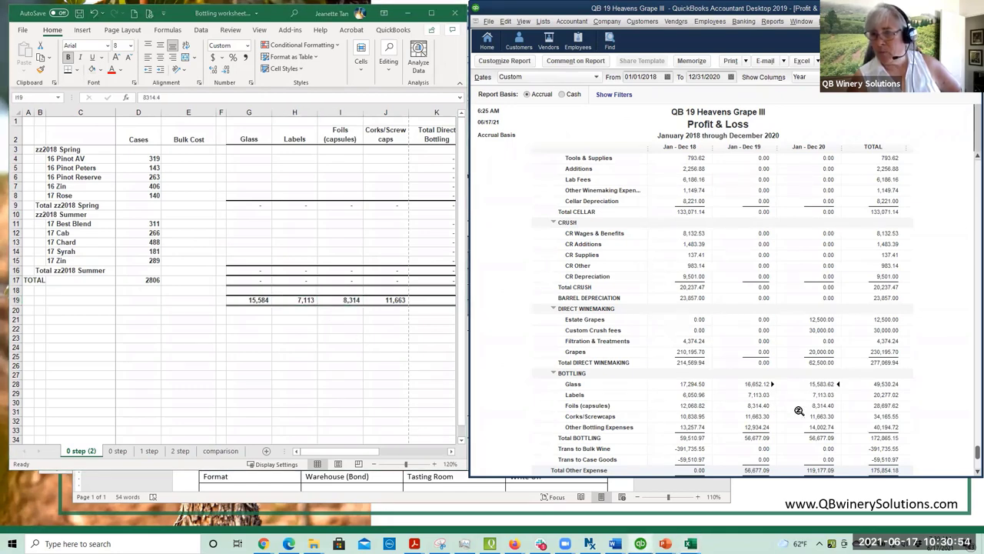
left_click(400, 302)
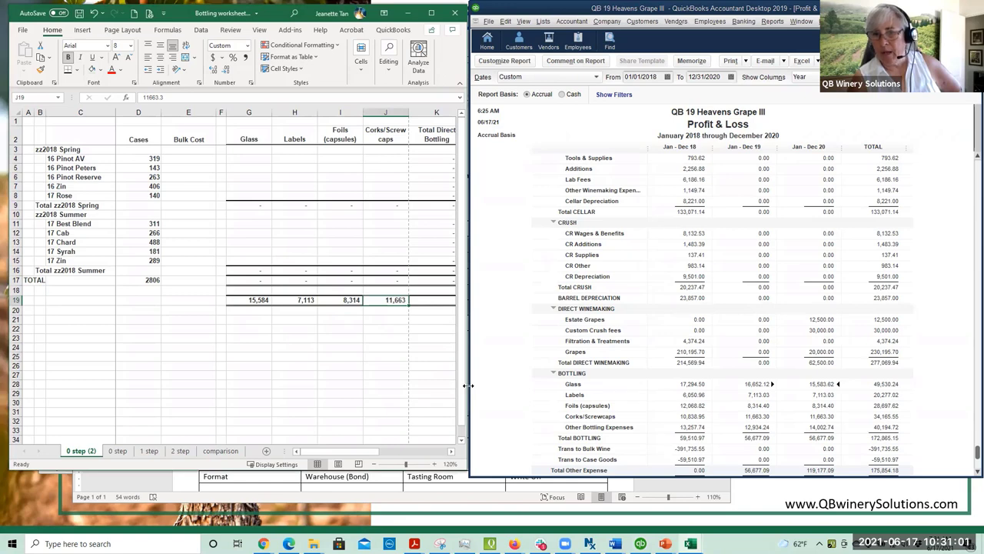
- Widen the worksheet window and check the row 19 Total Bottling amount against Total BOTTLING for 2020 in the report
left_click_drag(467, 385, 593, 377)
left_click(532, 301)
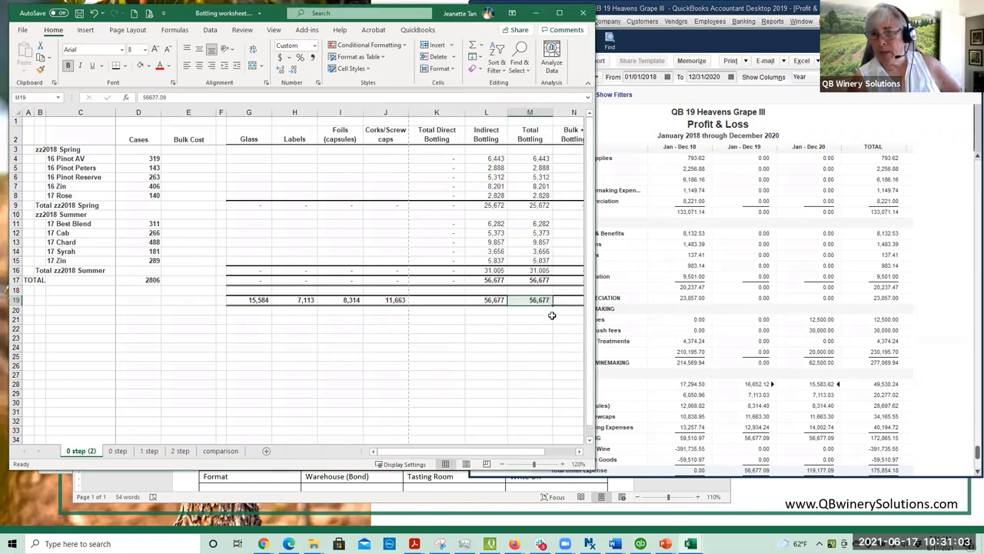
left_click(813, 439)
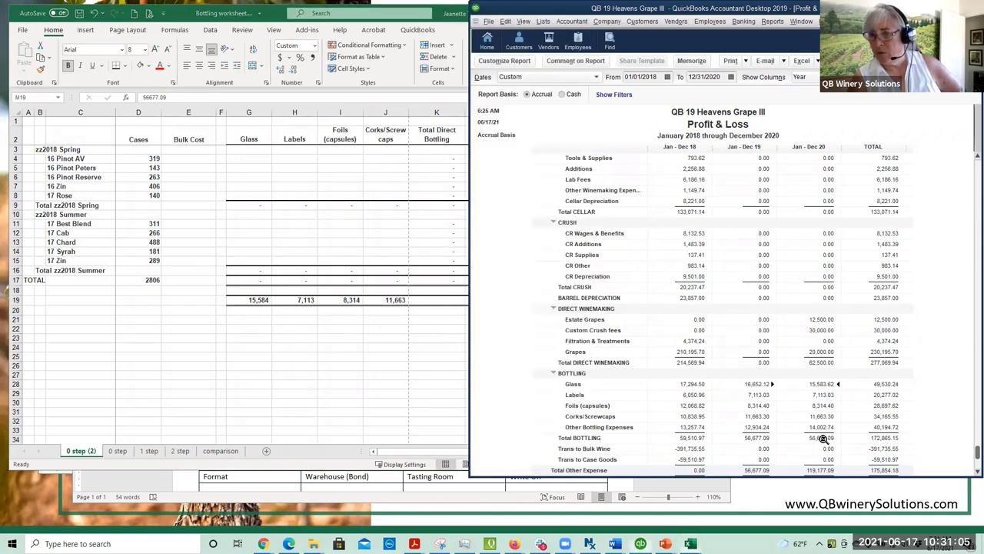
left_click(381, 419)
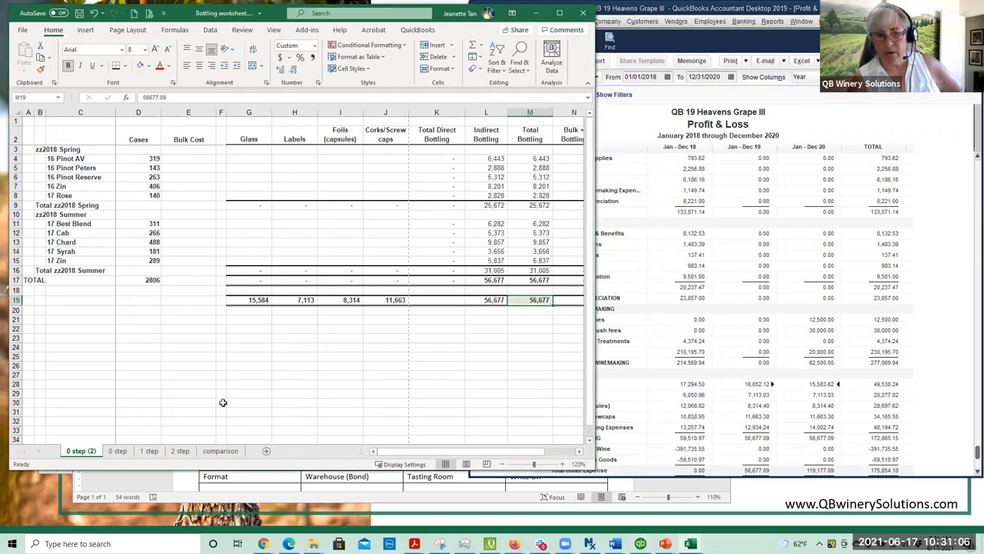
- On the 0 step sheet, inspect the formula that allocates glass cost to 16 Pinot AV by cases
left_click(119, 451)
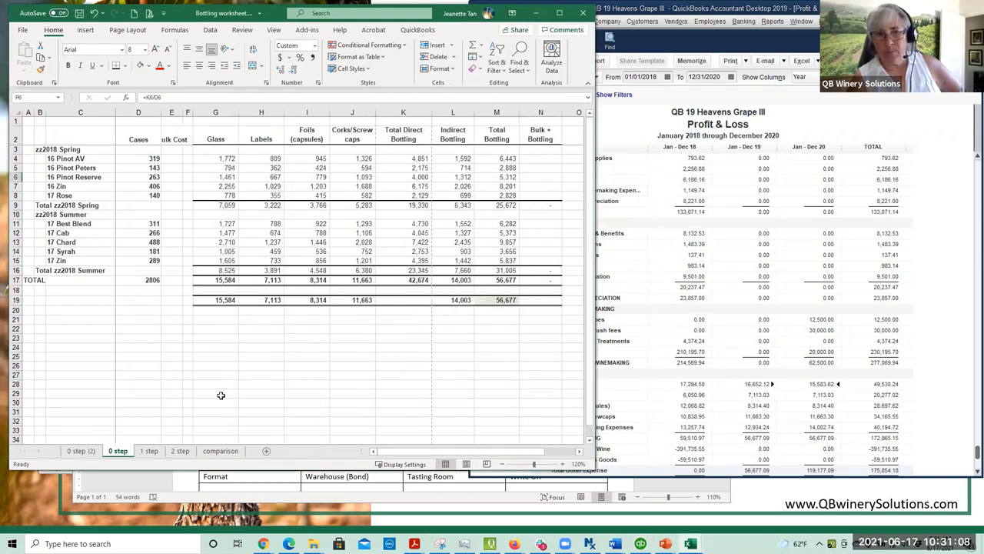
left_click(221, 160)
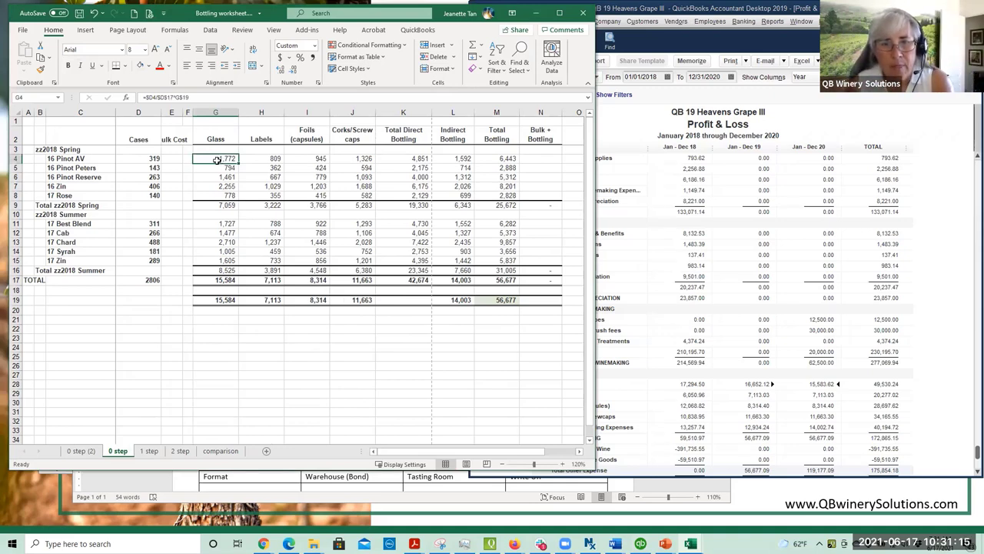
double_click(217, 159)
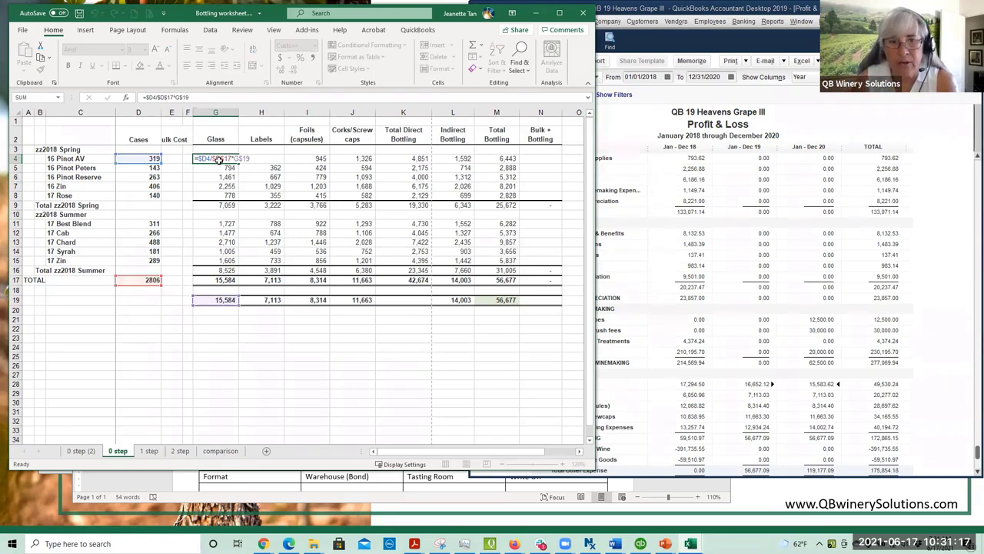
key("Return")
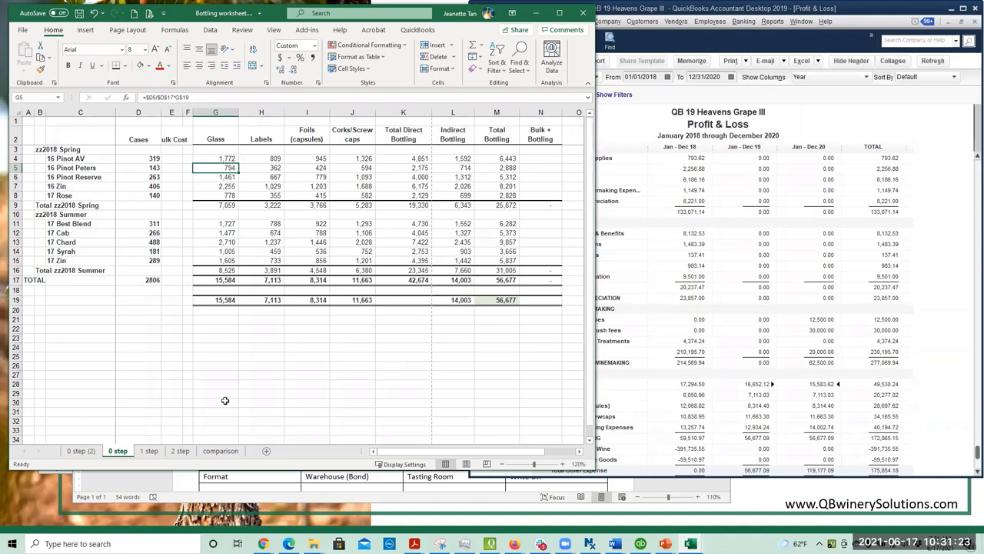
- Show the 1 step sheet and bring up QuickBooks' open Bottling Detail report in a wider window alongside it
left_click(150, 453)
left_click(289, 393)
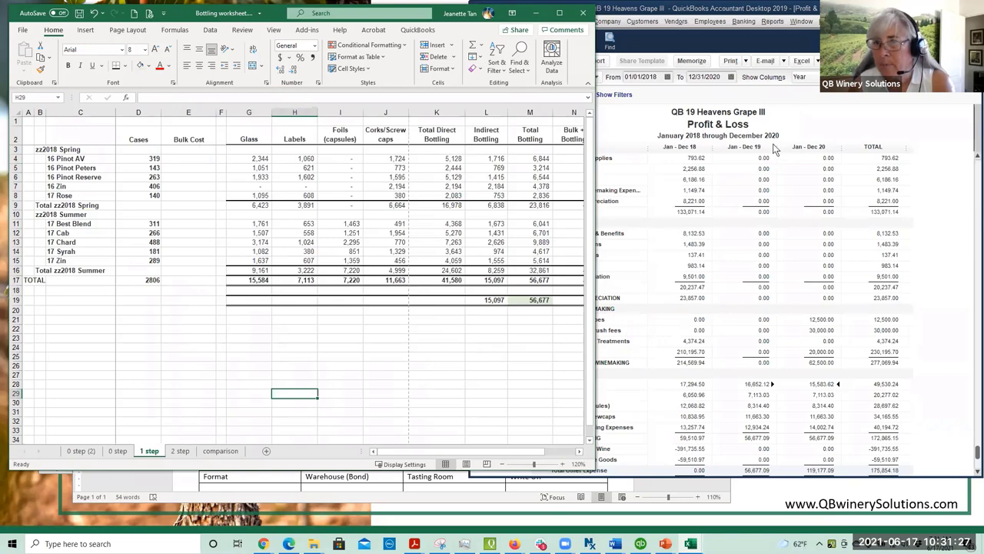
left_click(805, 110)
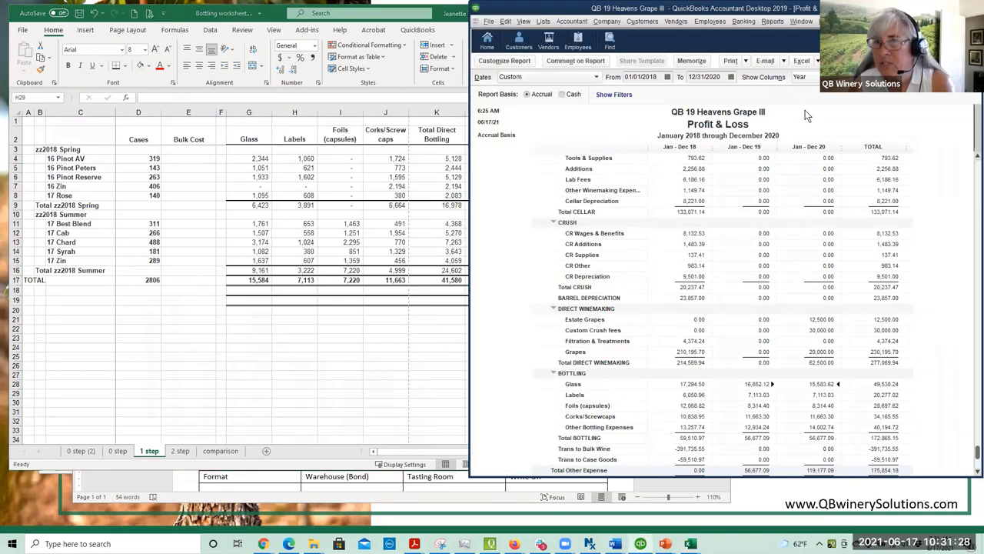
left_click(802, 23)
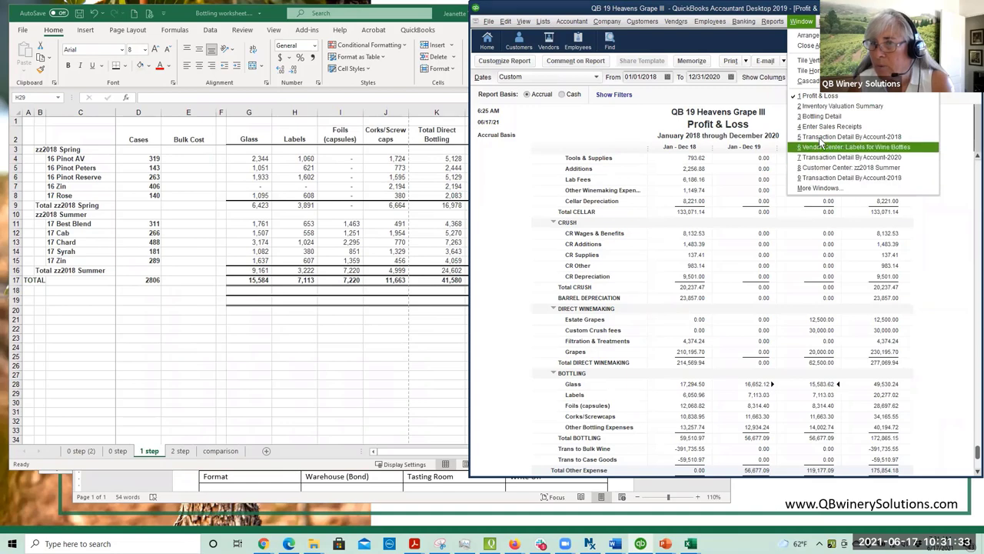
left_click(821, 116)
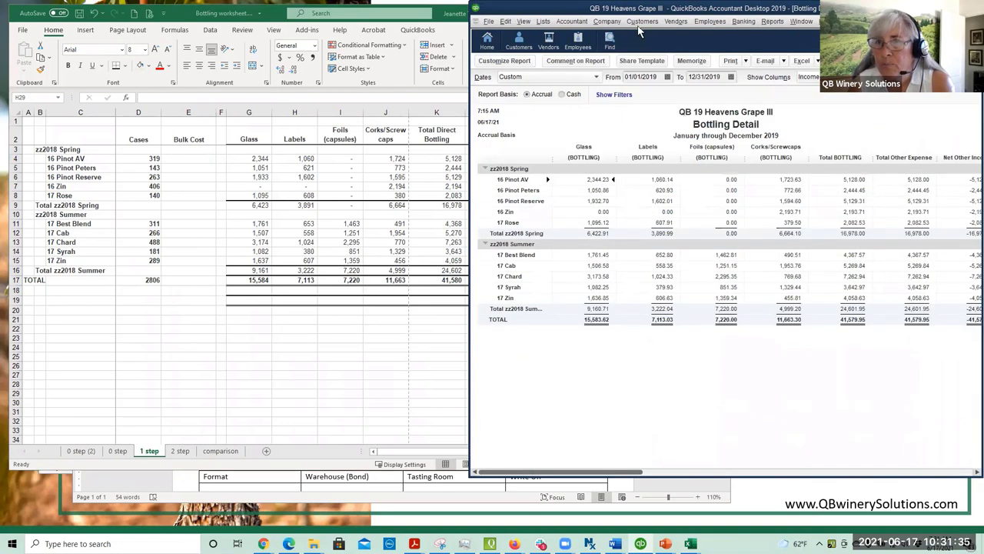
left_click_drag(566, 15, 440, 17)
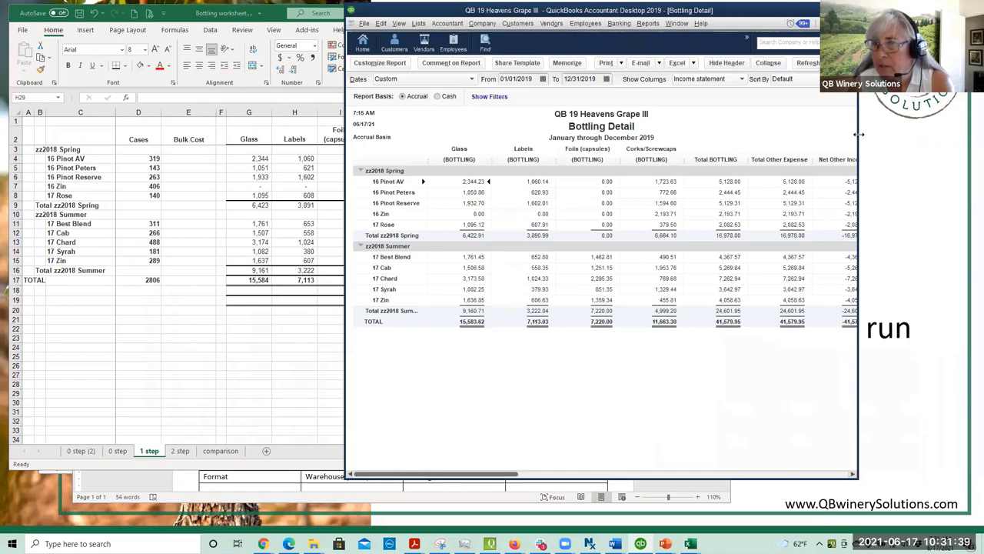
left_click_drag(859, 134, 930, 135)
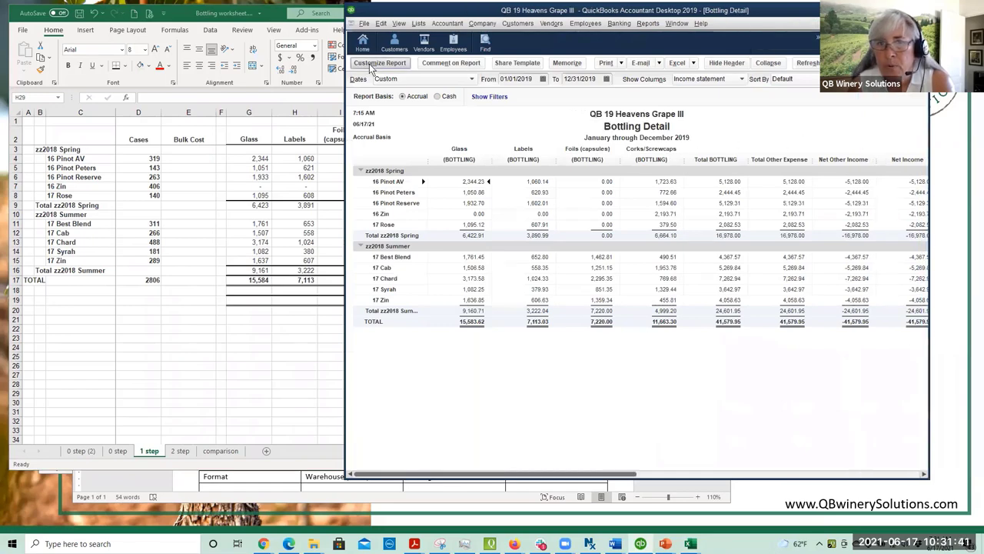
- Review the Bottling Detail report's display settings for dates, columns and rows, and close them without changes
left_click(380, 63)
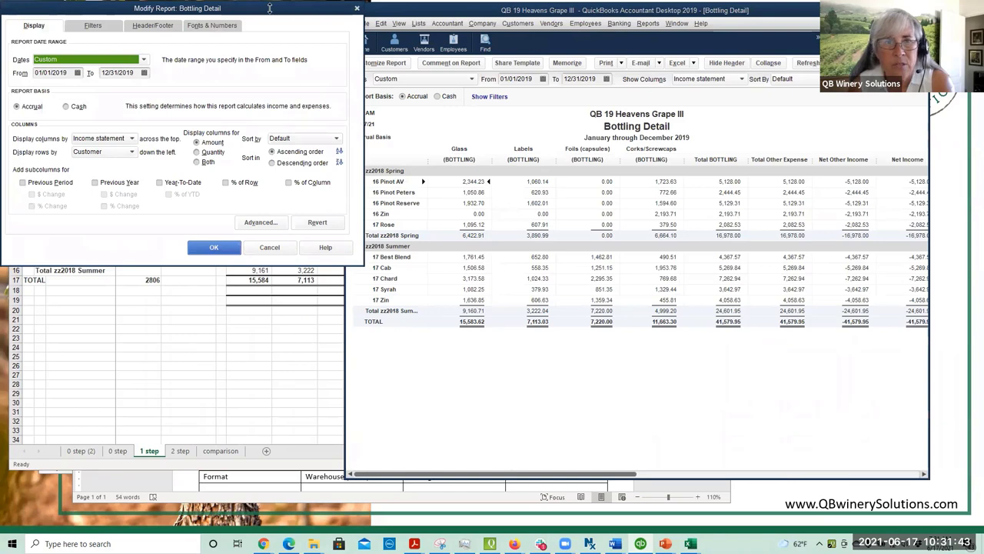
left_click_drag(254, 15, 284, 27)
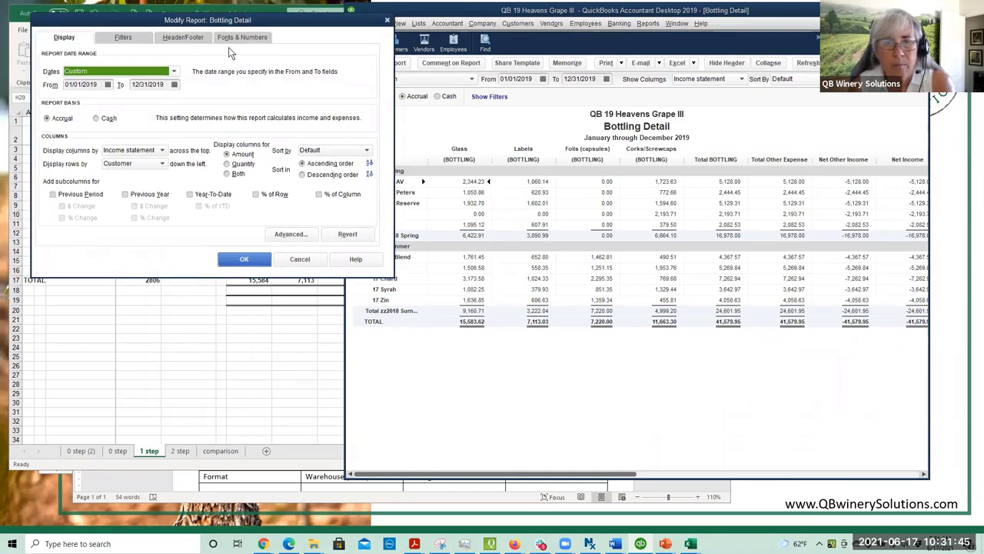
left_click(292, 258)
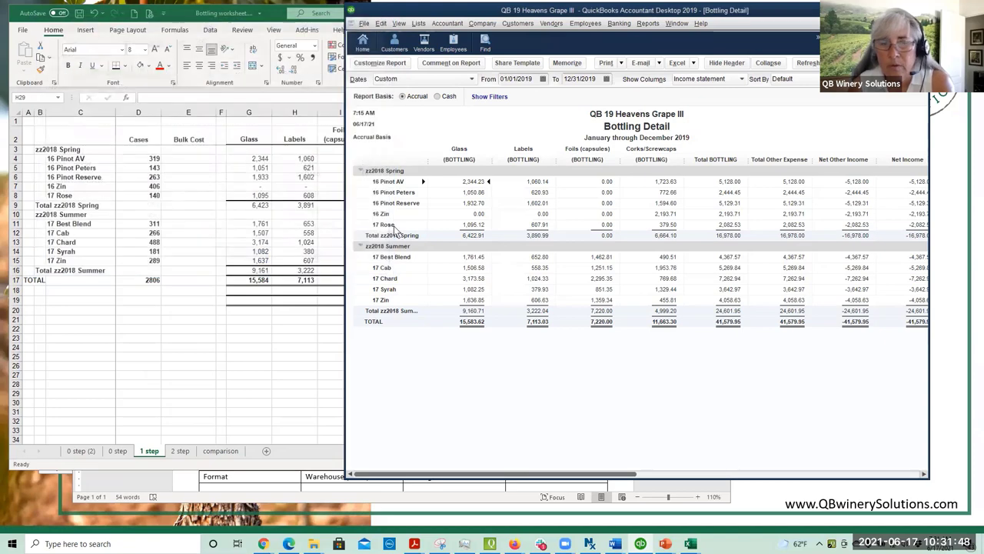
- Open the list of available report types and go to the Custom Reports group
left_click(642, 25)
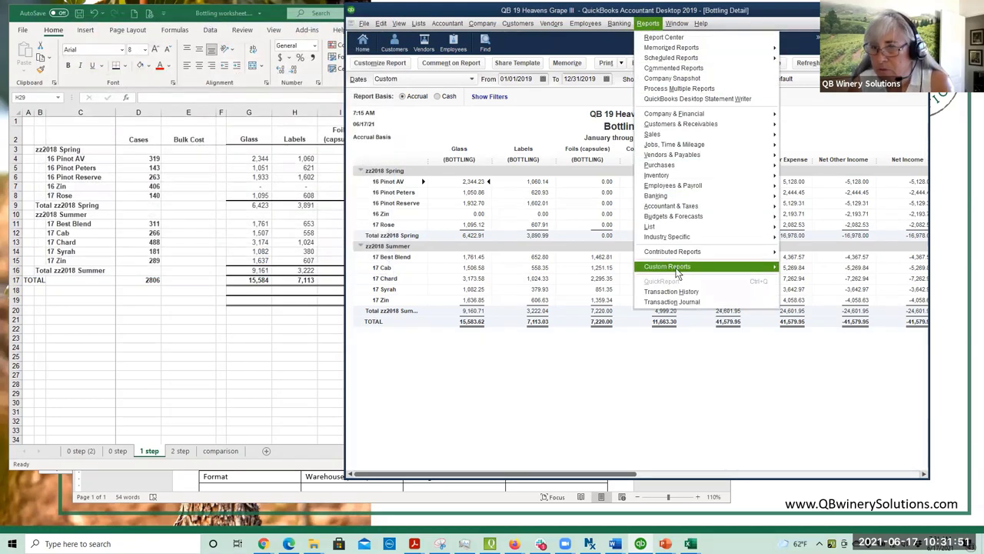
- Create a custom summary report with rows displayed by Customer and columns displayed by Account list
mouse_move(677, 273)
left_click(801, 278)
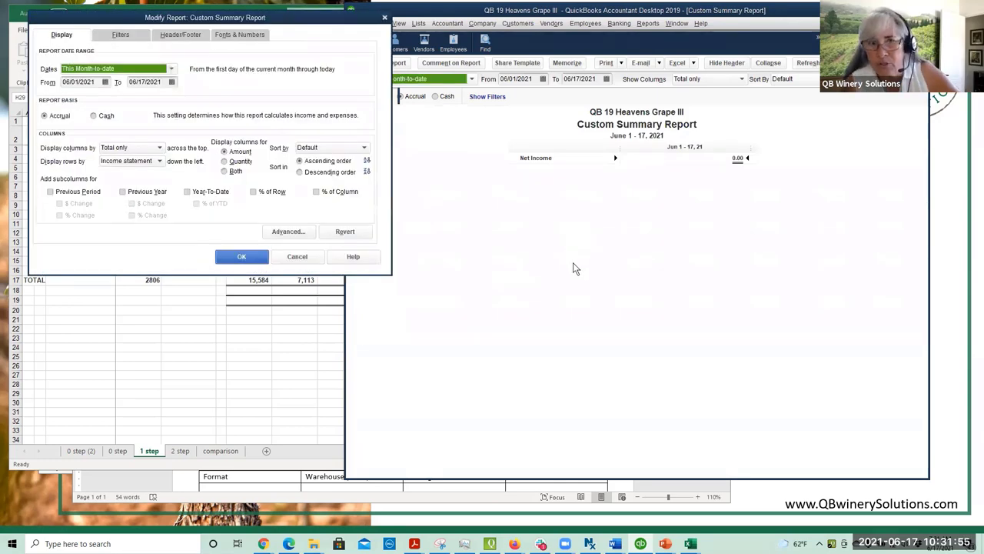
left_click(125, 163)
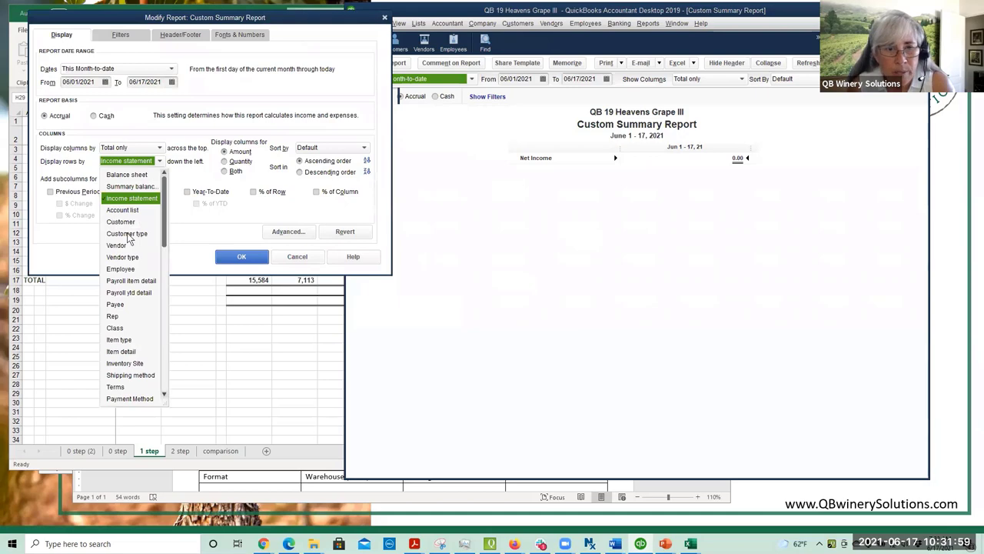
left_click(123, 221)
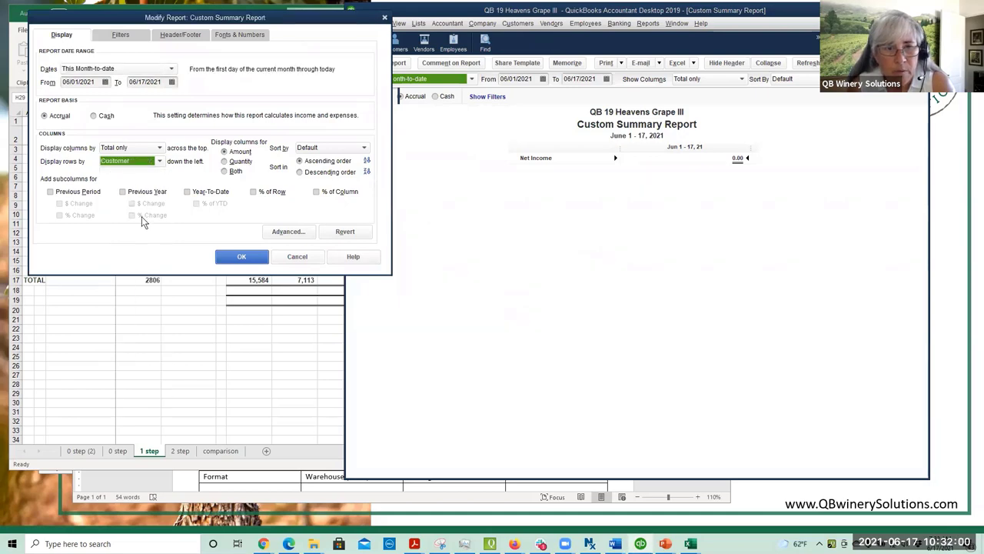
left_click(135, 149)
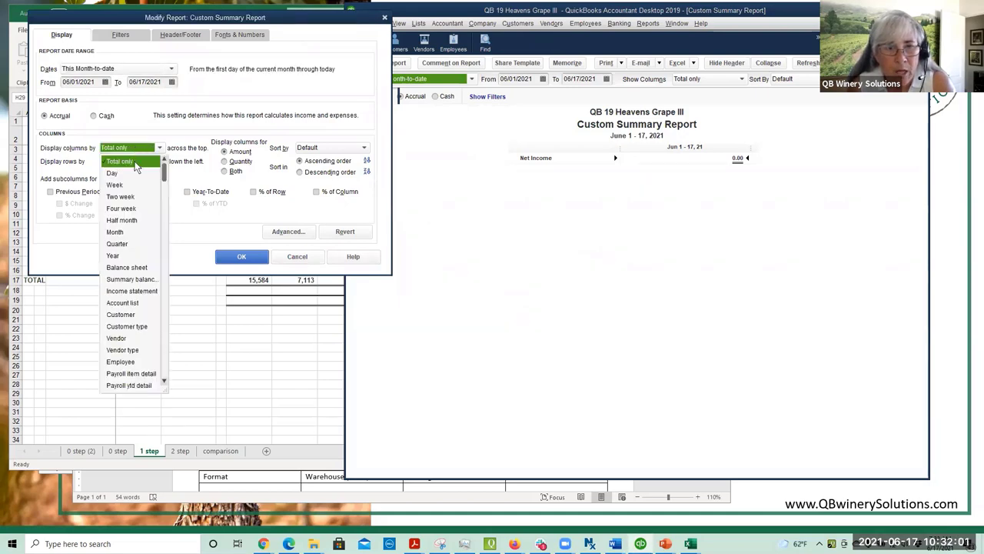
left_click(123, 303)
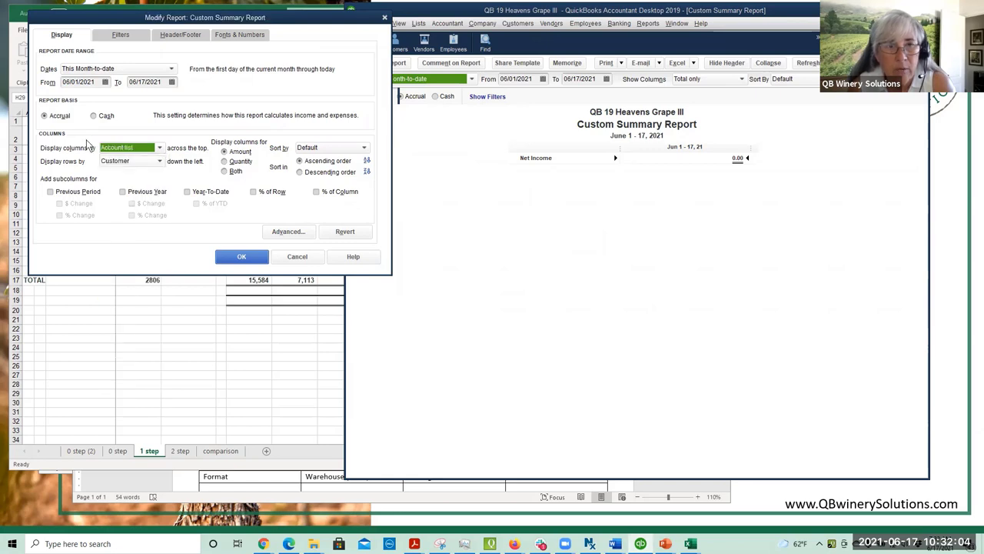
- Set the report's date range from 01/01/2019 to 12/31/2019
left_click(96, 83)
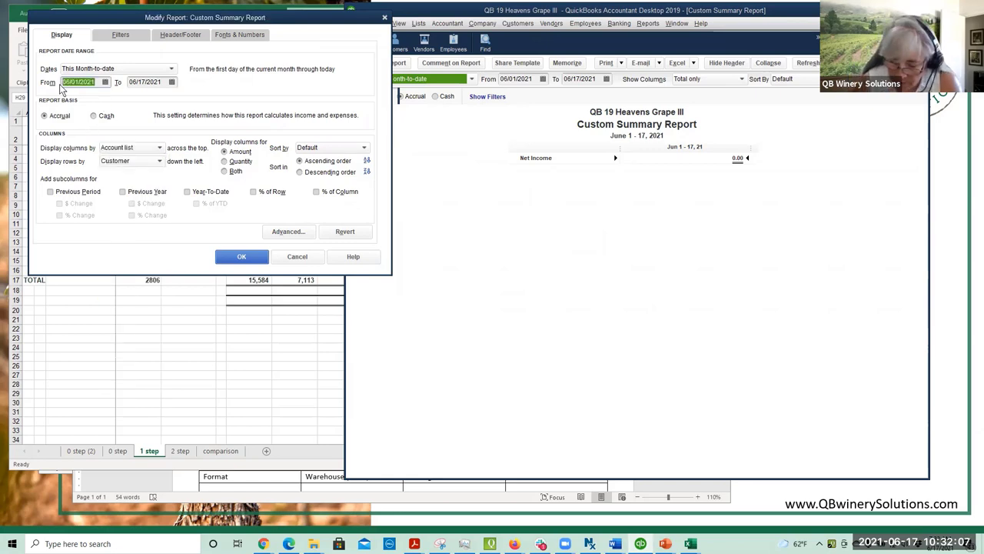
type("01011")
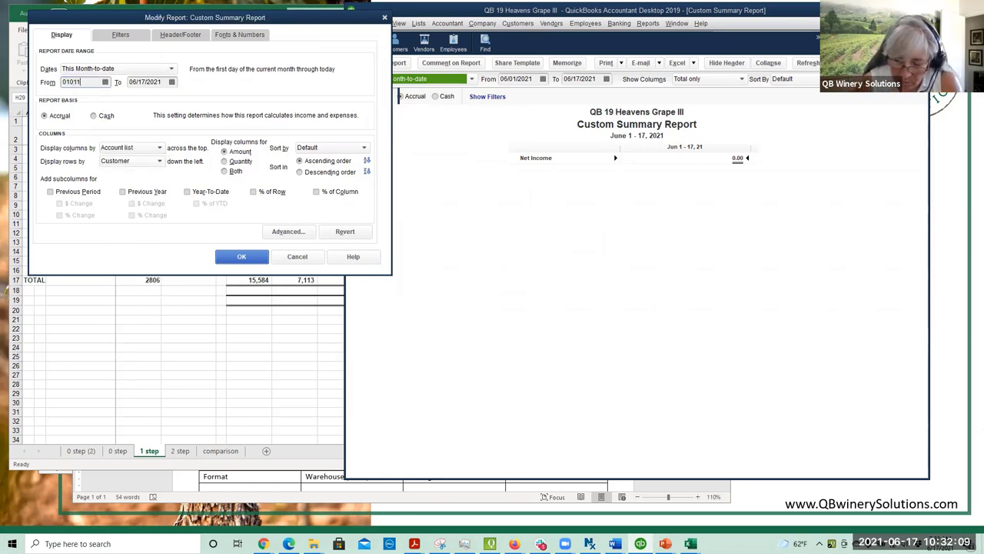
type("9")
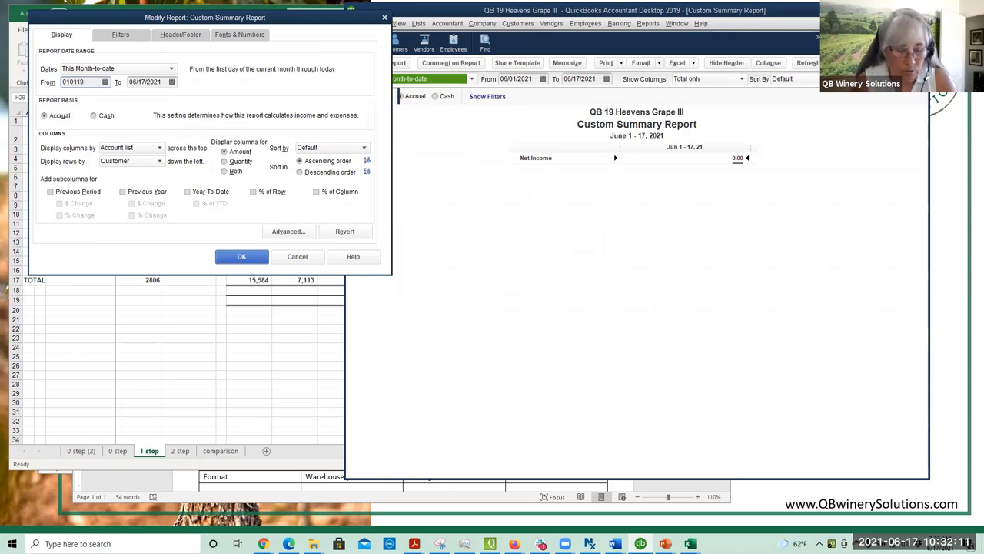
key("Tab")
type("12/31/2019")
key("Tab")
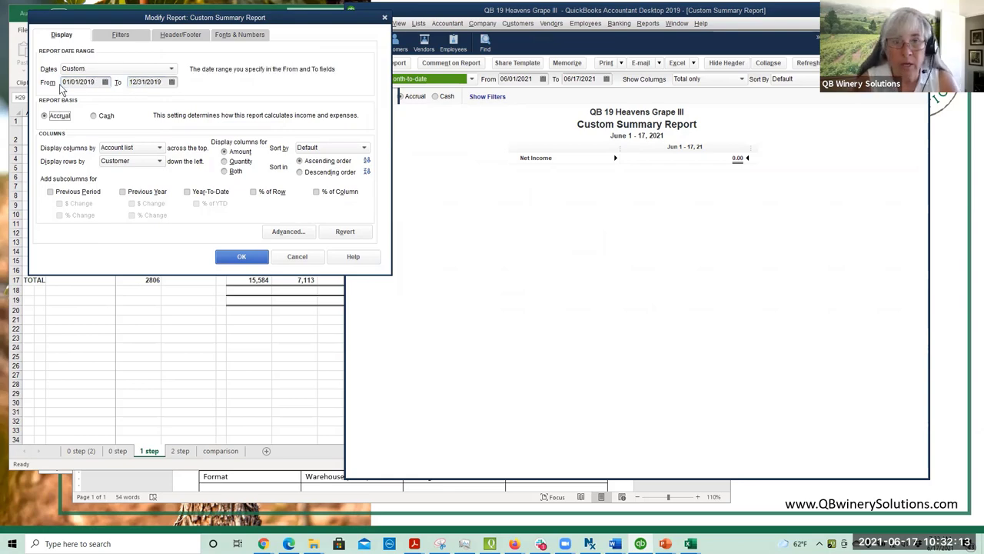
- Filter the report to the Glass, Labels, Foils (capsules) and Corks/Screwcaps accounts under BOTTLING, and generate it
left_click(142, 37)
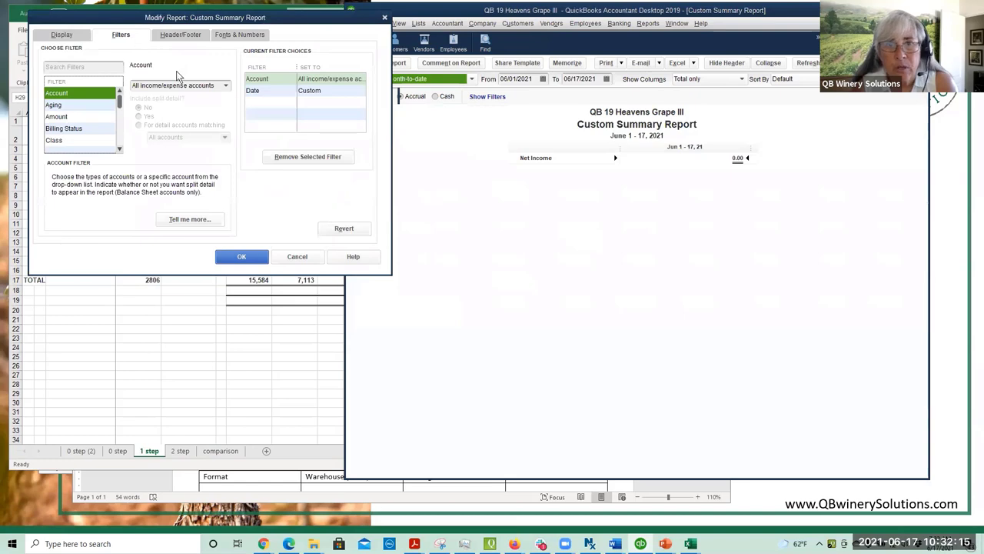
left_click(223, 87)
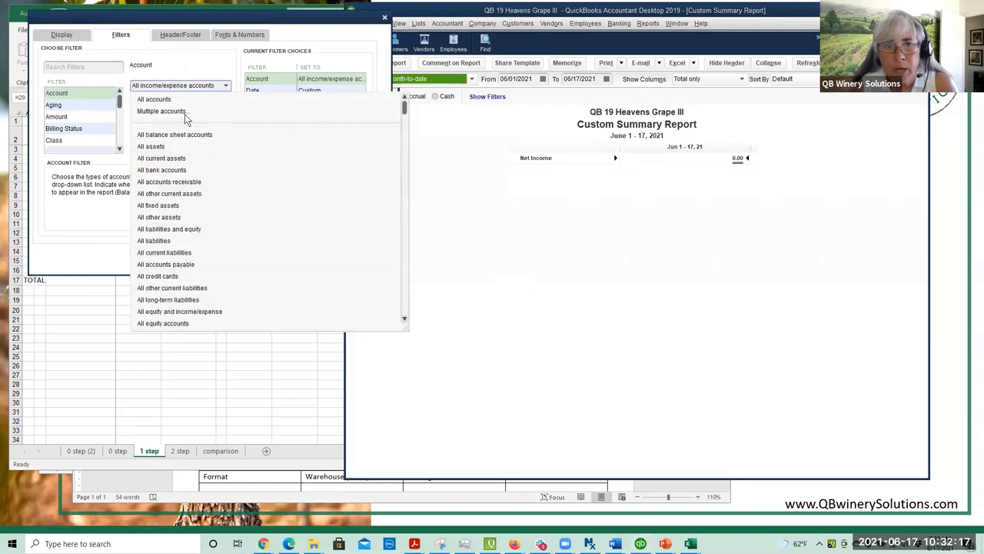
left_click(185, 113)
left_click_drag(228, 63, 225, 129)
scroll(158, 121, "down", 1)
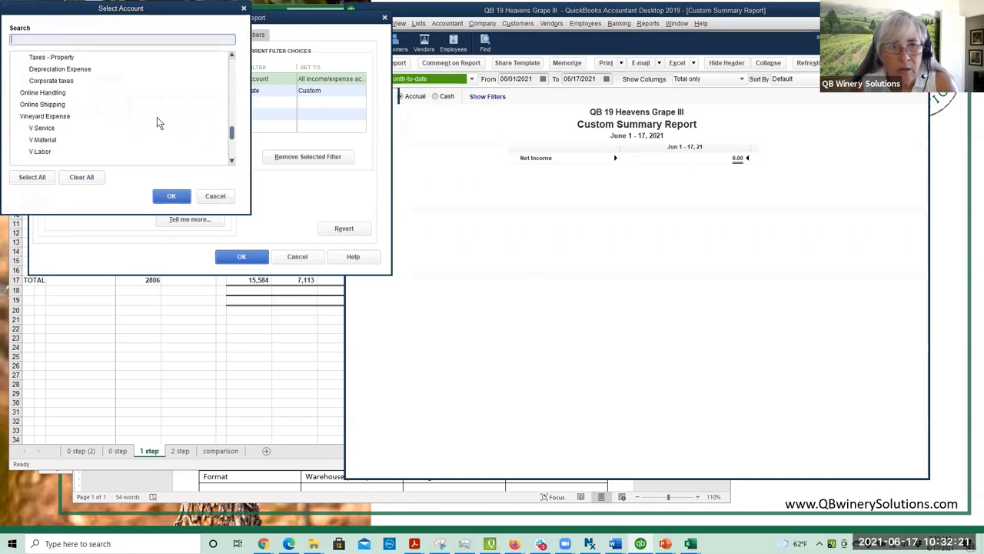
scroll(155, 123, "down", 2)
scroll(154, 122, "down", 5)
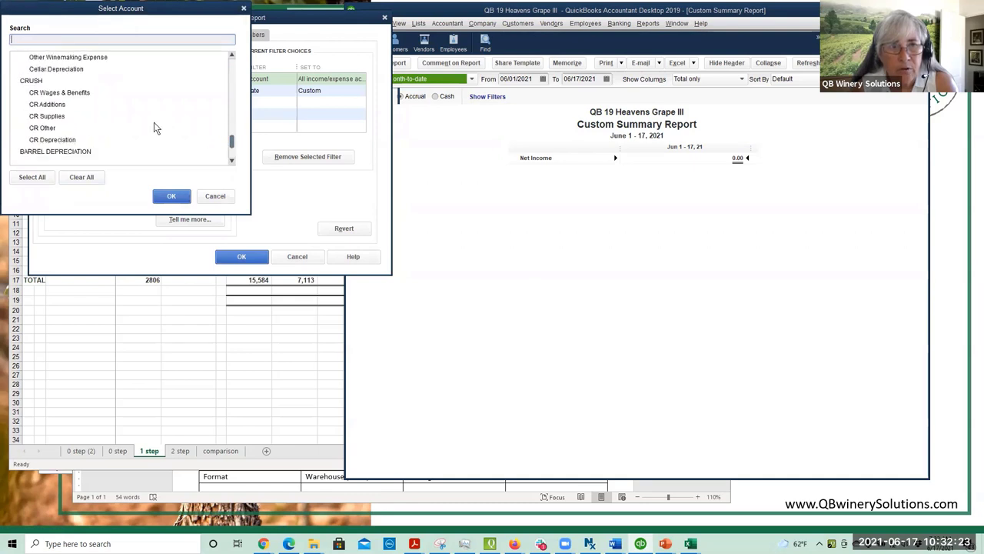
scroll(153, 123, "down", 3)
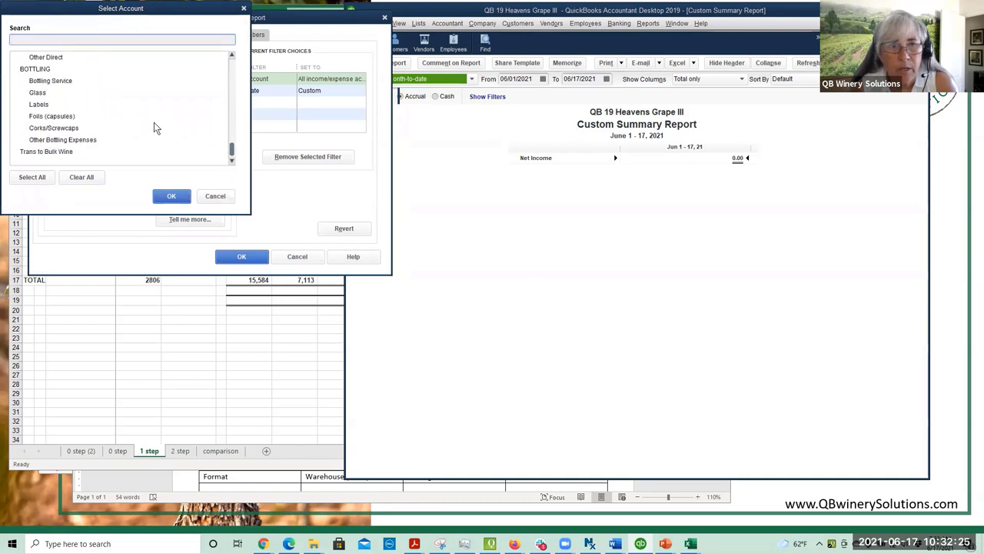
left_click(23, 81)
left_click(24, 92)
left_click(25, 103)
left_click(26, 116)
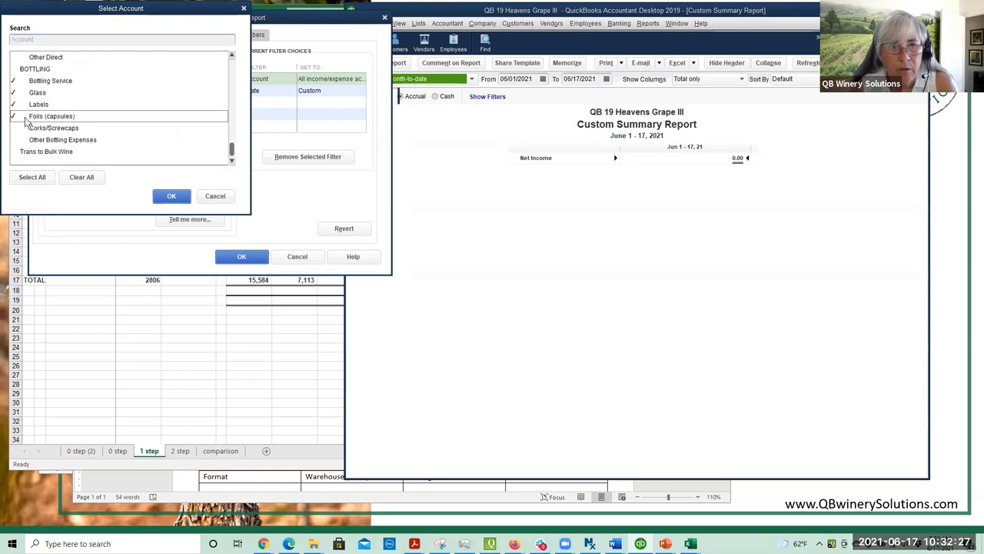
left_click(23, 82)
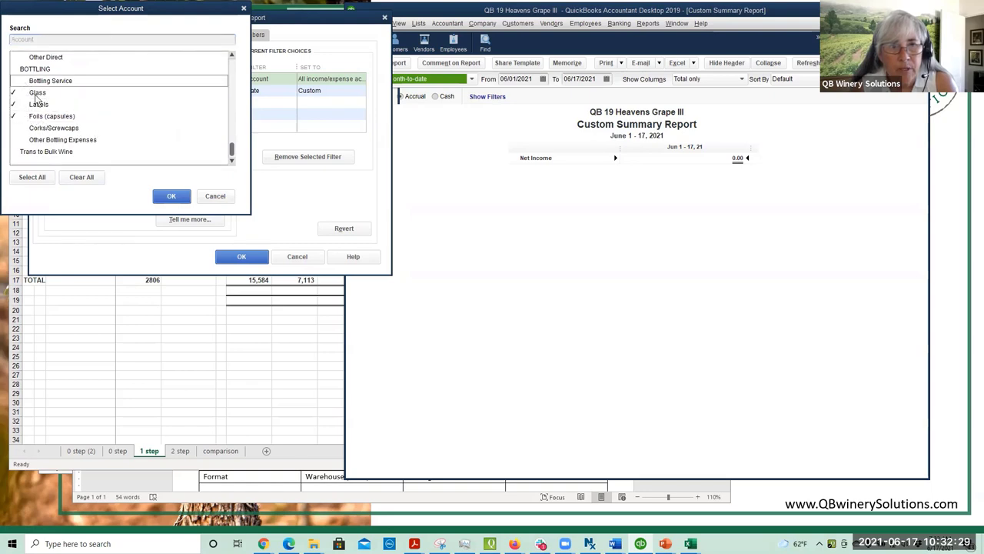
left_click(25, 128)
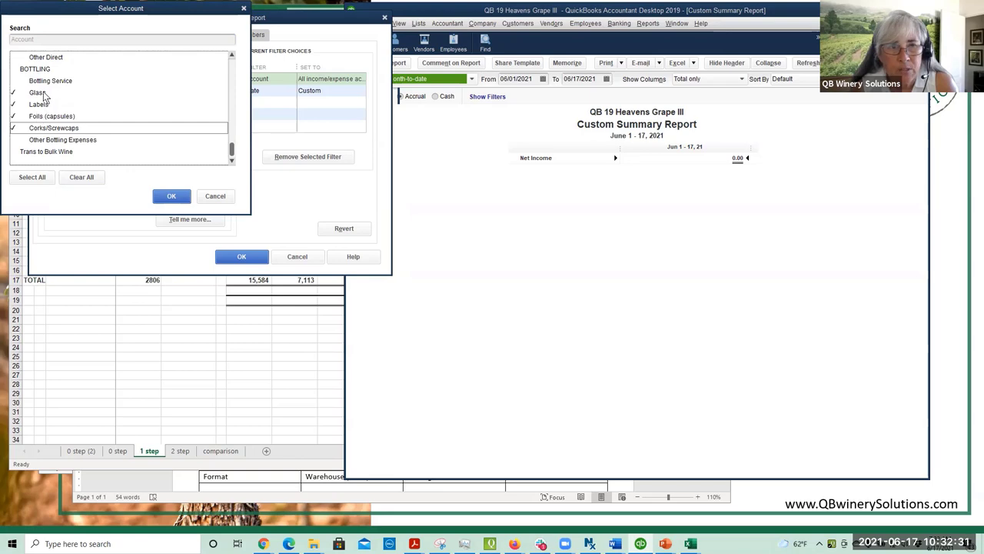
left_click(176, 199)
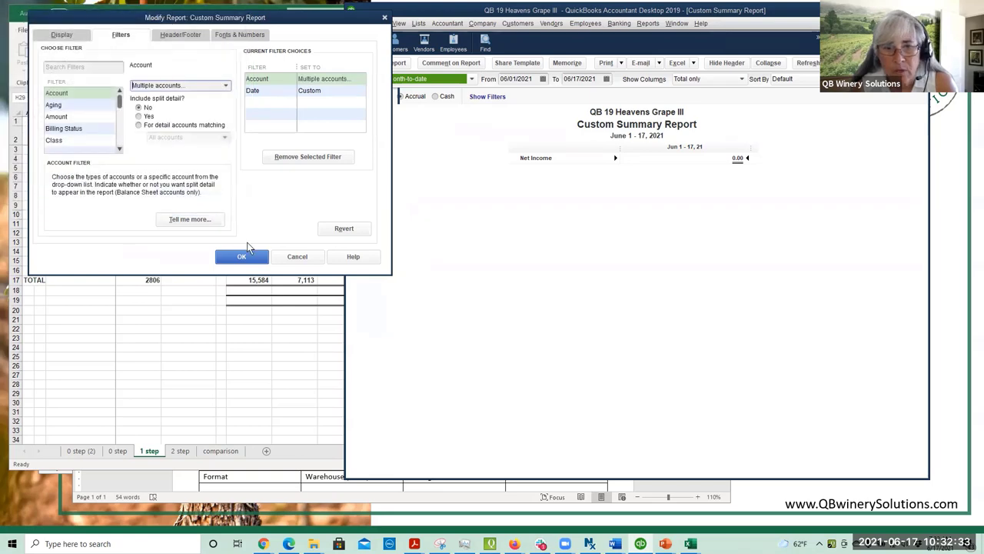
left_click(252, 257)
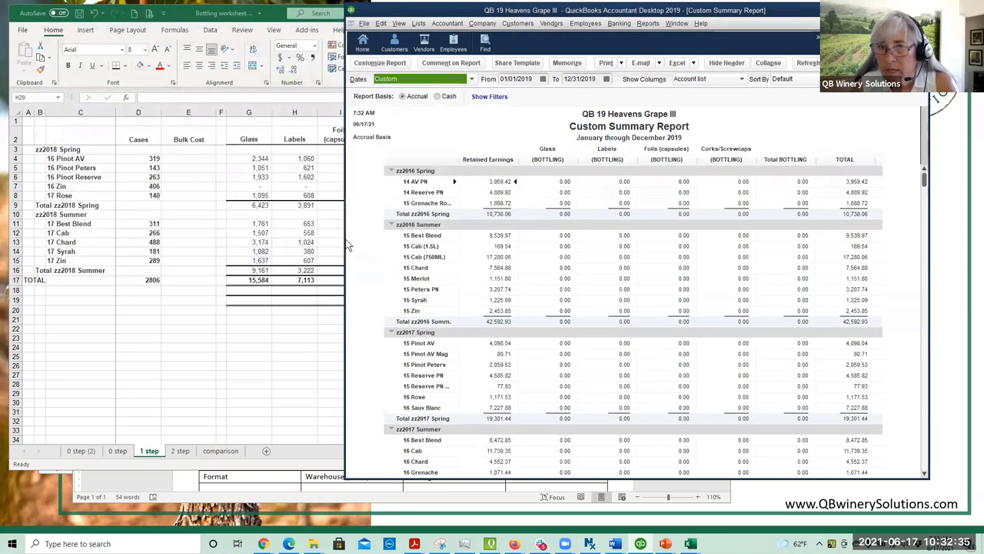
- Change the report's column display to Income statement and review its display settings
scroll(373, 234, "down", 1)
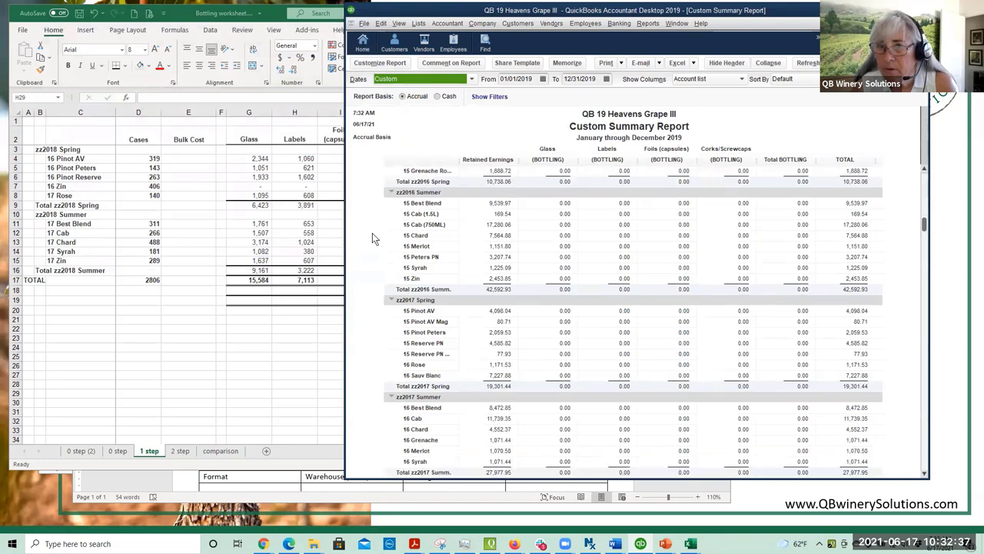
scroll(372, 239, "up", 1)
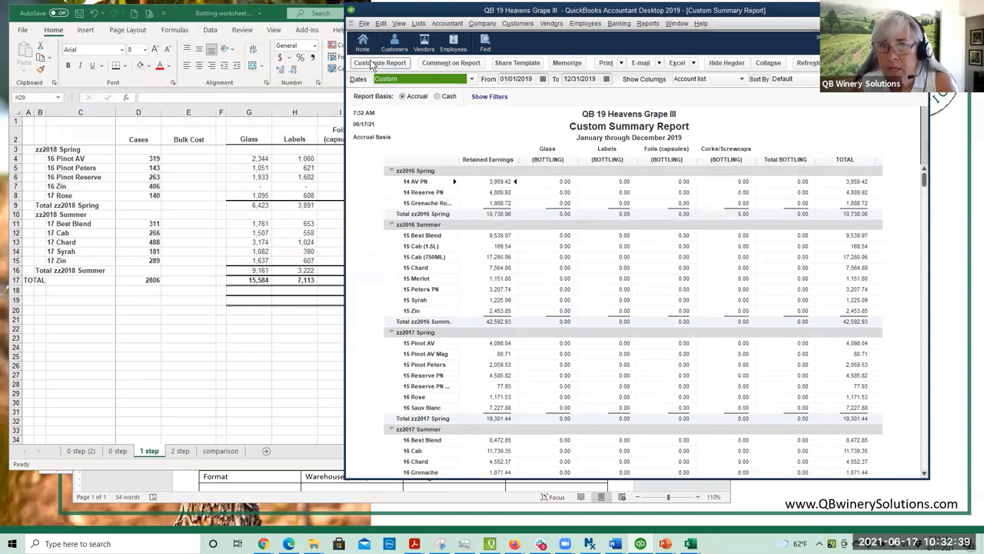
left_click(372, 63)
left_click(142, 146)
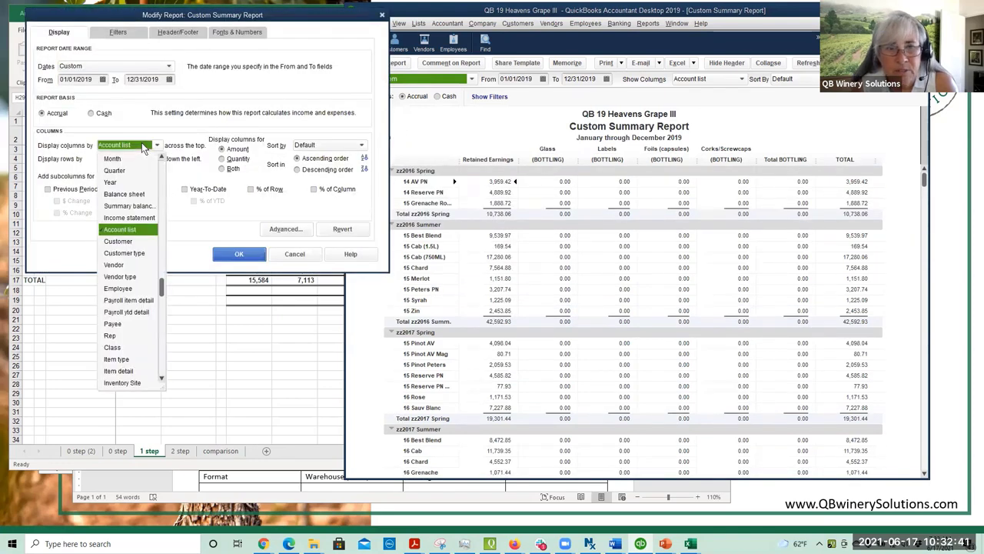
left_click(129, 219)
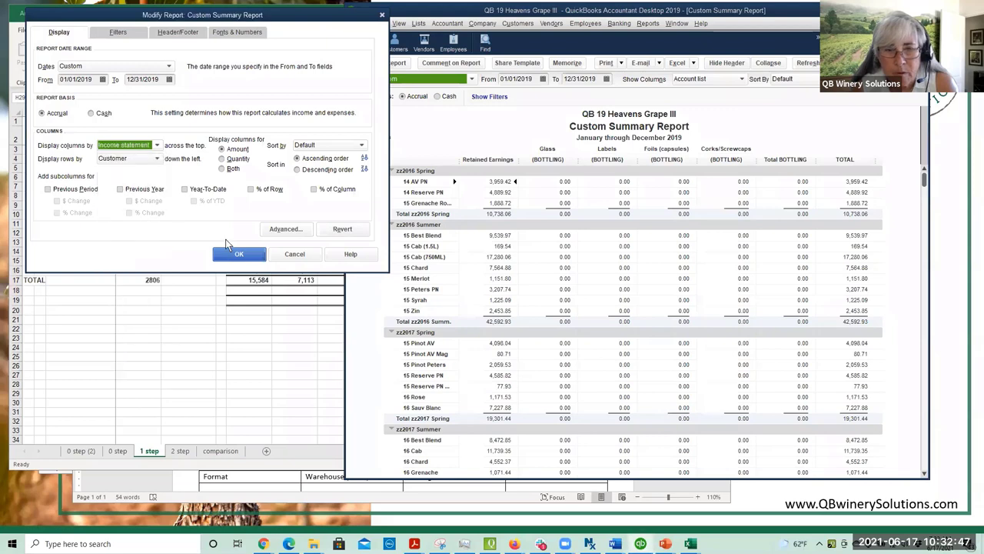
left_click(249, 252)
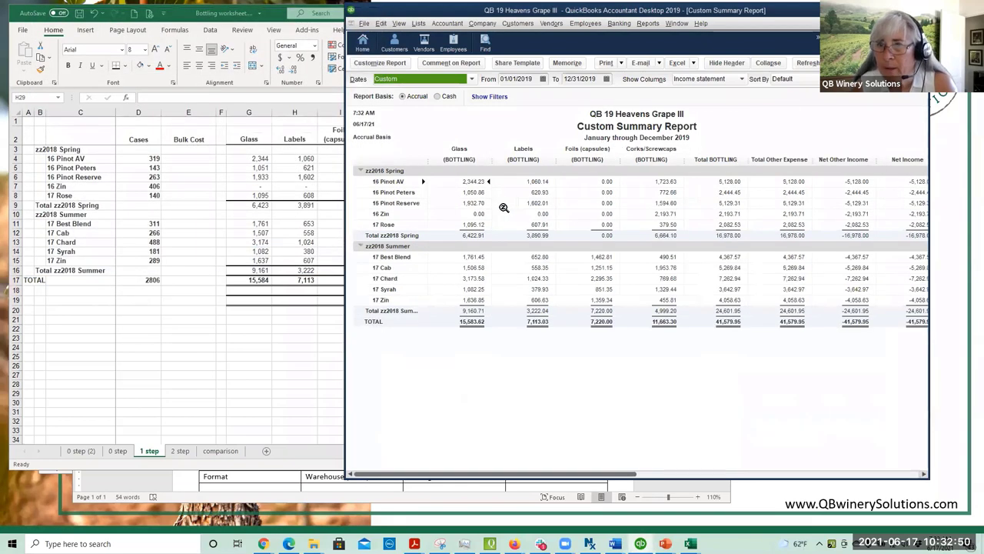
left_click(380, 63)
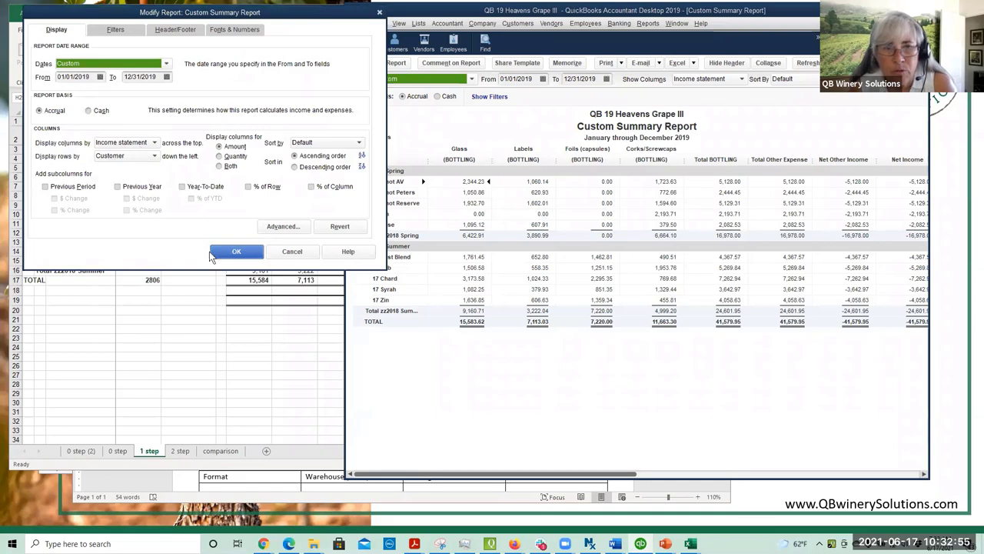
left_click(237, 252)
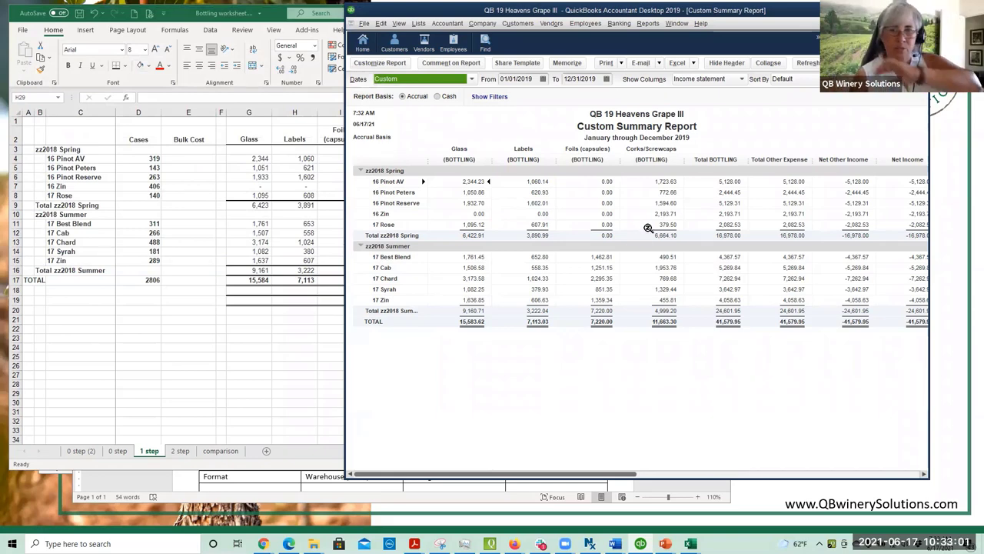
- Switch to the Excel bottling worksheet and examine the direct costs per wine and the Total Bottling amount in M19
left_click(261, 231)
left_click_drag(253, 158, 392, 260)
left_click(516, 303)
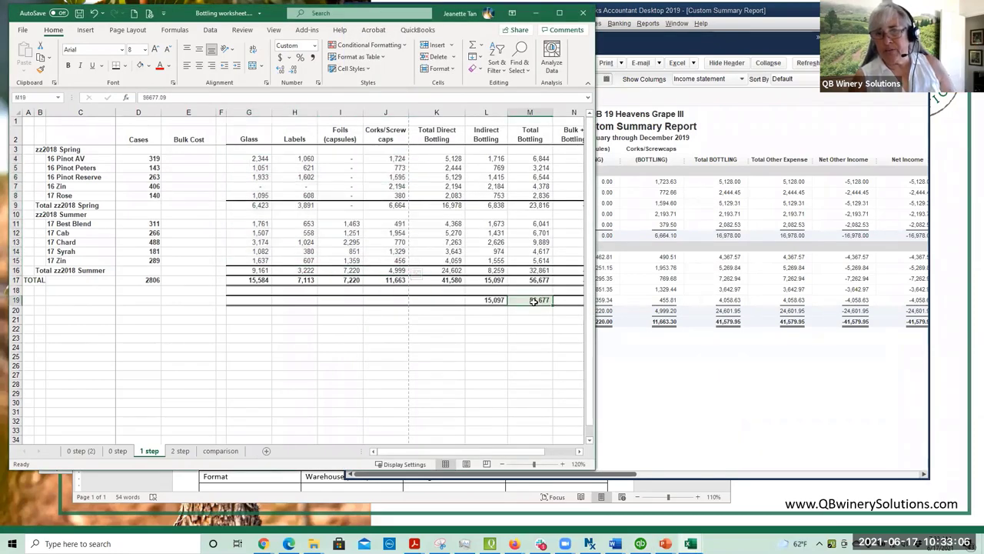
- Switch to QuickBooks and show the BOTTLING section of the open Profit & Loss report
left_click(692, 357)
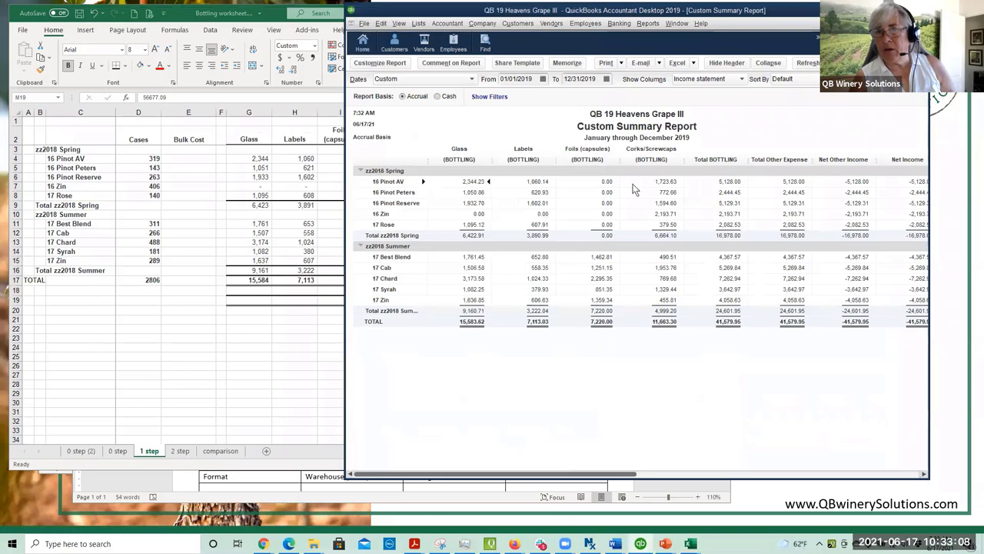
left_click(678, 24)
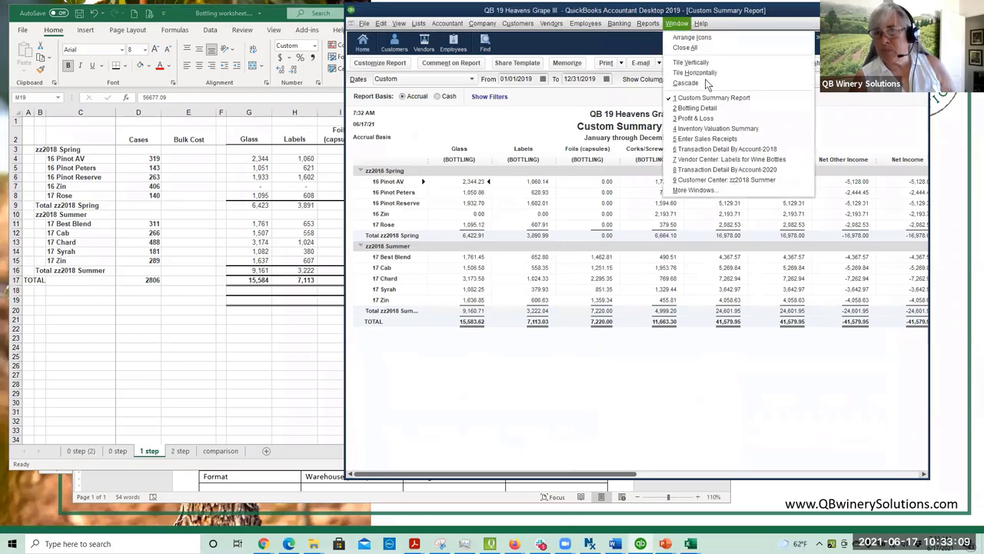
left_click(696, 118)
scroll(663, 223, "down", 1)
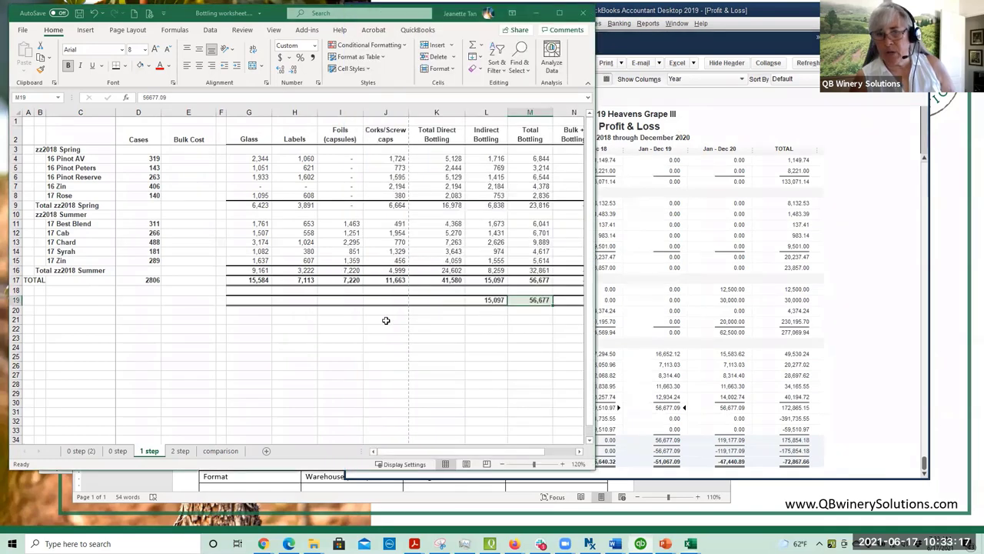
- Inspect the indirect bottling formula in L19 of the Excel worksheet and return to the Profit & Loss report in QuickBooks
key("alt+Tab")
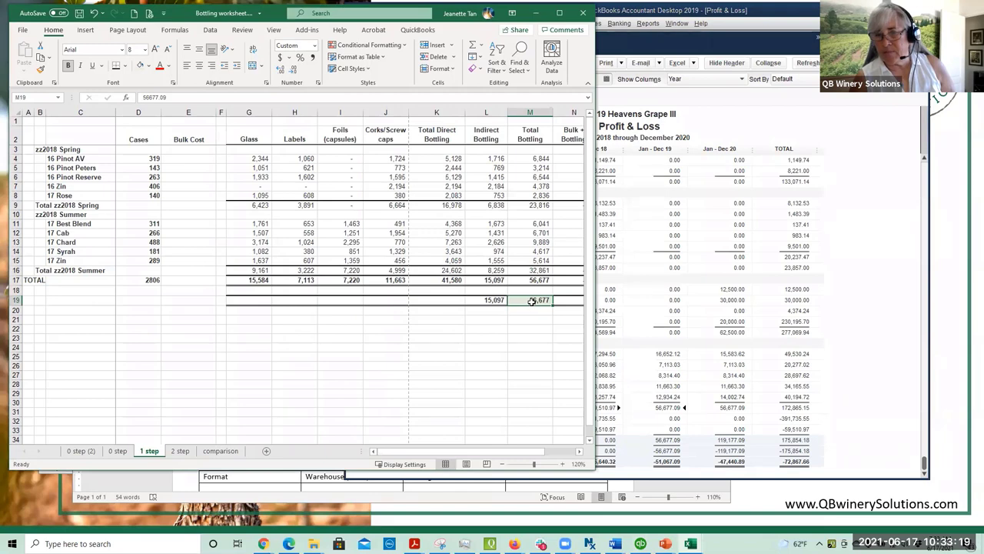
left_click(490, 300)
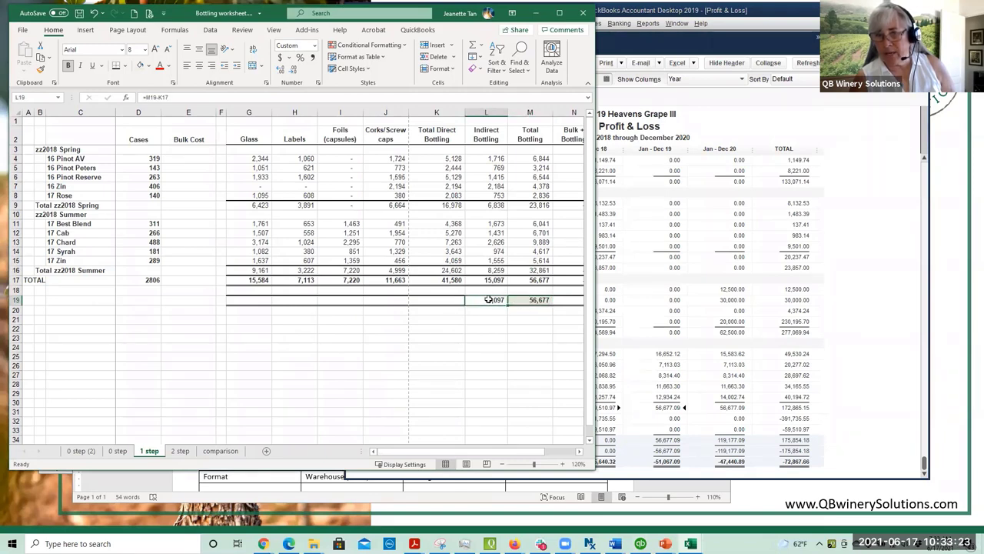
double_click(490, 300)
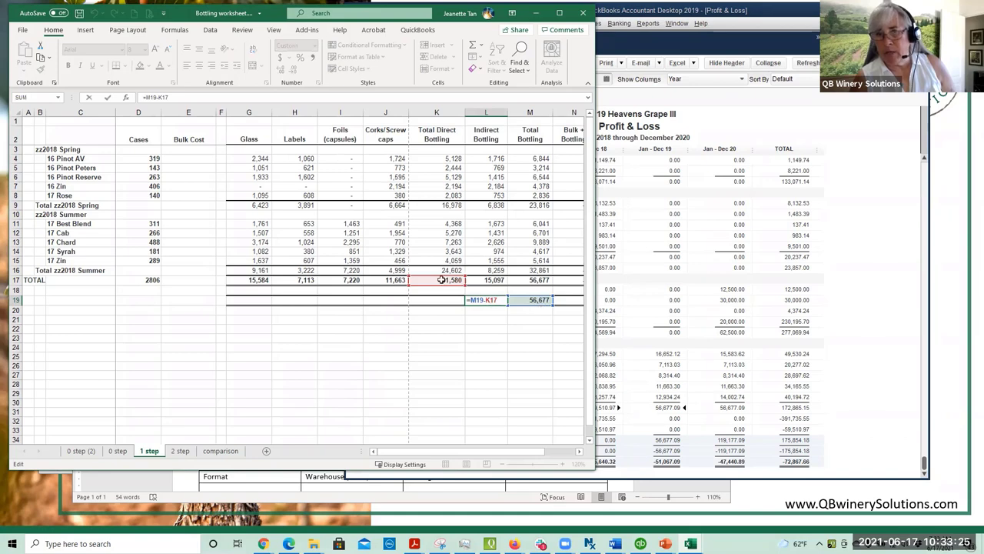
left_click(509, 347)
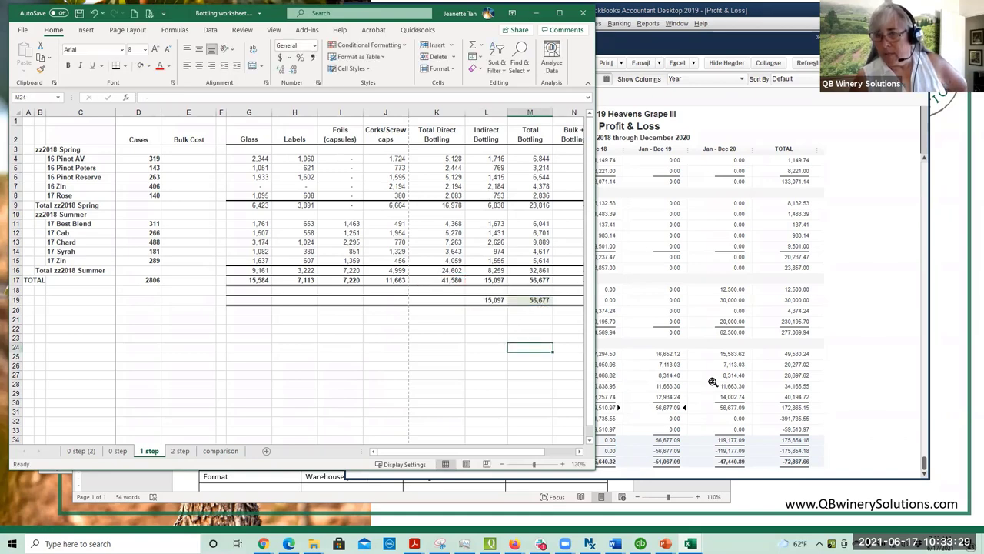
left_click(702, 393)
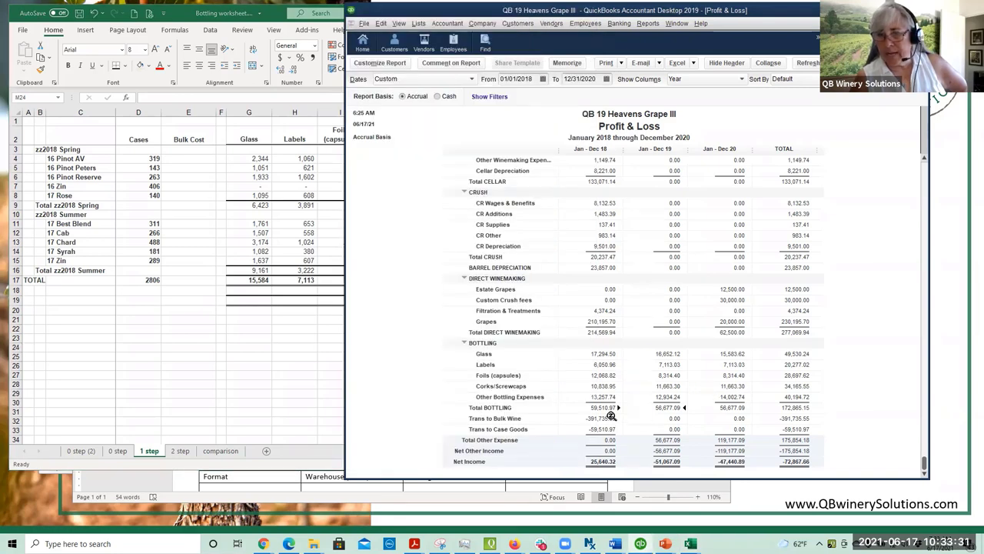
- Compare the Total Bottling amount in M19 of the Excel 2 step sheet with the 2018 Total BOTTLING in the QuickBooks Profit & Loss
left_click(263, 353)
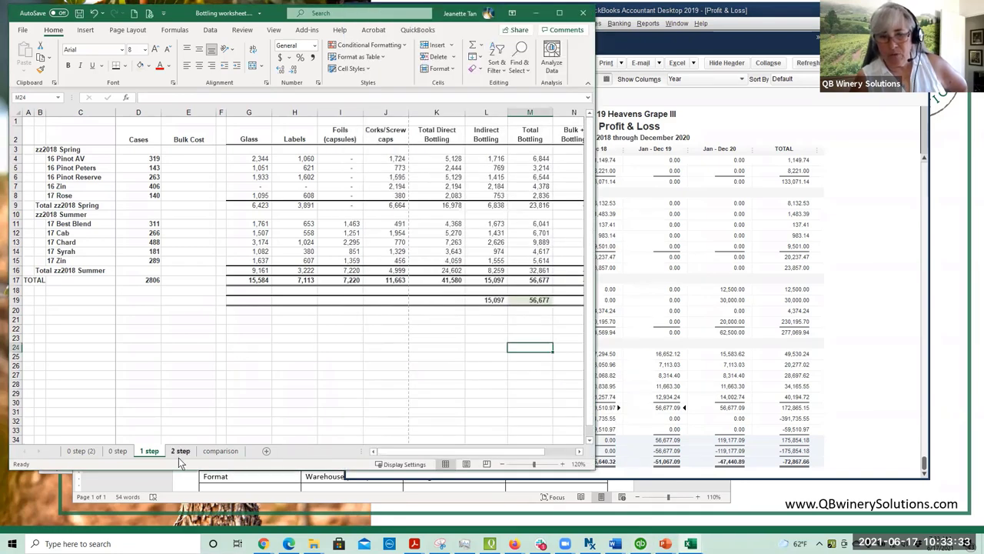
left_click(180, 451)
left_click(526, 309)
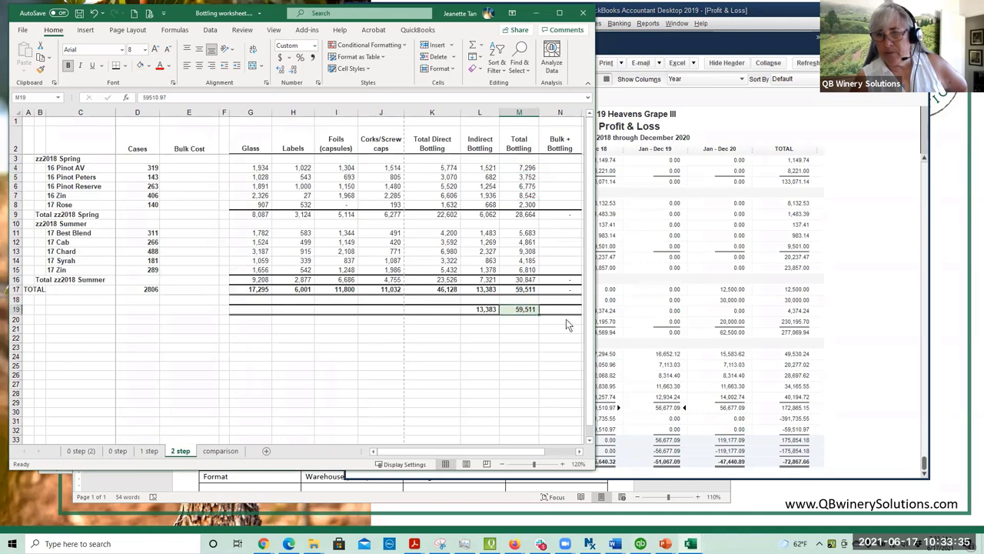
left_click(660, 371)
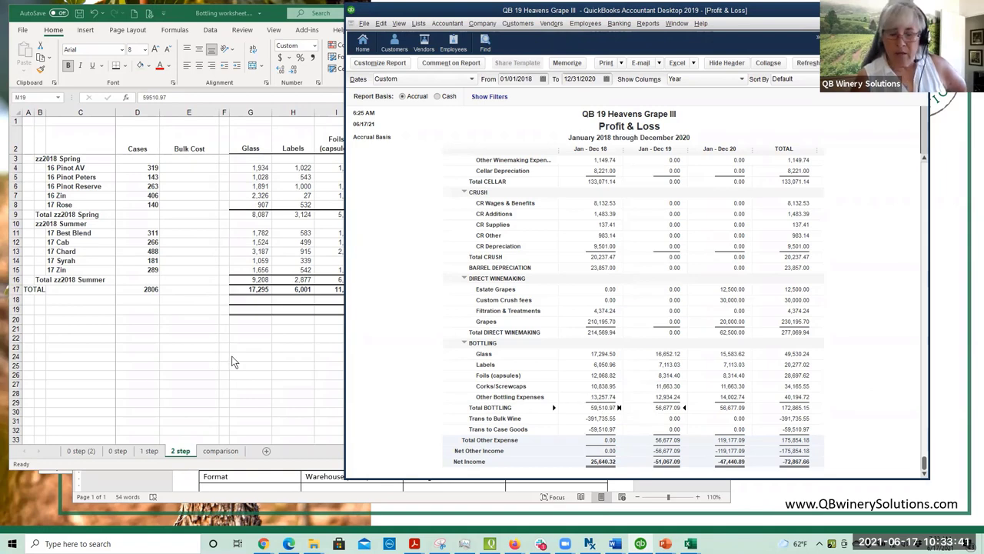
key("alt+Tab")
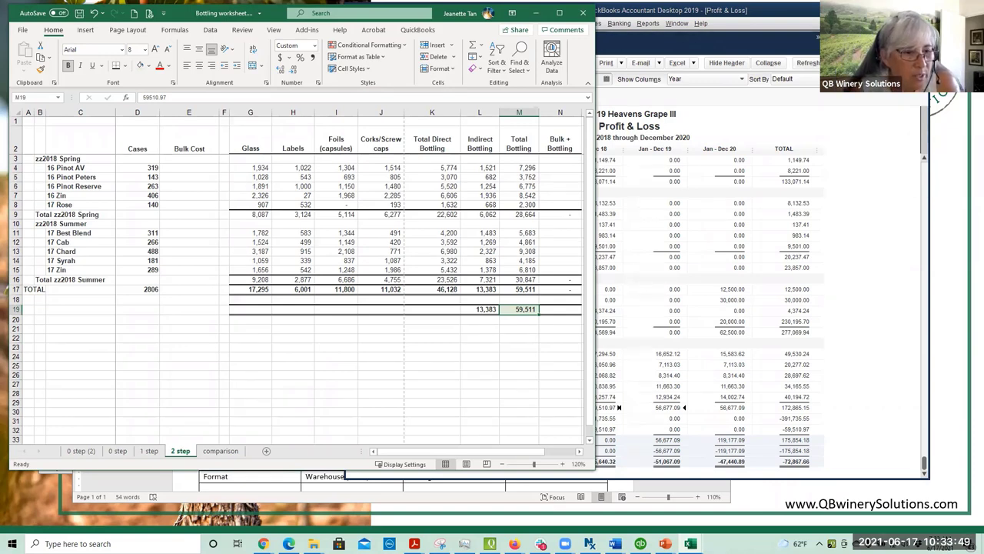
key("alt+Tab")
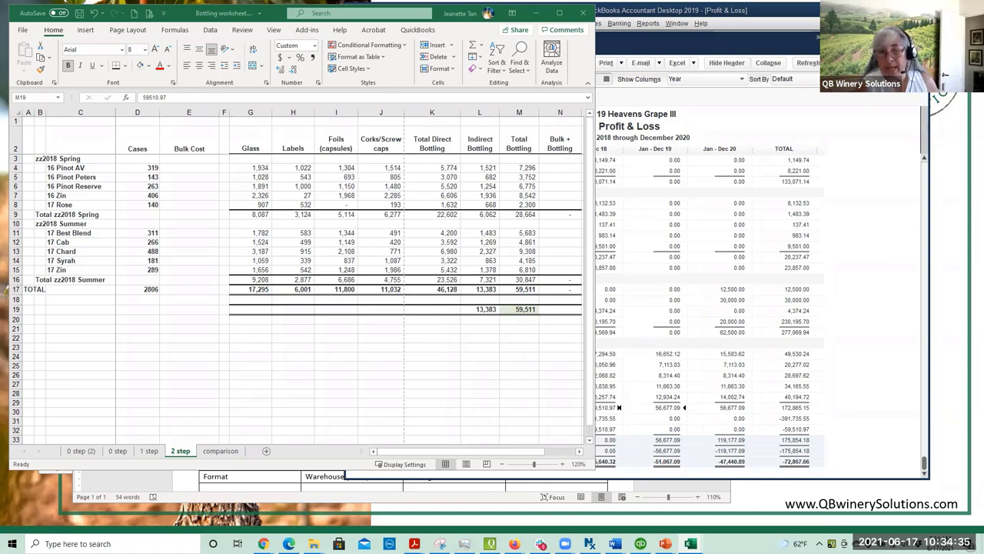
left_click(409, 340)
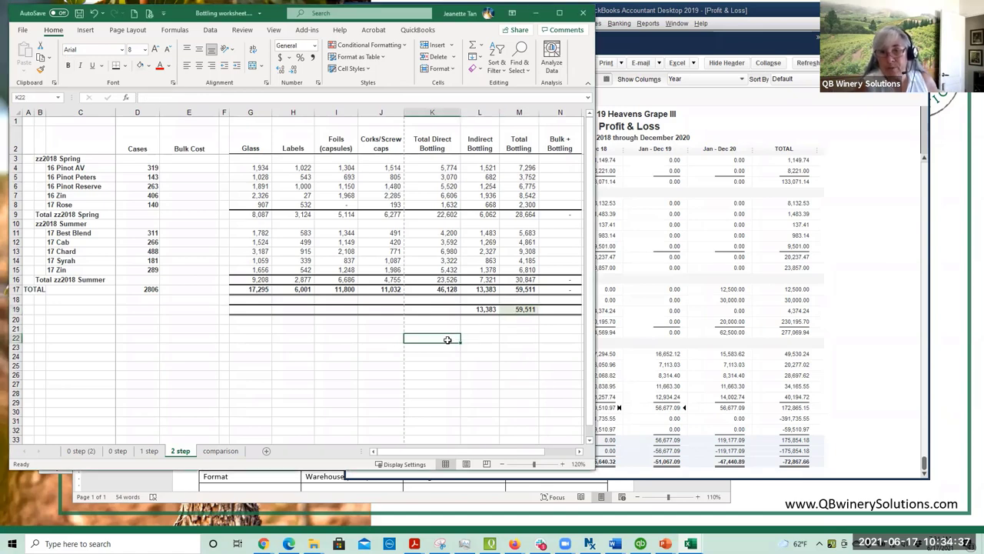
- In QuickBooks, drill from the 2020 Corks/Screwcaps amount into the Cork Supply Company bill and examine its 5,700 cork line
left_click(720, 121)
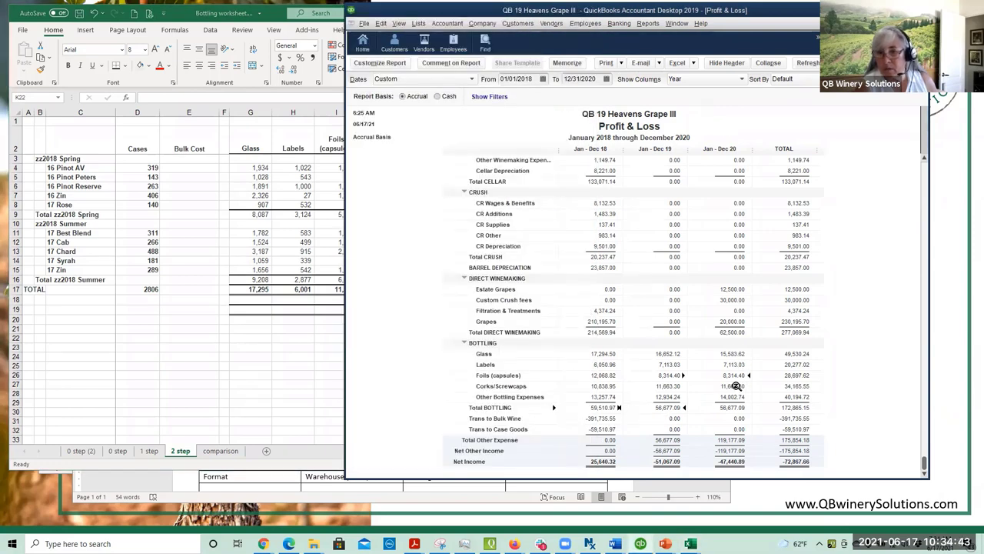
double_click(733, 386)
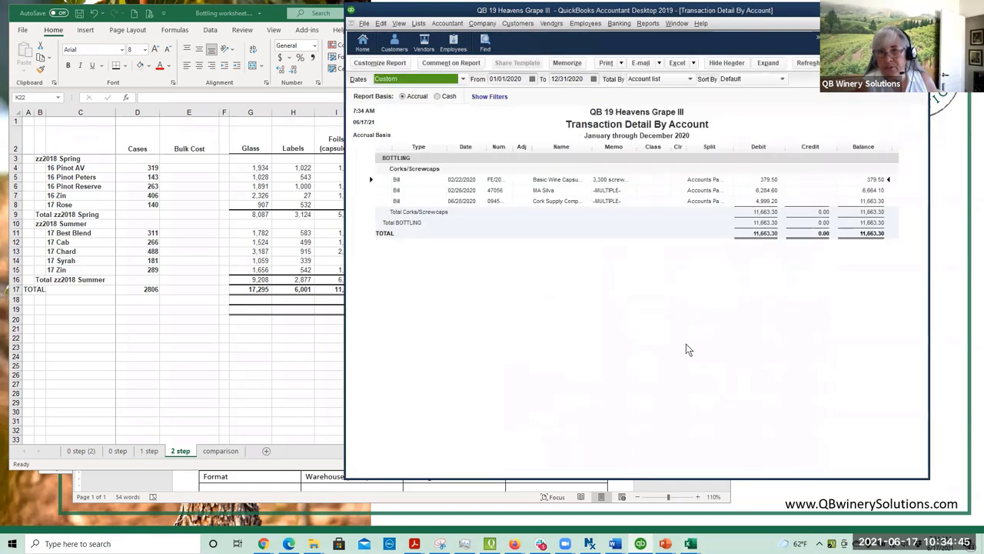
double_click(564, 203)
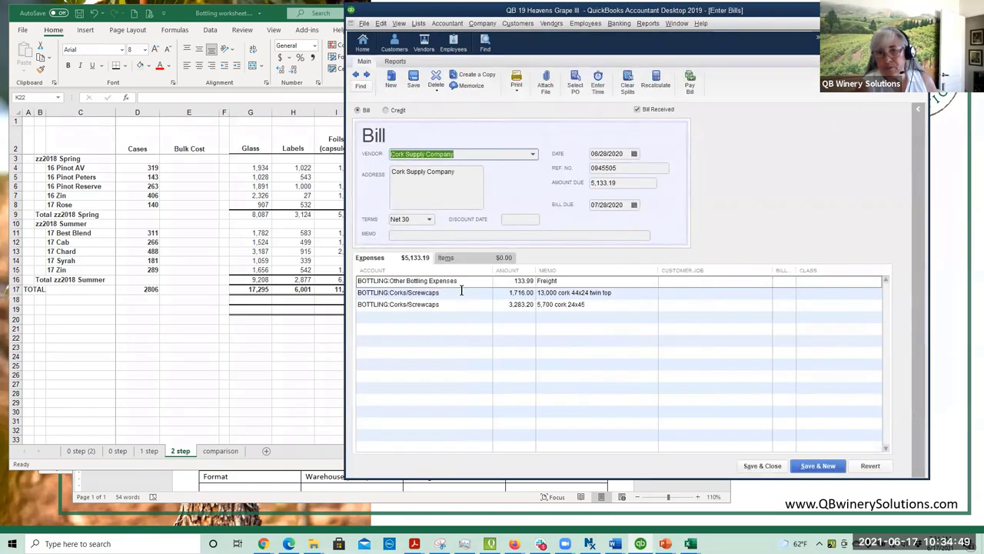
left_click(498, 307)
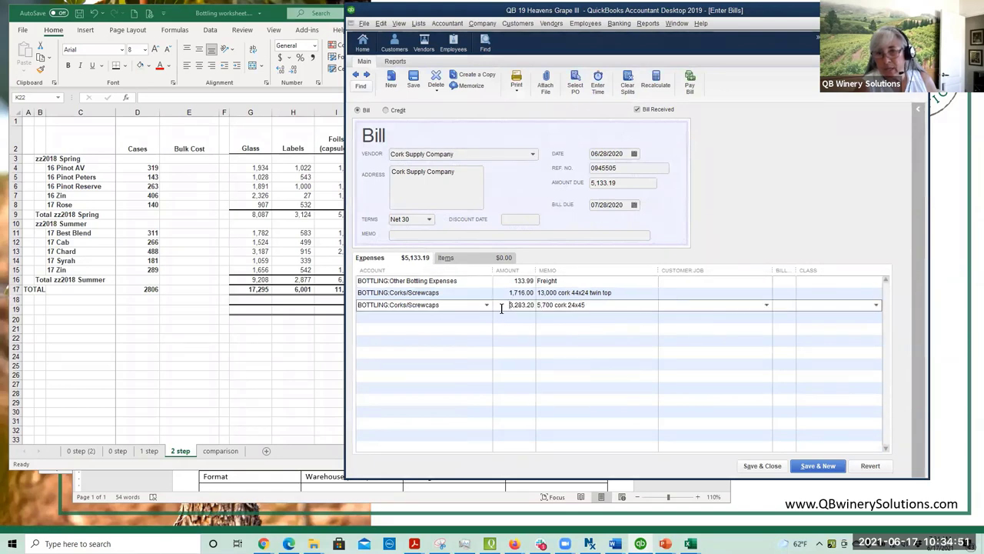
left_click(473, 318)
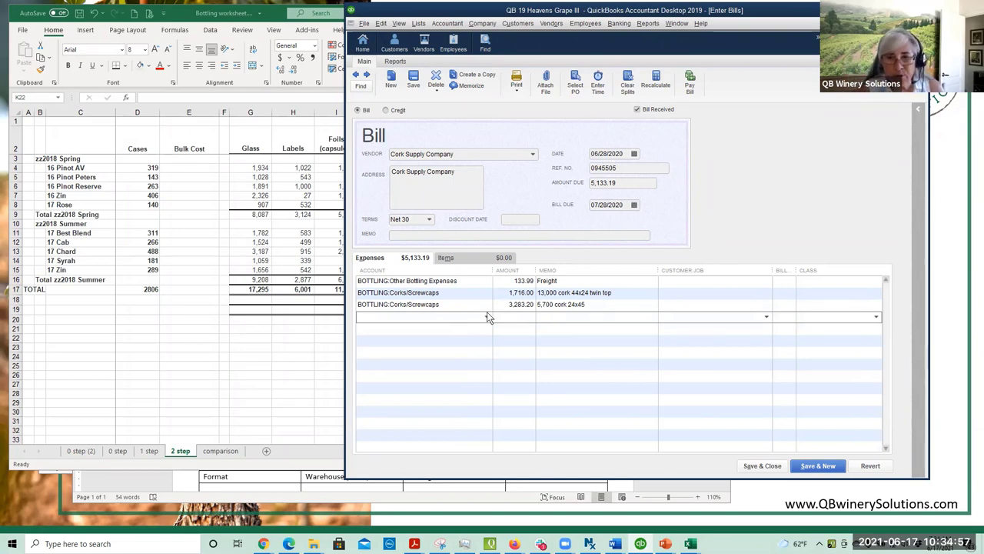
left_click(457, 304)
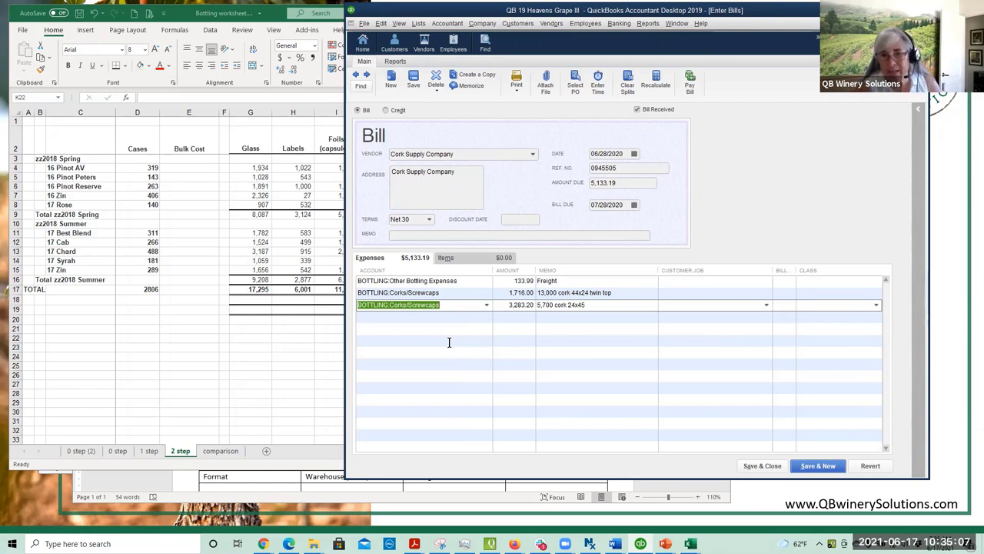
- Add a fourth expense line to the Cork Supply Company bill with Packaging Inventory as its account
left_click(467, 316)
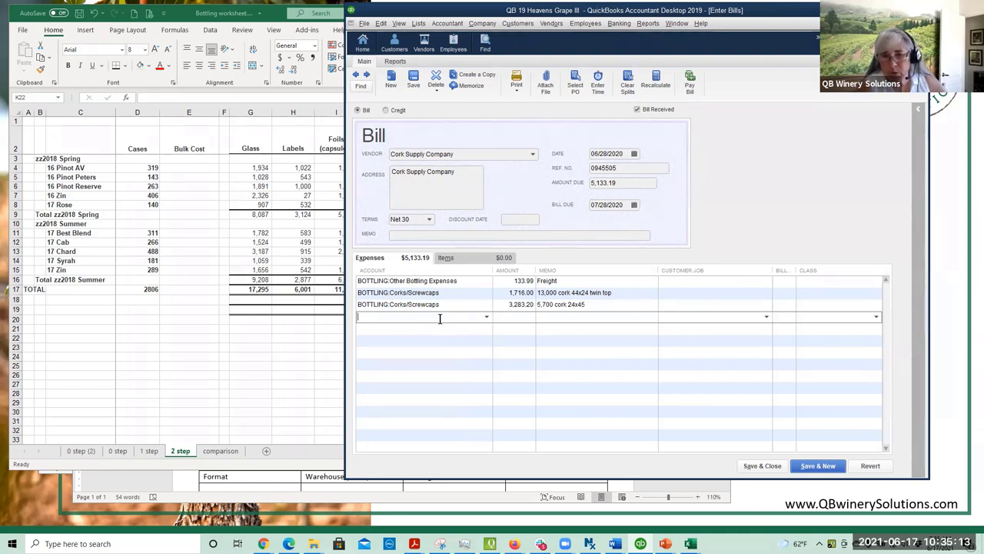
type("Book value of wine")
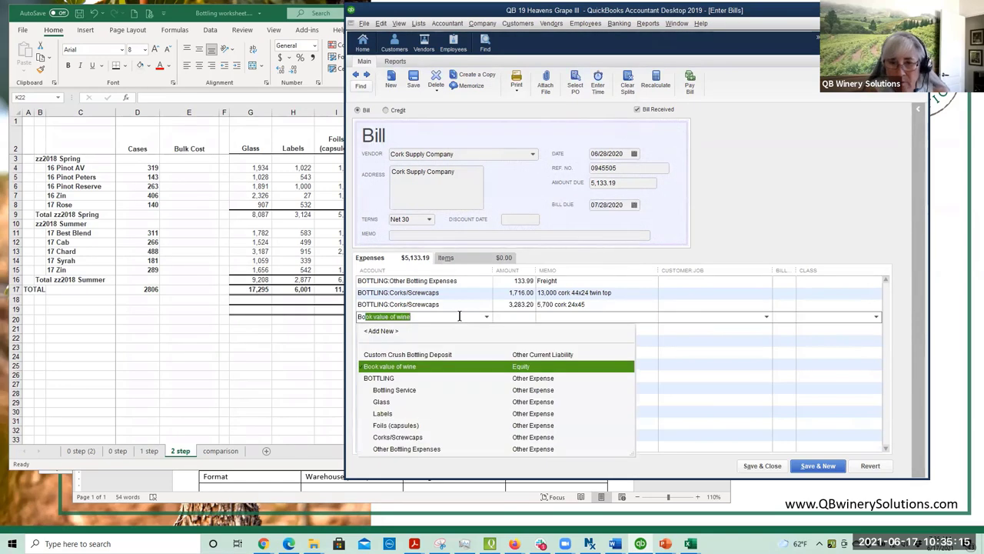
left_click(488, 317)
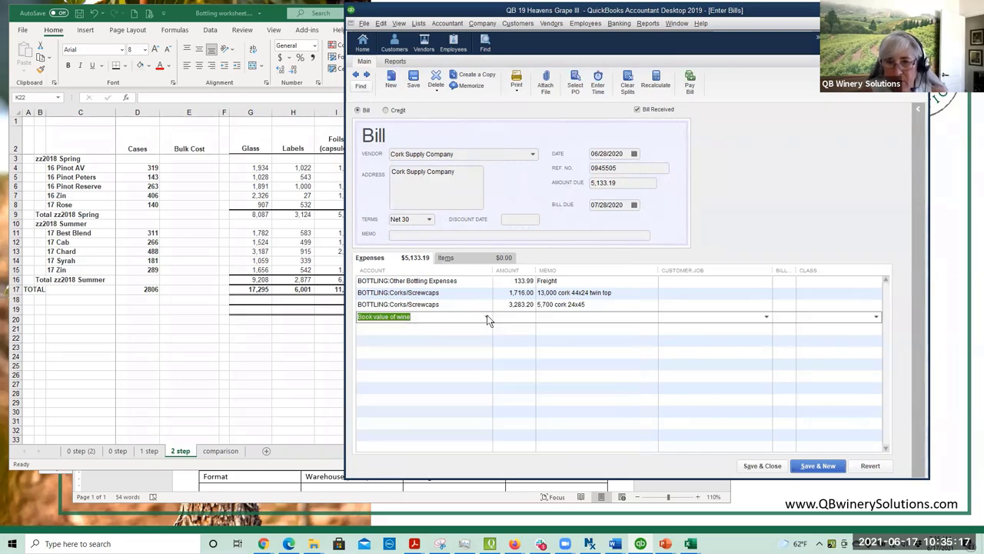
left_click(487, 317)
scroll(453, 190, "up", 10)
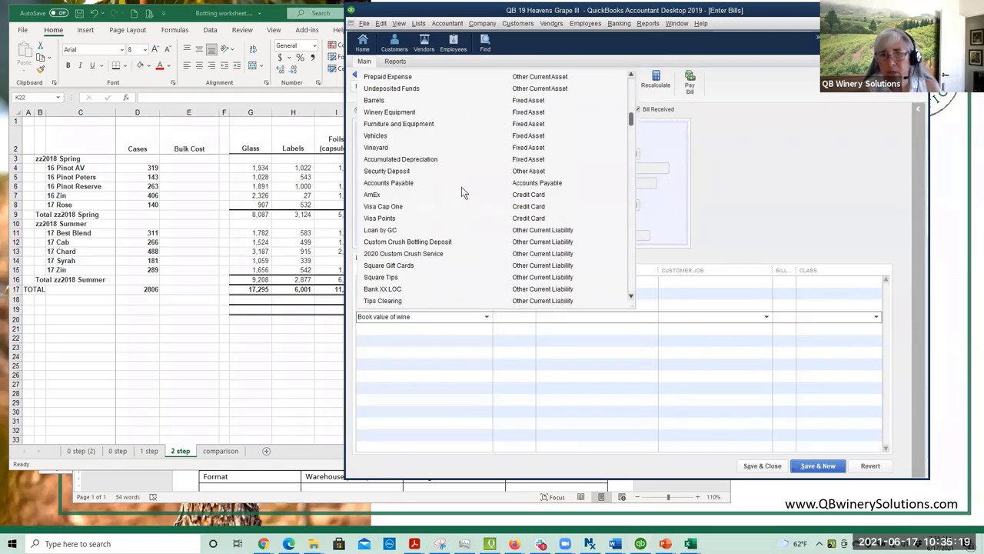
scroll(461, 193, "up", 1)
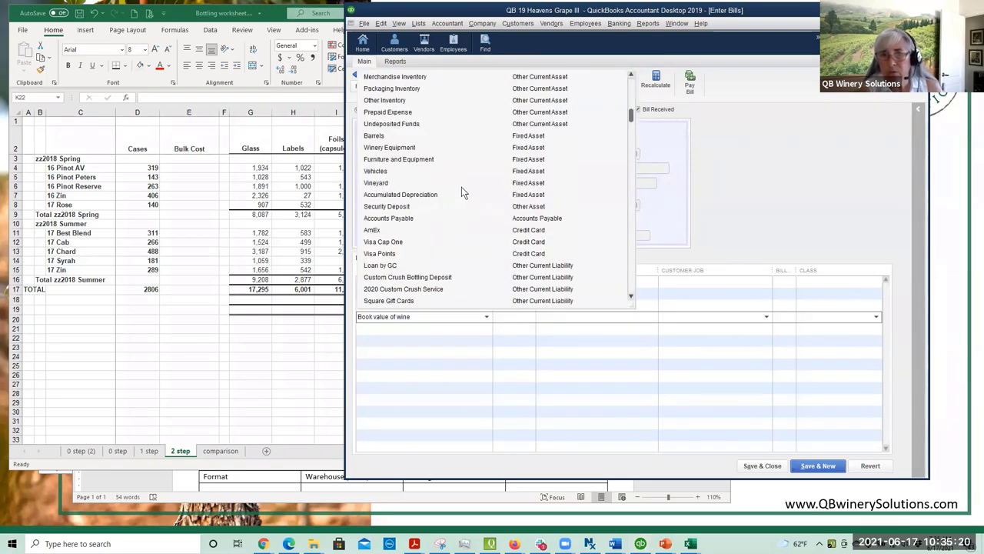
left_click(409, 78)
left_click(487, 316)
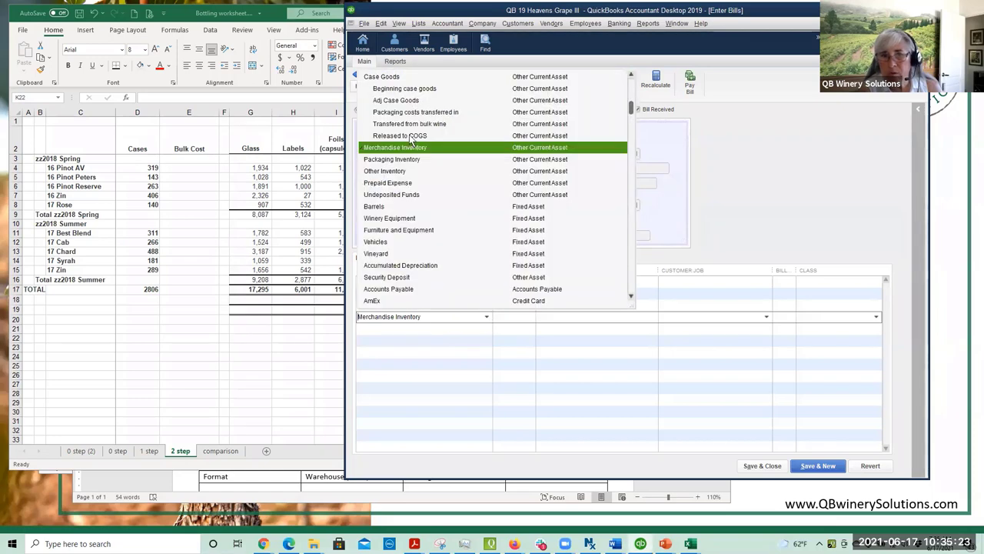
left_click(411, 162)
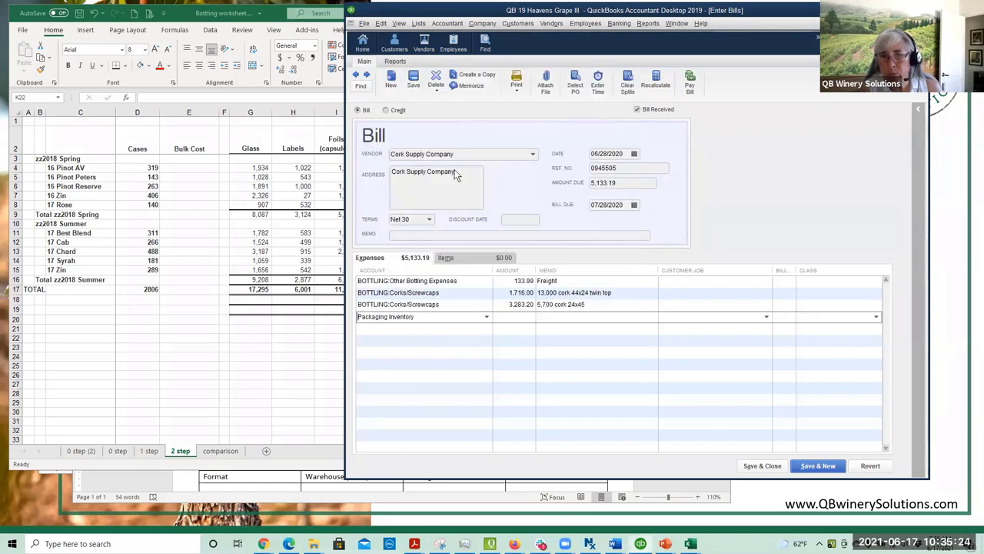
- Halve the amount of the bill's 5,700 cork line to 1,641.60
left_click(533, 305)
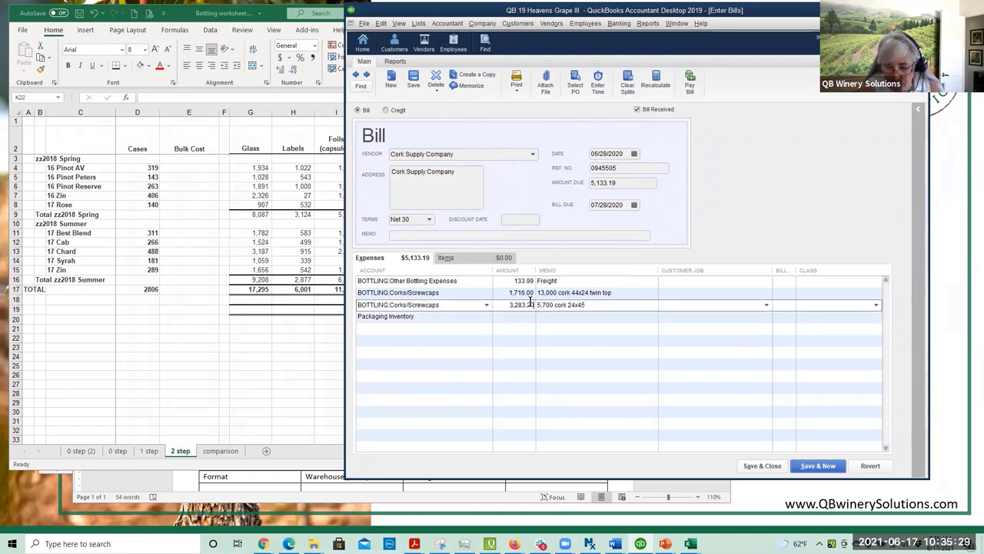
type("/")
type("2")
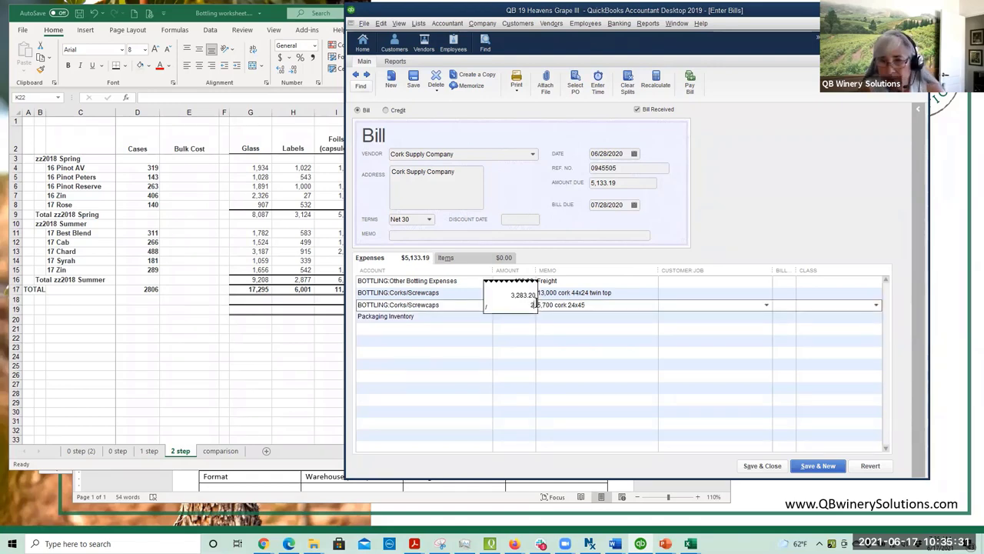
key("Return")
- Give the Packaging Inventory line an amount of 1,641.60 and the memo "2850 corks for 2021"
left_click(515, 317)
type("1641.60")
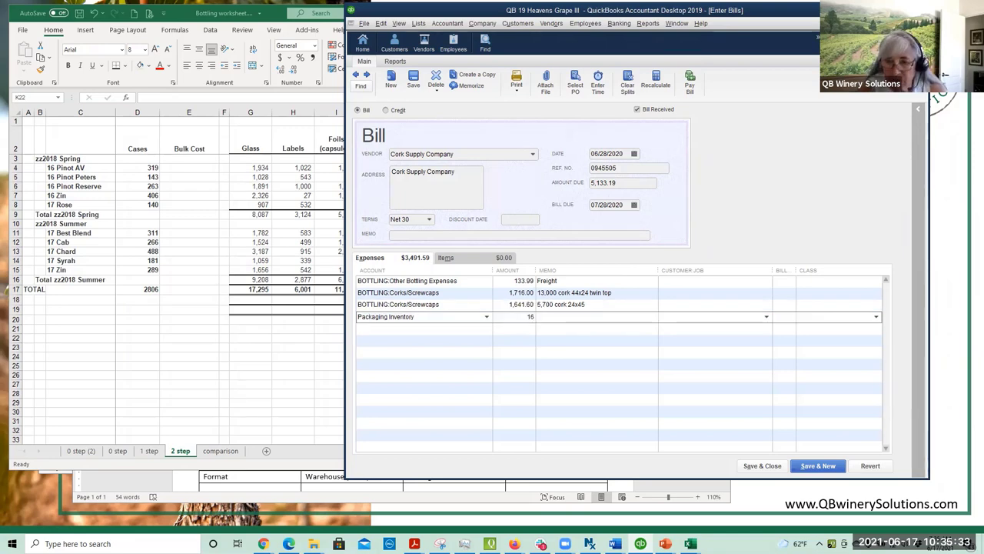
key("Tab")
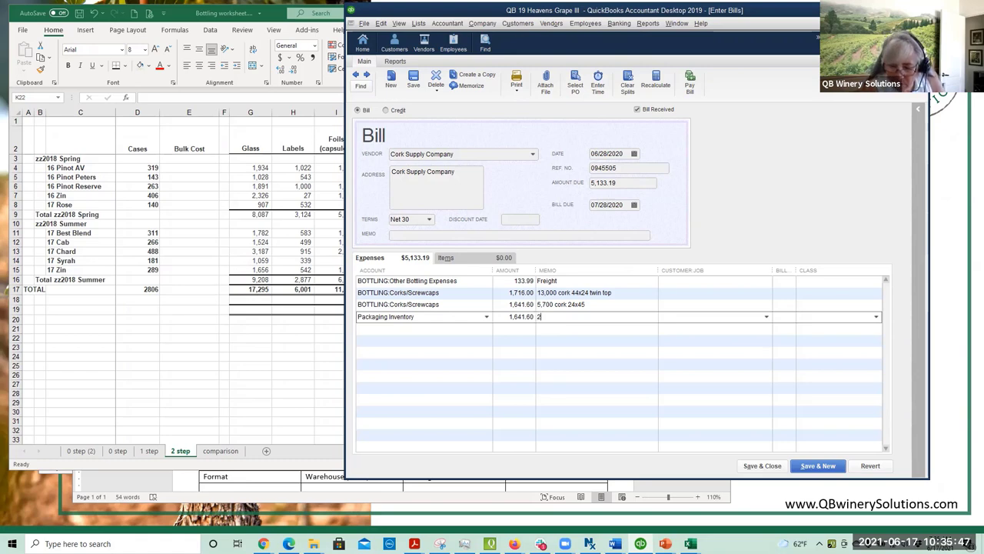
type("850")
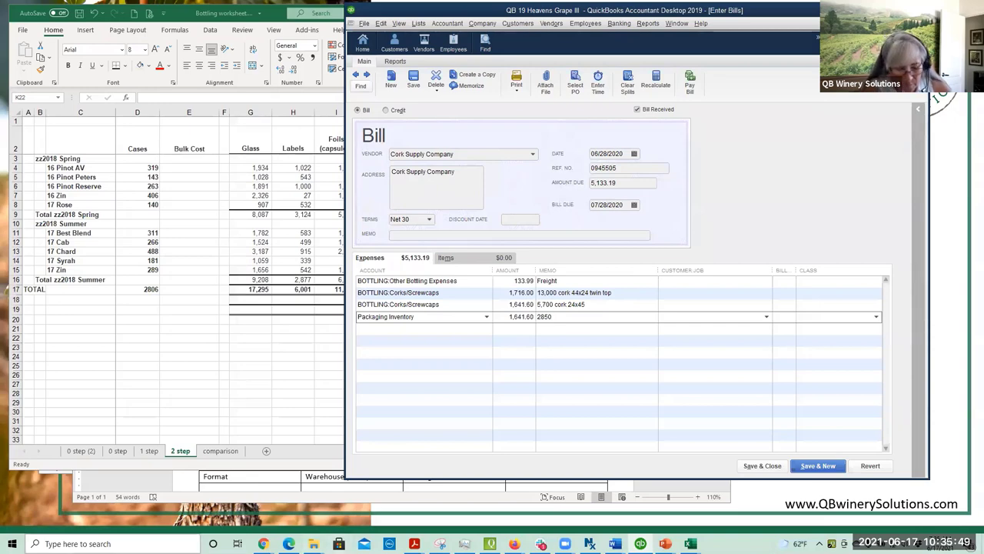
type(" corks fo")
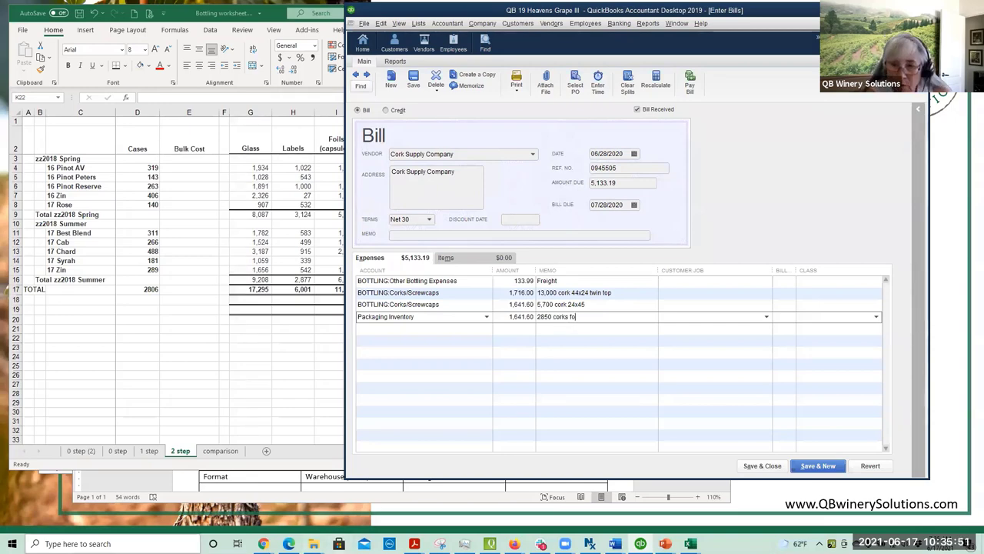
type("r 2021")
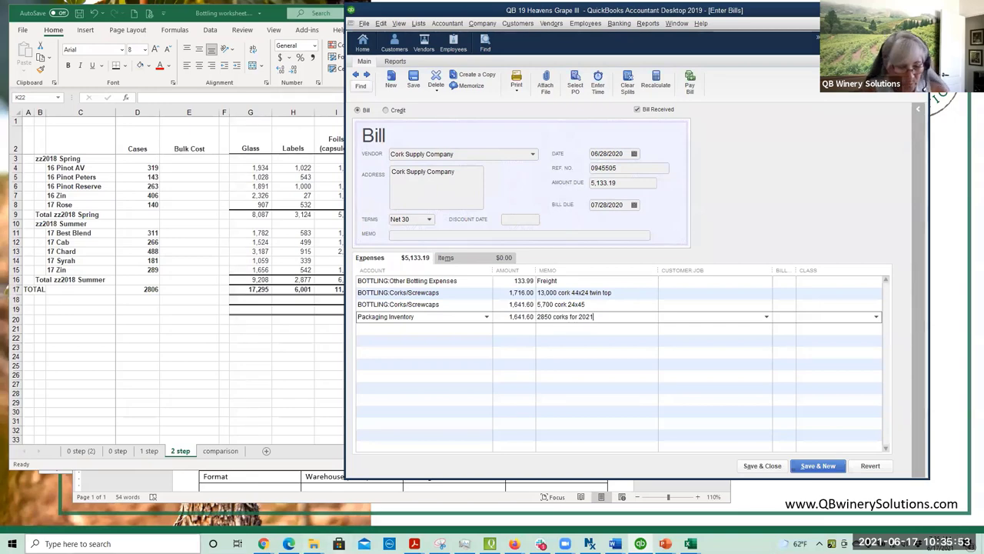
key("Tab")
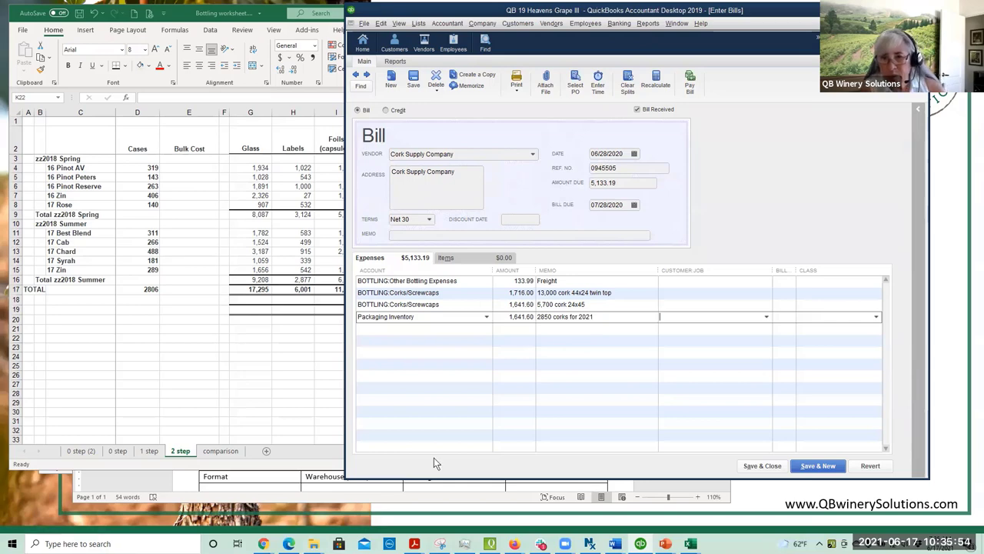
- Review the split between Corks/Screwcaps and Packaging Inventory, and revert the unsaved changes to the bill
left_click(421, 319)
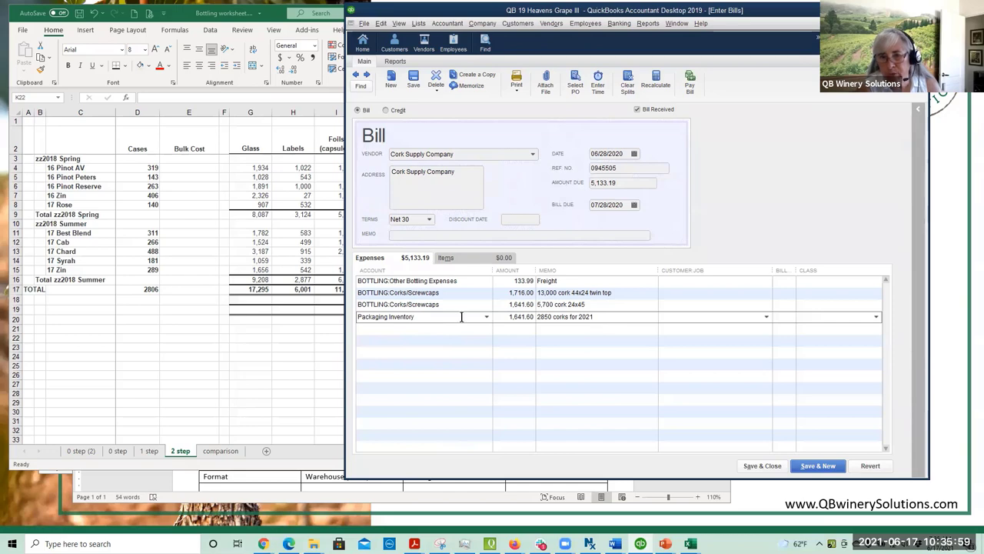
left_click_drag(428, 317, 348, 319)
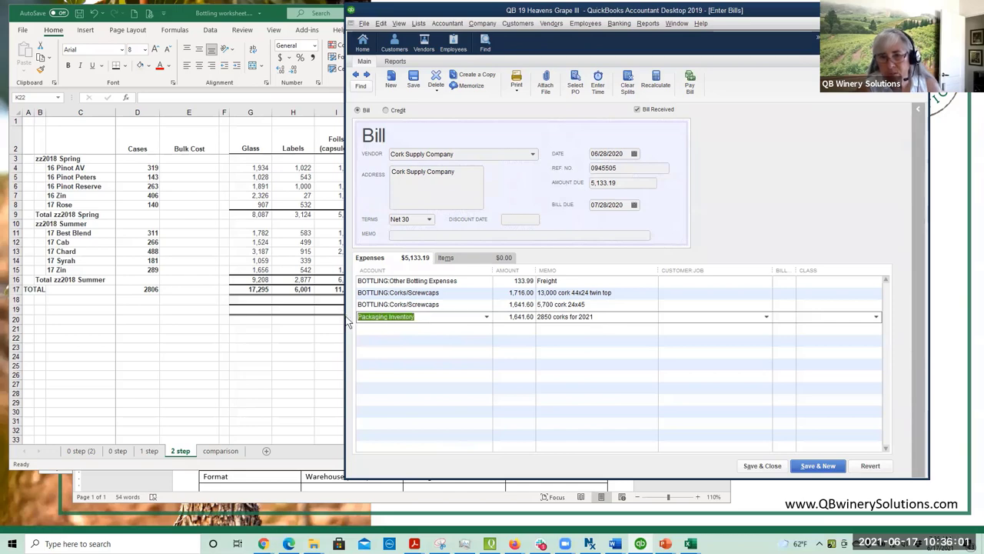
left_click(450, 306)
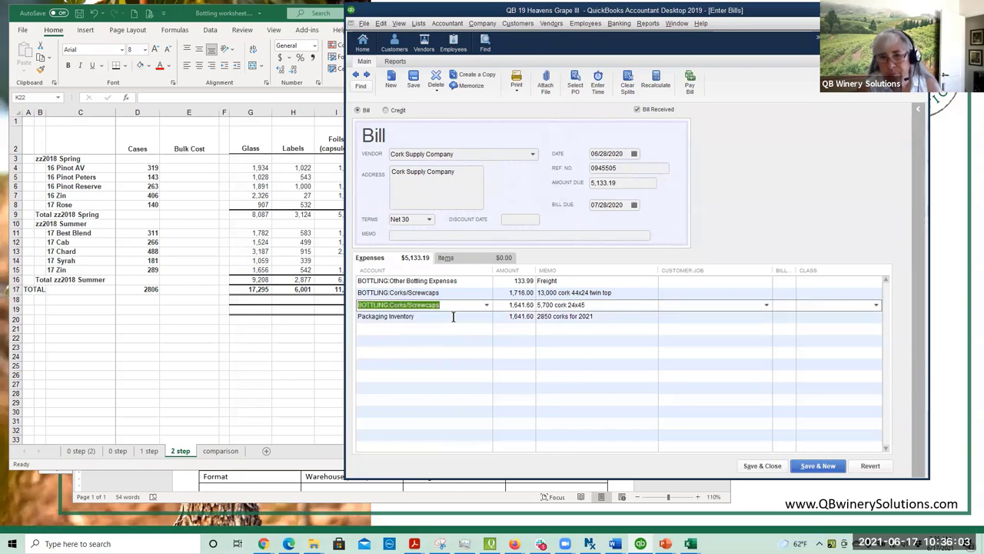
left_click(452, 317)
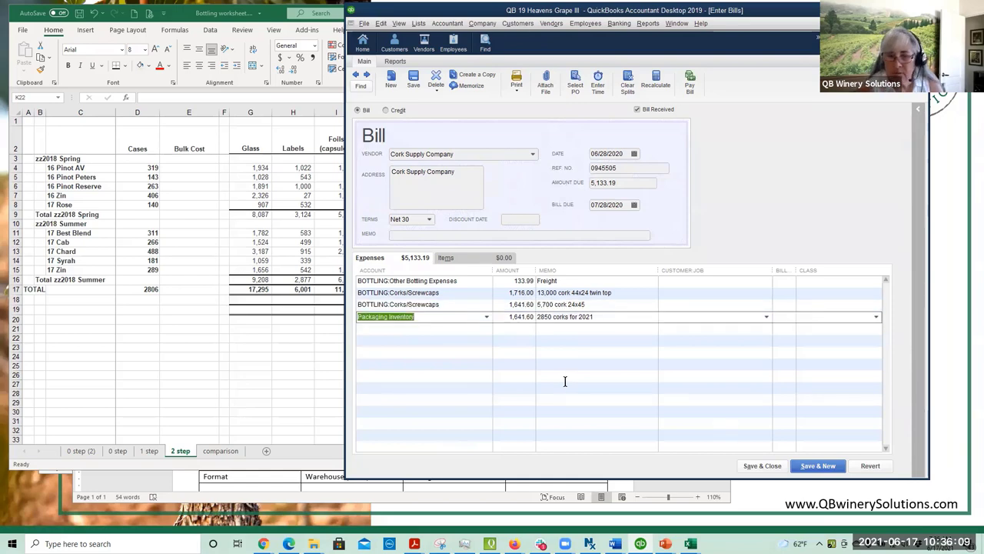
left_click(472, 304)
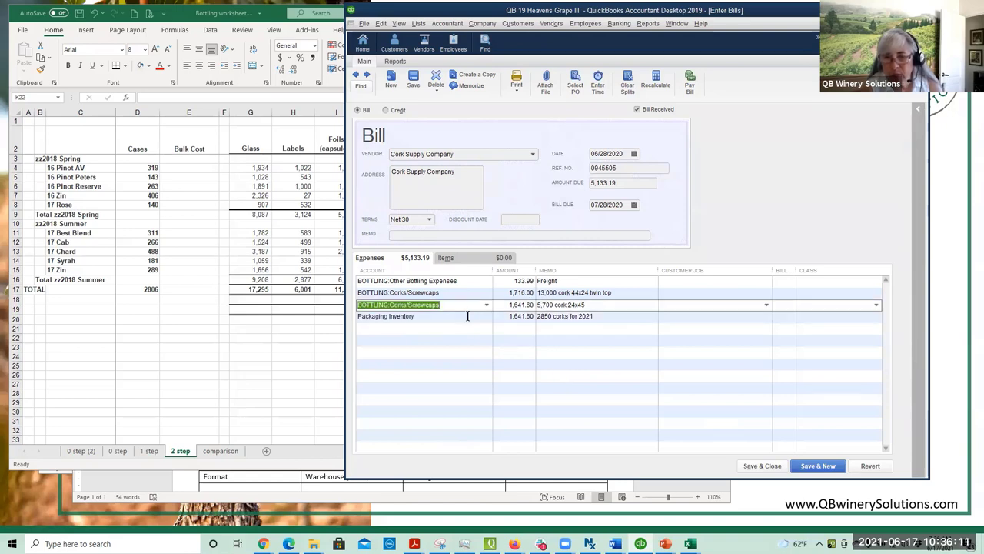
left_click(468, 316)
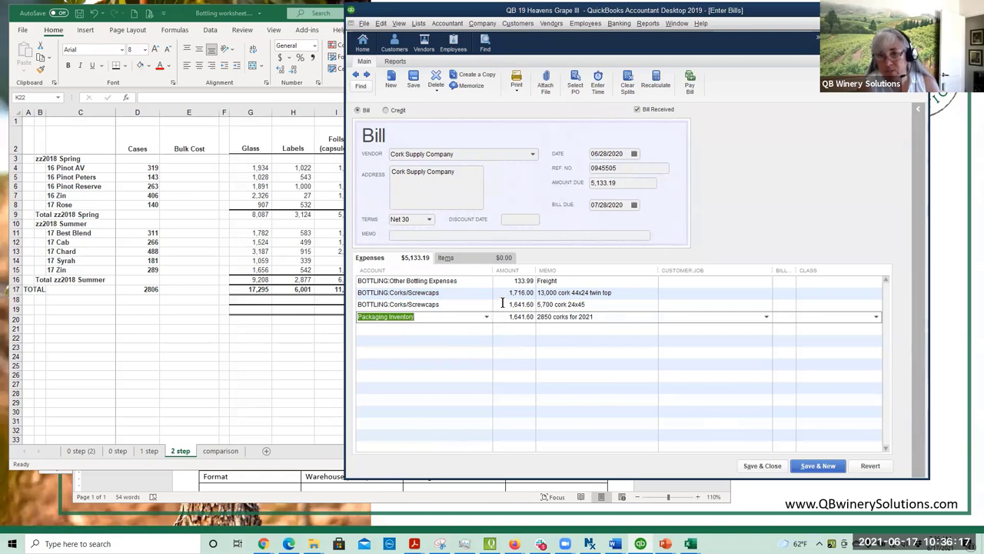
left_click(501, 316)
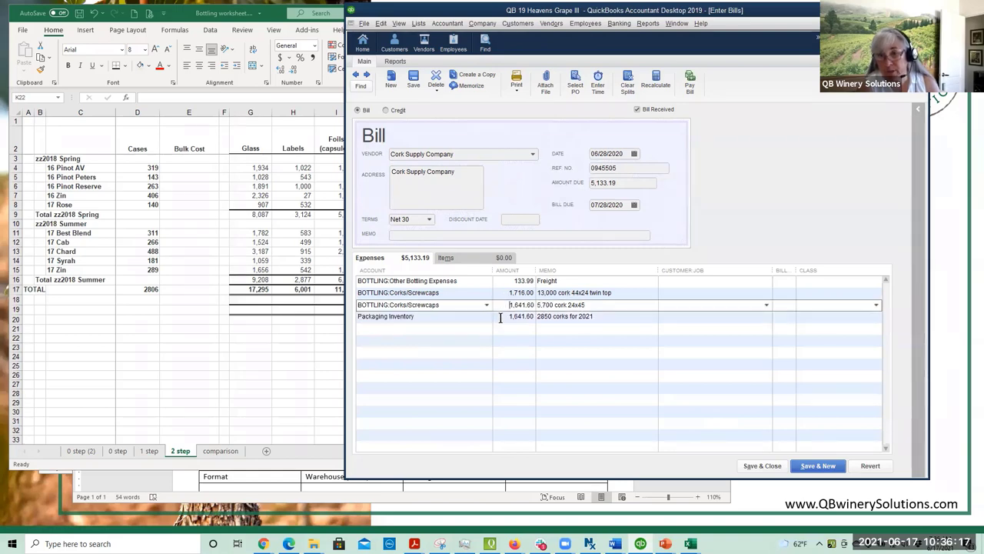
left_click(870, 466)
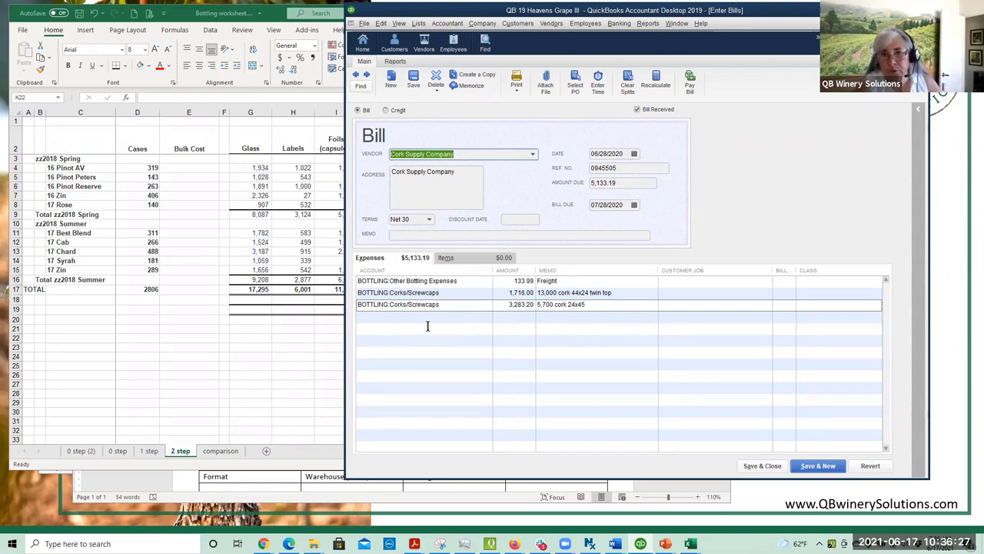
- Switch to the Profit and Loss report in QuickBooks Online and maximize its window
left_click(173, 359)
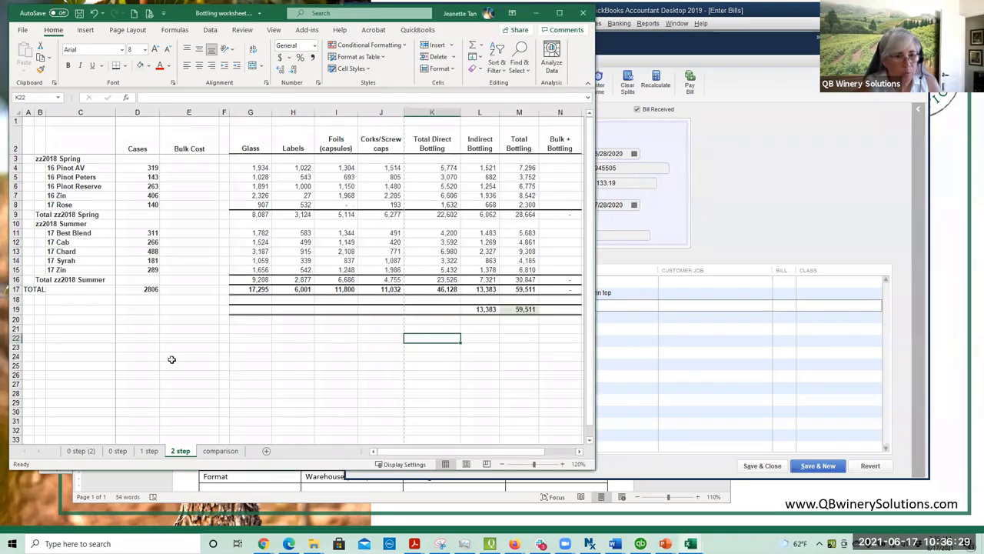
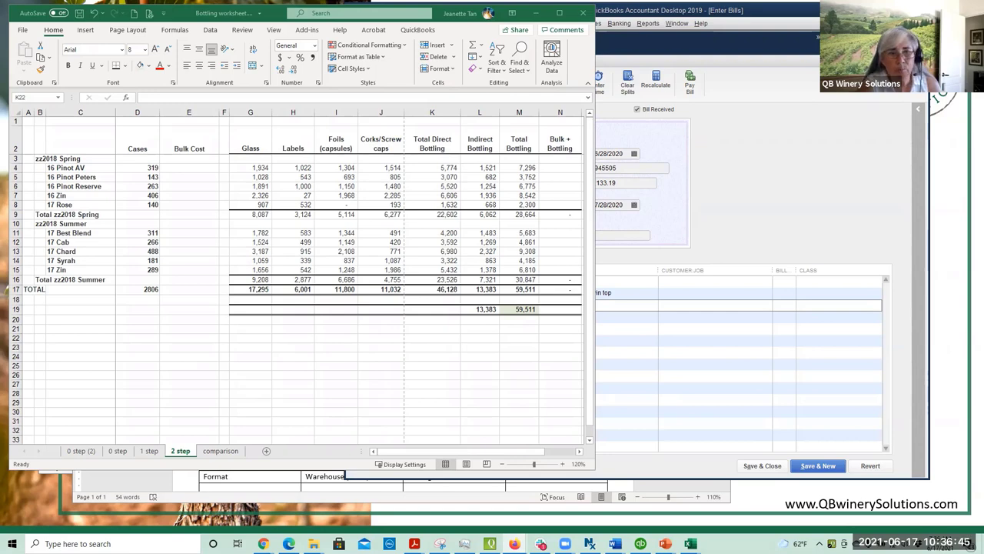
key("alt+Tab")
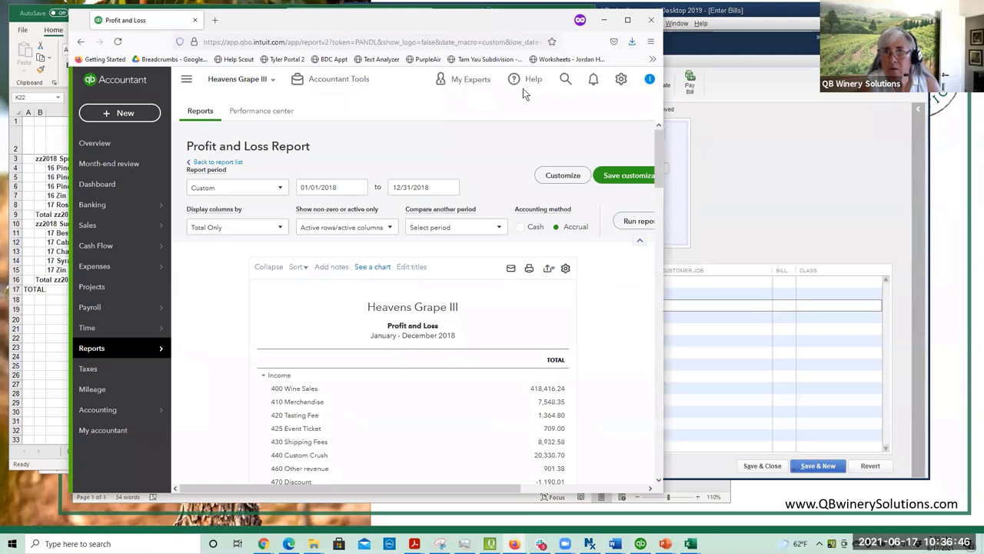
left_click(619, 14)
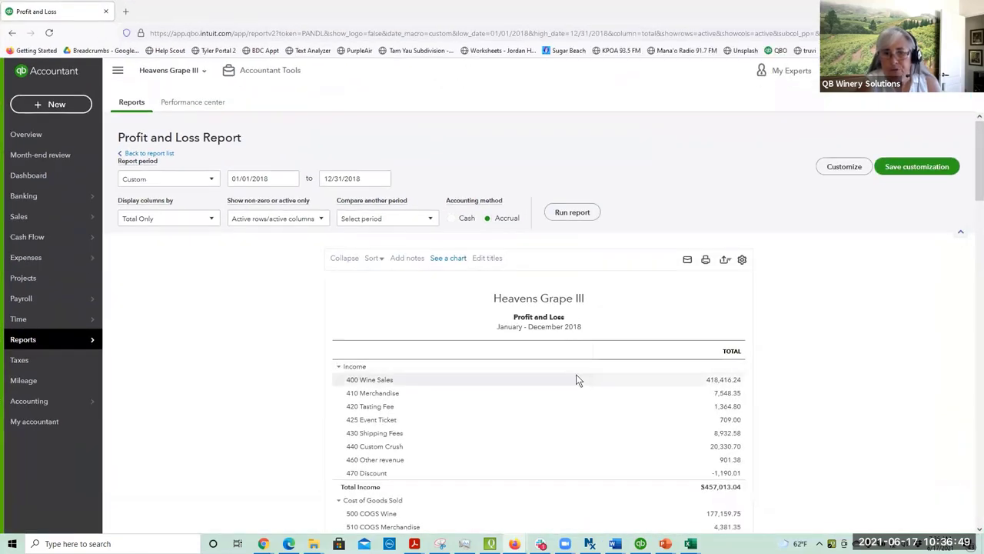
- Examine the 2018 Profit and Loss report, especially the x sub-accounts for capsule, cork, glass and label under Cost of Goods Sold
scroll(582, 378, "down", 1)
scroll(625, 380, "down", 2)
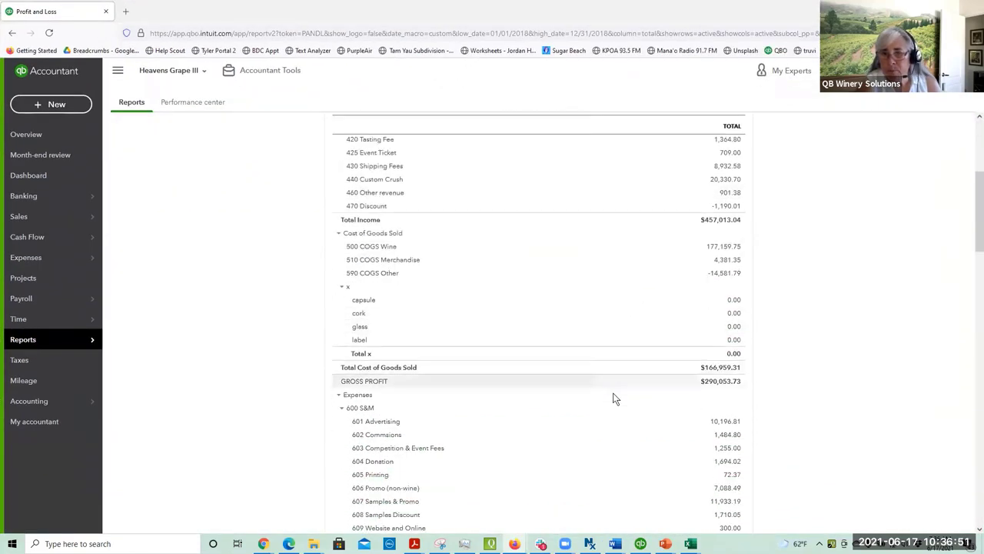
scroll(613, 385, "up", 3)
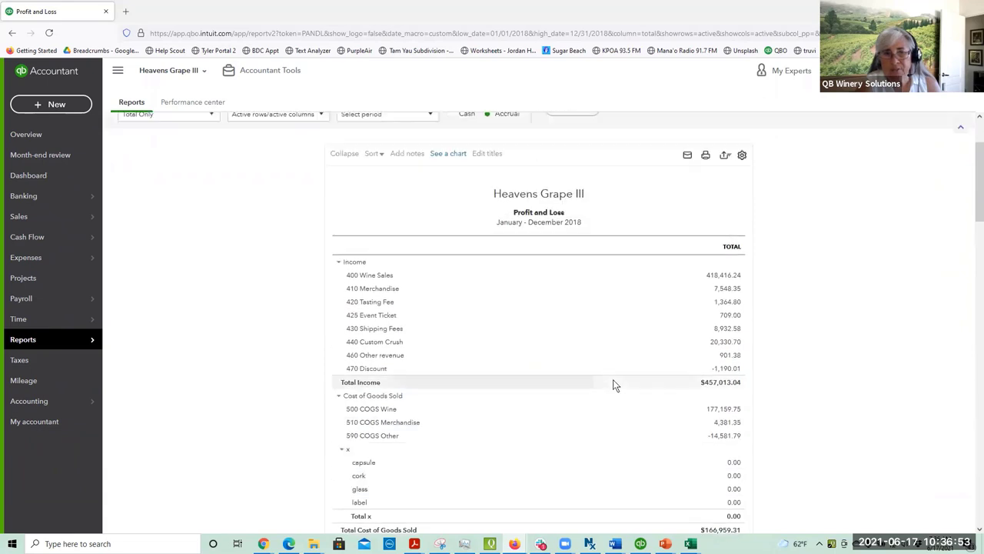
scroll(613, 382, "down", 4)
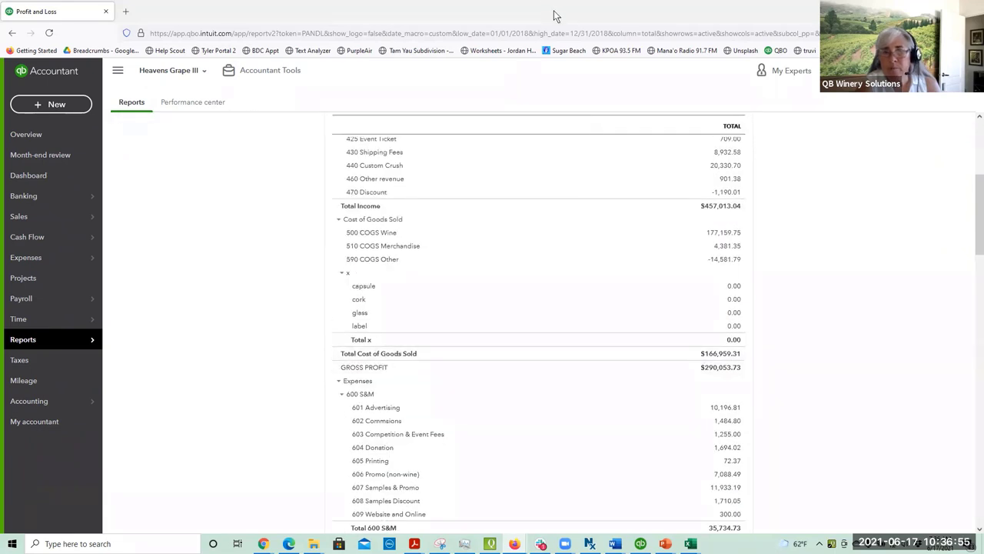
scroll(508, 442, "down", 10)
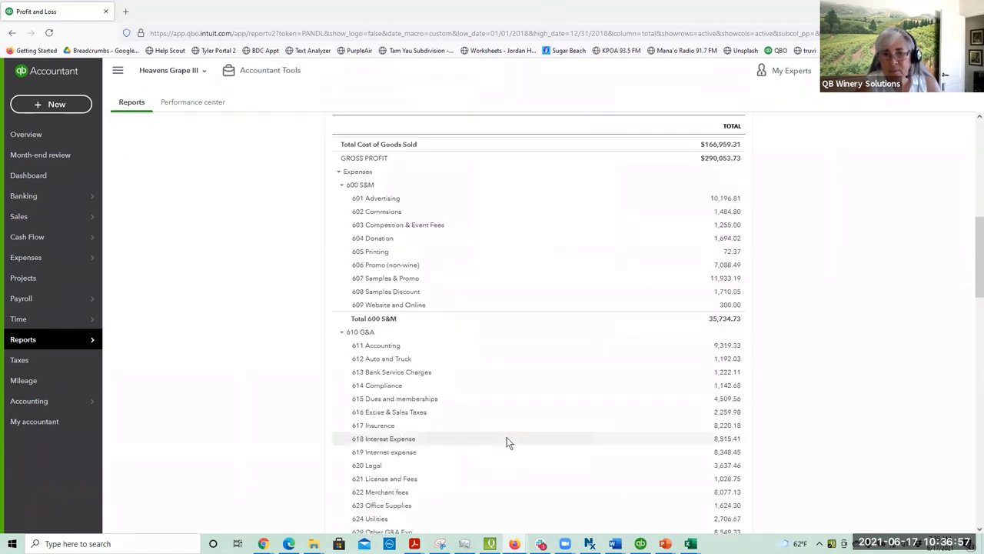
scroll(515, 436, "up", 10)
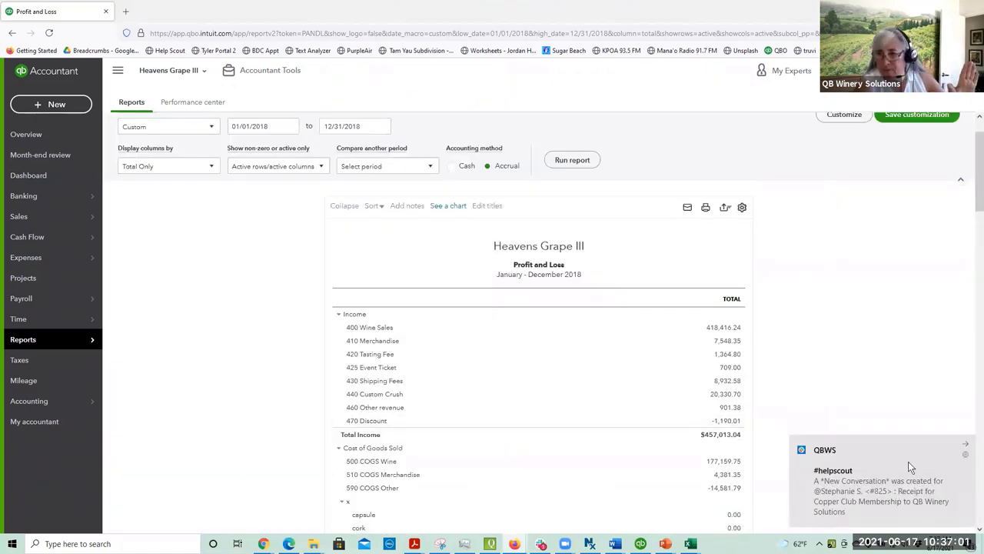
left_click(967, 447)
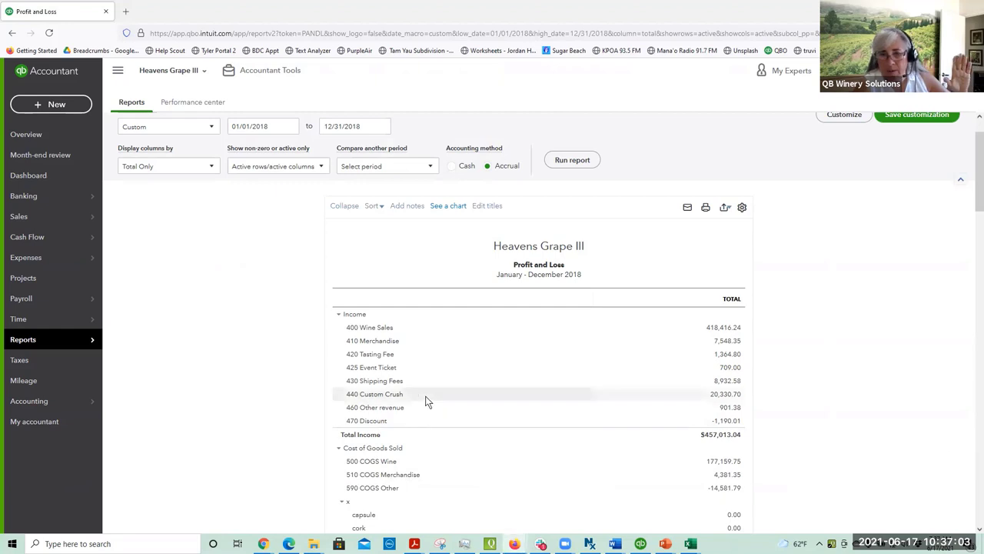
scroll(425, 397, "down", 2)
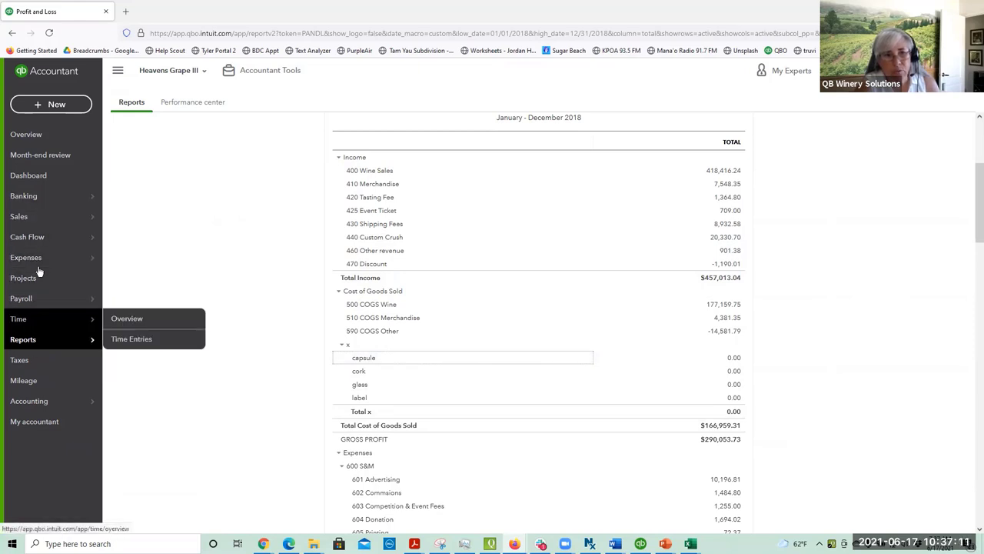
- Find the cork 24 x 45 item in the Products and Services list and open it for editing
mouse_move(38, 220)
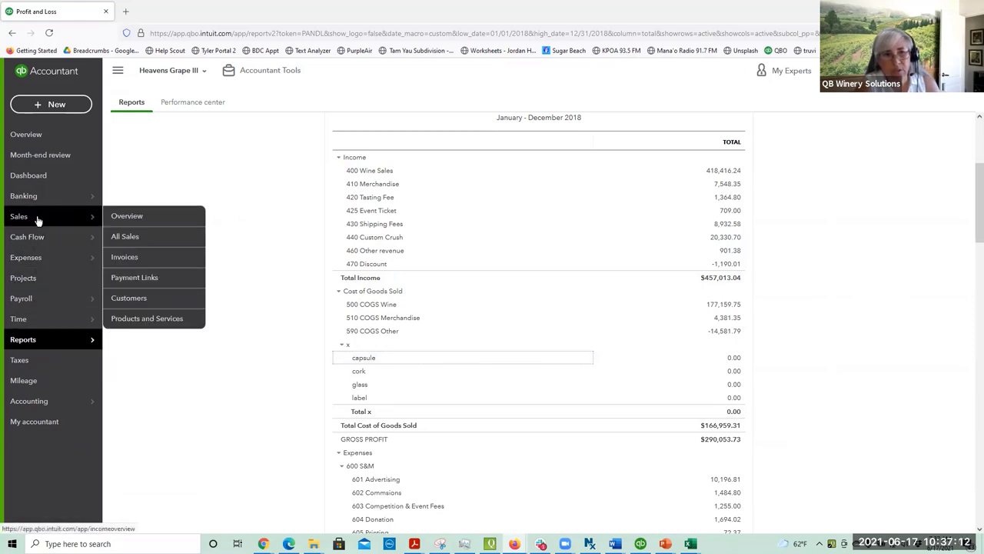
left_click(154, 322)
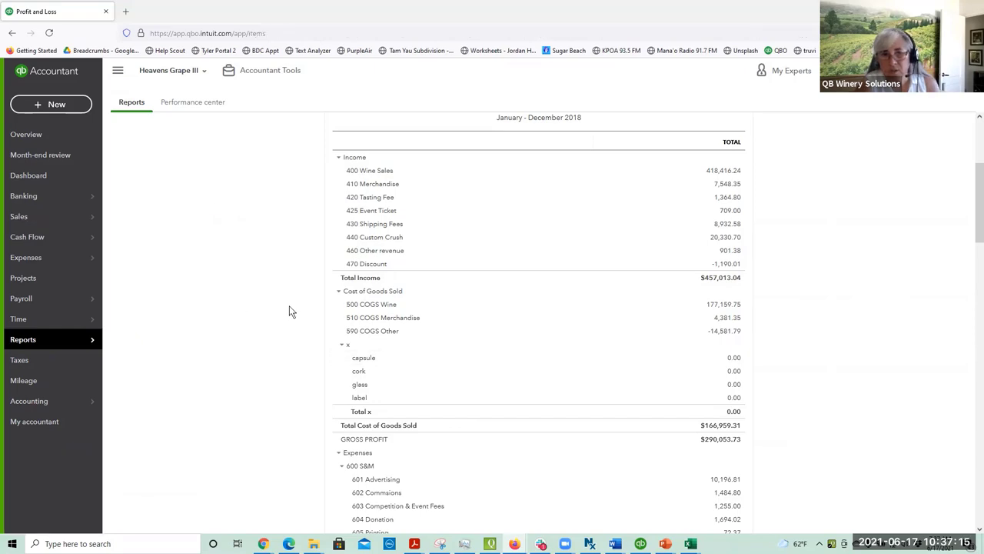
scroll(346, 438, "down", 8)
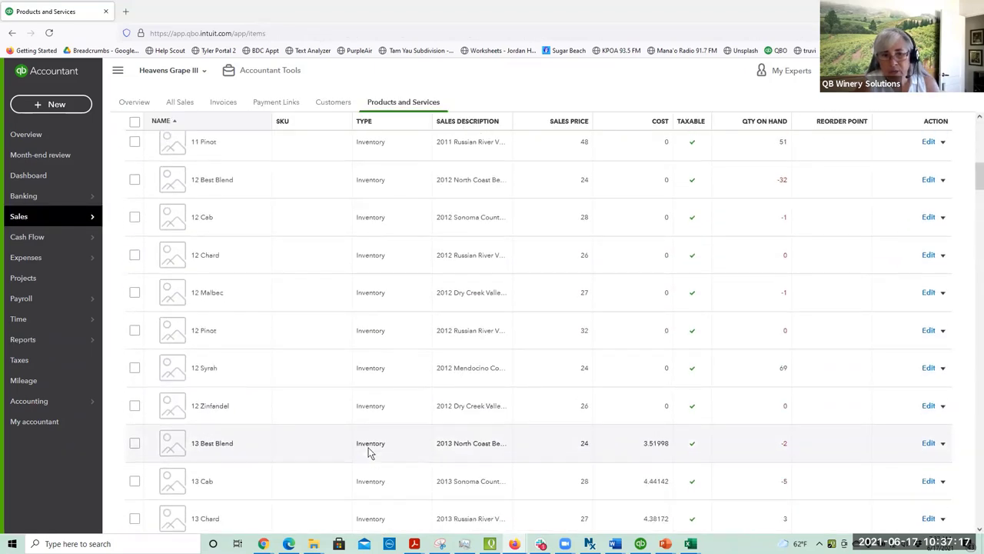
scroll(366, 457, "down", 20)
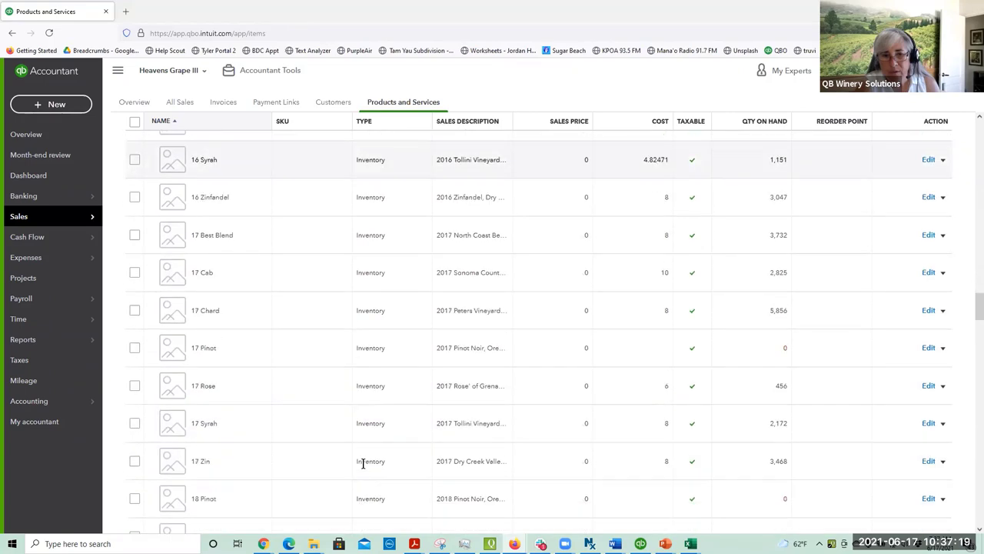
scroll(364, 464, "down", 20)
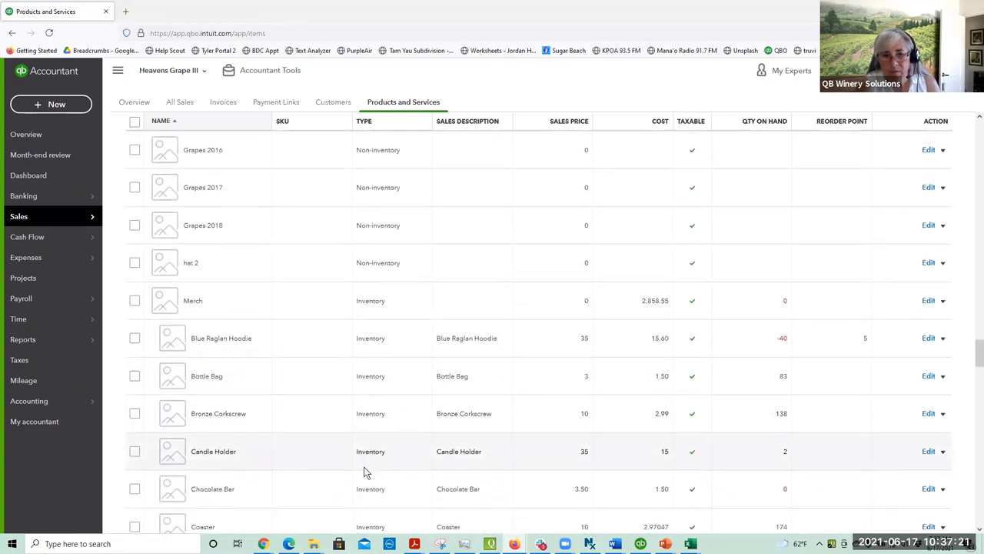
scroll(365, 472, "down", 20)
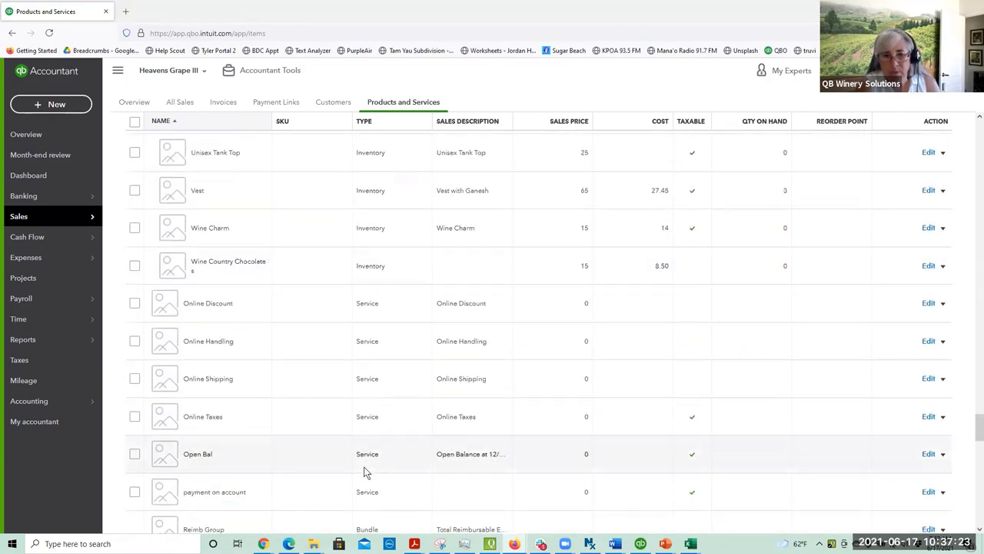
scroll(365, 472, "down", 20)
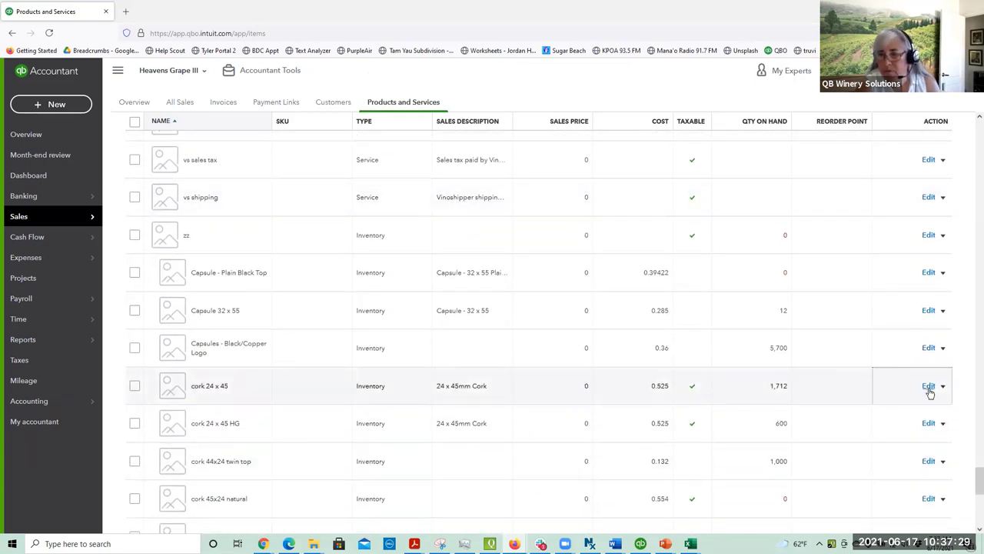
left_click(929, 387)
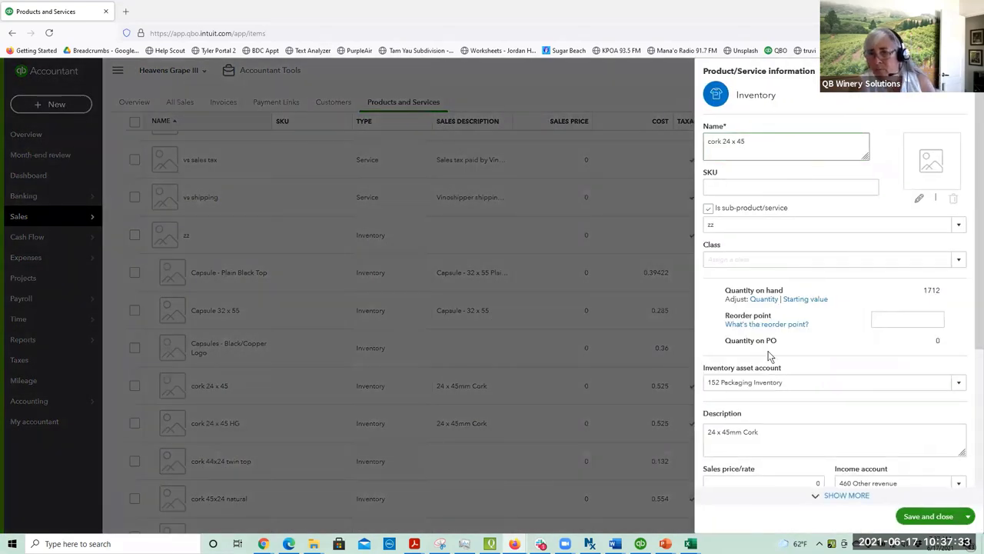
- Check the cork item's inventory asset account and available expense accounts, and close the item without saving
scroll(797, 410, "down", 2)
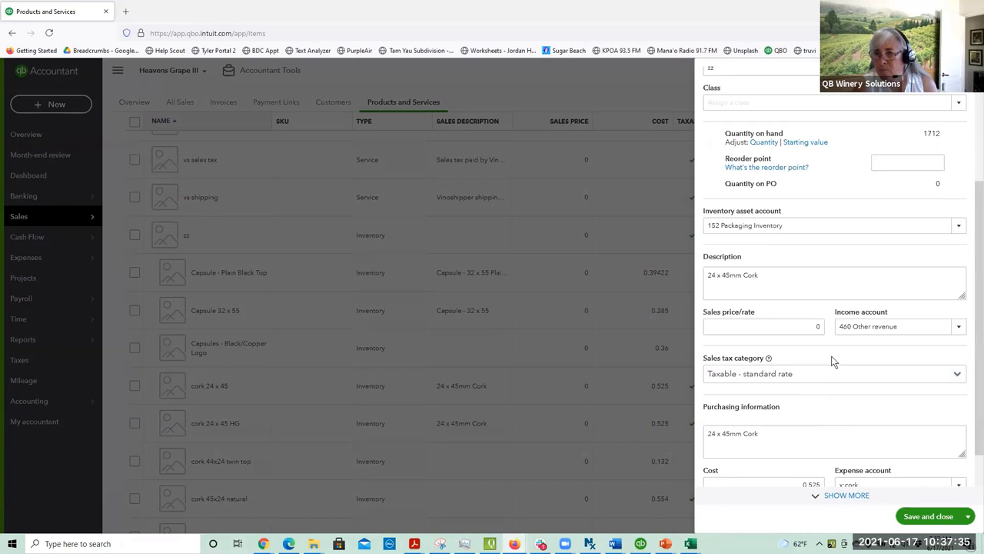
scroll(831, 361, "down", 1)
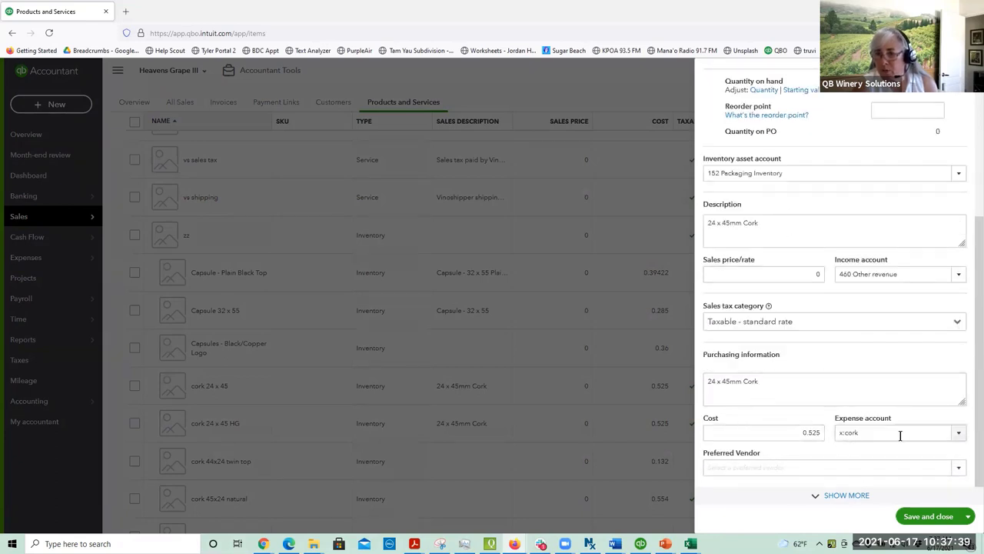
left_click(960, 435)
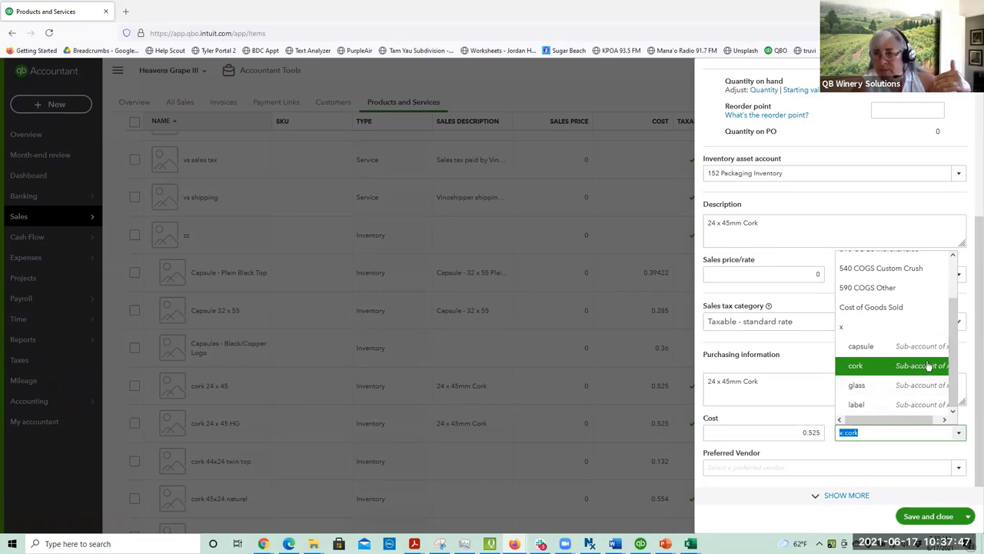
scroll(954, 372, "up", 1)
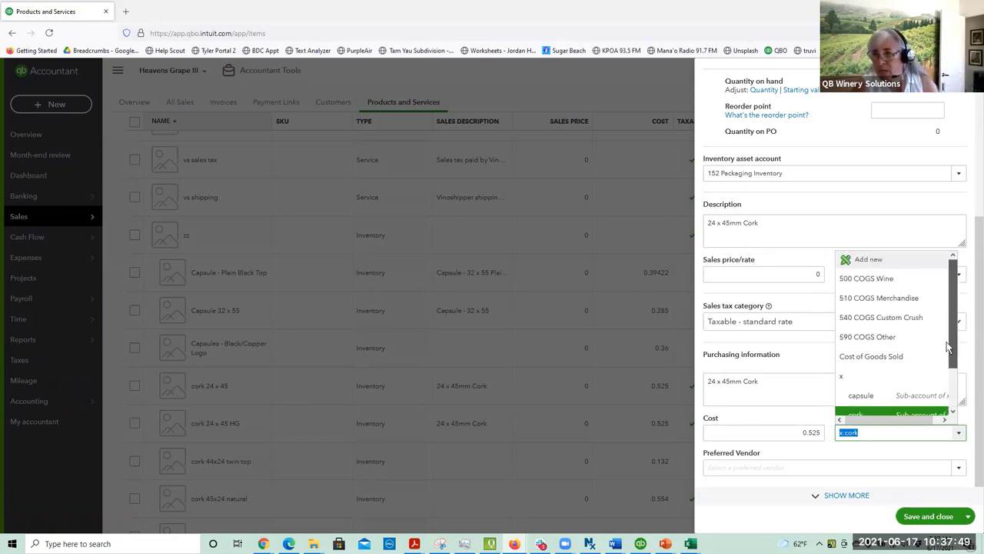
scroll(921, 408, "down", 1)
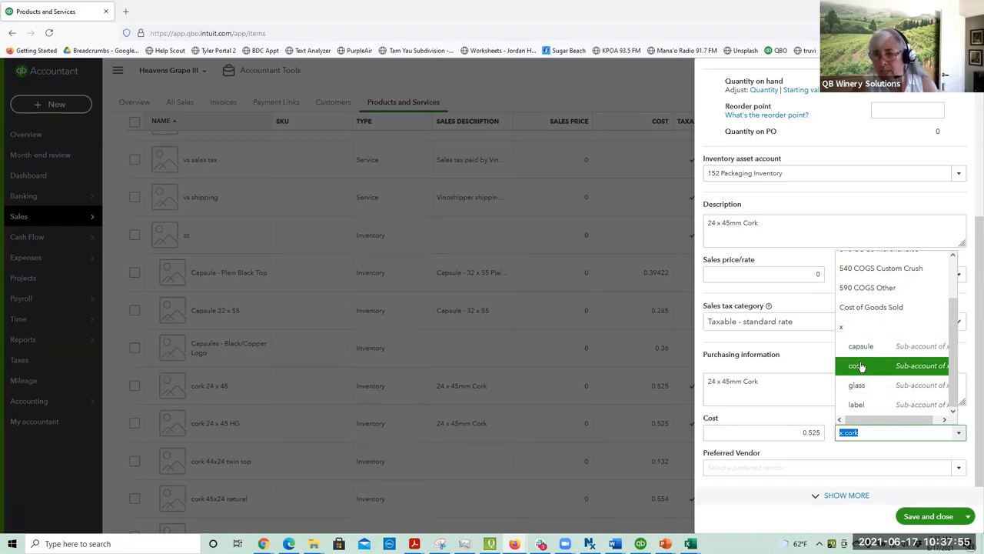
scroll(859, 367, "up", 1)
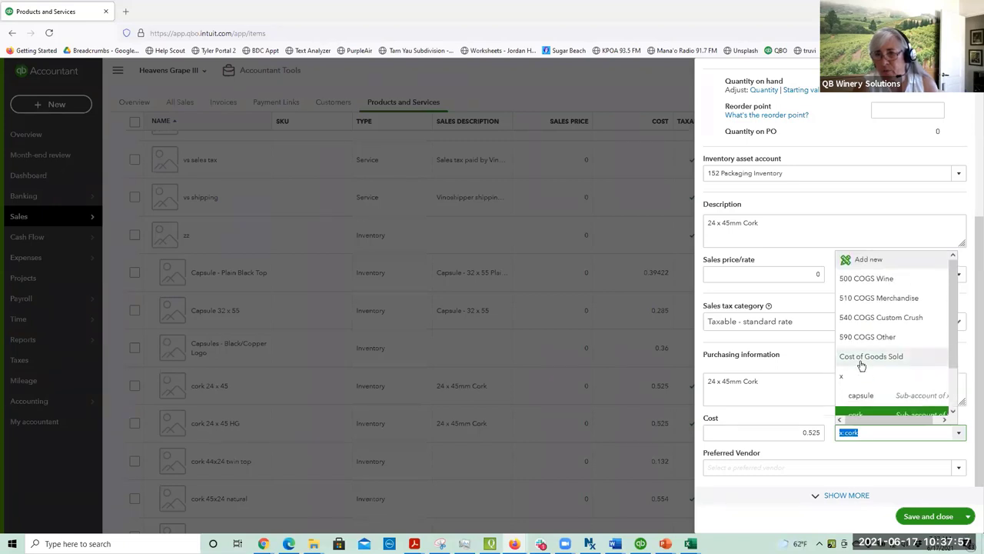
scroll(859, 369, "down", 1)
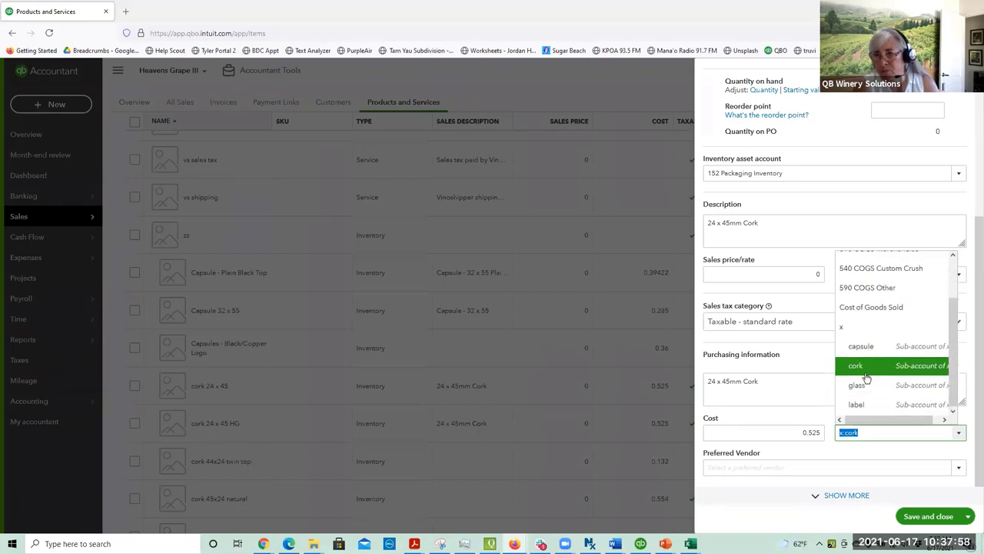
left_click(870, 432)
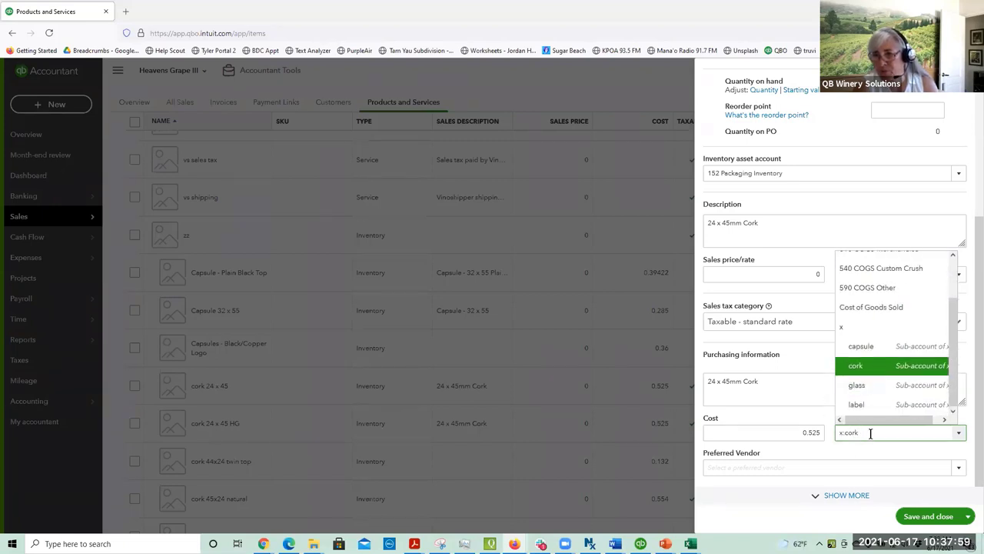
left_click(864, 232)
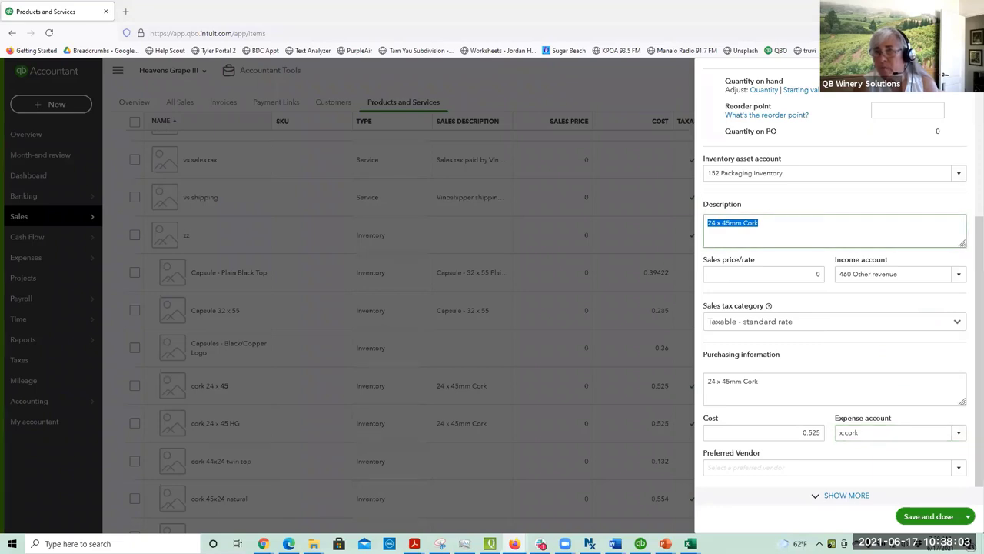
left_click(554, 277)
scroll(554, 277, "up", 3)
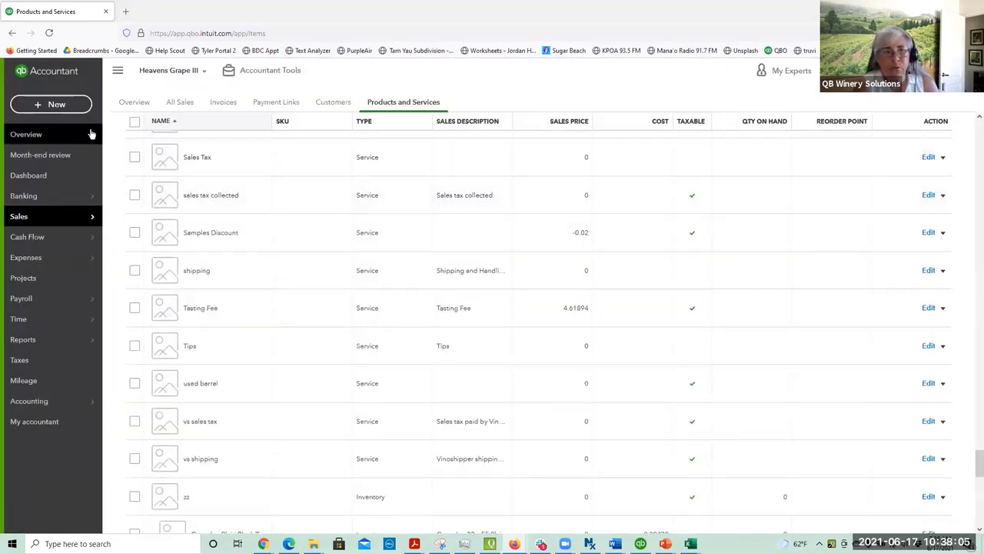
- Return to the 2018 Profit and Loss report, open the transactions behind the capsule sub-account's total, and examine the sales receipts and year-end journal entry
left_click(12, 33)
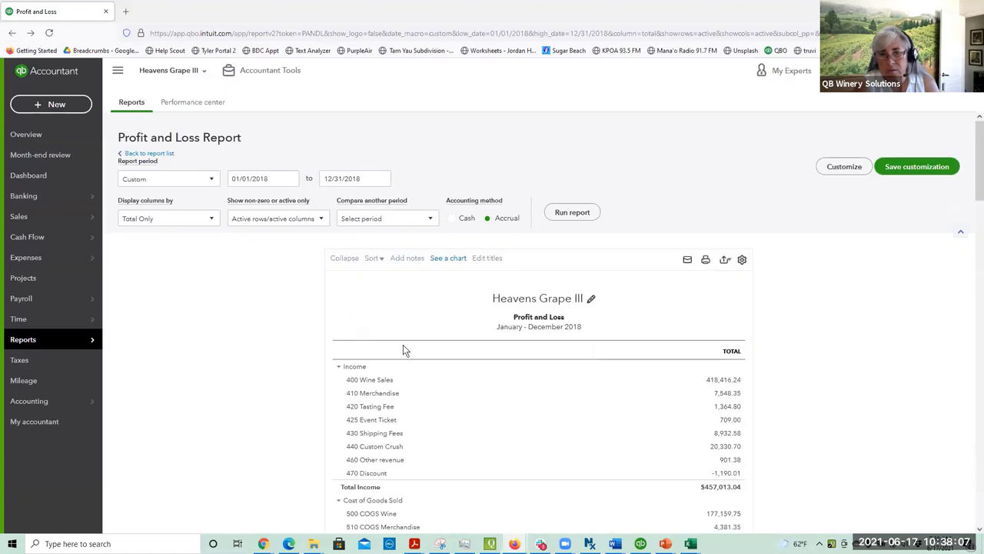
scroll(454, 410, "down", 3)
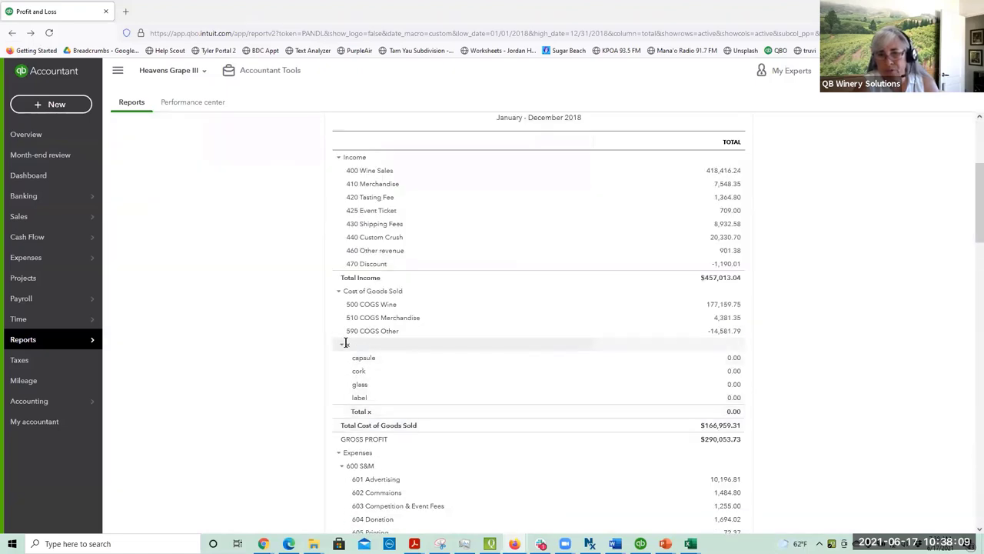
left_click(734, 359)
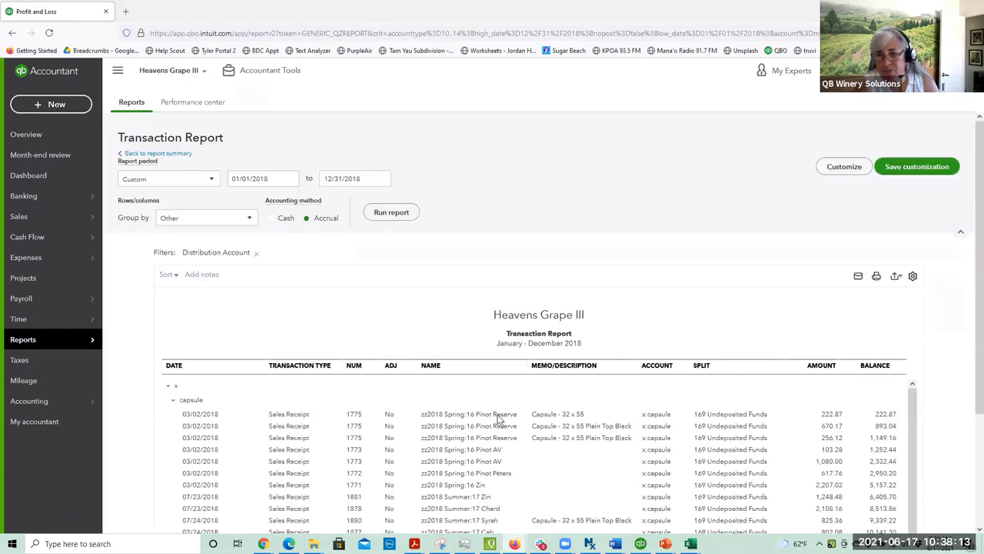
scroll(504, 435, "down", 2)
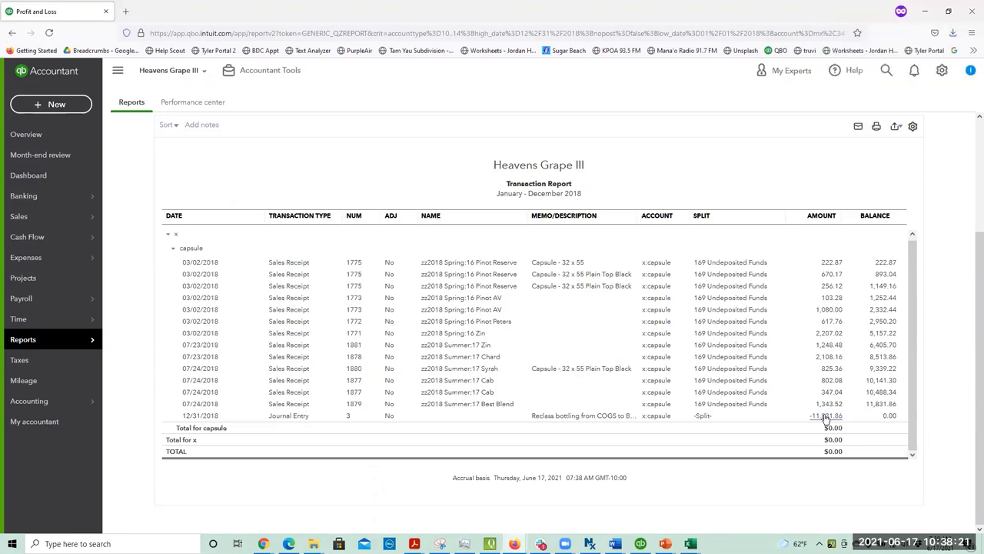
scroll(483, 377, "up", 3)
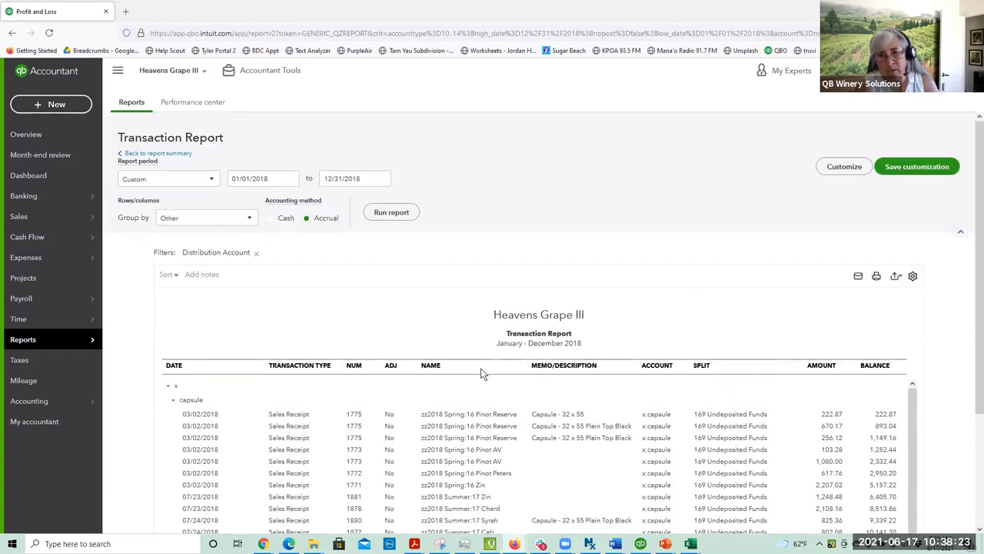
scroll(483, 377, "down", 3)
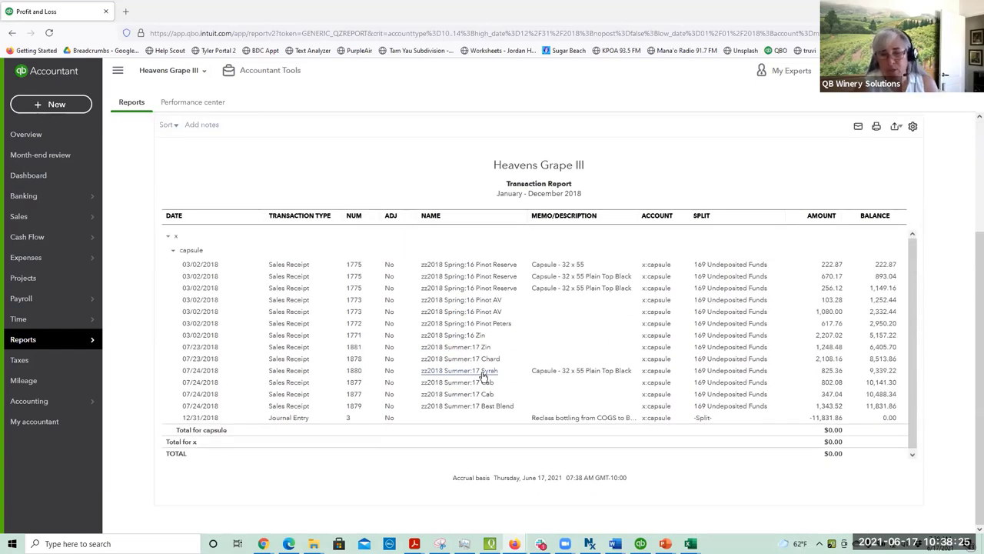
- Return from the capsule transactions to the 2018 Profit and Loss summary and check the x sub-accounts under Cost of Goods Sold
scroll(485, 375, "up", 2)
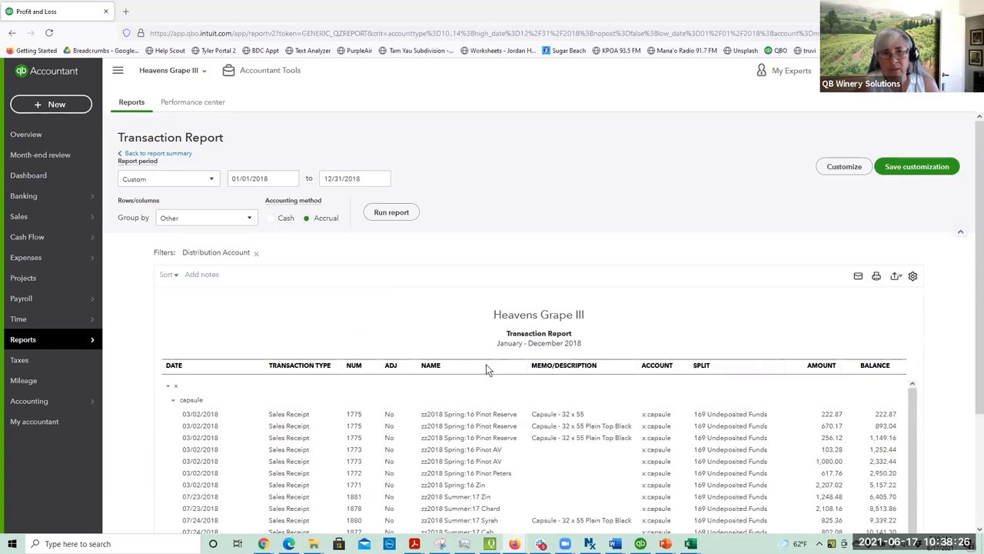
left_click(182, 154)
scroll(258, 275, "down", 3)
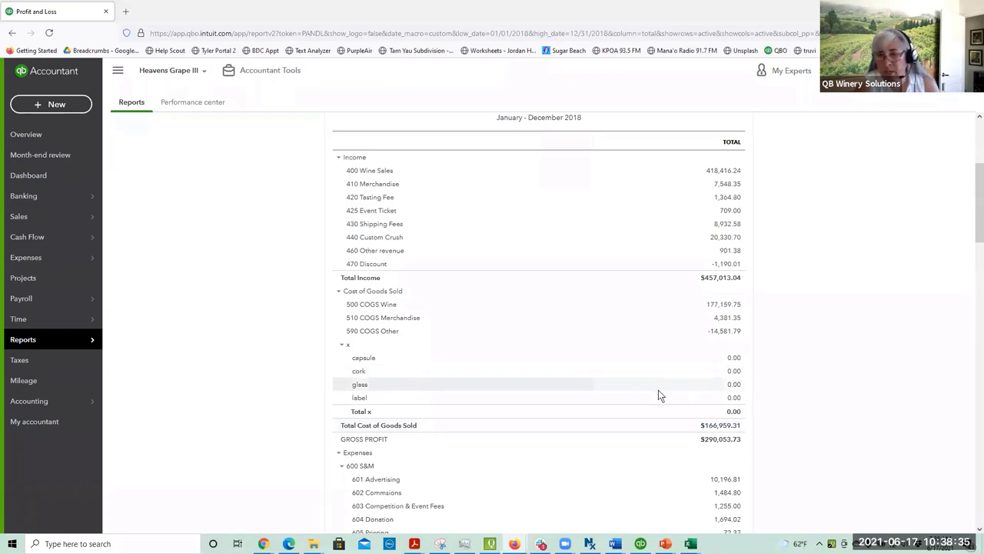
- Set the Profit and Loss report's end date to 11/30/2018, rerun it, and check the x sub-accounts under Cost of Goods Sold
scroll(615, 366, "up", 3)
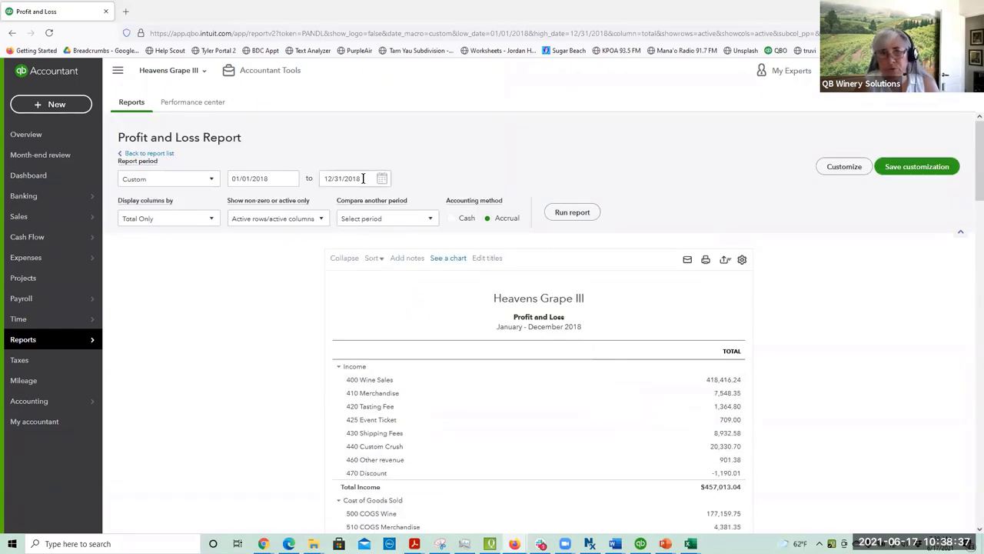
left_click_drag(364, 179, 308, 181)
type("1")
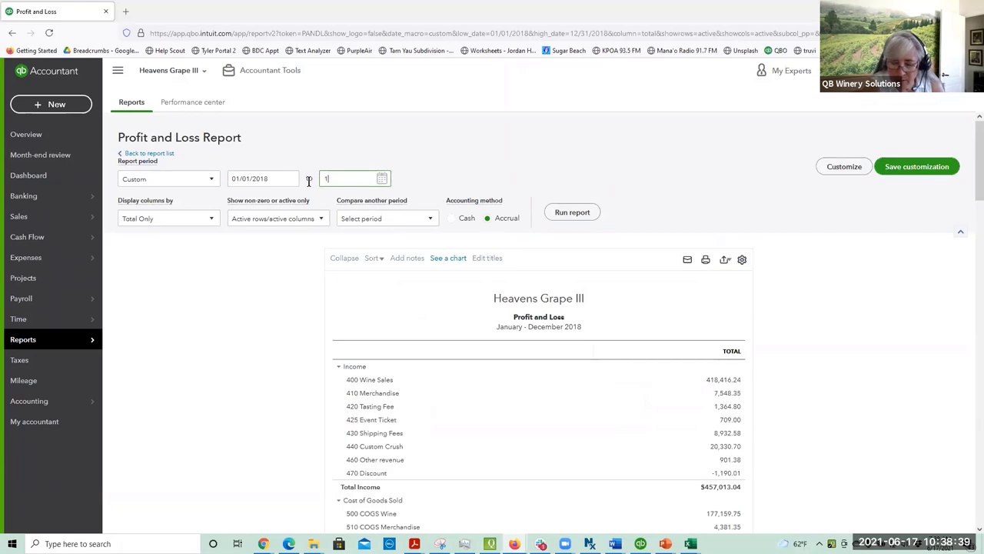
type("1/30/")
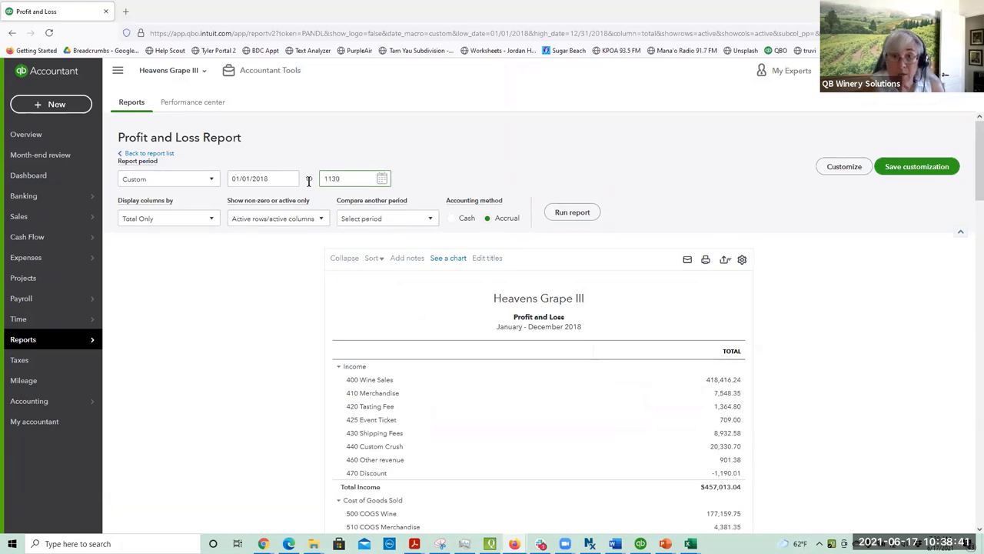
type("2018")
key("Tab")
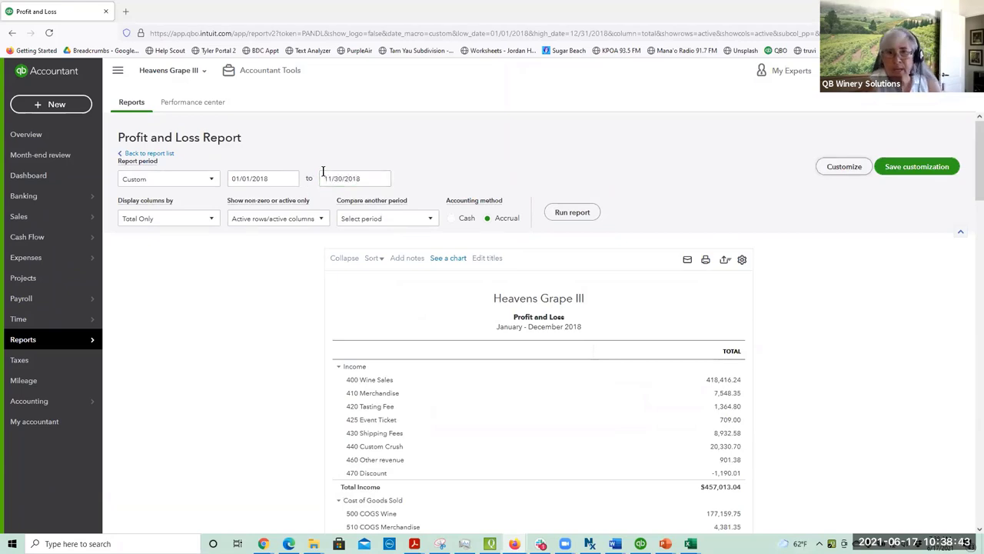
left_click(570, 212)
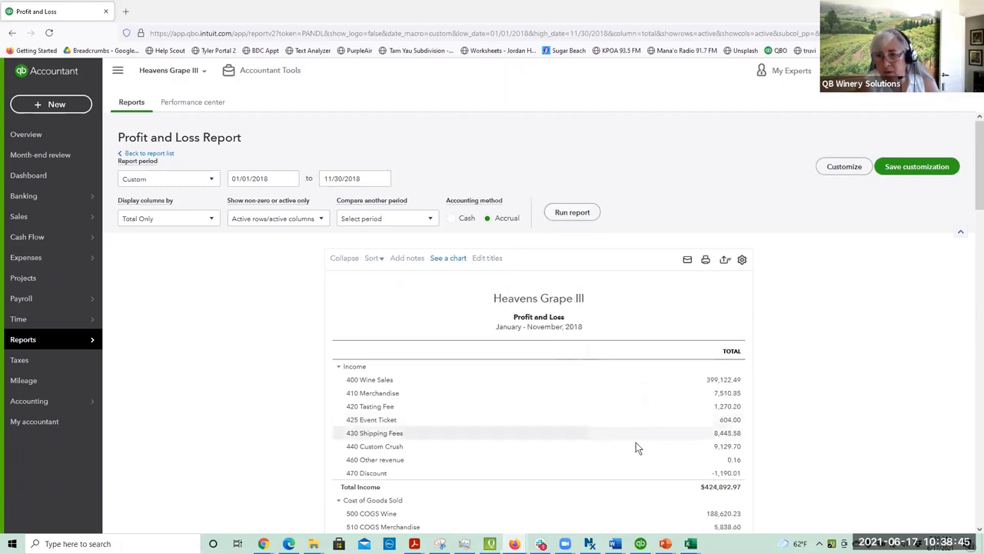
scroll(639, 445, "down", 3)
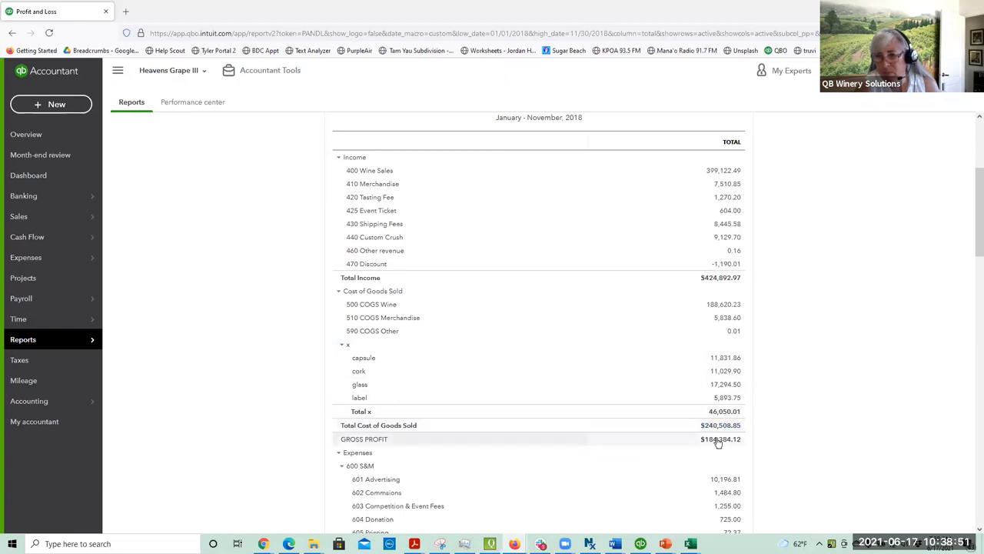
scroll(603, 378, "up", 5)
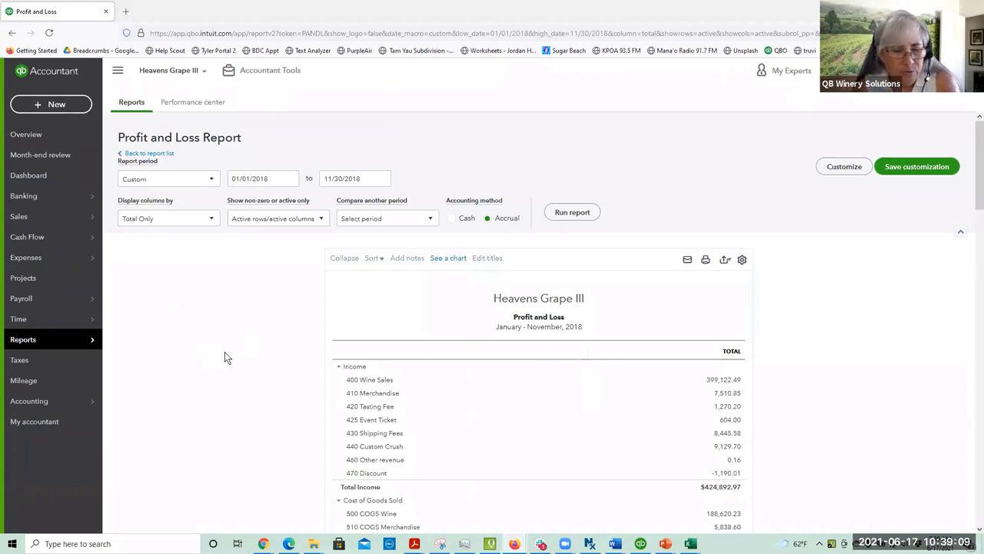
scroll(225, 354, "down", 1)
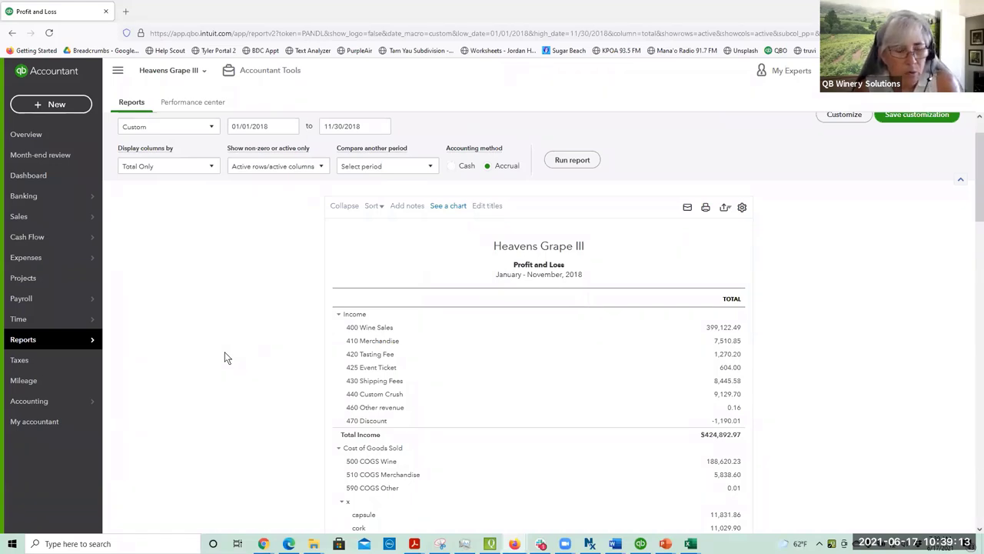
scroll(225, 357, "up", 1)
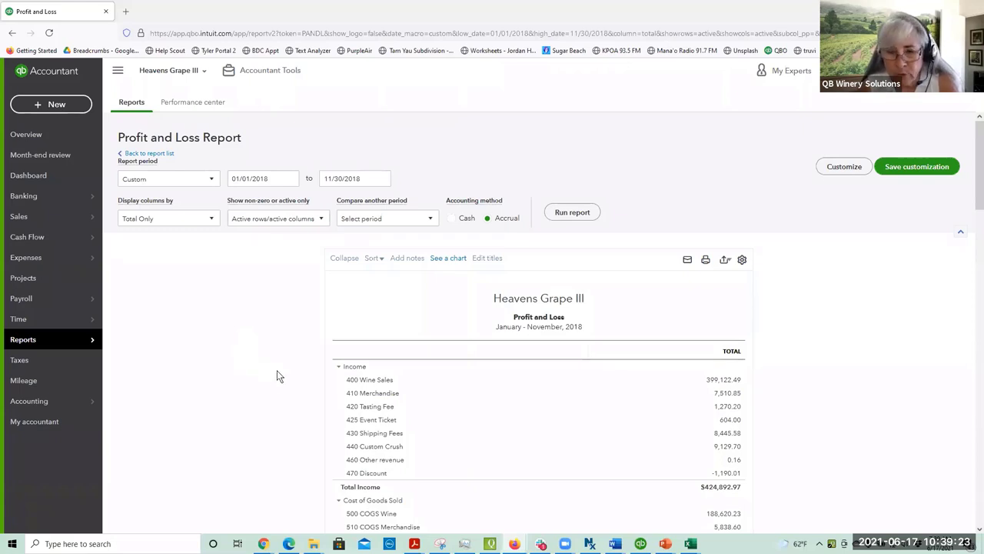
scroll(277, 371, "down", 1)
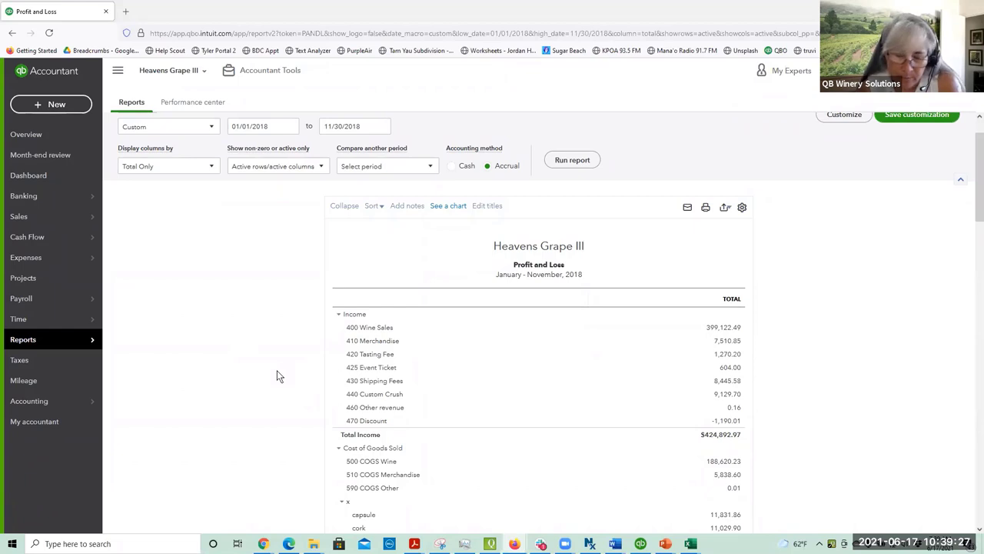
scroll(275, 373, "up", 1)
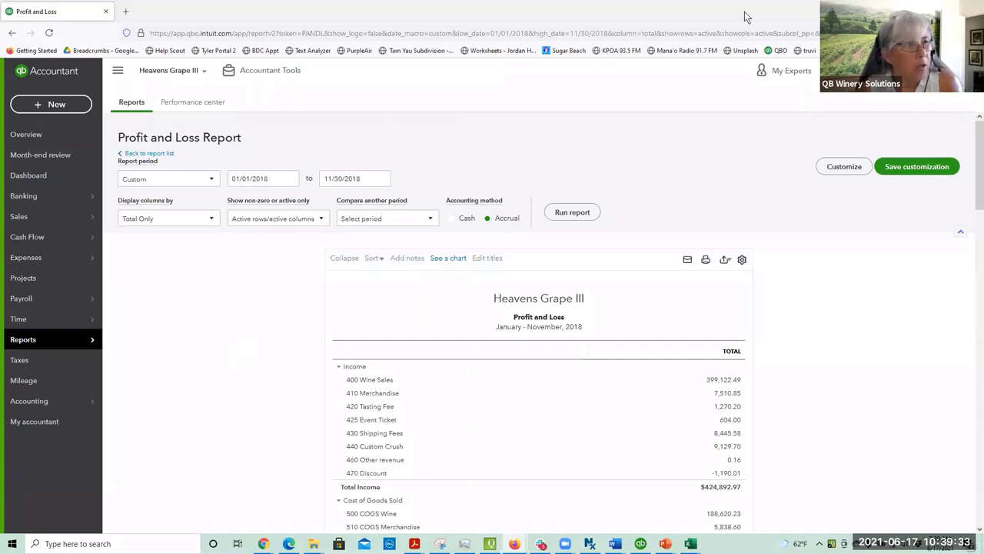
- Switch via the Excel bottling worksheet to the Cork Supply Company bill in QuickBooks Desktop, and widen and reposition the QuickBooks window
key("alt+Tab")
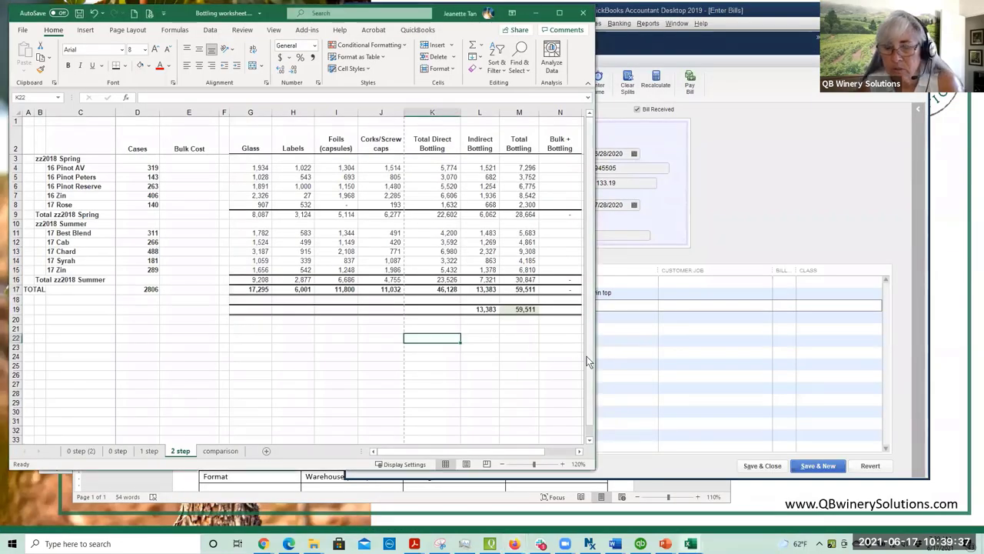
left_click(358, 372)
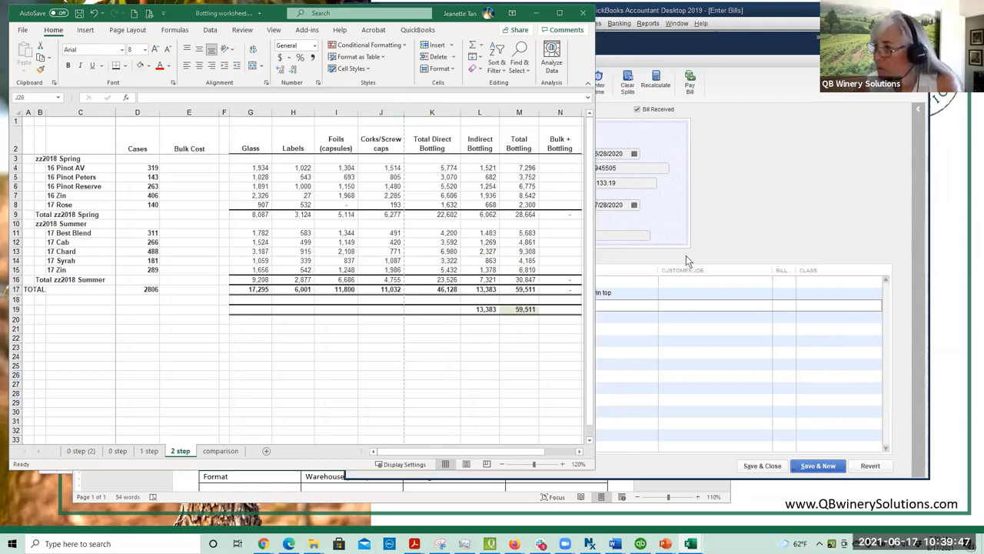
left_click(736, 209)
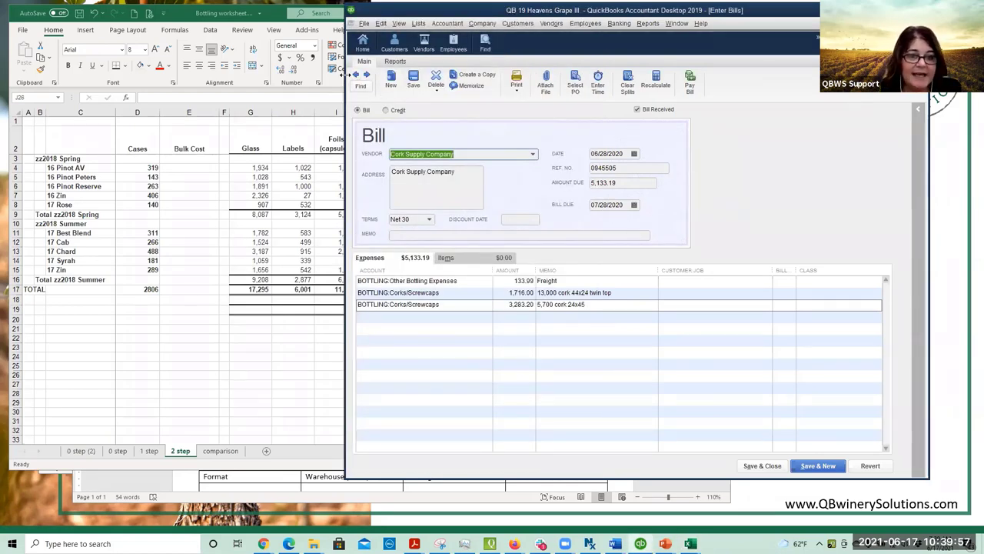
left_click_drag(345, 75, 26, 74)
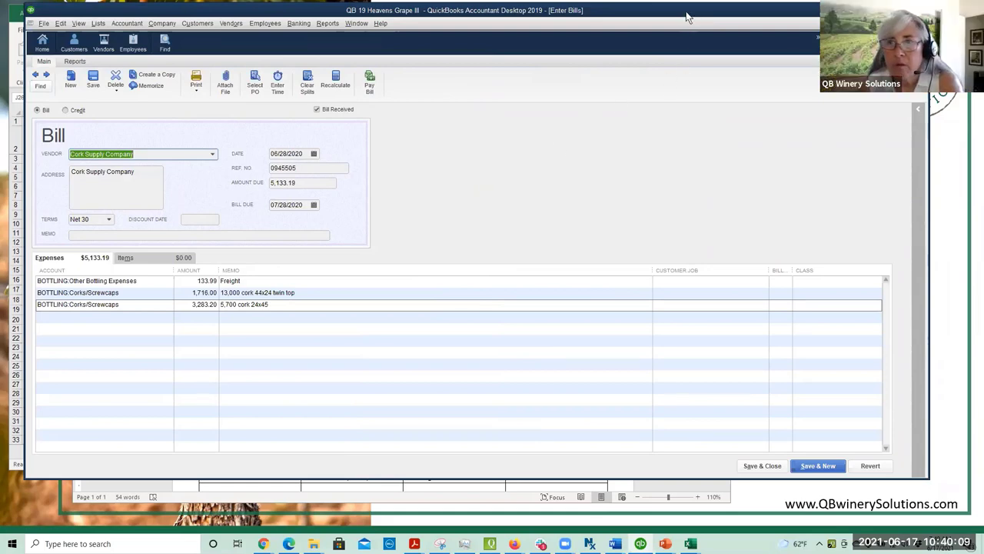
left_click_drag(688, 17, 682, 36)
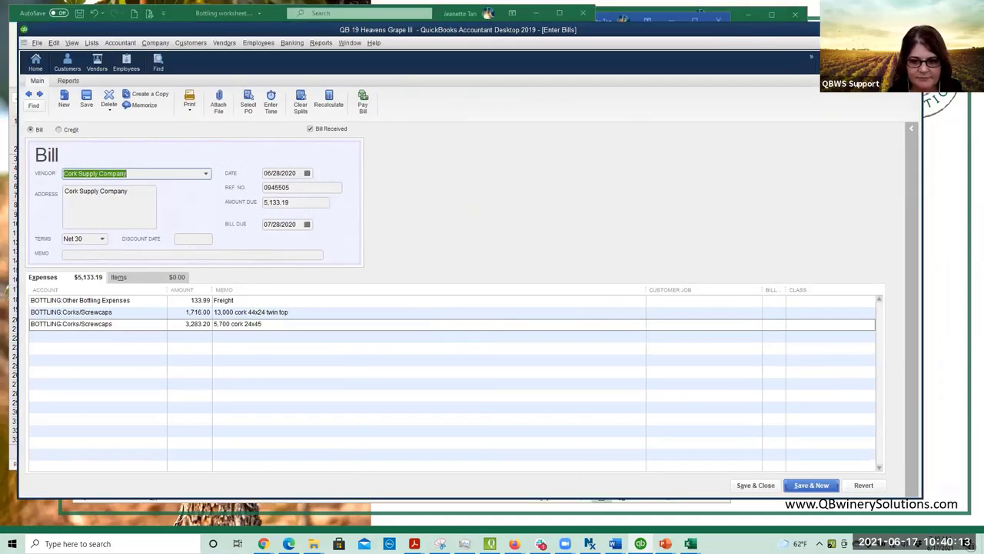
- Switch to the PowerPoint slide show and advance to the How to Learn More slide
key("alt+Tab")
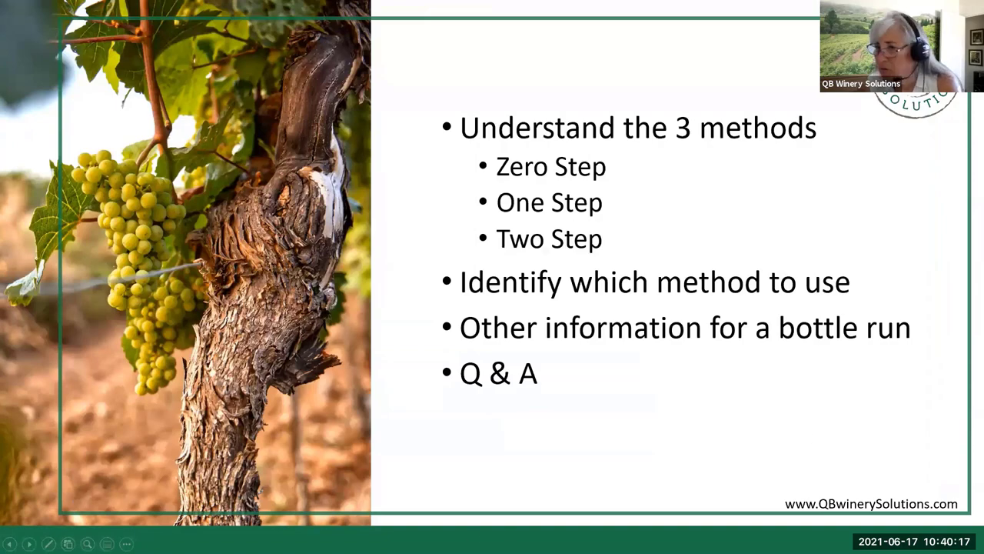
key("Right")
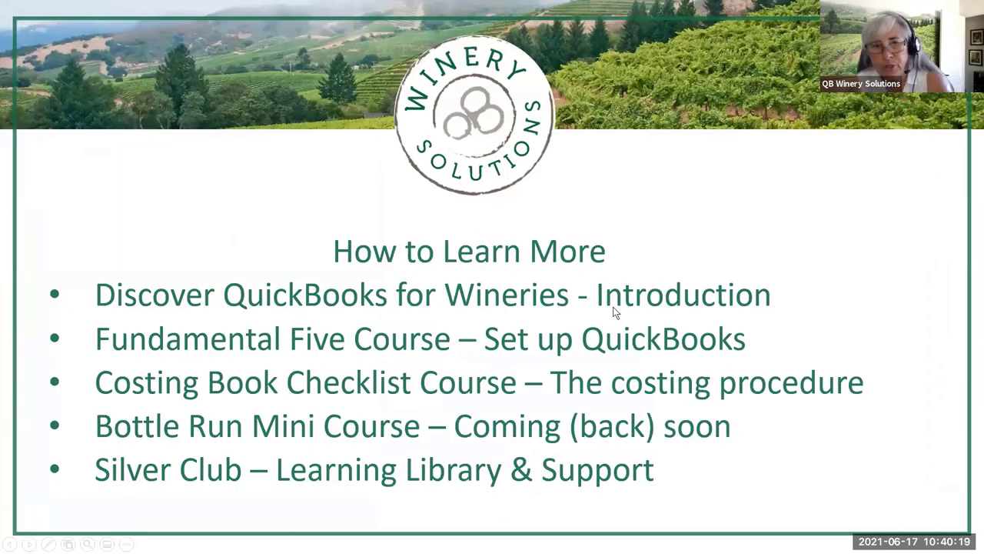
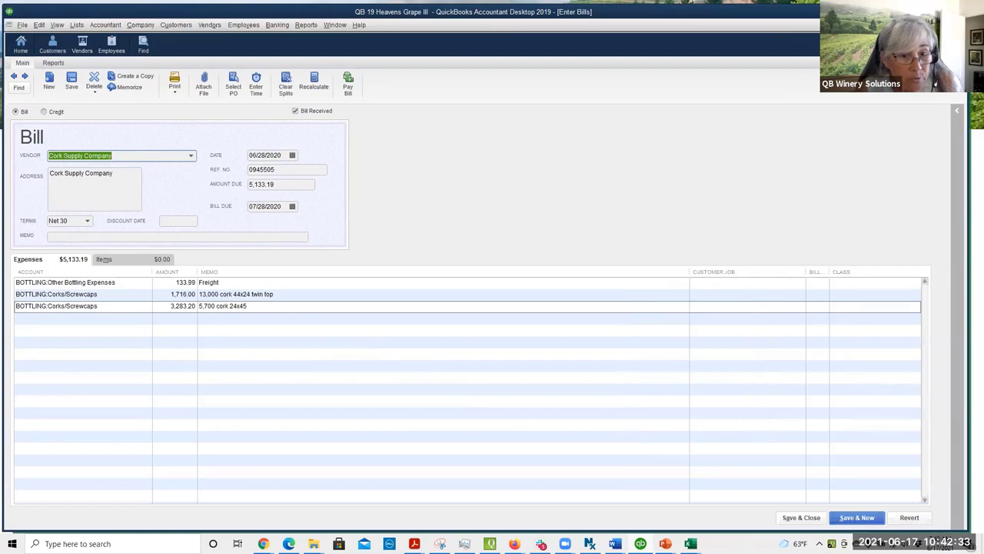
- View the BOTTLING sub-accounts in the QuickBooks Desktop Chart of Accounts, and open the Item List
left_click(77, 24)
left_click(84, 39)
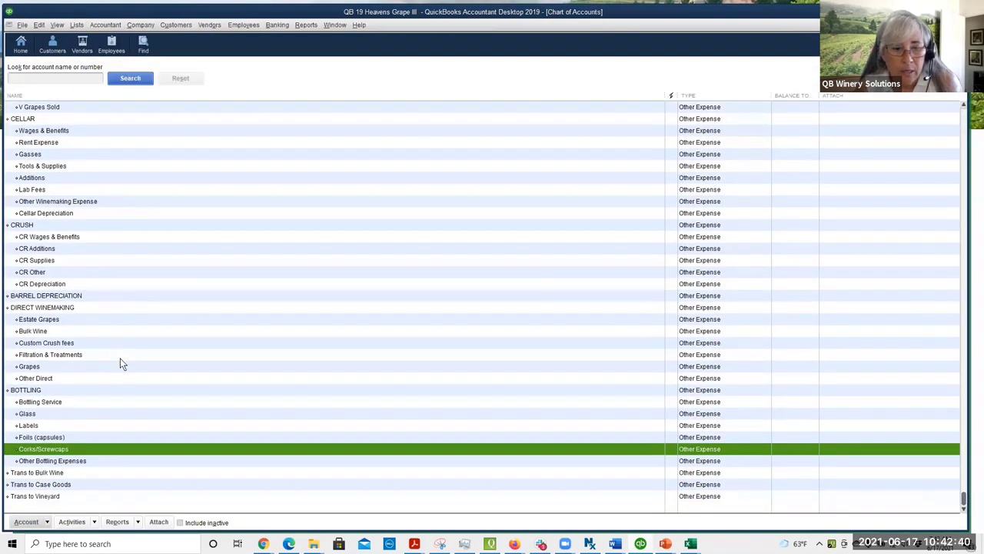
left_click(76, 25)
left_click(87, 49)
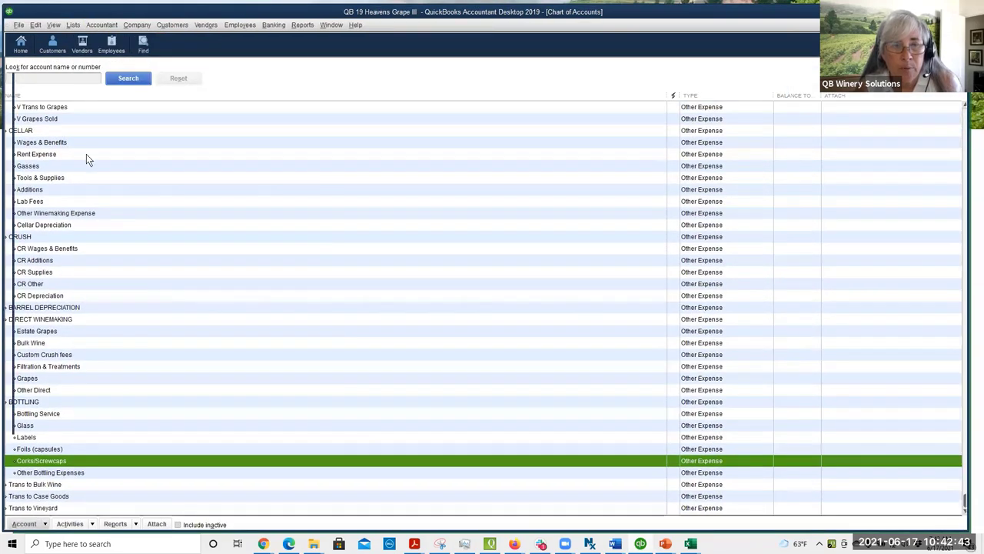
- Review the packaging items under the zz parent item in the Item List and open Capsule 32 x 55 for editing
scroll(77, 246, "up", 4)
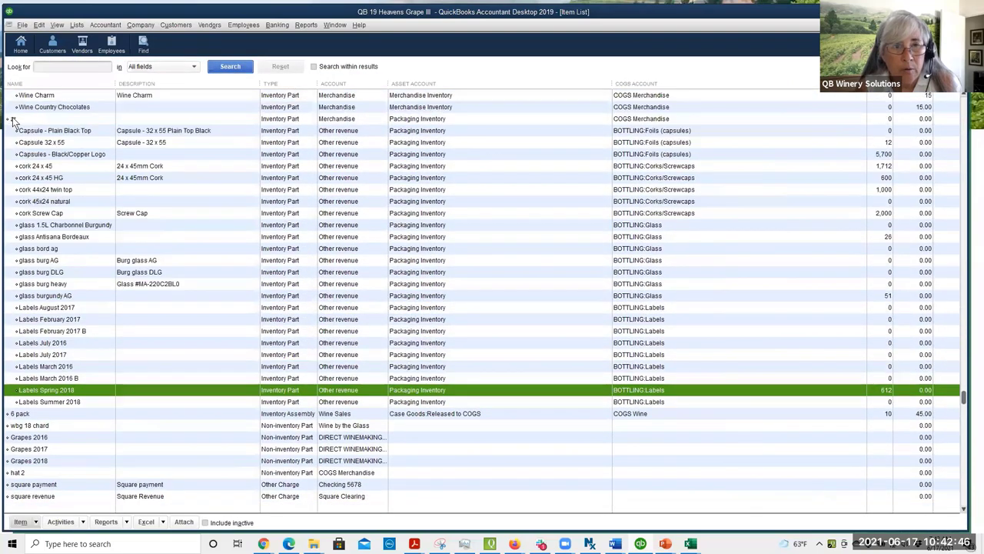
left_click(12, 119)
scroll(13, 122, "up", 3)
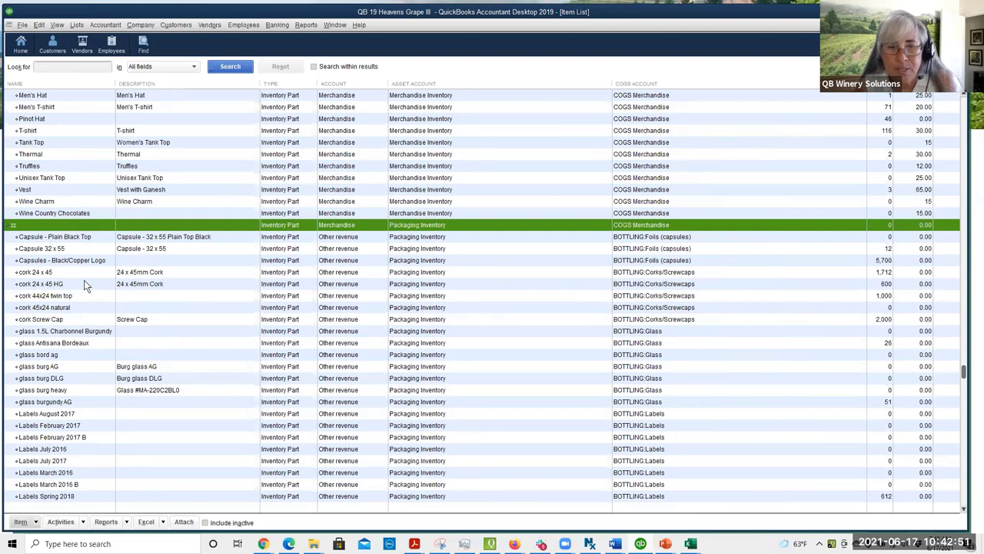
scroll(92, 289, "down", 3)
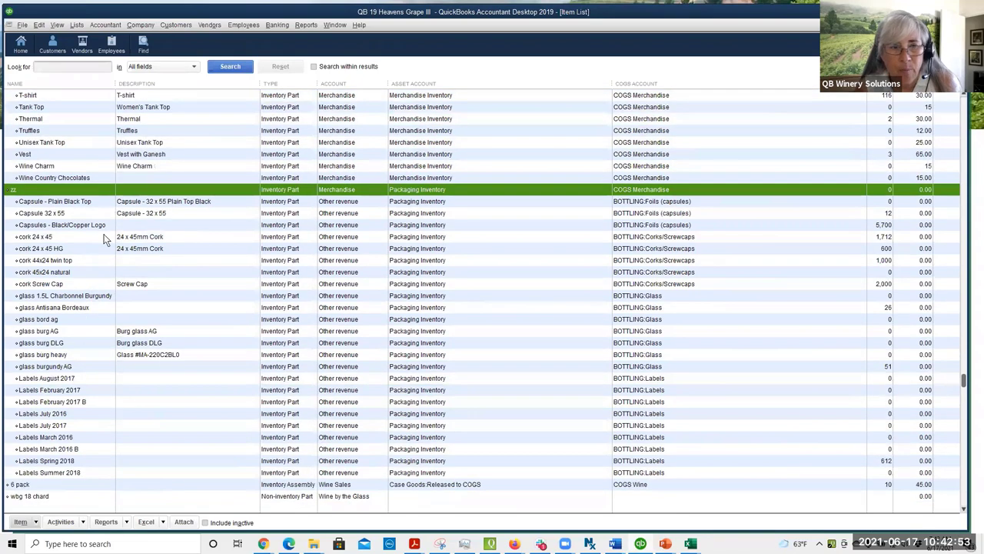
left_click(60, 202)
left_click(56, 213)
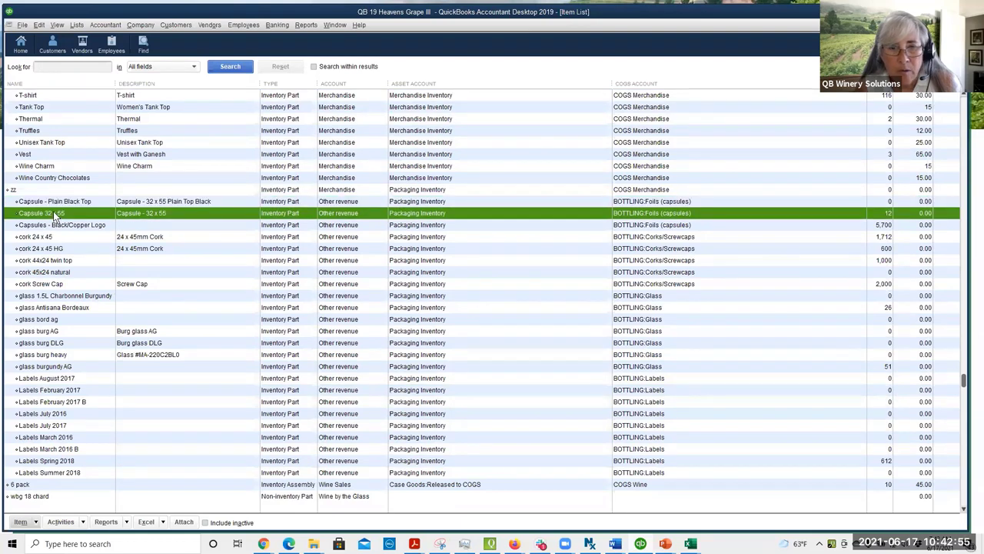
double_click(53, 212)
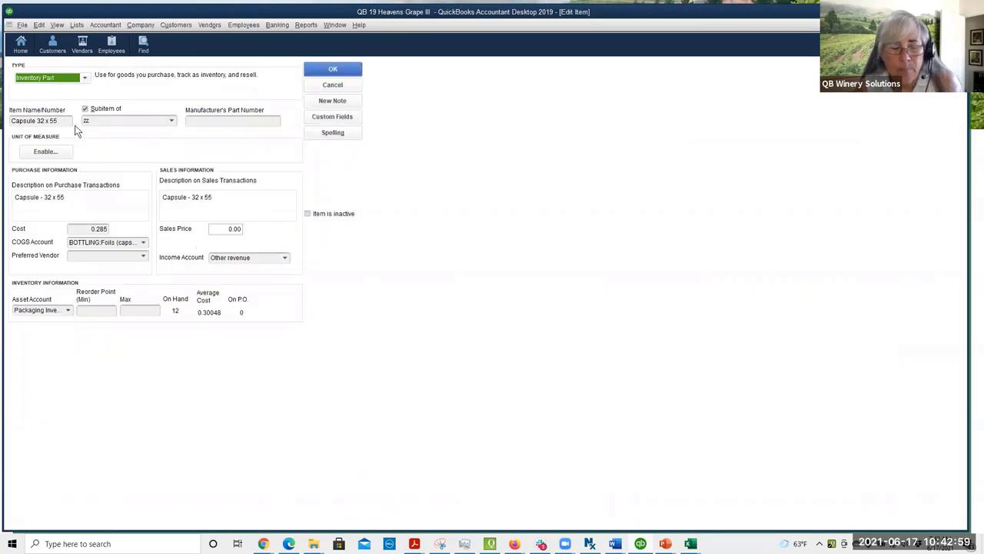
- Review the COGS account choices for Capsule 32 x 55, keeping Foils (capsules) under BOTTLING selected
left_click(143, 243)
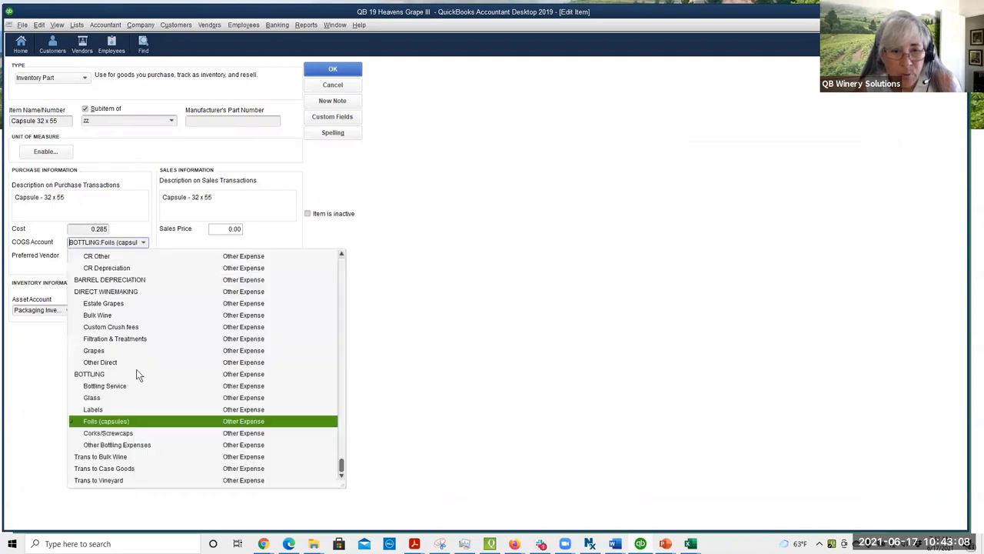
left_click(102, 422)
left_click(144, 245)
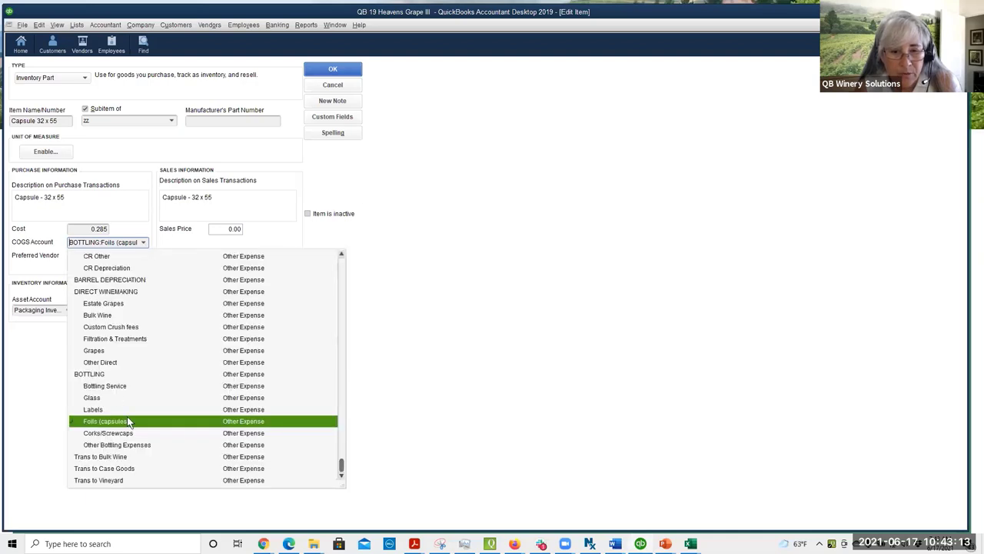
left_click(217, 427)
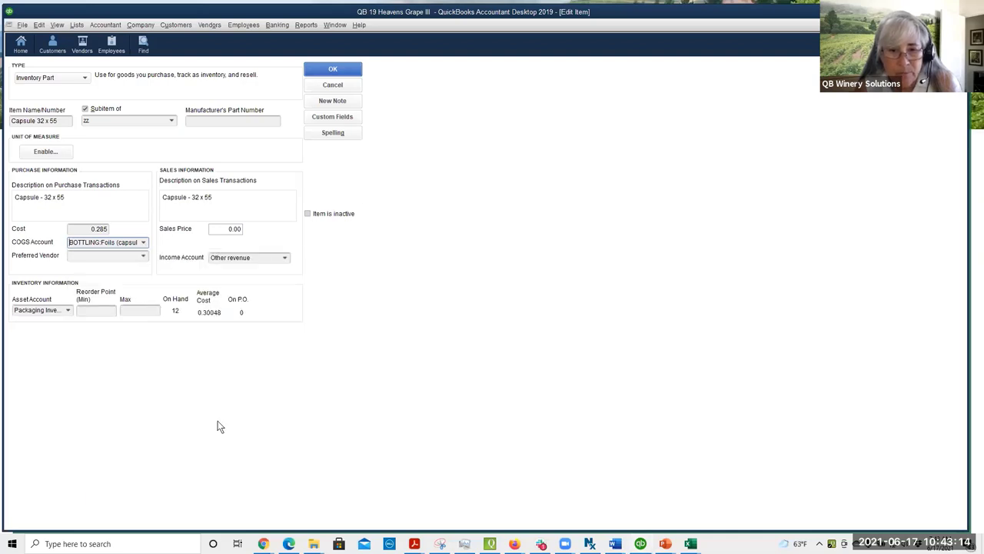
- Review the capsule item's income and asset account choices, keeping Other revenue and Packaging Inventory selected
left_click(284, 257)
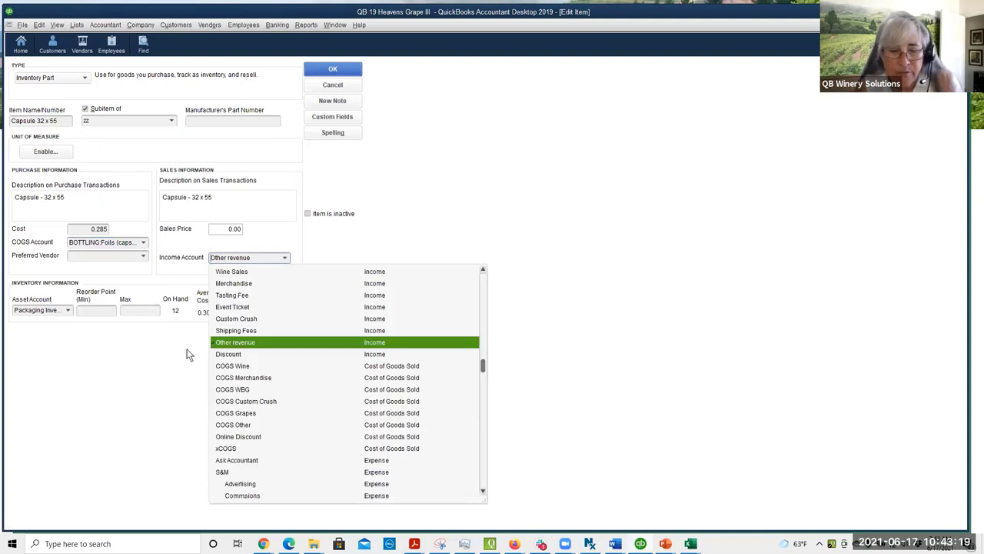
left_click(230, 345)
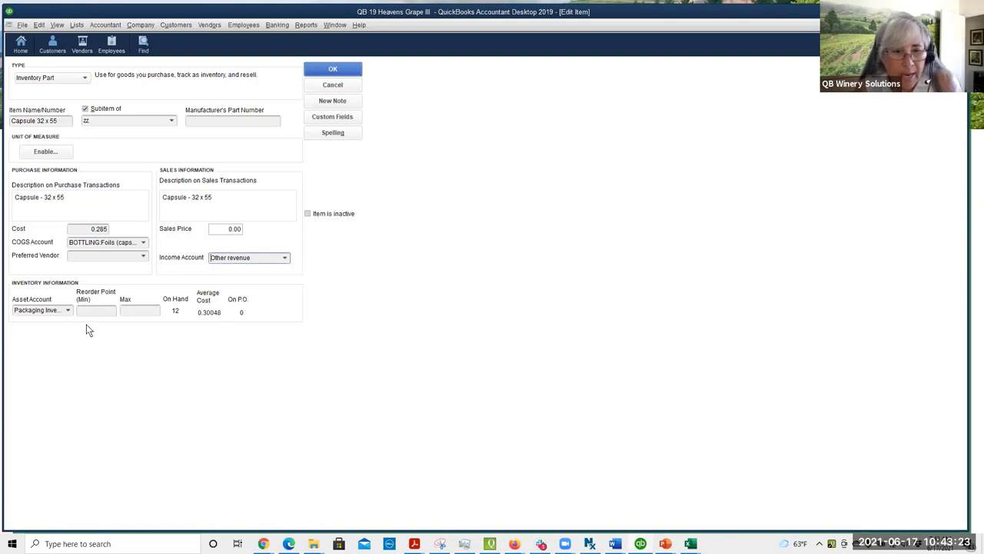
left_click(67, 310)
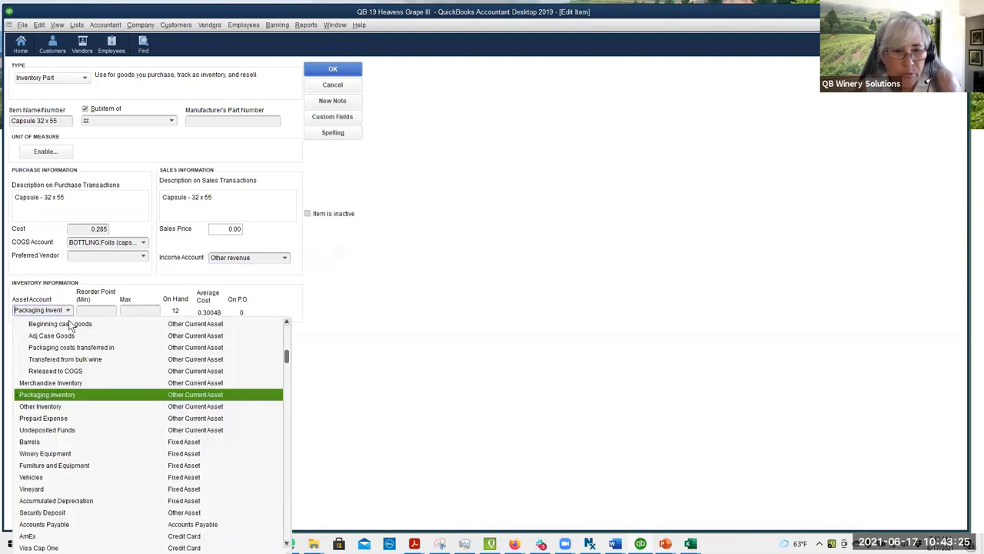
left_click(50, 394)
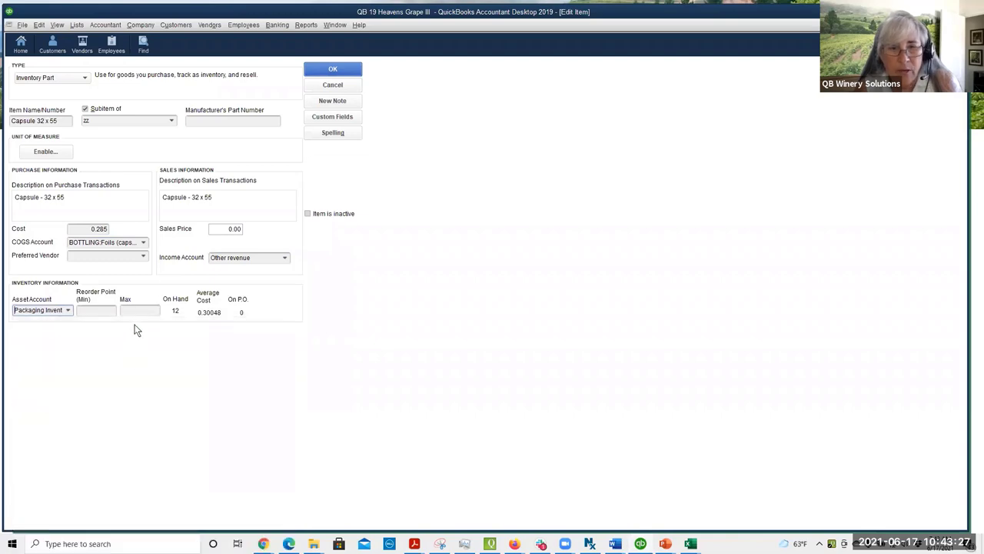
- Close the capsule item and review the COGS account choices for glass bord ag, keeping Glass under BOTTLING without saving edits
left_click(331, 87)
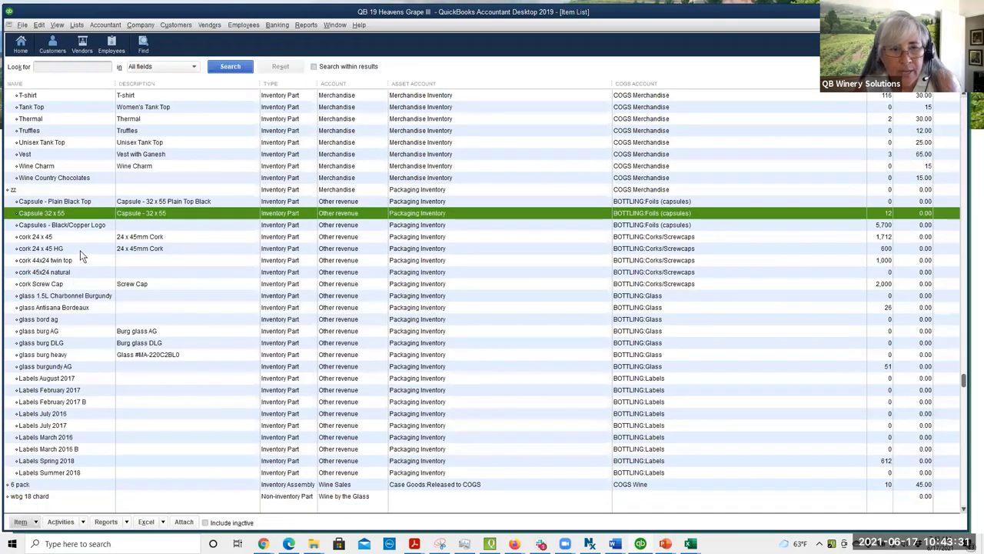
left_click(46, 321)
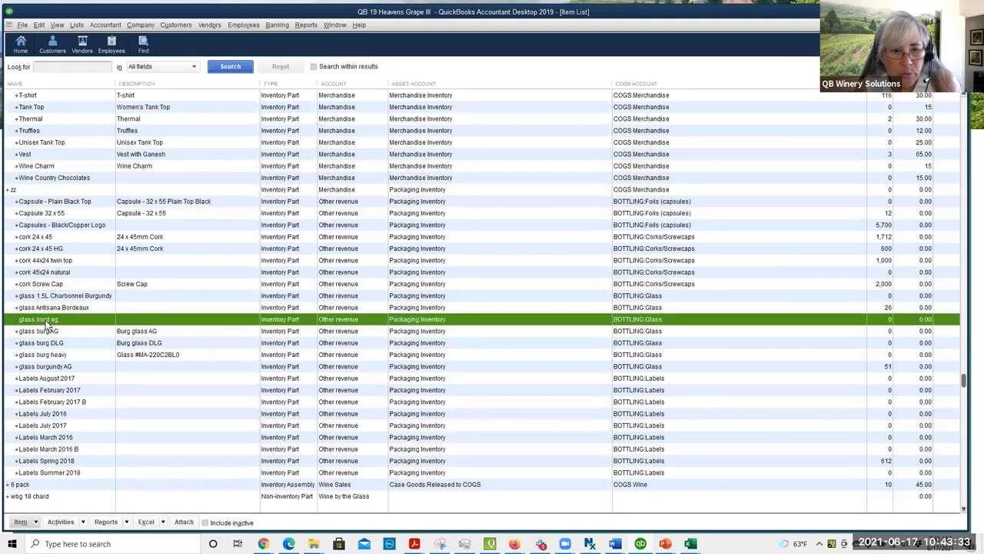
double_click(44, 323)
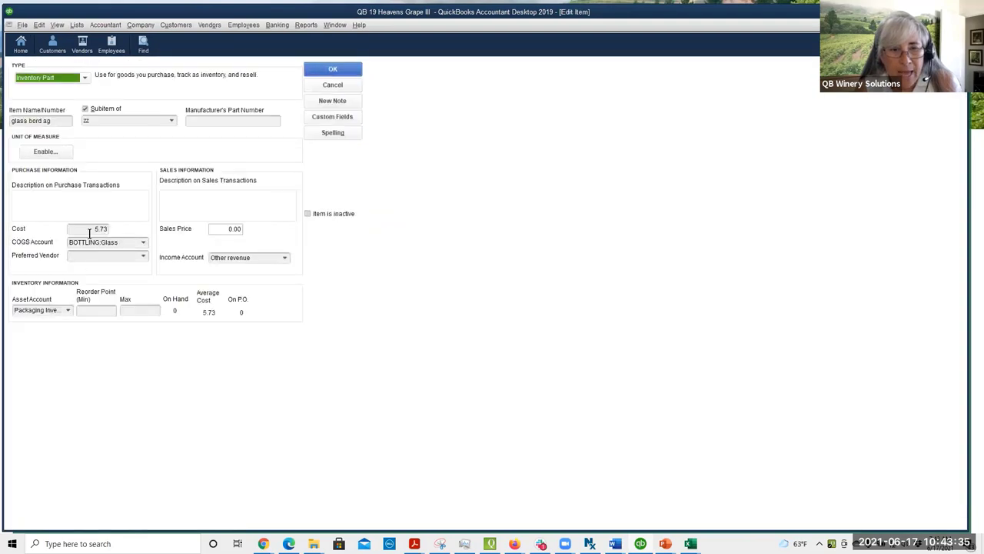
left_click(144, 243)
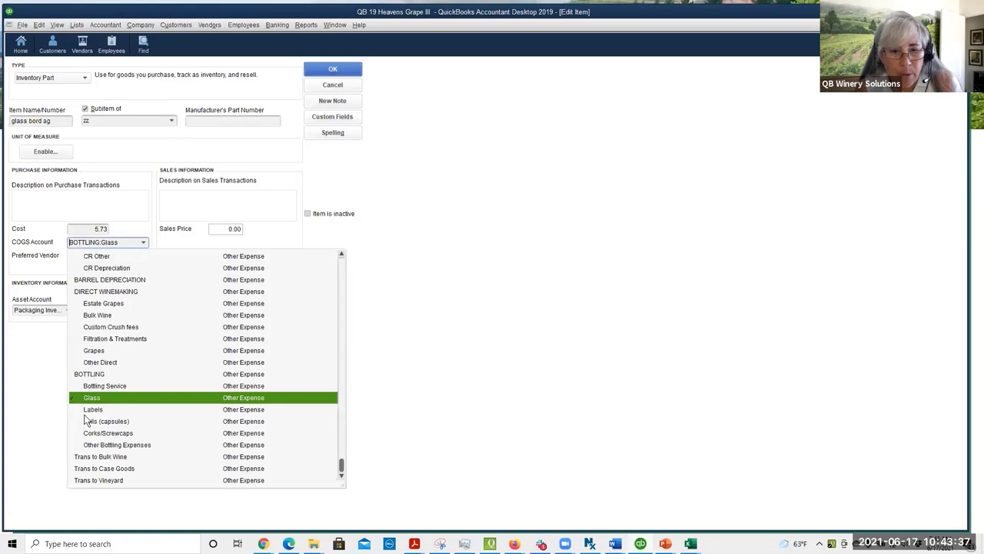
left_click(216, 394)
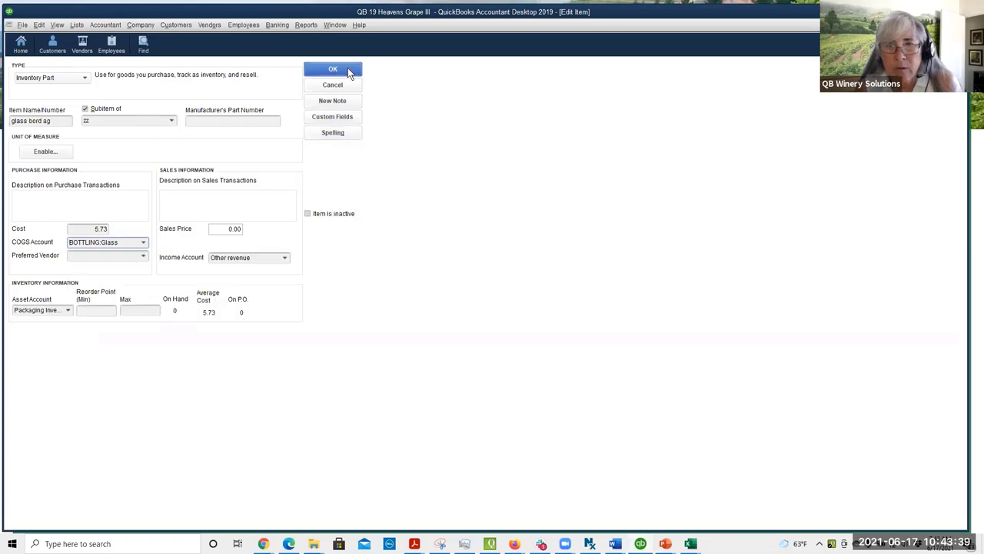
left_click(333, 85)
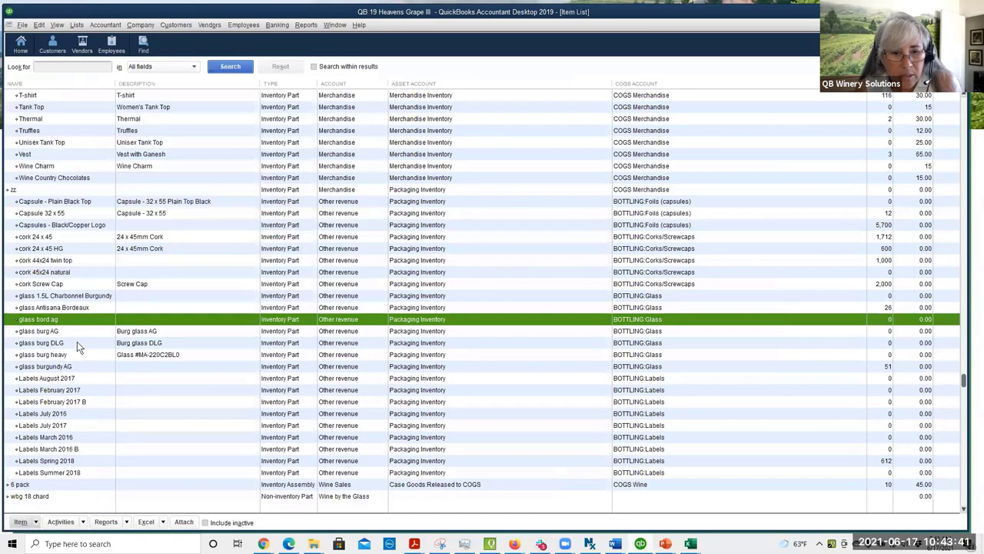
- Review the COGS account choices for Labels August 2017, keeping Labels under BOTTLING, and close the item without saving edits
left_click(71, 380)
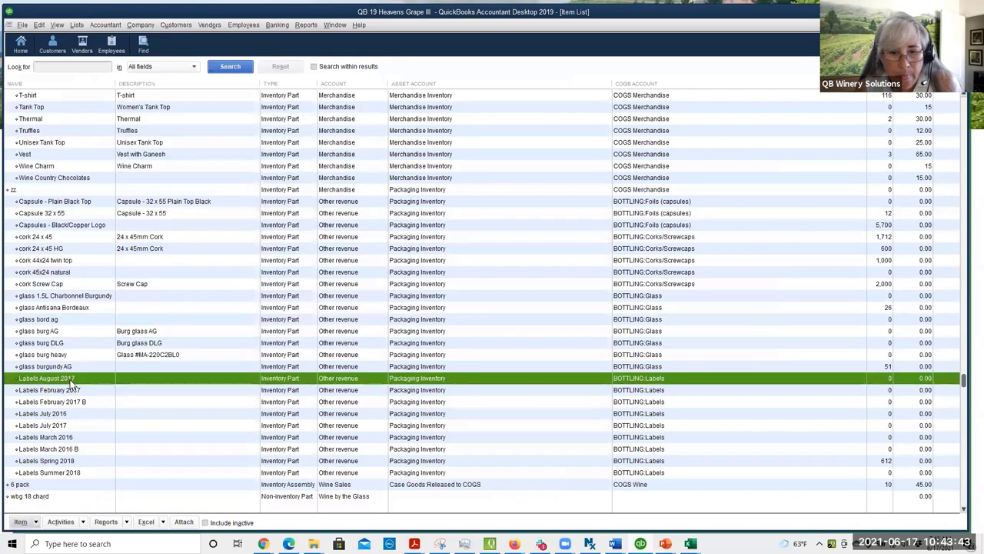
double_click(71, 381)
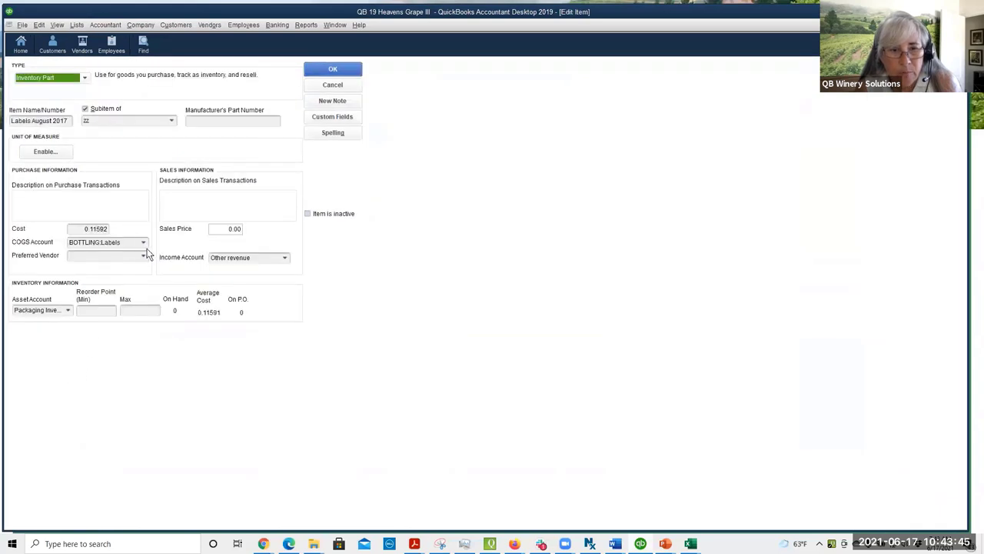
left_click(143, 243)
left_click(90, 411)
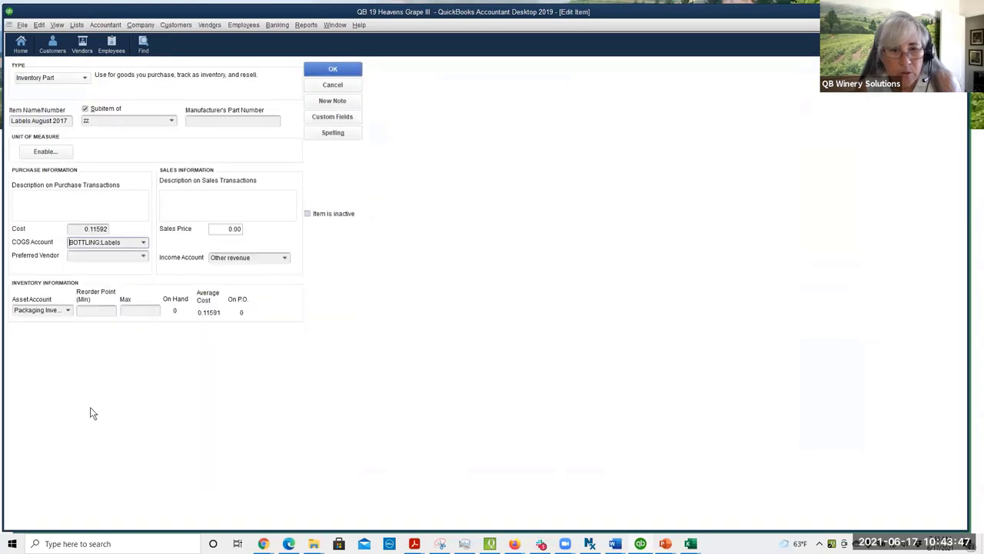
left_click(331, 85)
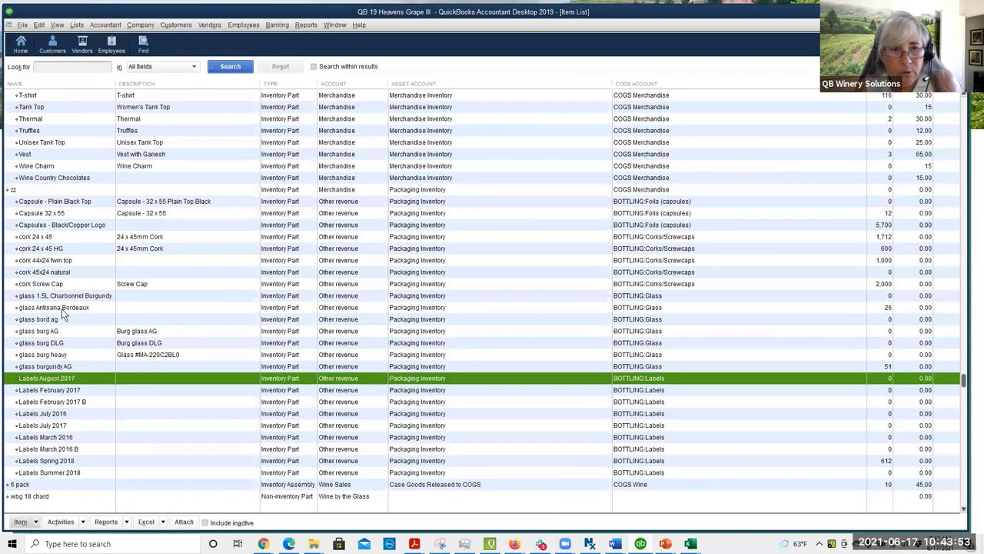
- Check the COGS accounts assigned to the packaging items under zz, from the capsules through the labels
left_click(75, 202)
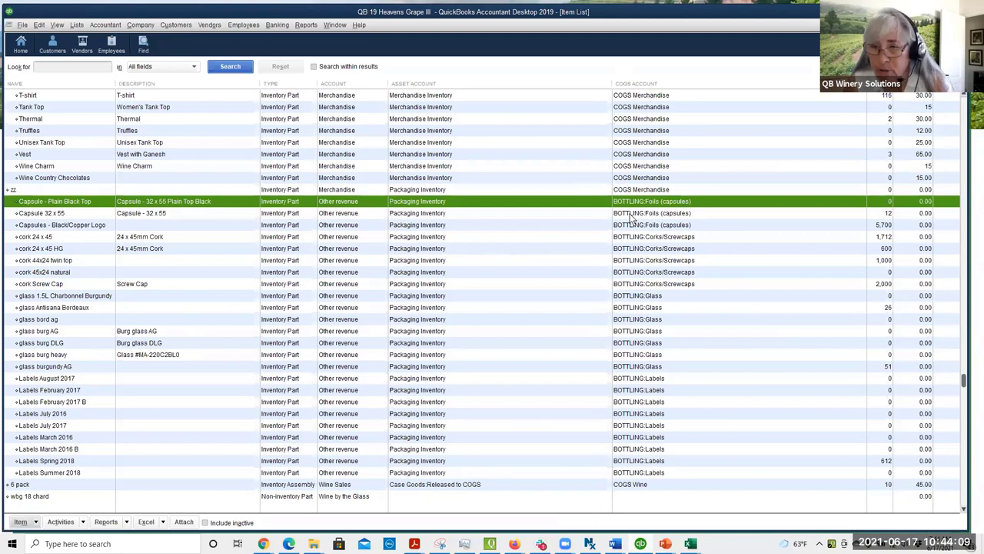
scroll(641, 360, "down", 1)
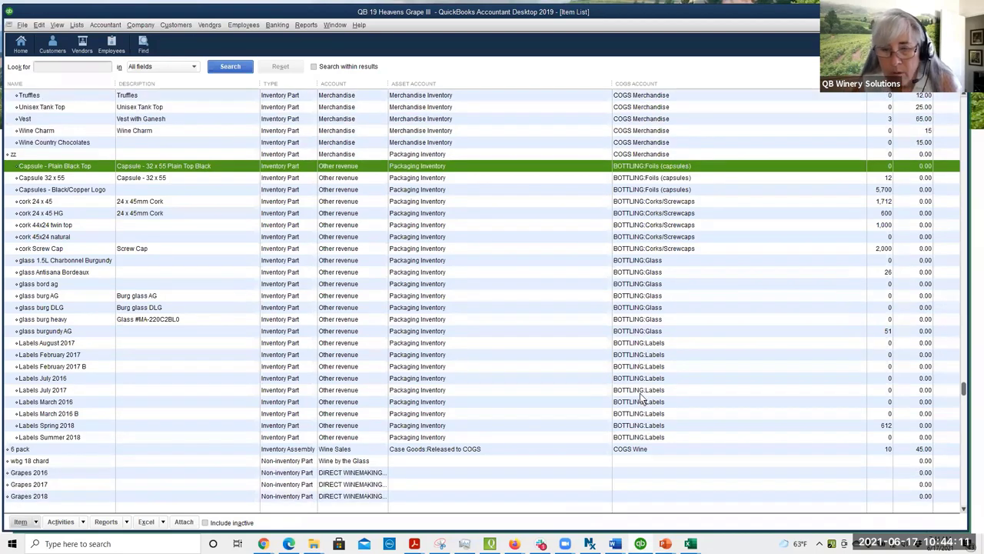
scroll(641, 400, "up", 3)
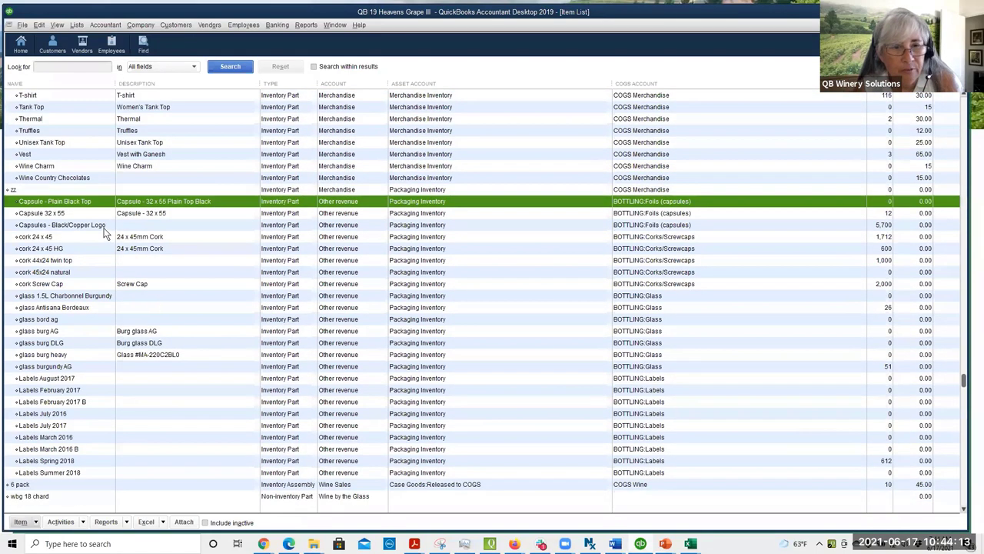
- Examine the individual glass items under zz, comparing the Bordeaux and Burgundy bottles, and return to Capsule - Plain Black Top
left_click(57, 318)
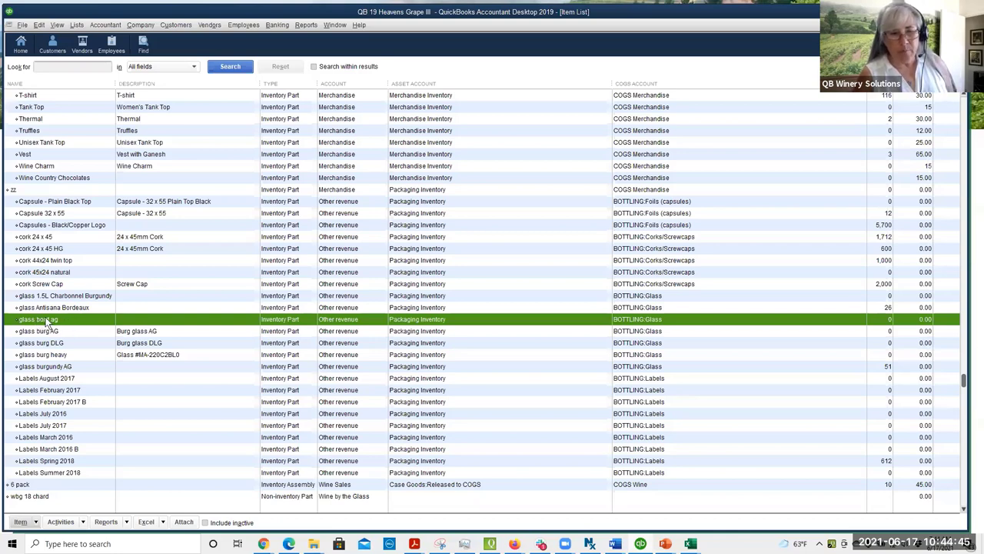
left_click(71, 357)
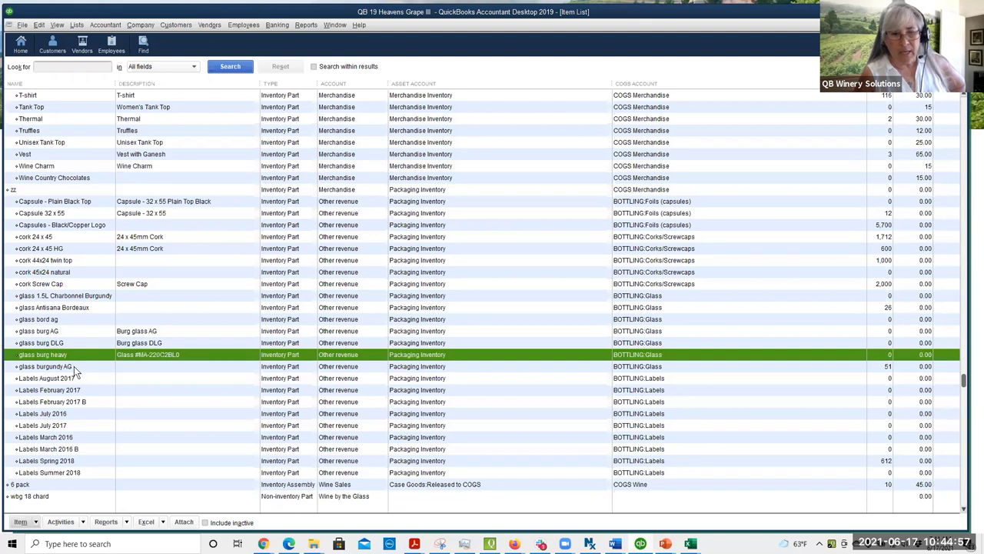
left_click(73, 366)
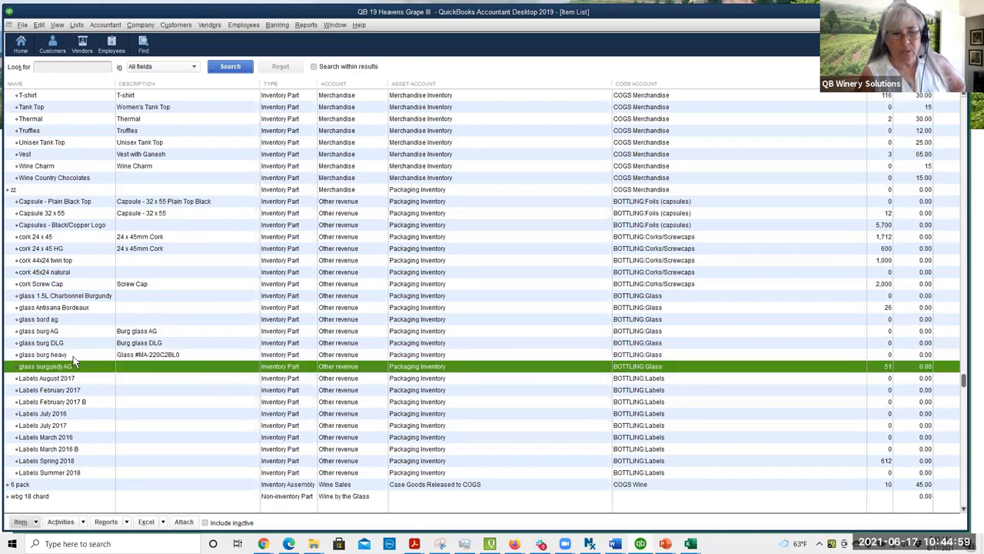
left_click(73, 358)
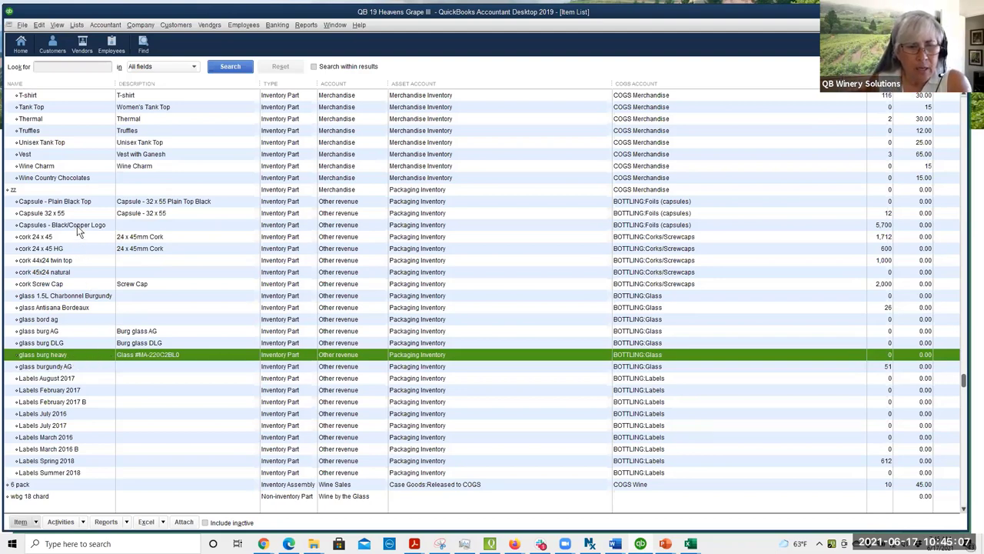
left_click(47, 368)
left_click(49, 355)
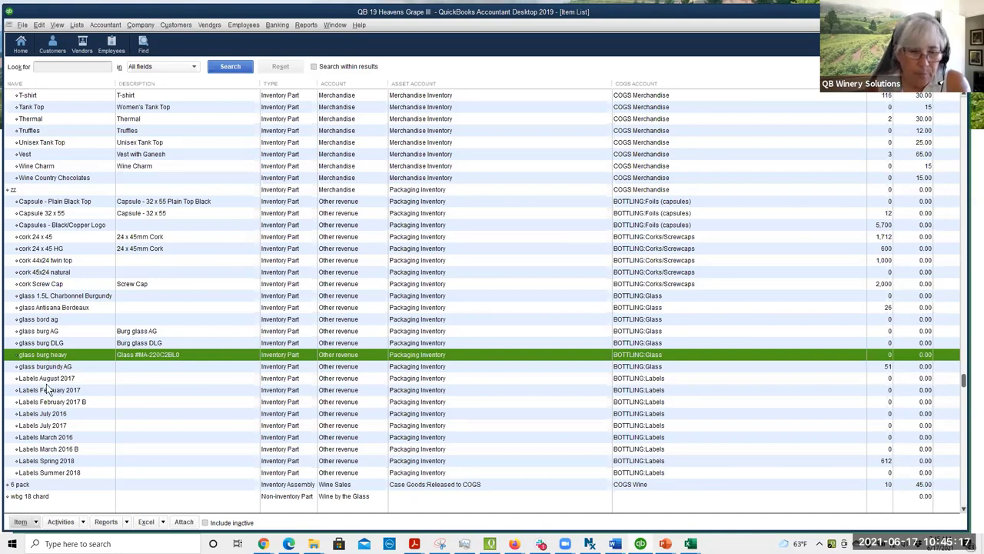
left_click(58, 364)
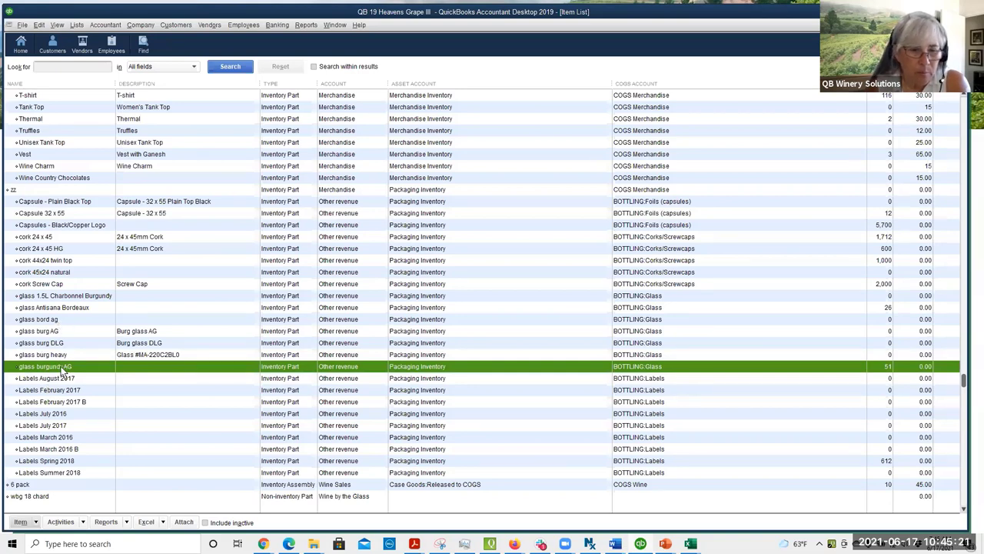
left_click(62, 318)
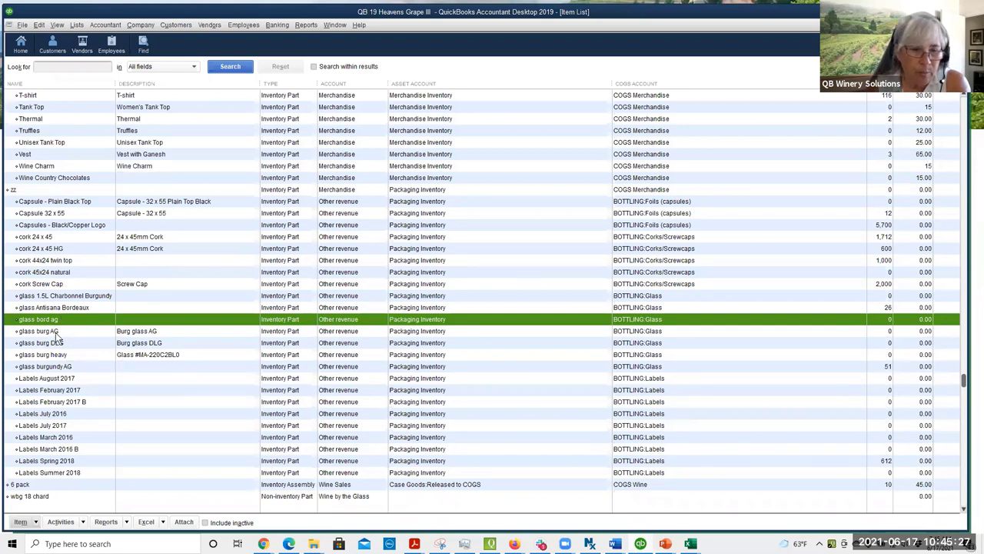
left_click(56, 331)
left_click(57, 321)
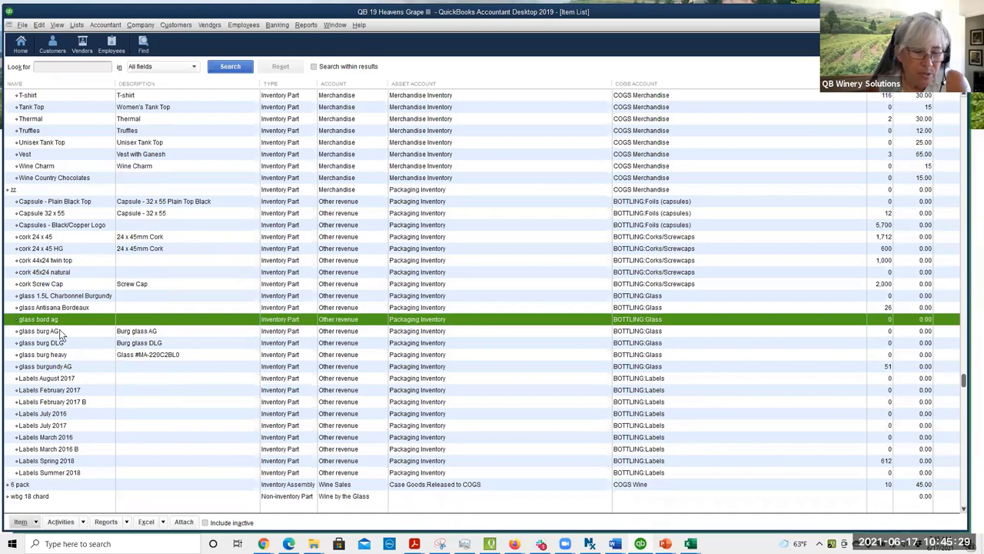
left_click(63, 330)
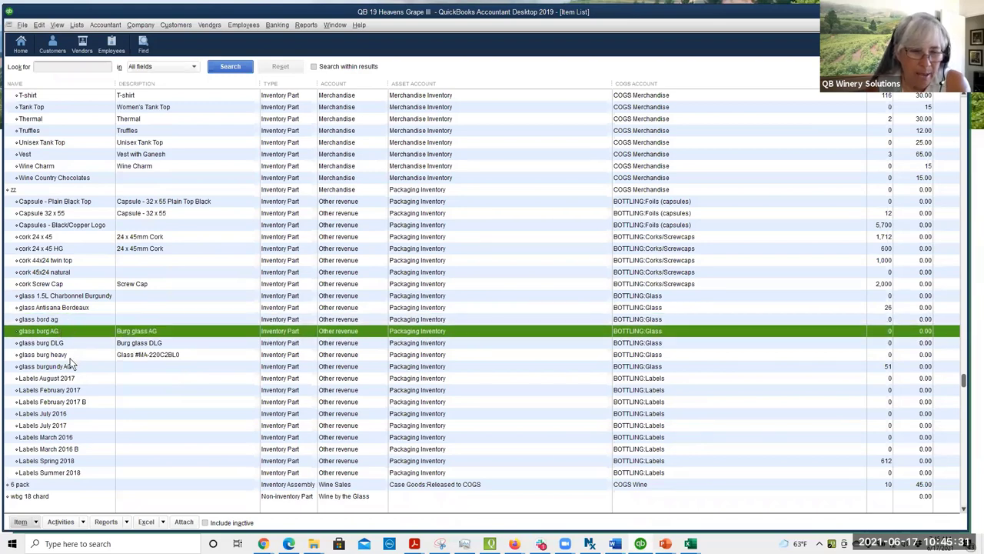
left_click(66, 319)
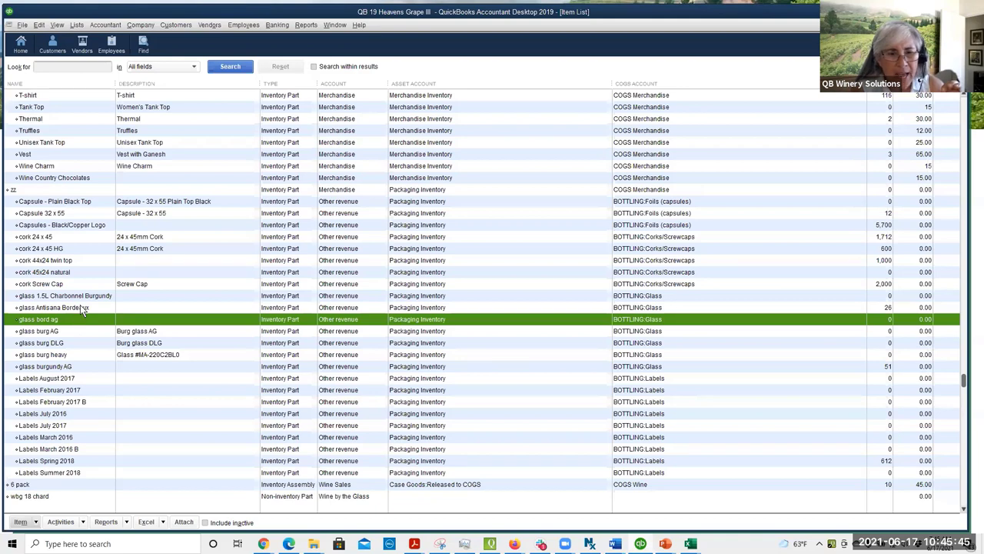
left_click(80, 305)
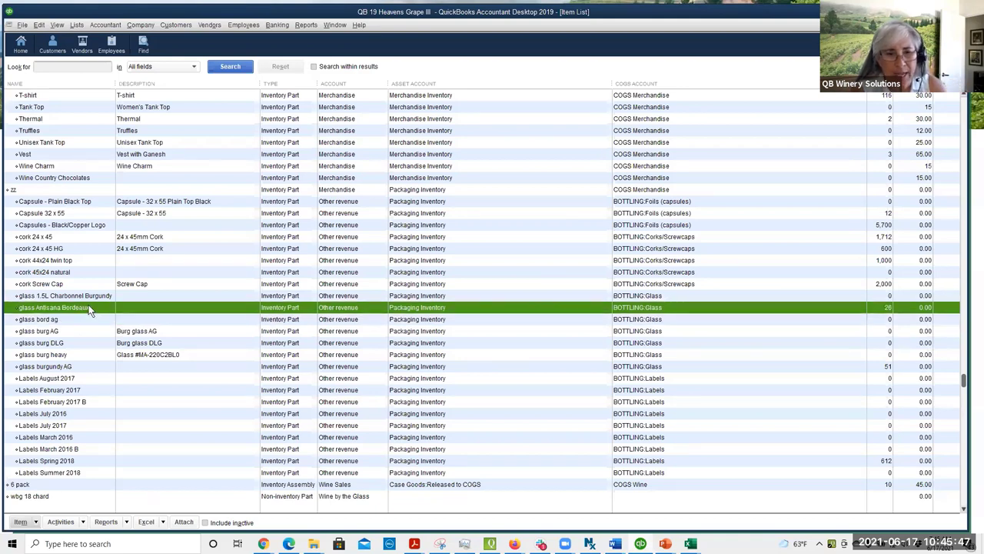
left_click(69, 298)
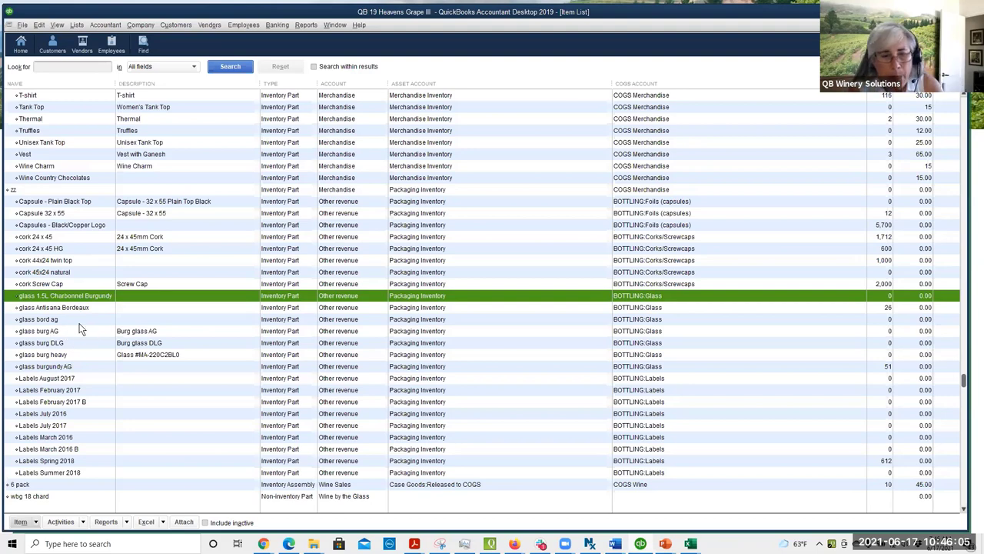
scroll(80, 329, "up", 1)
scroll(85, 319, "down", 1)
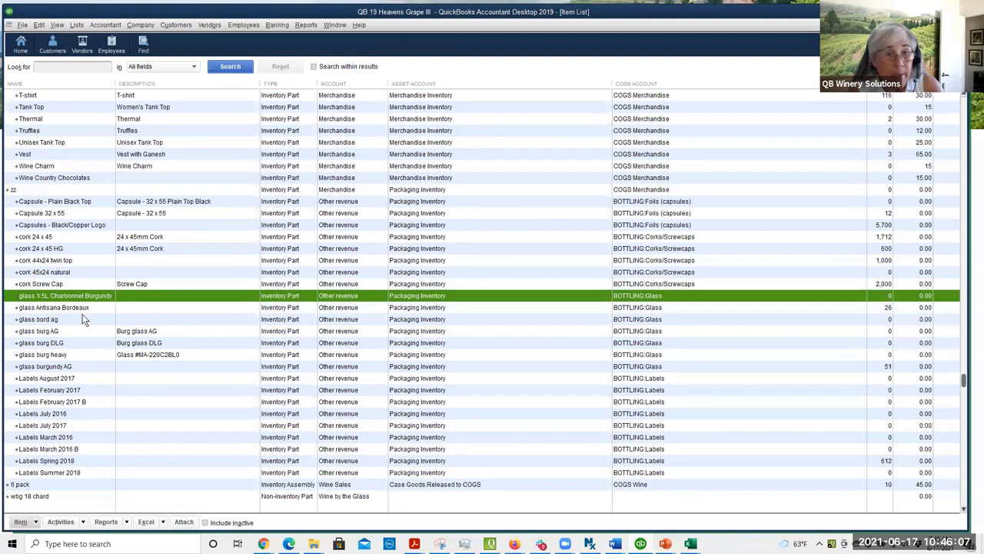
left_click(101, 202)
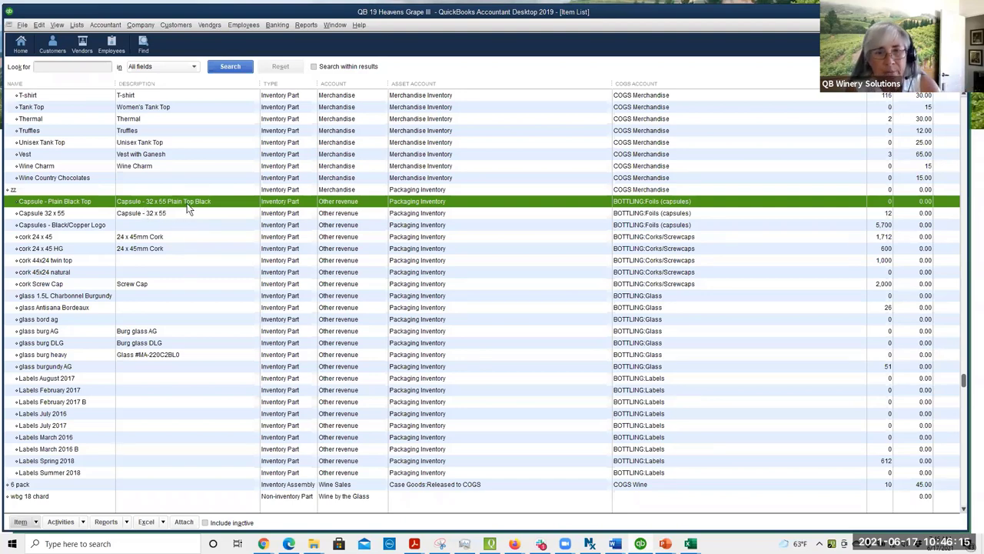
- Start an inventory quantity adjustment and bring up the search for items to include in it
left_click(208, 27)
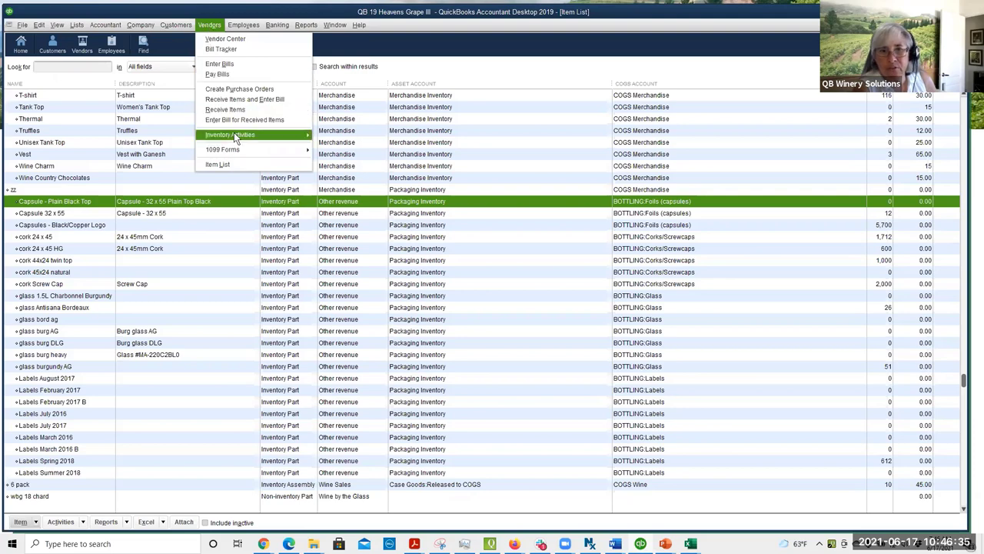
mouse_move(235, 135)
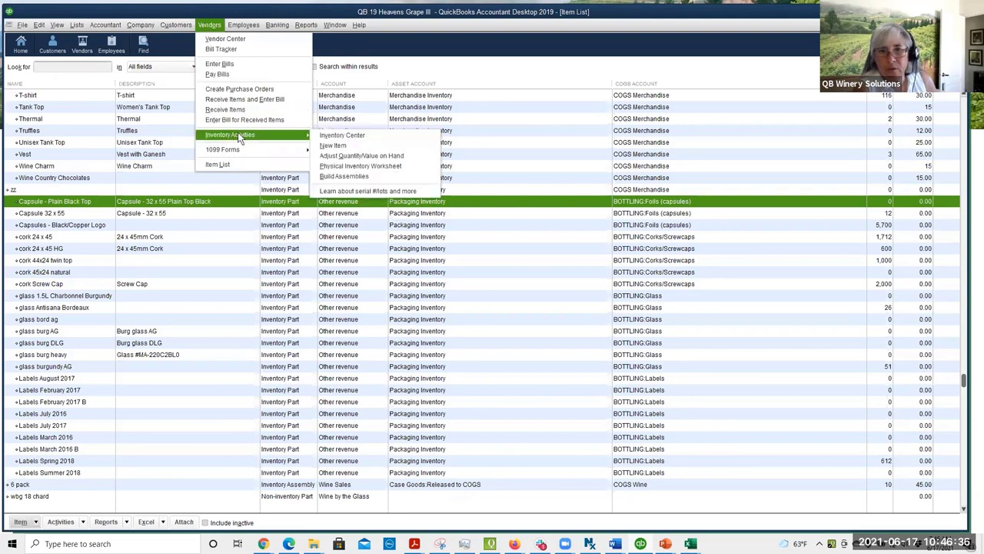
left_click(358, 155)
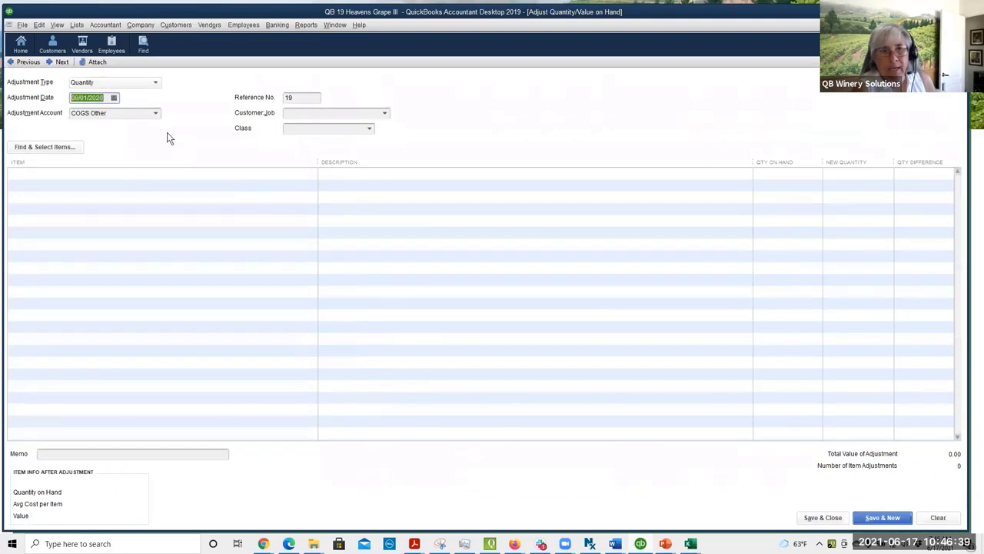
left_click(68, 148)
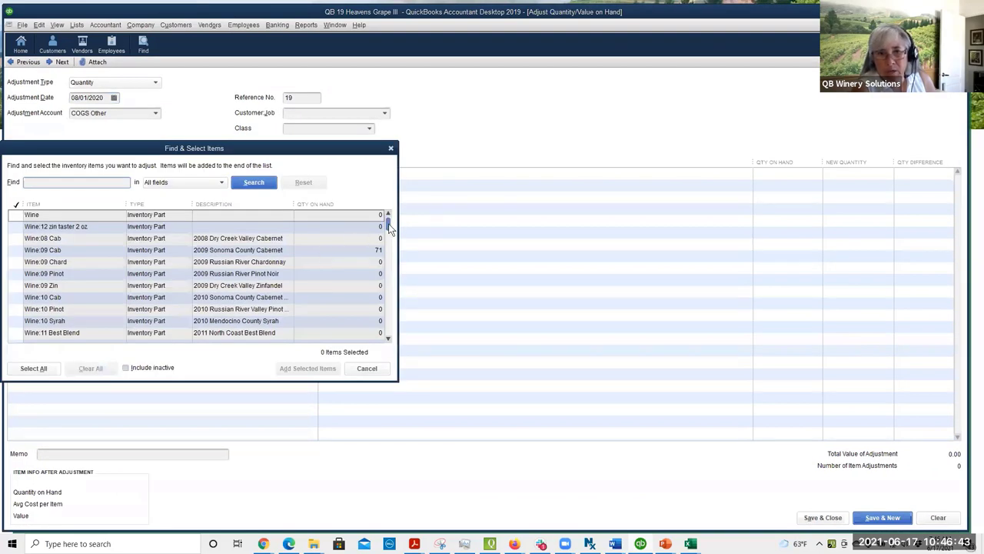
- Select Capsule 32 x 55, Capsules - Black/Copper Logo, cork 24 x 45 and cork 24 x 45 HG under zz for the adjustment
left_click_drag(389, 222, 398, 312)
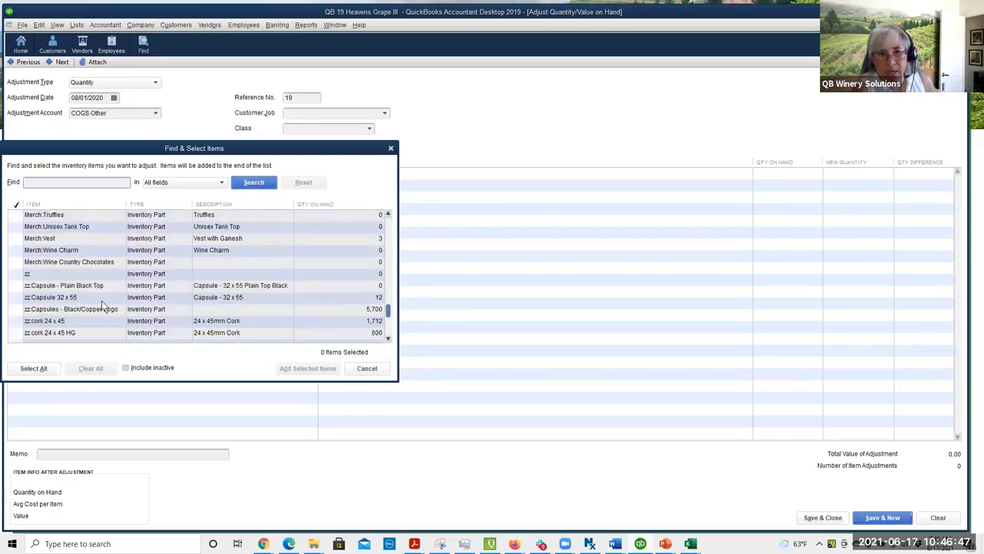
left_click(17, 296)
left_click(16, 308)
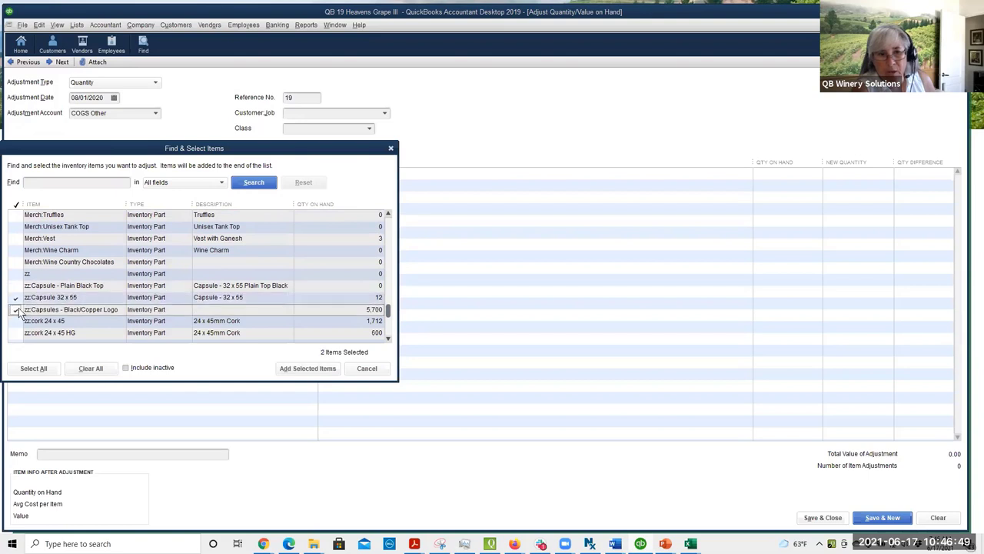
left_click(16, 321)
left_click(16, 332)
- Also select cork 44x24 twin top, cork Screw Cap and glass Antisana Bordeaux, and add all selected items to the adjustment
scroll(67, 305, "down", 1)
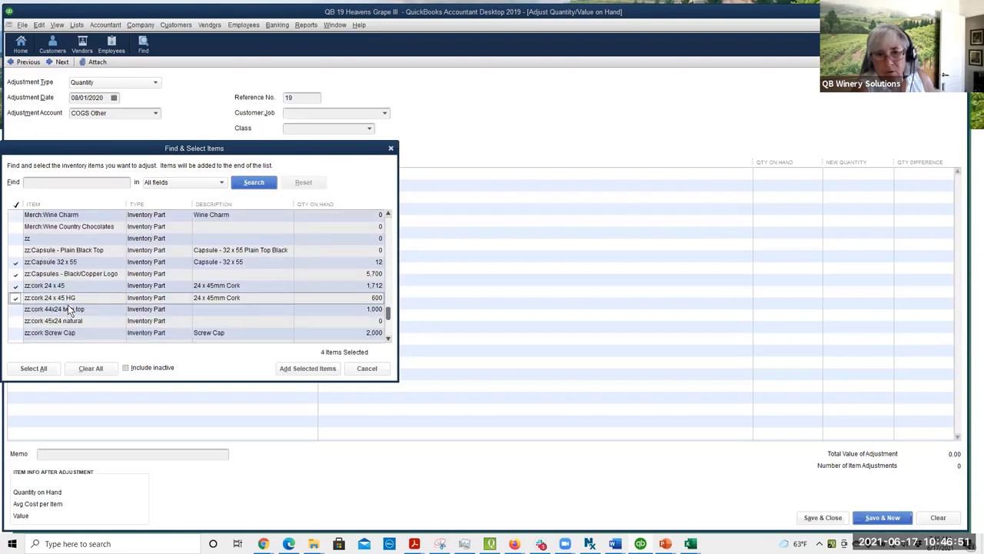
left_click(17, 308)
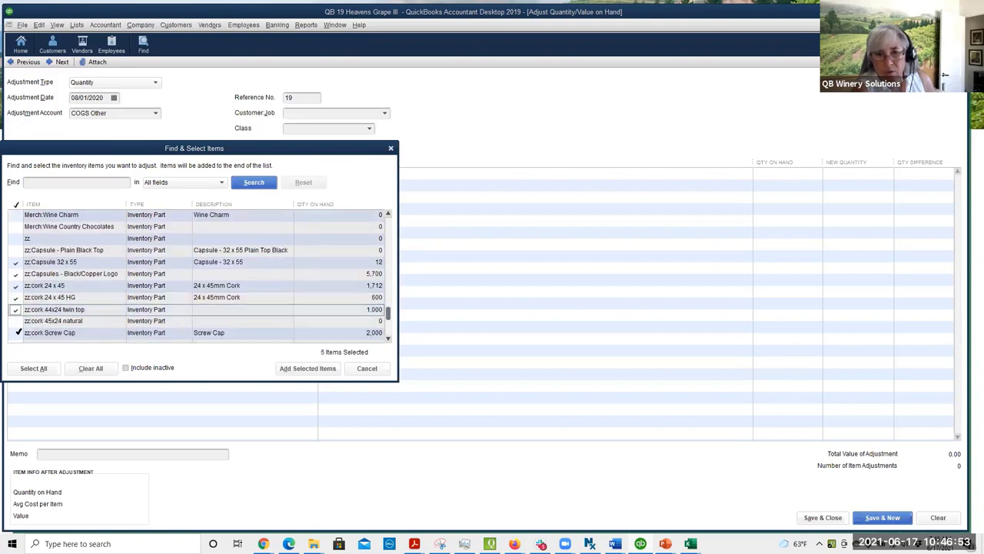
left_click(17, 333)
scroll(52, 327, "down", 2)
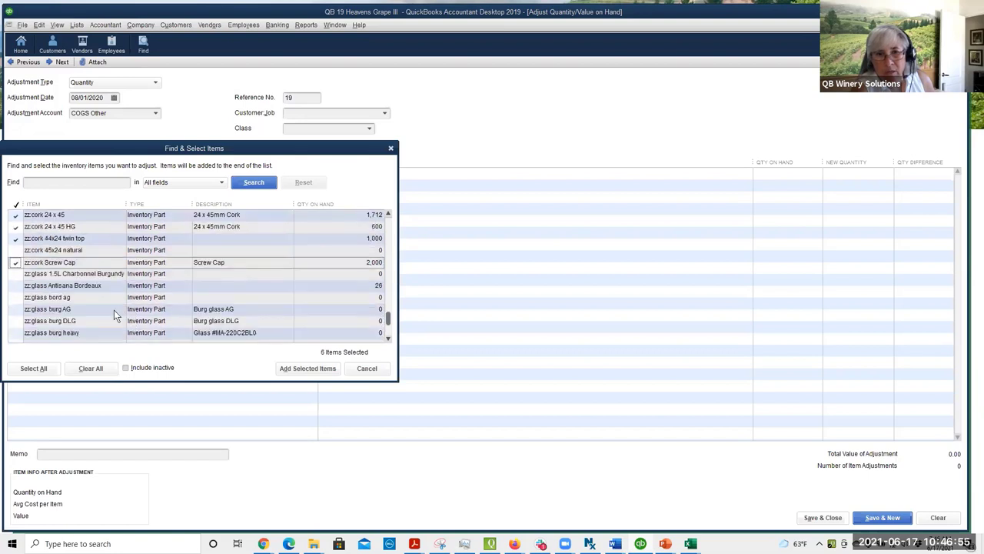
left_click(17, 285)
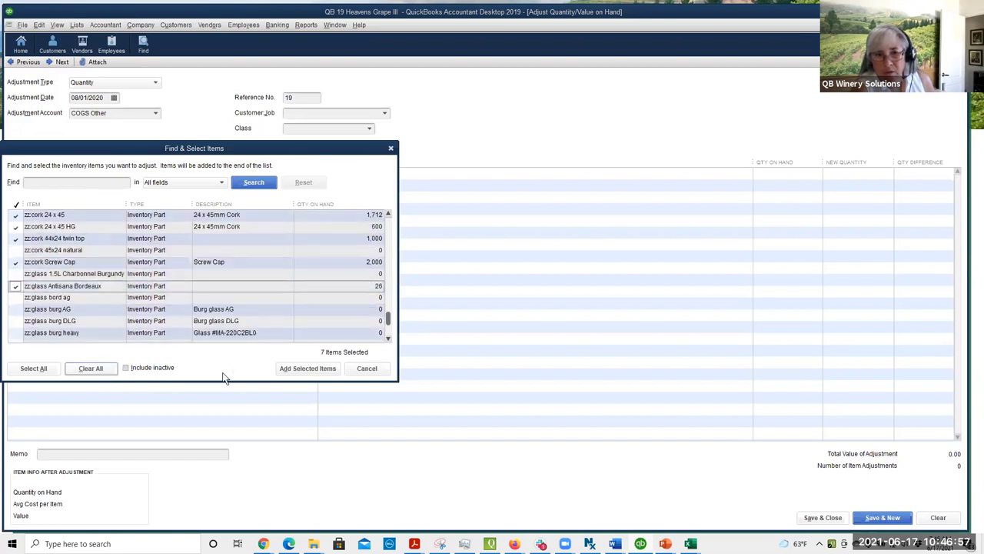
left_click(306, 368)
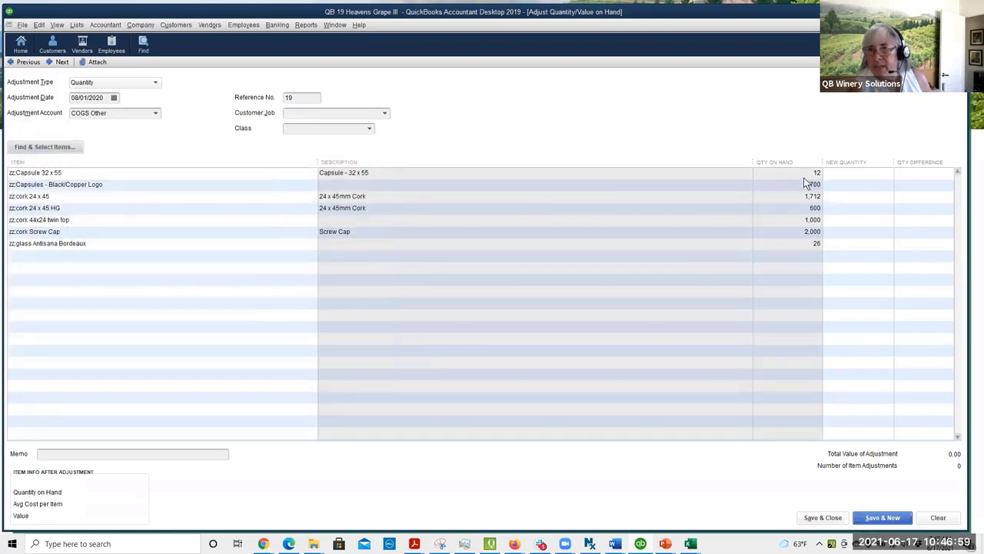
- Set the new quantity of Capsule 32 x 55 to 10 and of Capsules - Black/Copper Logo to 4,750
left_click(862, 173)
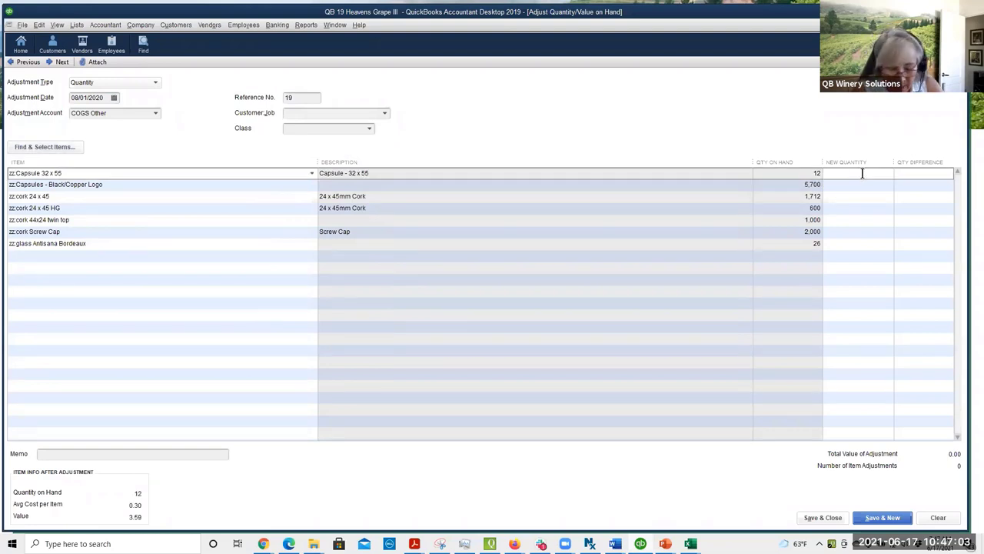
type("10")
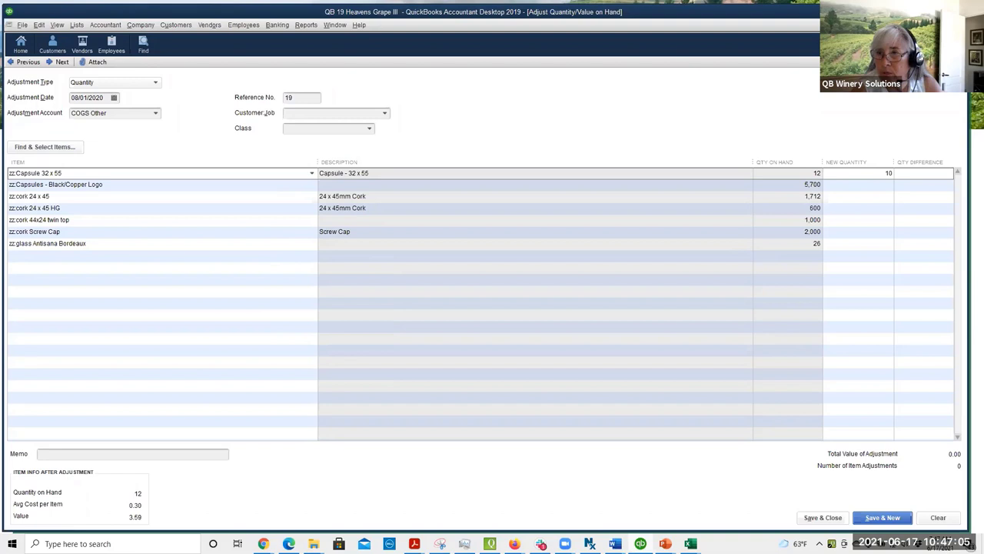
left_click(854, 185)
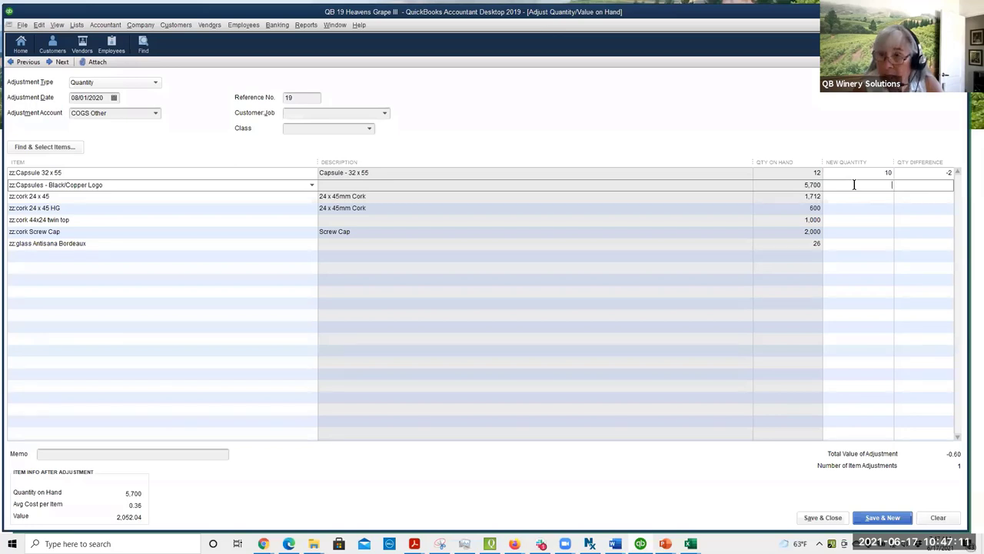
type("4750")
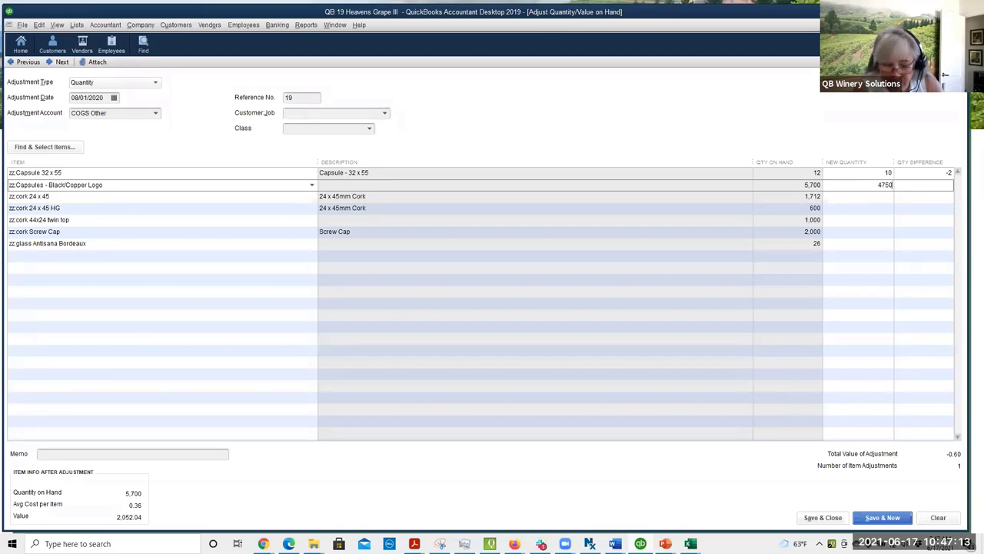
key("Tab")
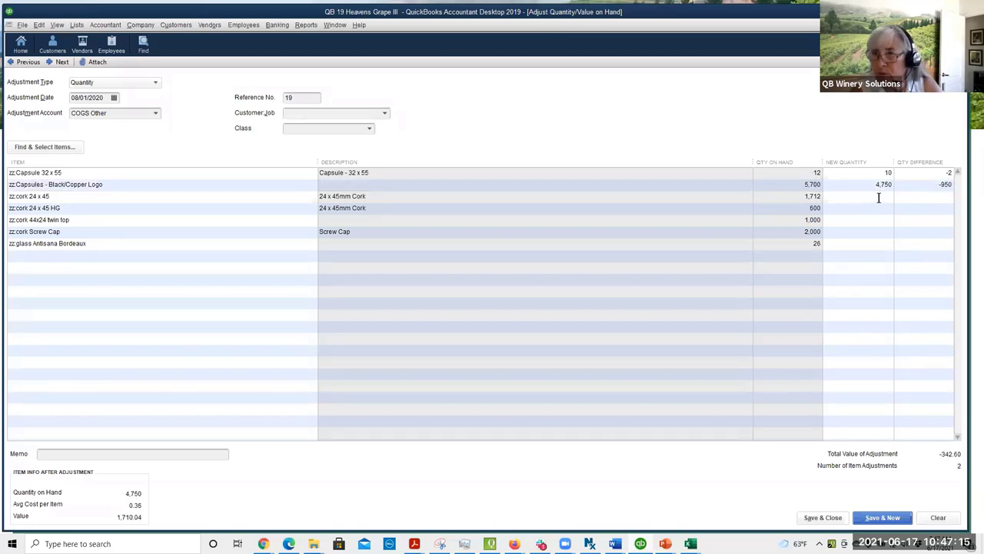
- Set the new quantities to 1,500 for cork 24 x 45, 500 for cork 24 x 45 HG and 900 for cork 44x24 twin top
left_click(878, 198)
type("1")
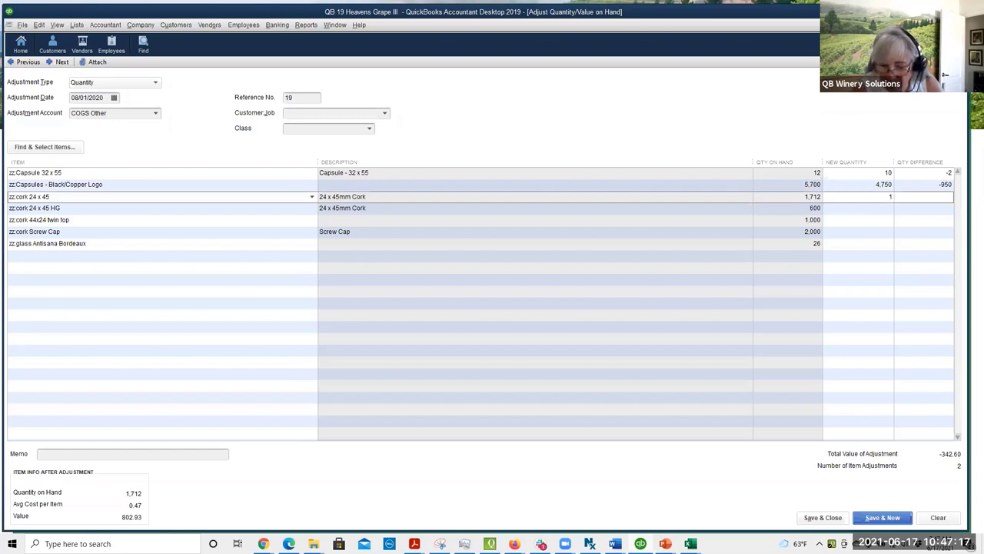
type("500")
left_click(879, 208)
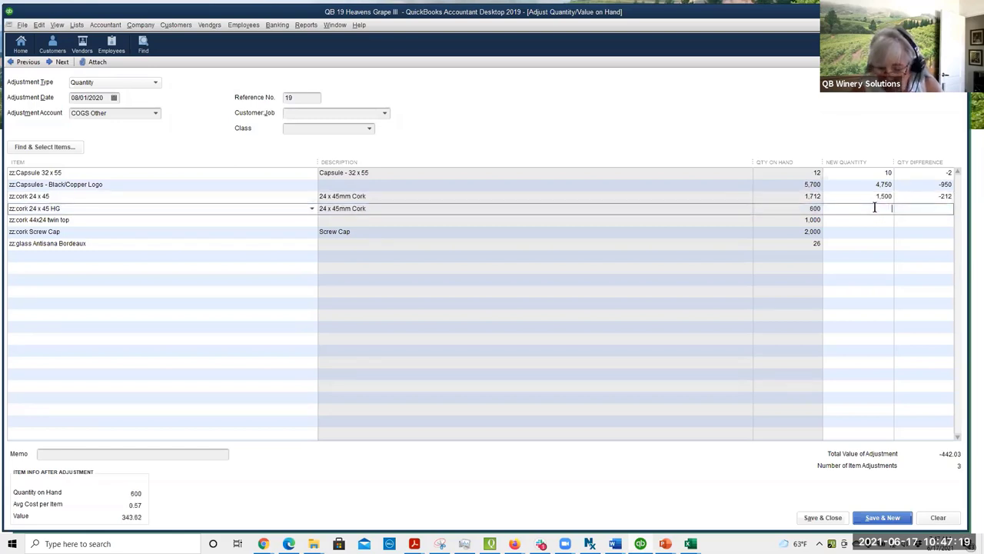
type("500")
left_click(869, 220)
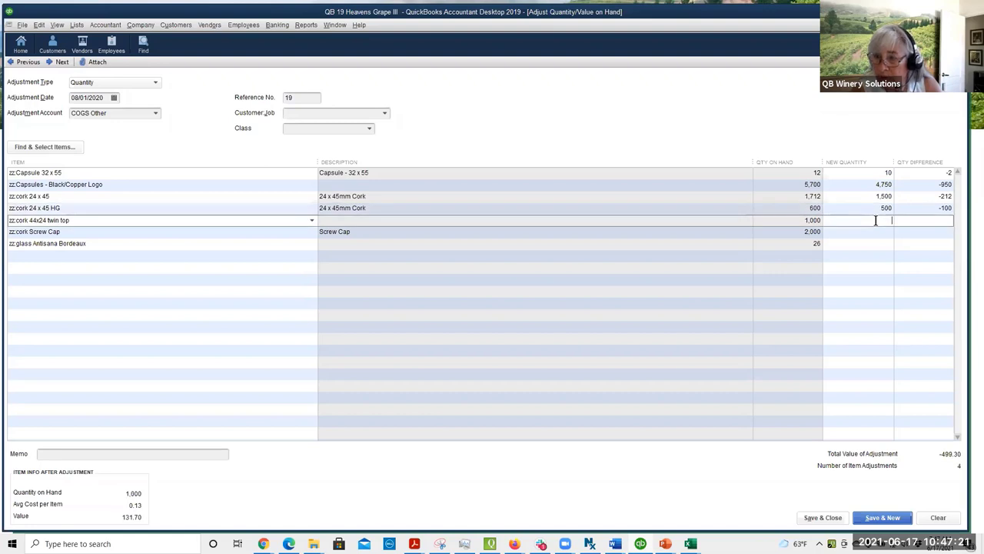
type("900")
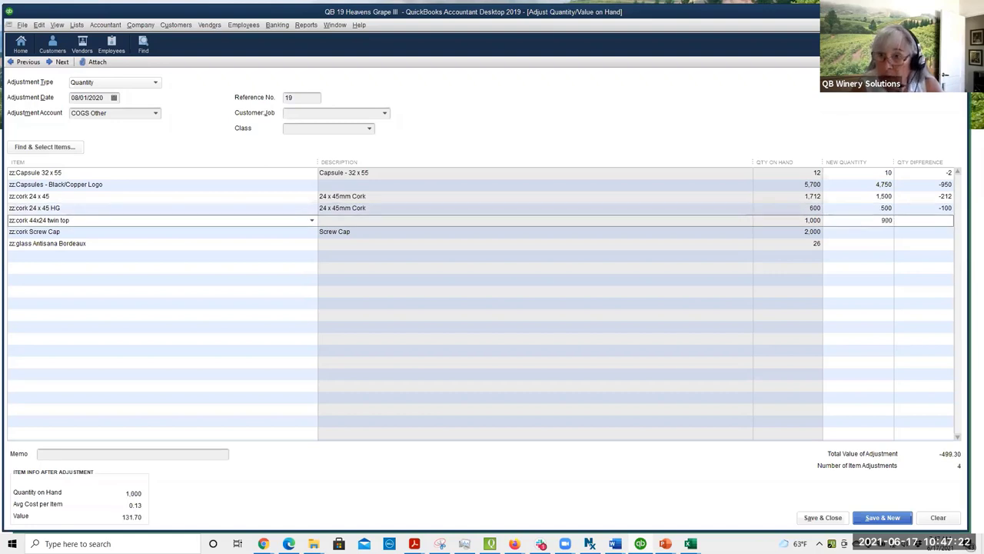
- Set the new quantity of cork Screw Cap to 1,750 and of glass Antisana Bordeaux to 25
left_click(868, 232)
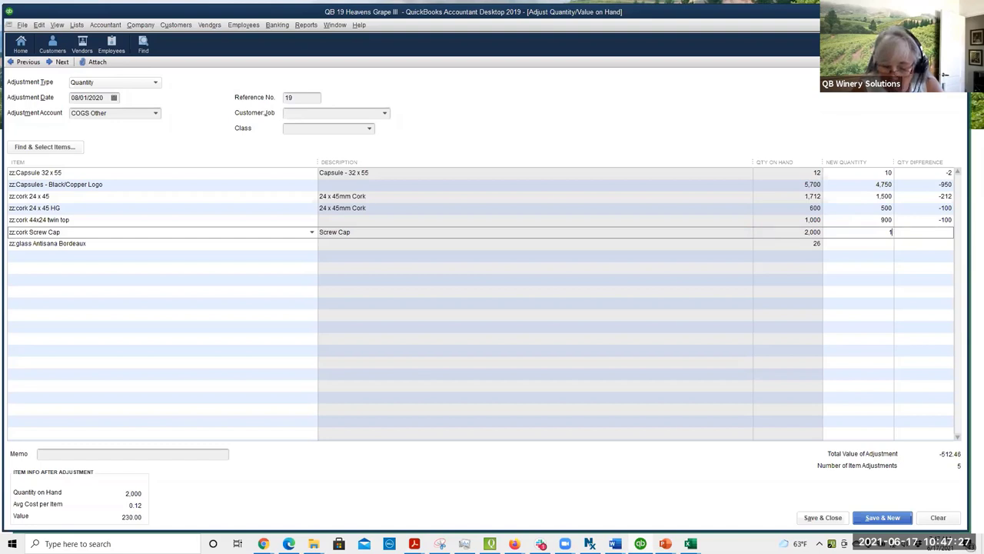
type("750")
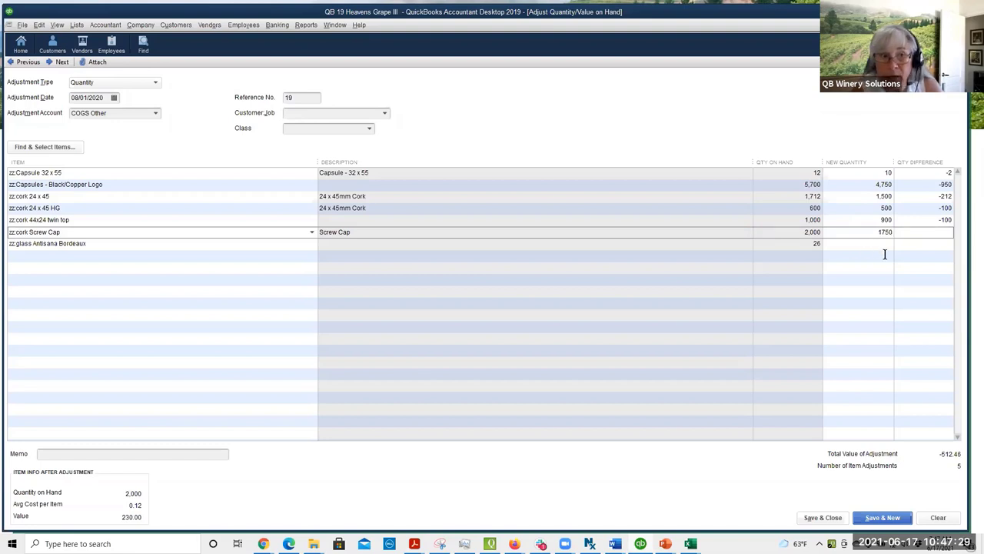
left_click(886, 246)
type("2")
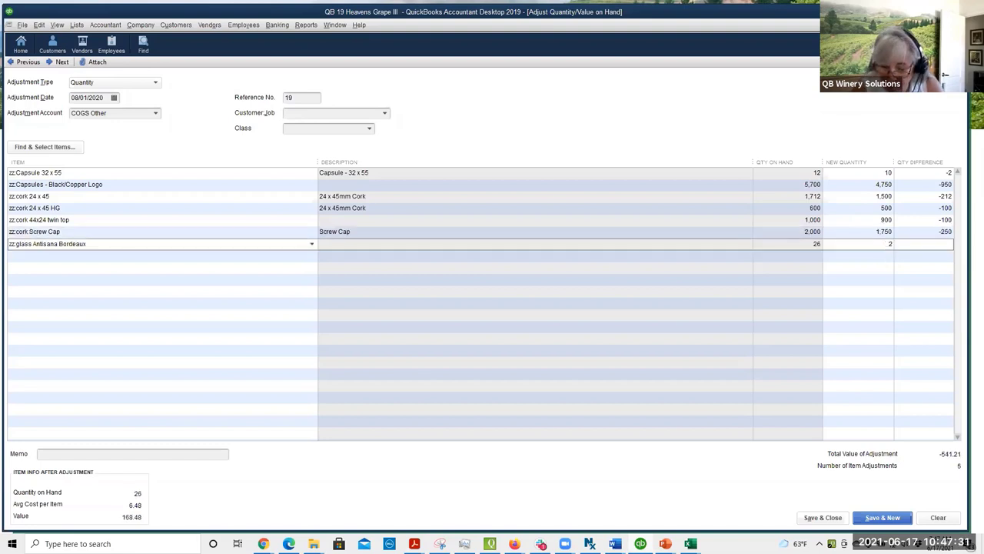
type("5")
key("Tab")
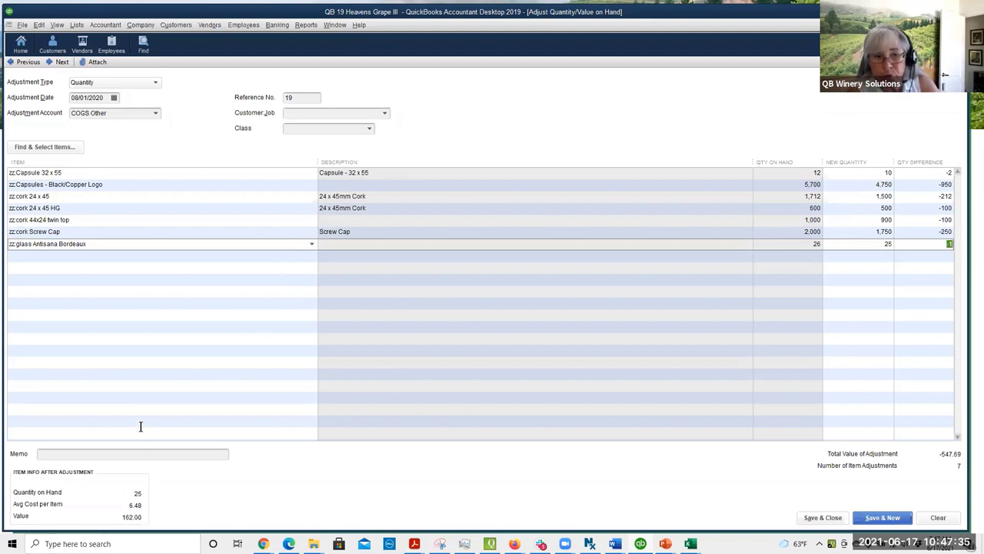
- Enter the memo "true up usable packaing material" on the inventory adjustment
left_click(113, 455)
type("true ")
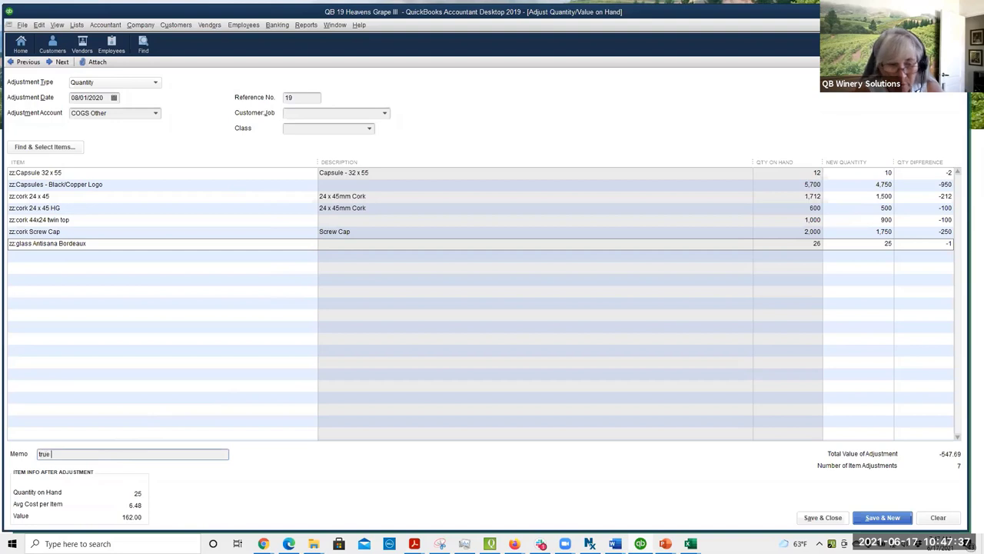
type("up usa")
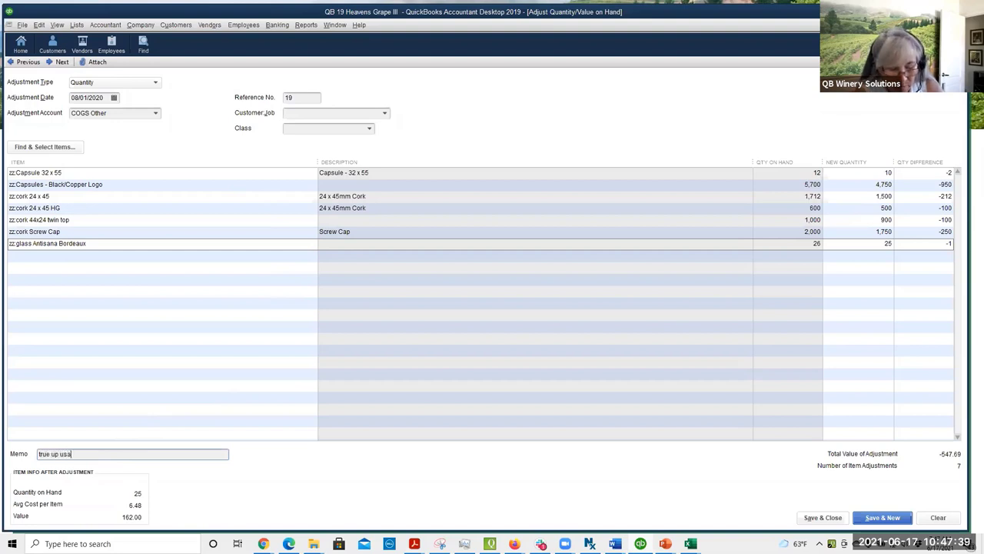
type("ble p")
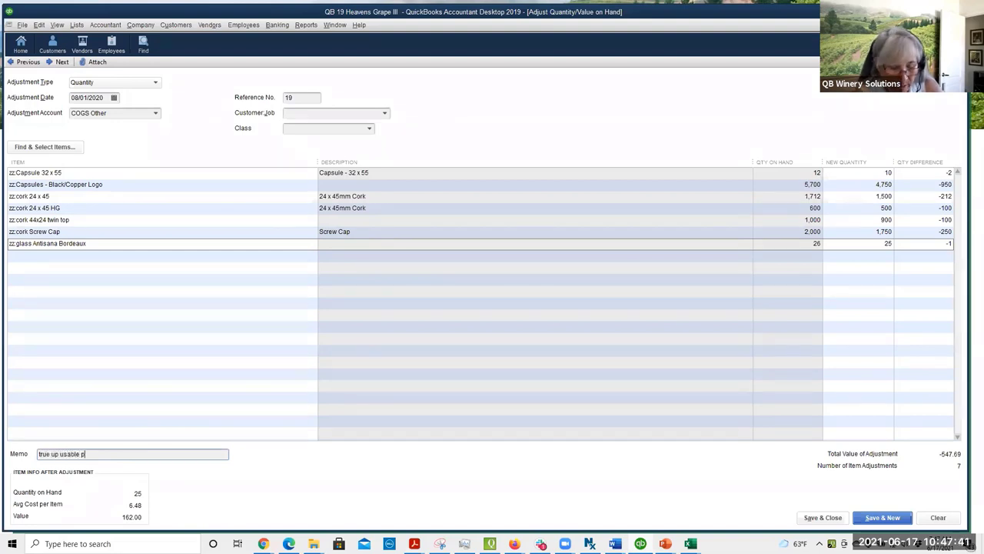
type("ackaing material")
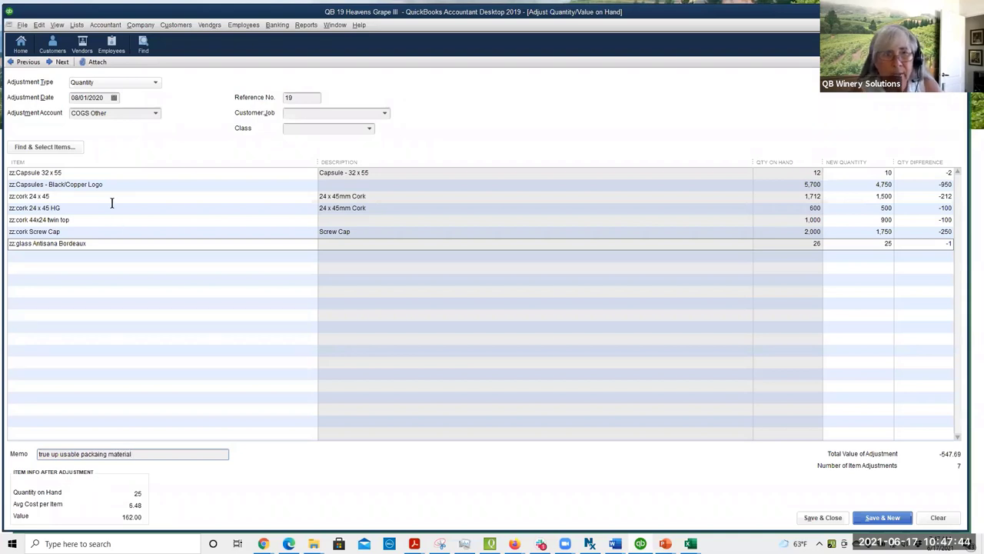
- Review the available adjustment accounts for the quantity adjustment, keeping COGS Other selected
left_click(156, 113)
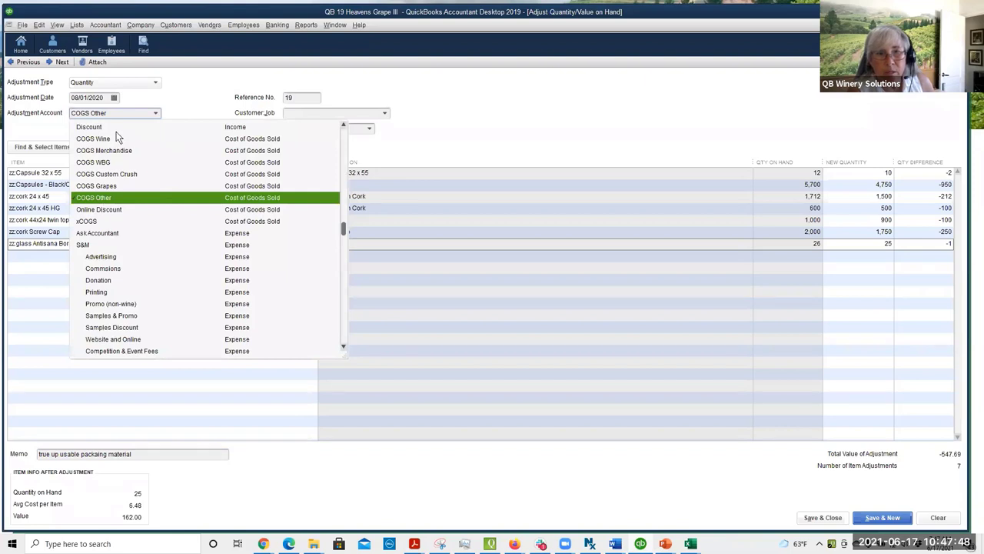
left_click(114, 199)
left_click(155, 113)
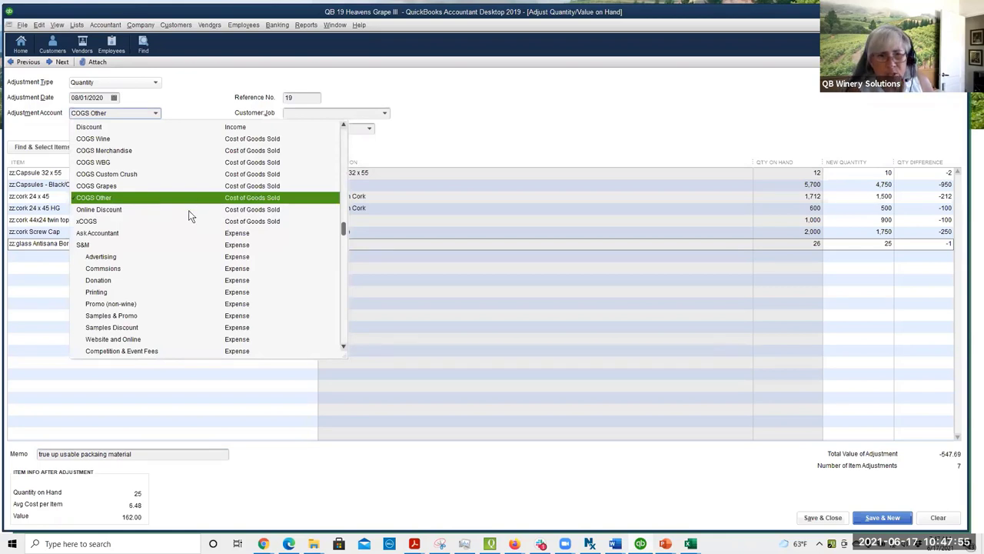
left_click(116, 198)
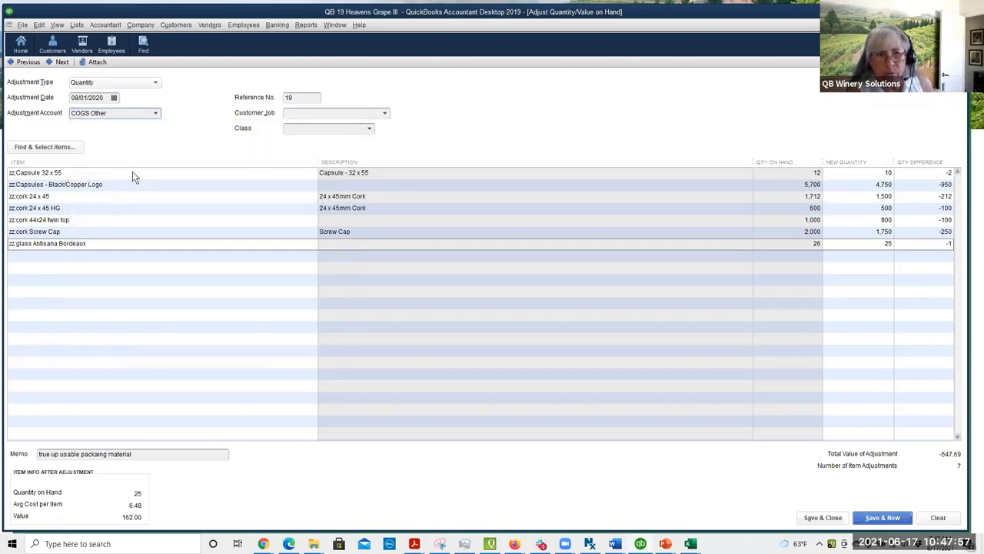
left_click(156, 113)
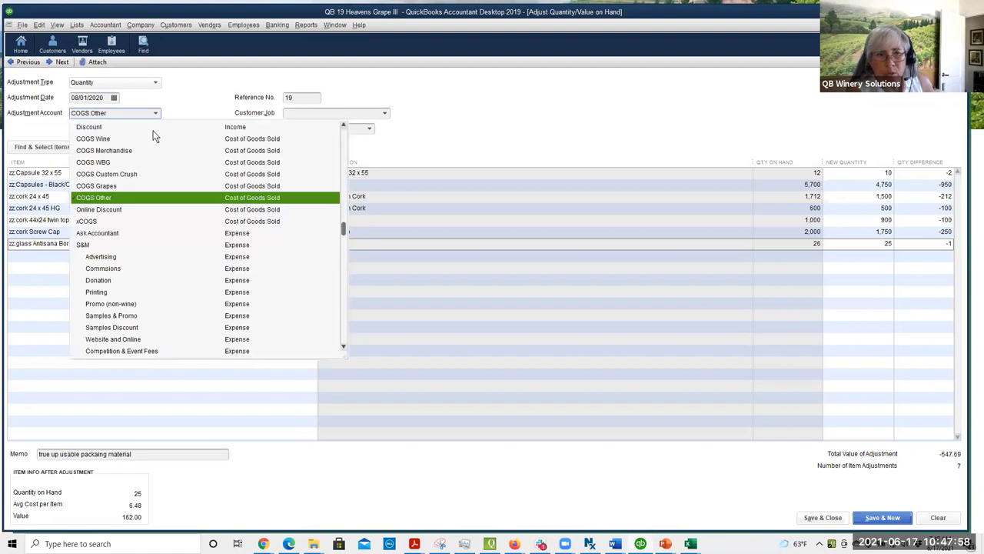
left_click(132, 197)
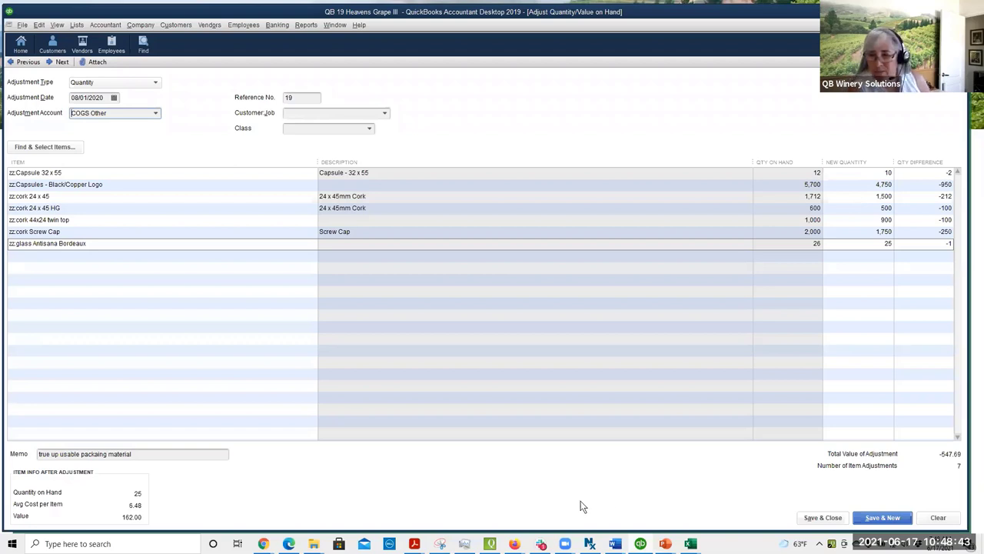
- Clear the inventory adjustment without saving it and close the adjustment form
left_click(939, 519)
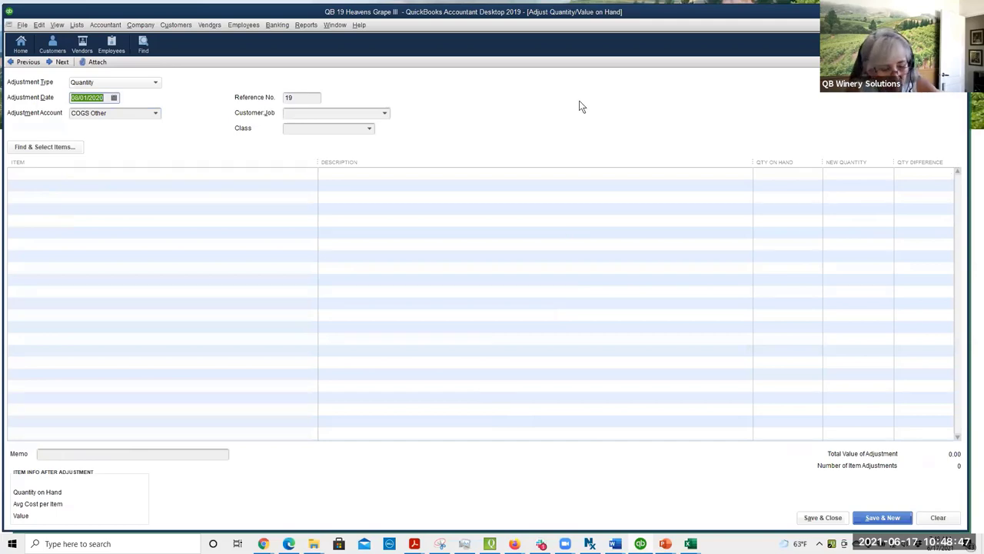
key("Escape")
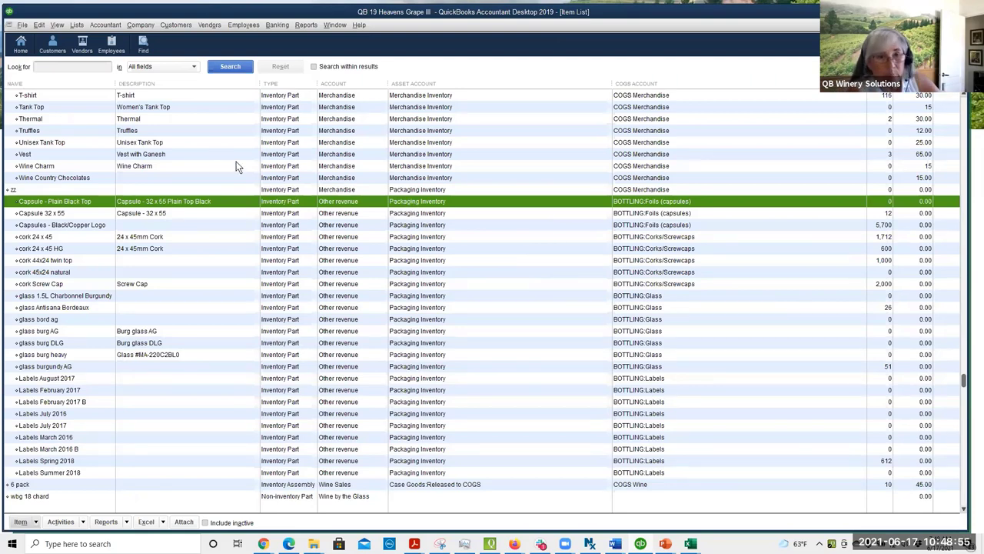
- Leave the item list for the home page and switch to the open Profit & Loss report
left_click(21, 44)
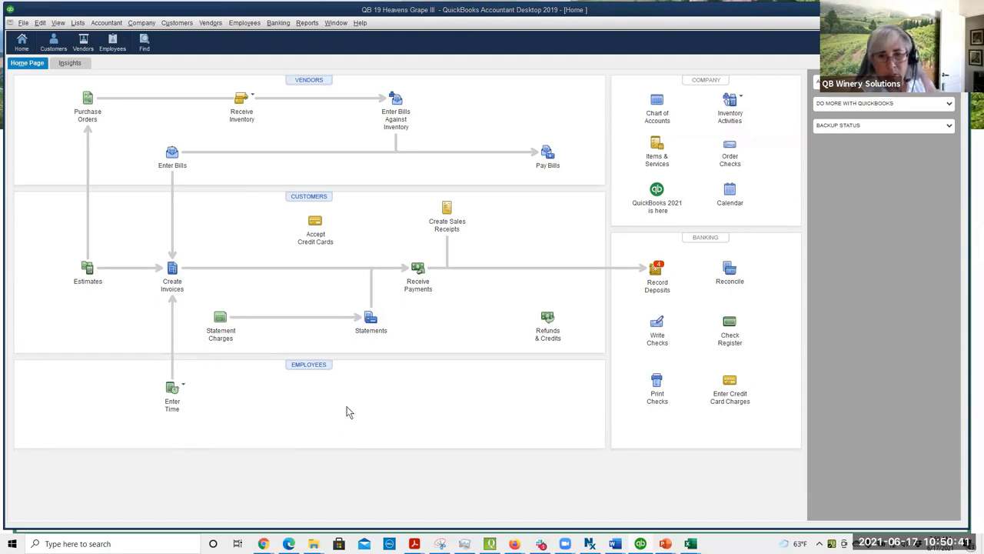
left_click(336, 22)
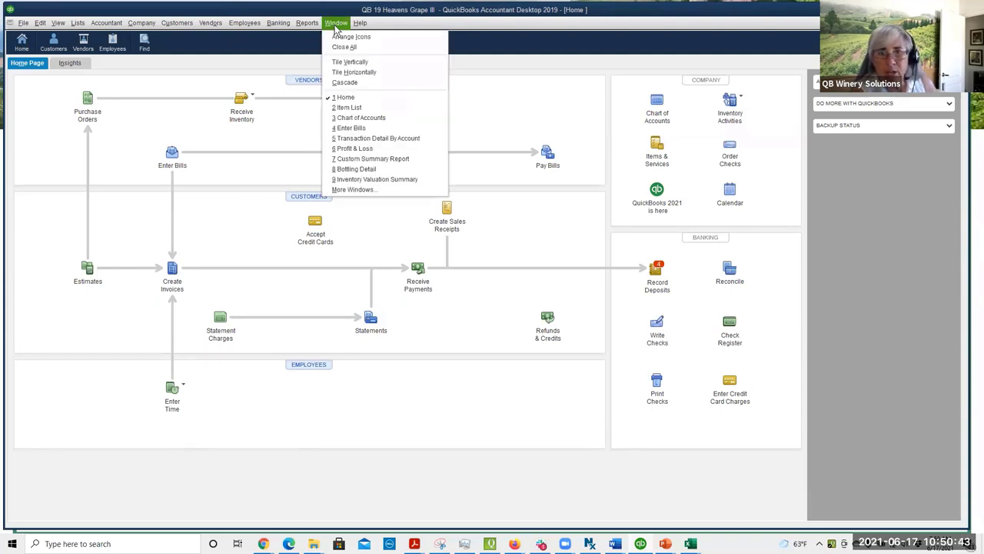
left_click(348, 149)
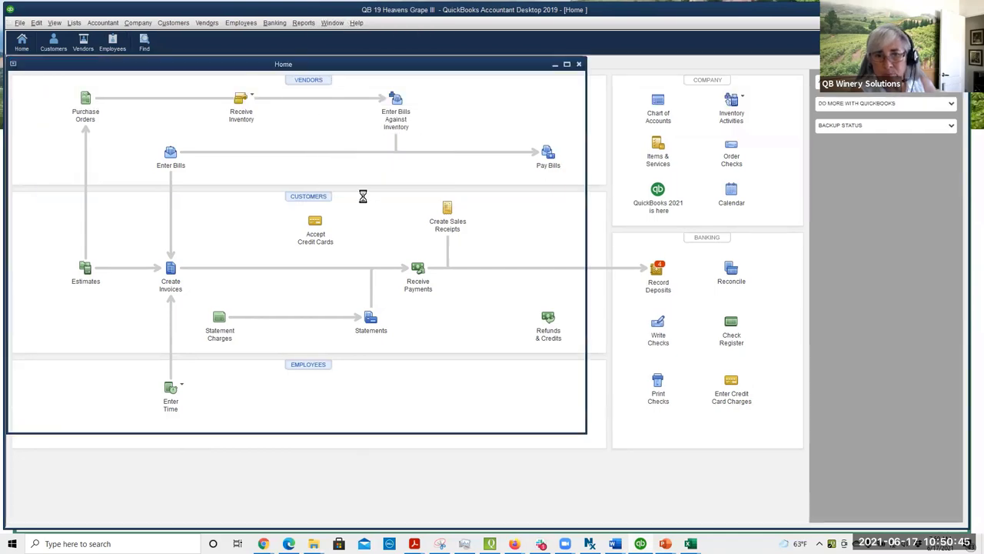
- Display the Transaction Detail By Account-2018 report from the full list of open windows
left_click(338, 23)
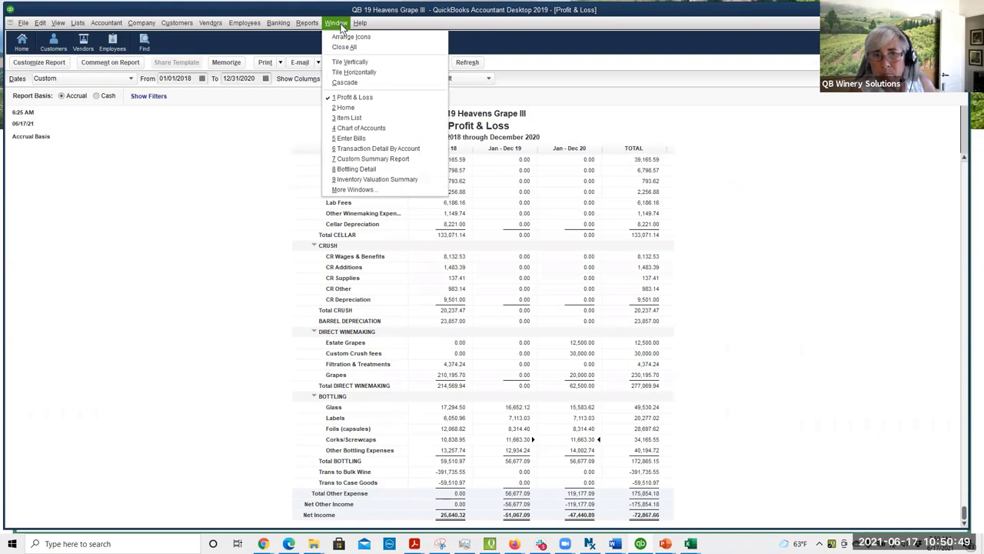
left_click(347, 192)
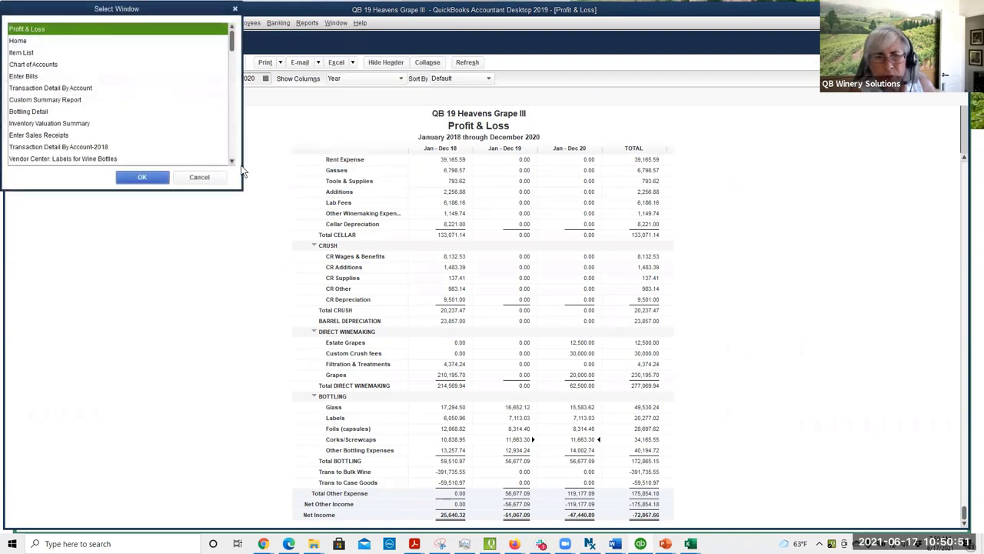
scroll(172, 157, "down", 2)
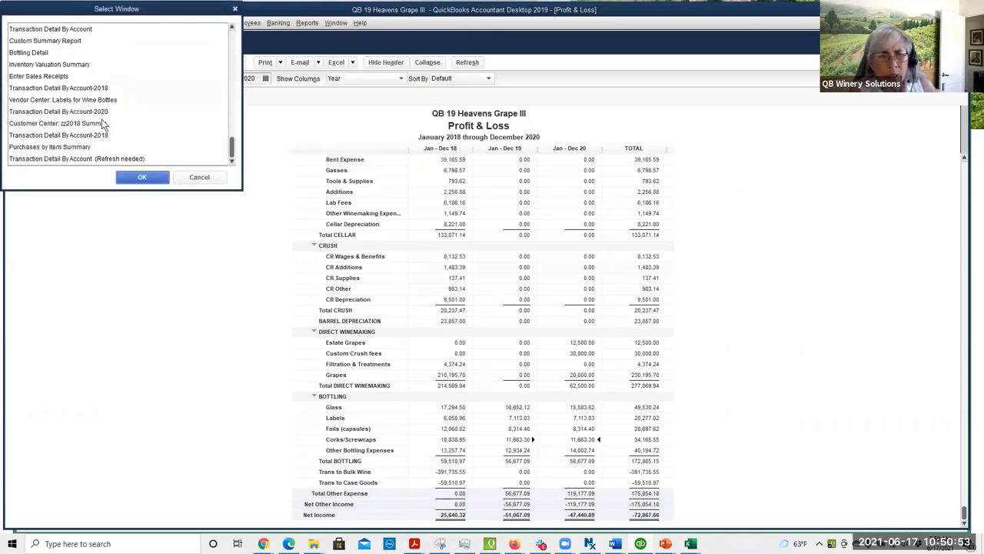
left_click(103, 88)
left_click(145, 177)
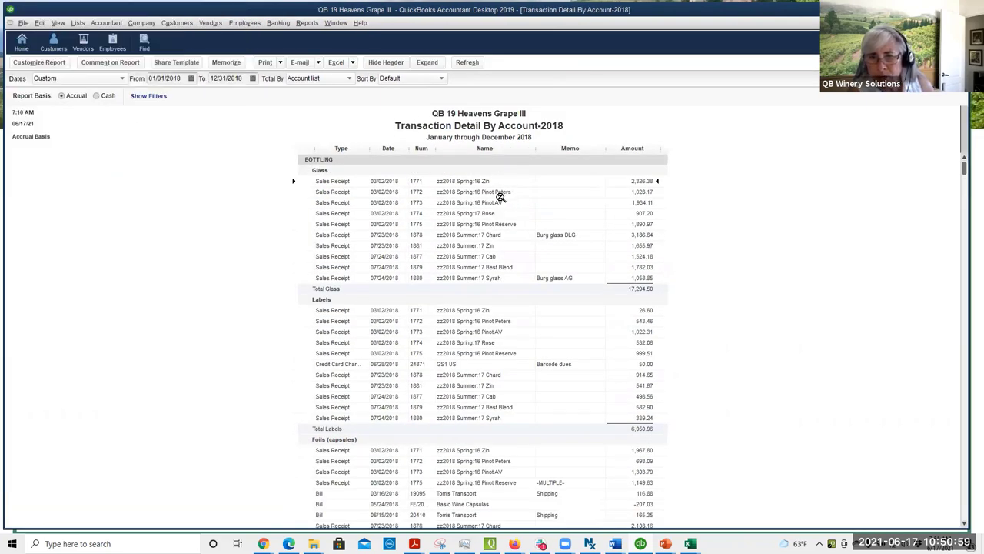
- Examine the 2018 bottling detail from Glass through Other Bottling Expenses, singling out the barcode dues, capsule shipping bills and equipment rental
scroll(501, 200, "down", 1)
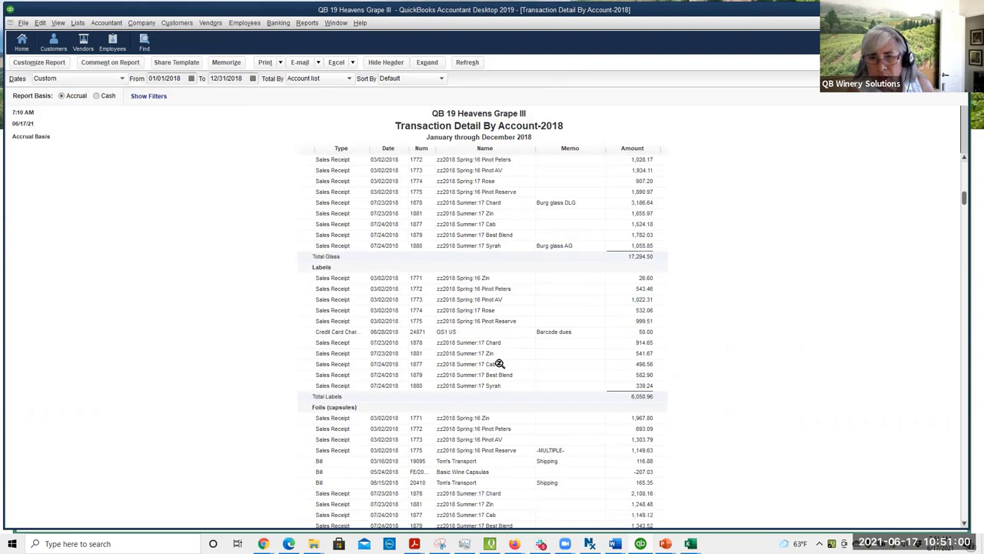
left_click(541, 332)
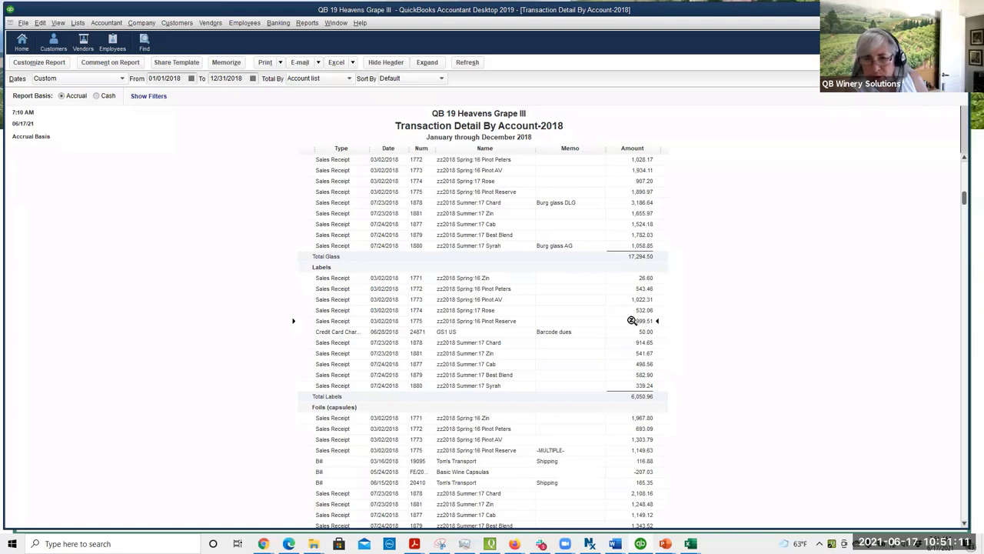
left_click(550, 332)
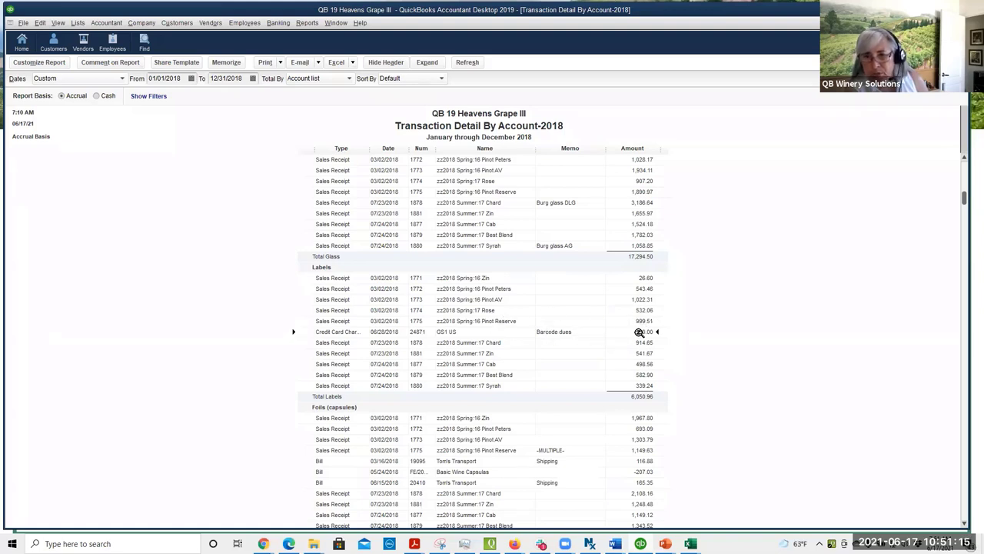
scroll(561, 339, "down", 3)
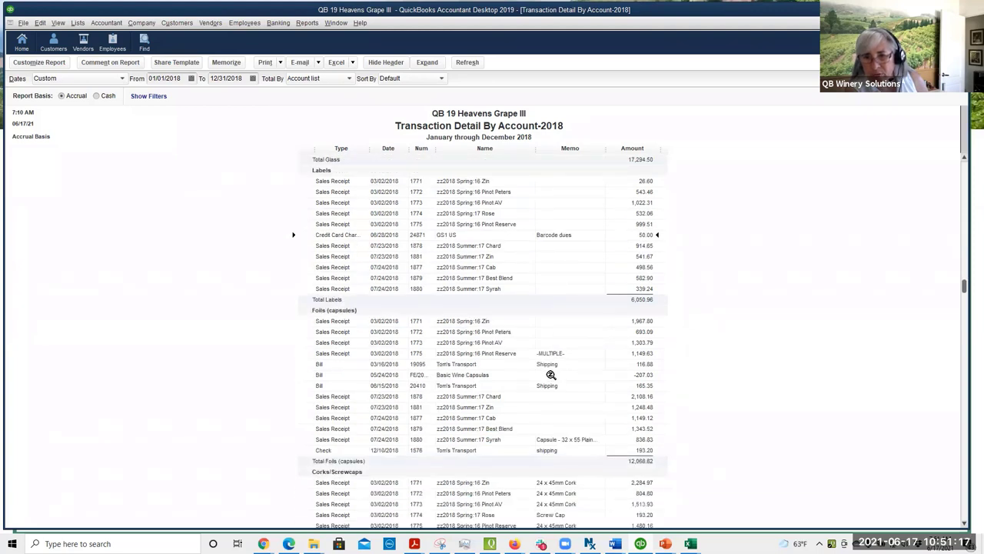
left_click(551, 365)
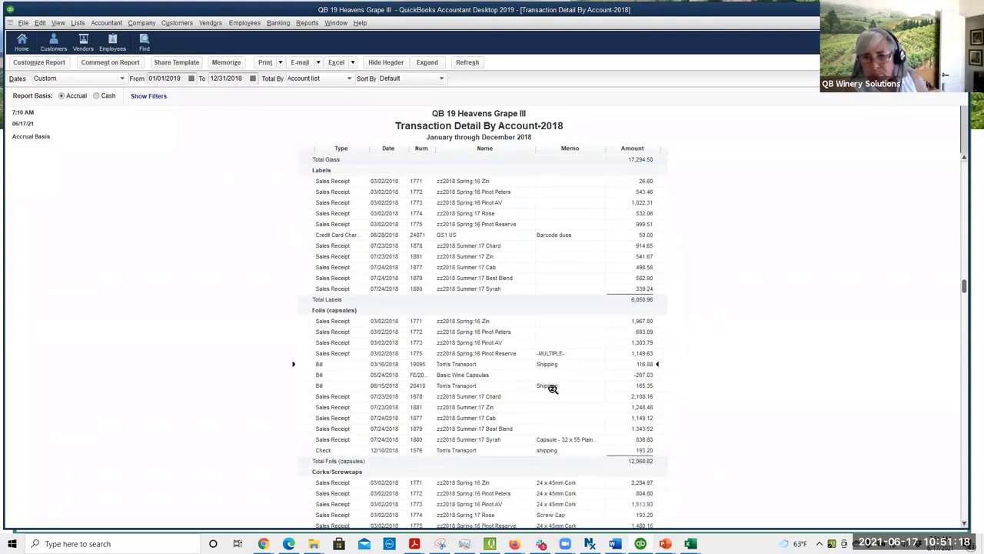
left_click(466, 387)
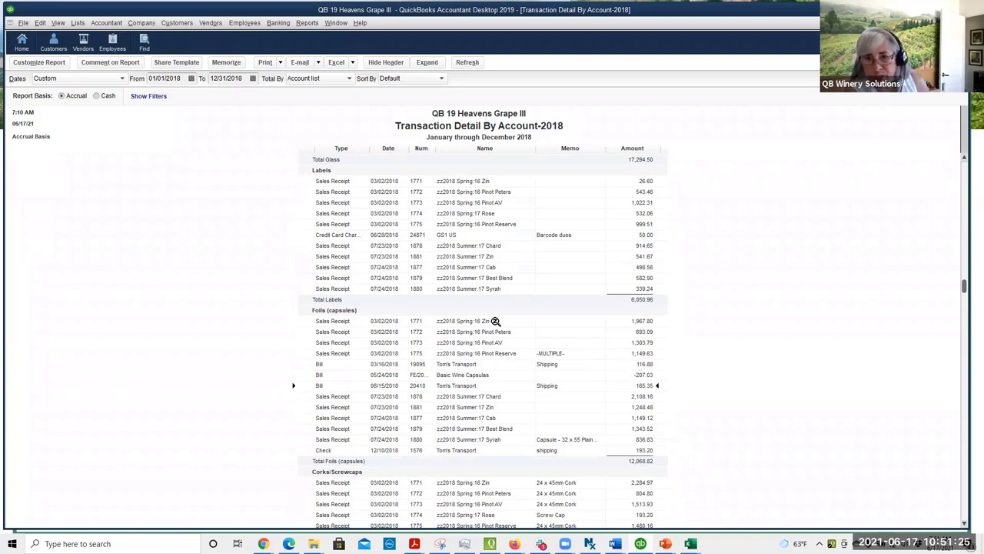
scroll(536, 399, "down", 4)
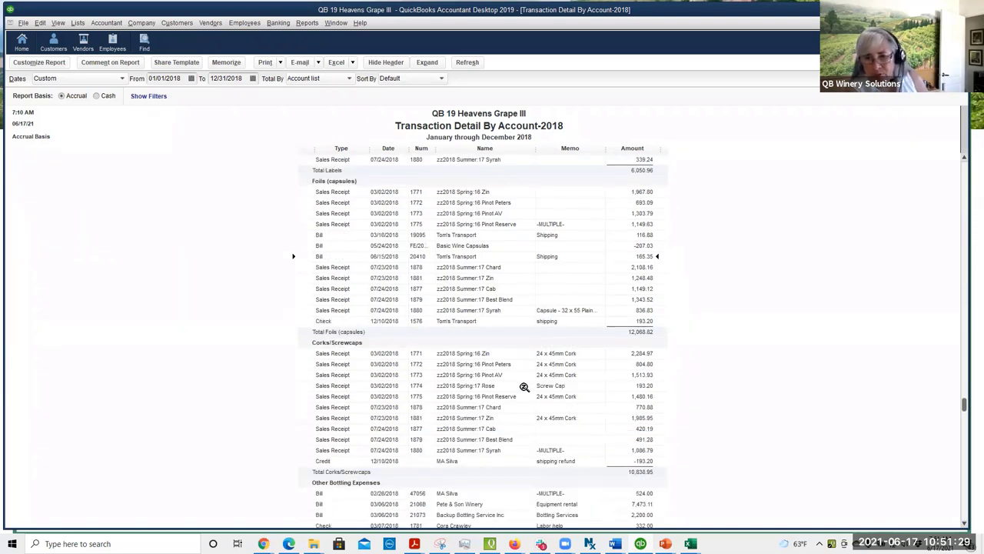
scroll(524, 388, "down", 3)
scroll(523, 390, "down", 1)
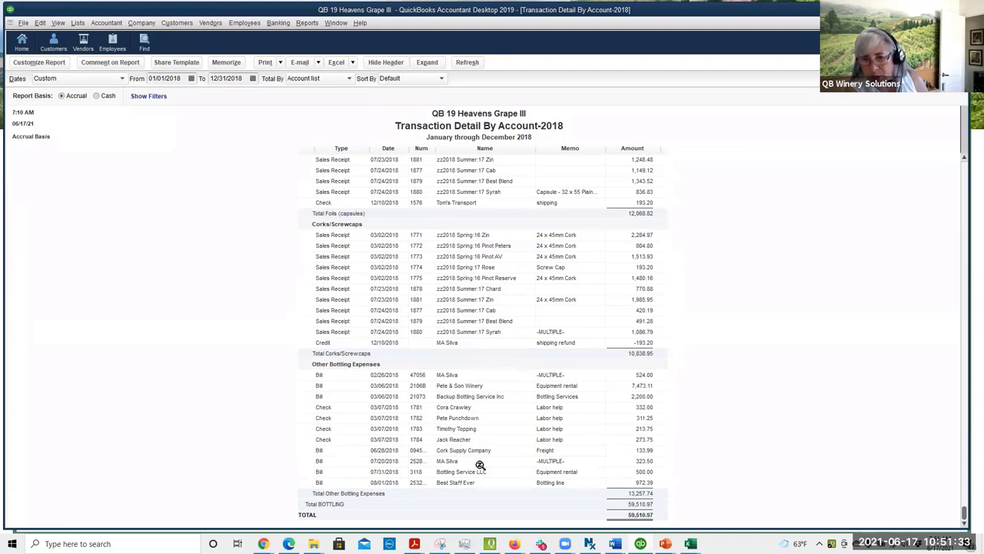
left_click(573, 470)
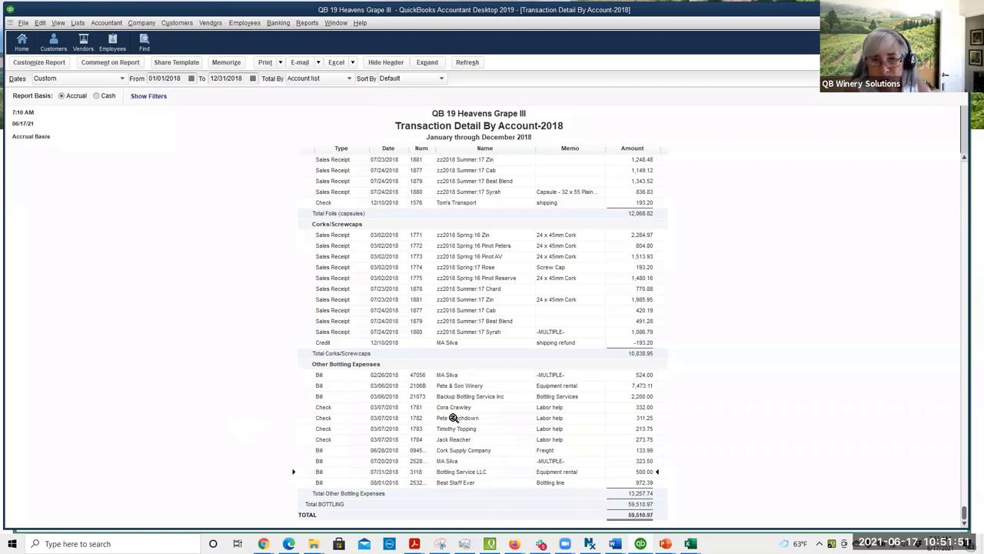
- Compare the zz2018 Spring:16 Zin sales receipt under Labels with the GS1 US barcode dues charge
scroll(453, 417, "up", 5)
scroll(453, 417, "up", 5)
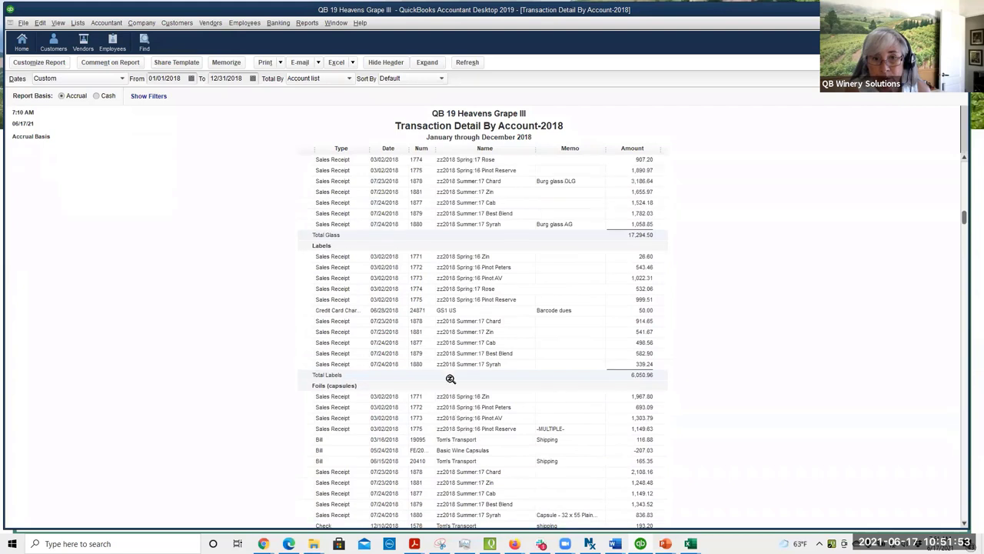
left_click(469, 256)
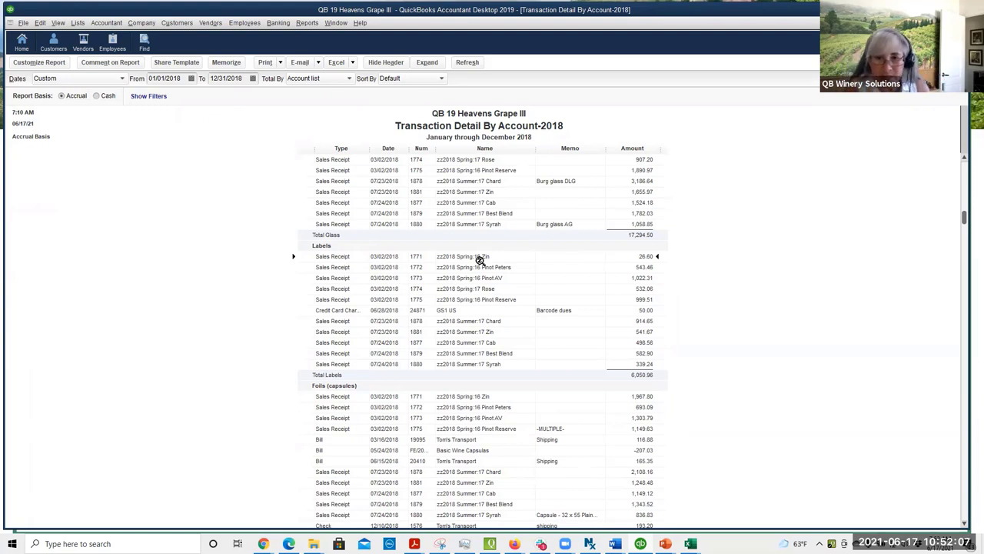
left_click(551, 309)
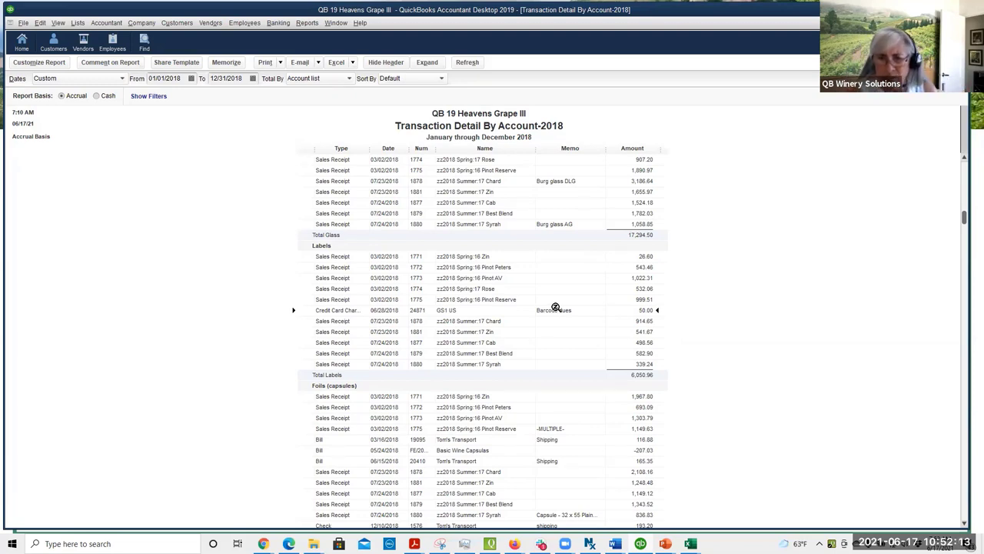
left_click(475, 259)
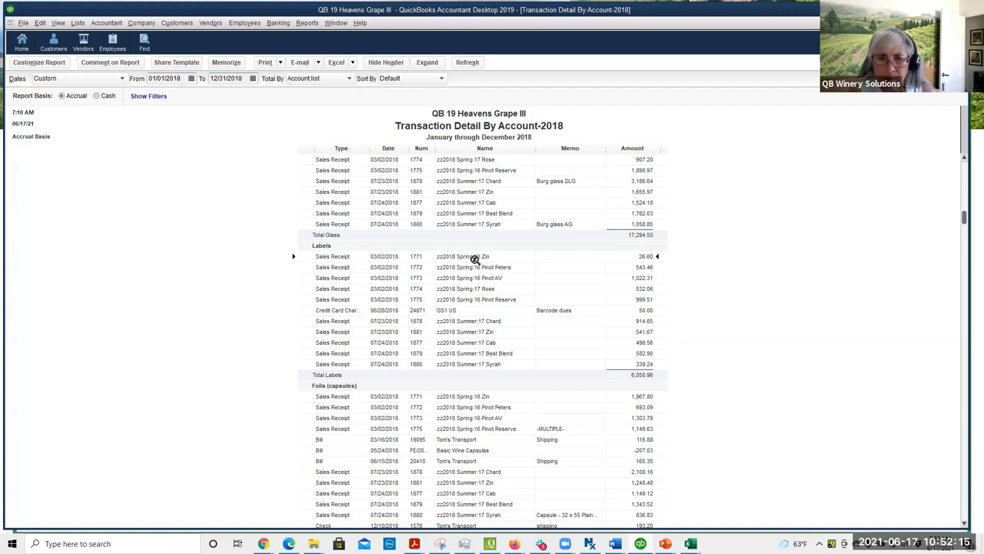
scroll(467, 271, "down", 1)
scroll(469, 273, "up", 1)
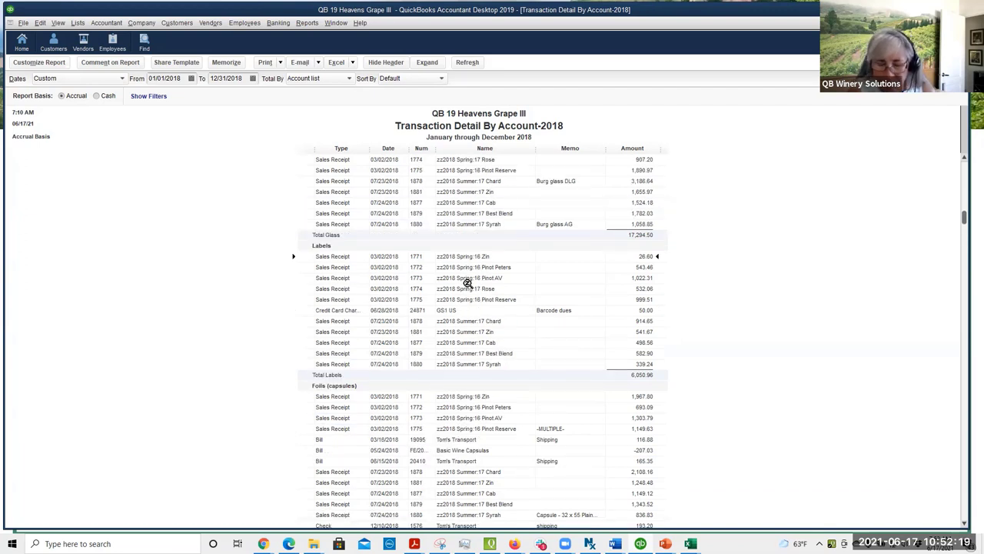
scroll(466, 284, "up", 2)
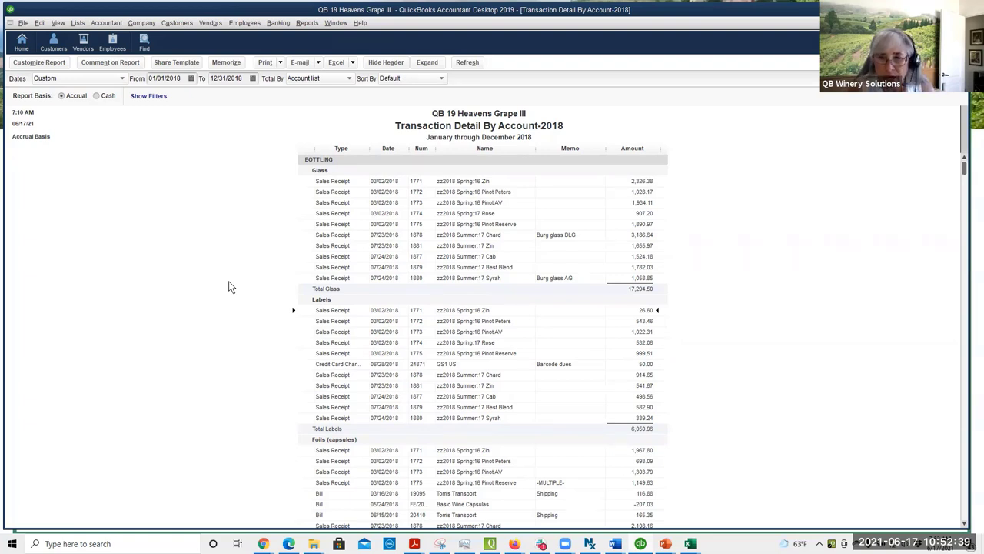
- Examine the capsule shipping bill dated 03/16/2018 and reread the Glass, Labels, Foils, Corks/Screwcaps and Other Bottling Expenses sections
scroll(407, 476, "down", 1)
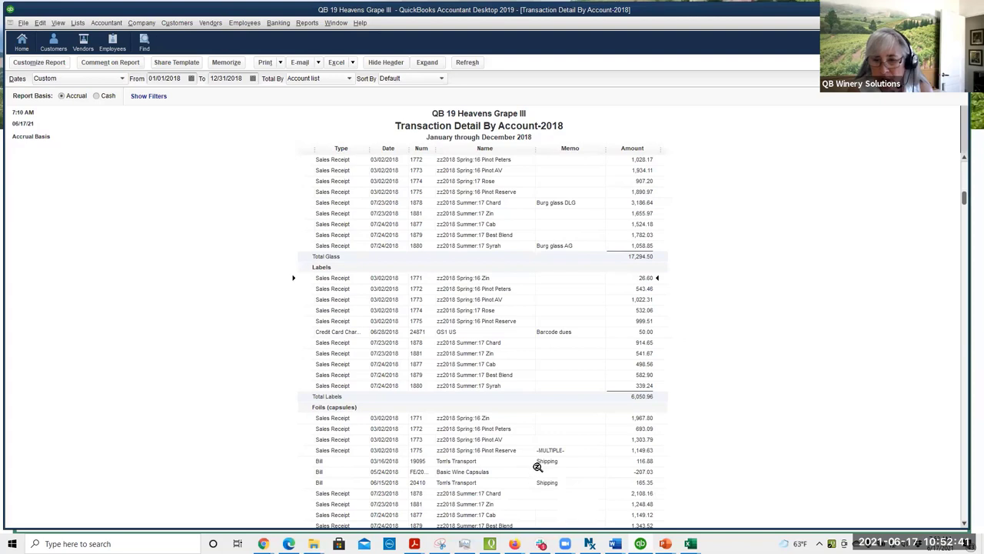
left_click(538, 461)
scroll(480, 476, "down", 1)
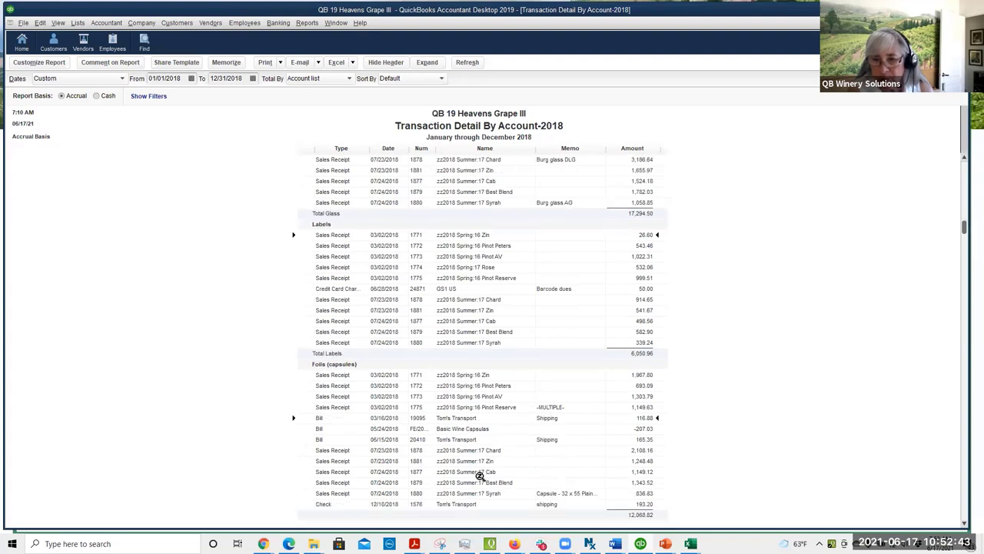
scroll(479, 476, "down", 5)
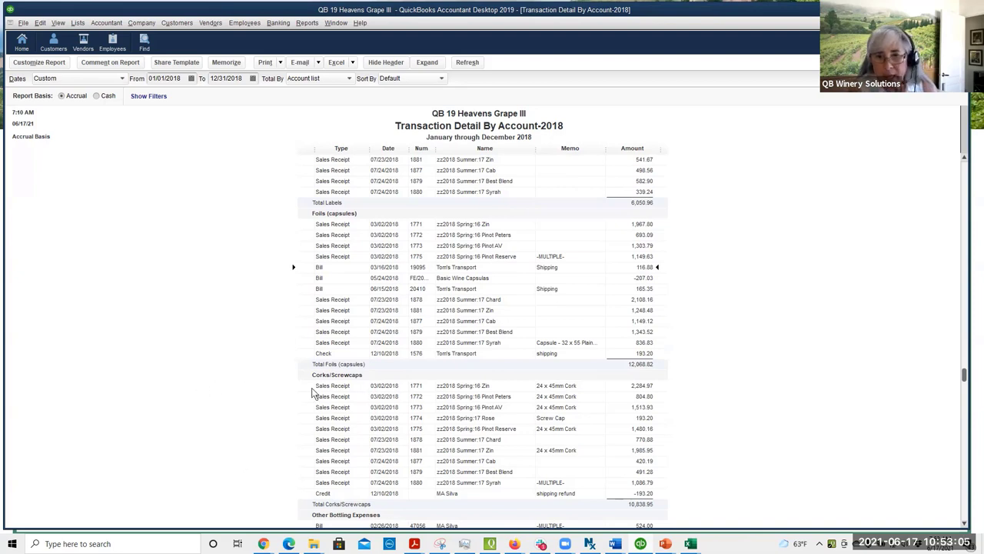
scroll(308, 396, "down", 5)
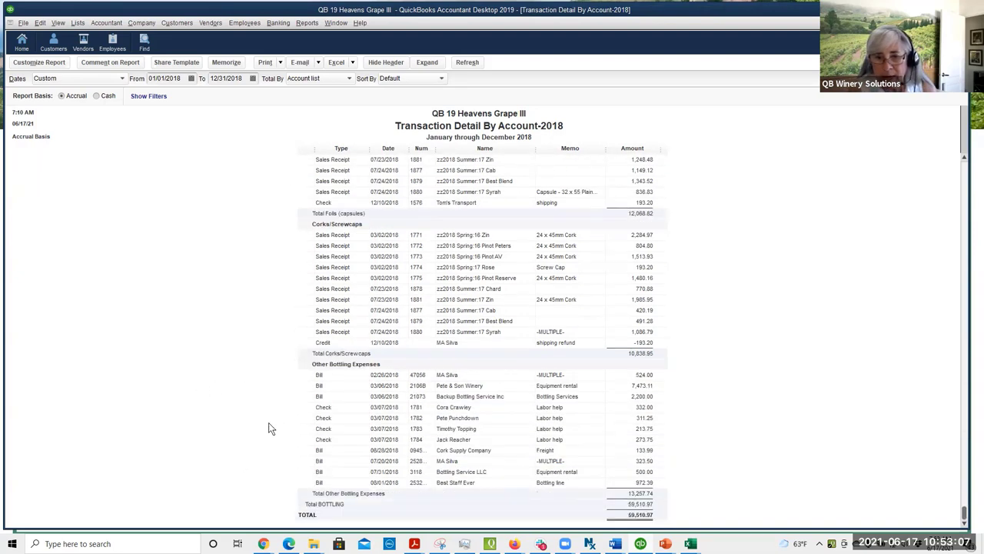
scroll(271, 419, "up", 12)
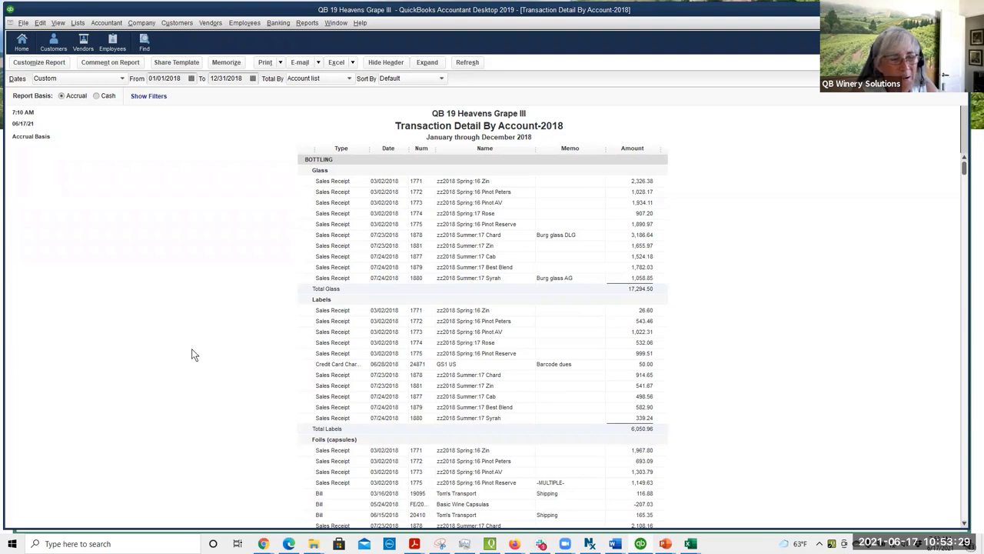
scroll(221, 369, "down", 10)
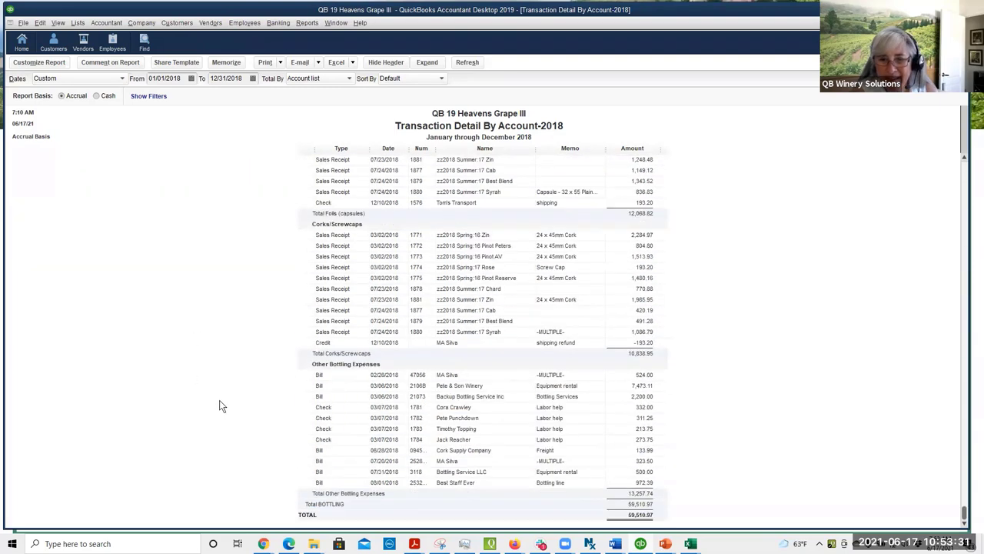
scroll(219, 402, "up", 9)
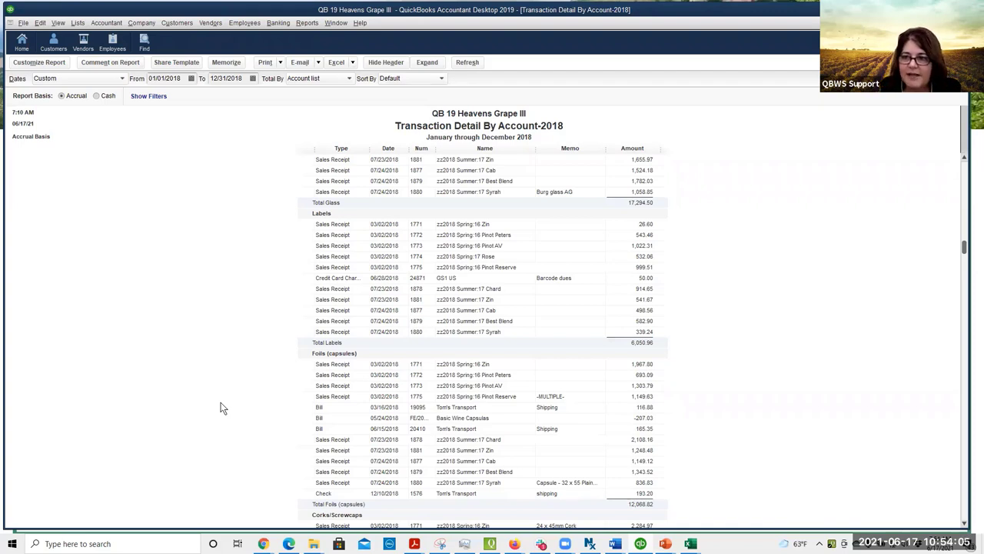
scroll(242, 386, "down", 6)
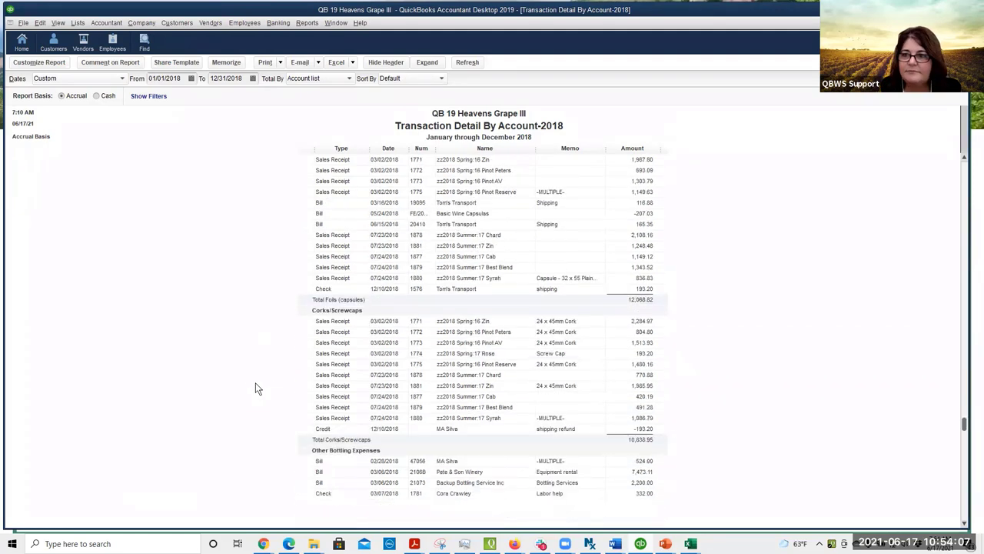
scroll(256, 388, "down", 2)
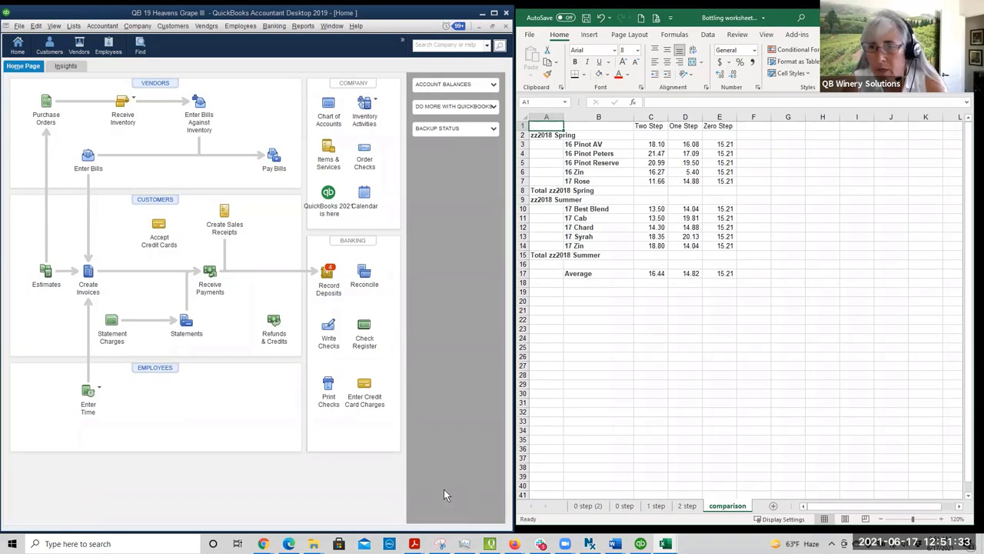
- In the Excel bottling worksheet's comparison sheet, point out the Zero Step, One Step and Two Step column headings
left_click(721, 129)
left_click(684, 128)
left_click(647, 127)
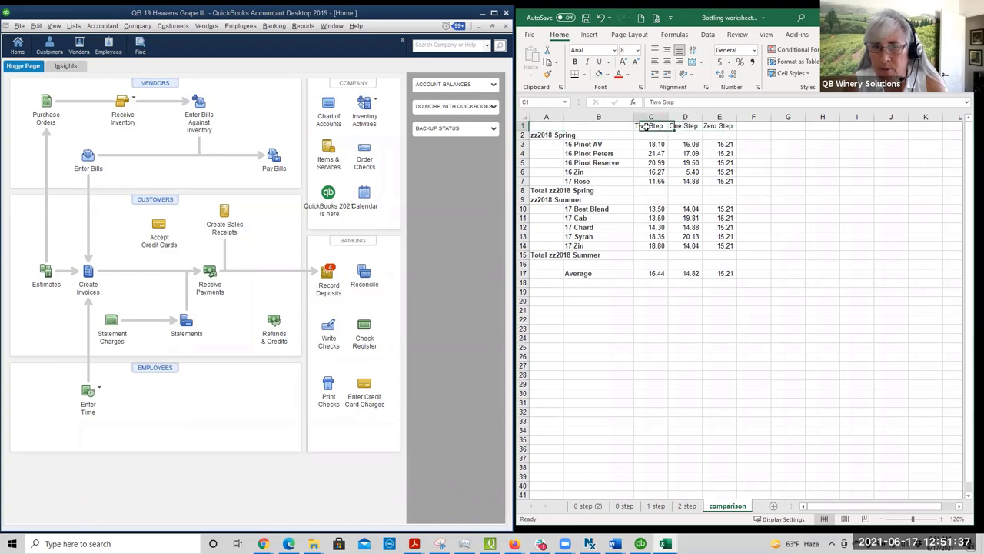
- Switch back to QuickBooks and bring up the open Transaction Detail By Account-2020 report
left_click(332, 26)
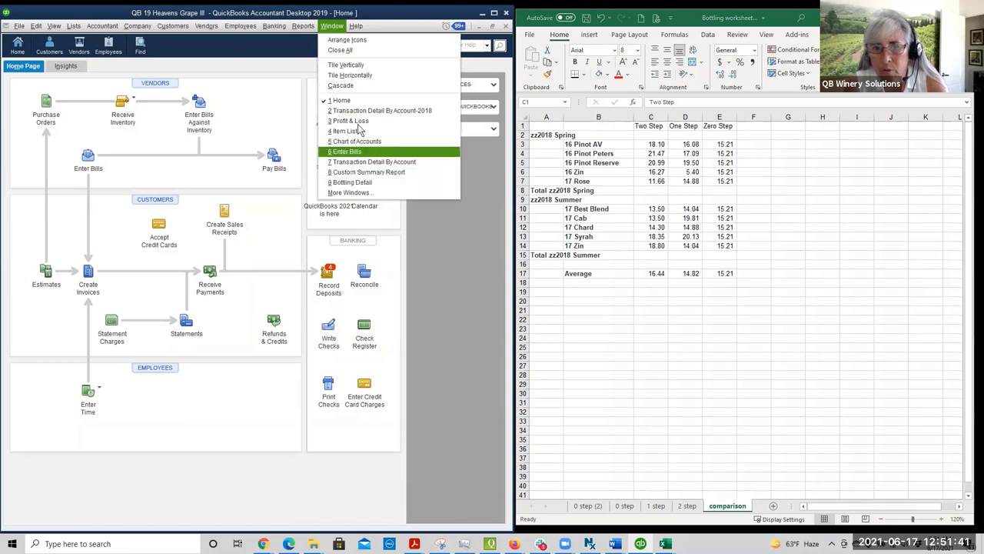
left_click(347, 193)
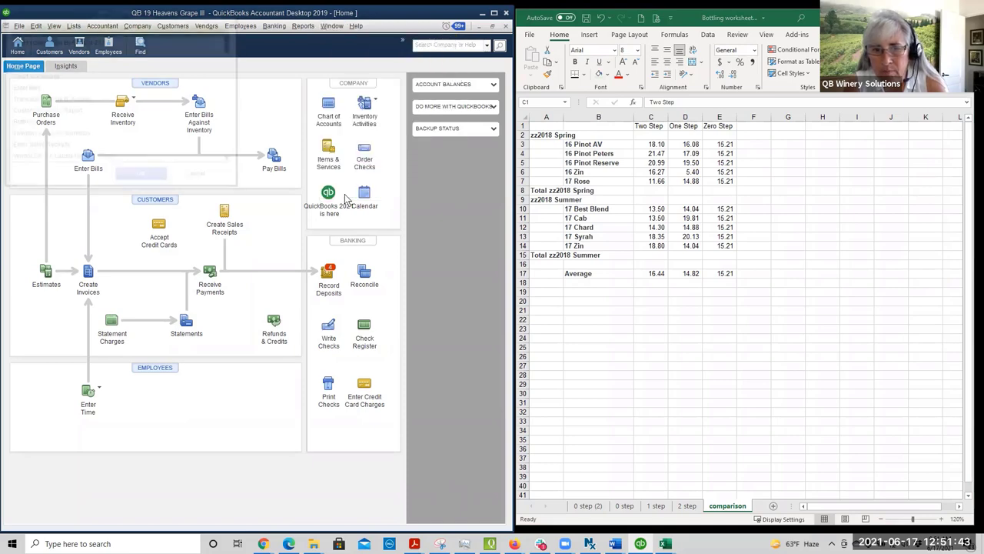
scroll(121, 142, "down", 5)
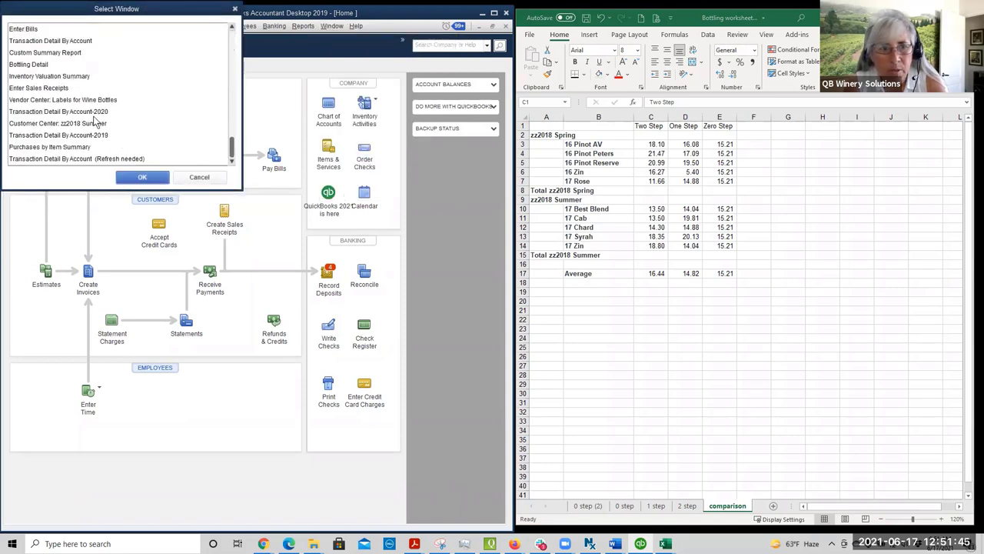
left_click(92, 113)
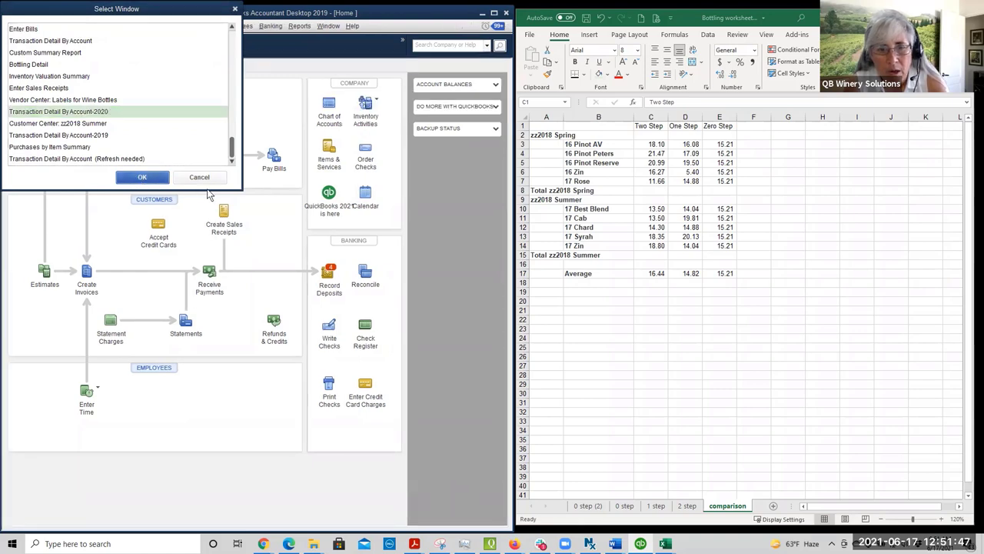
left_click(143, 177)
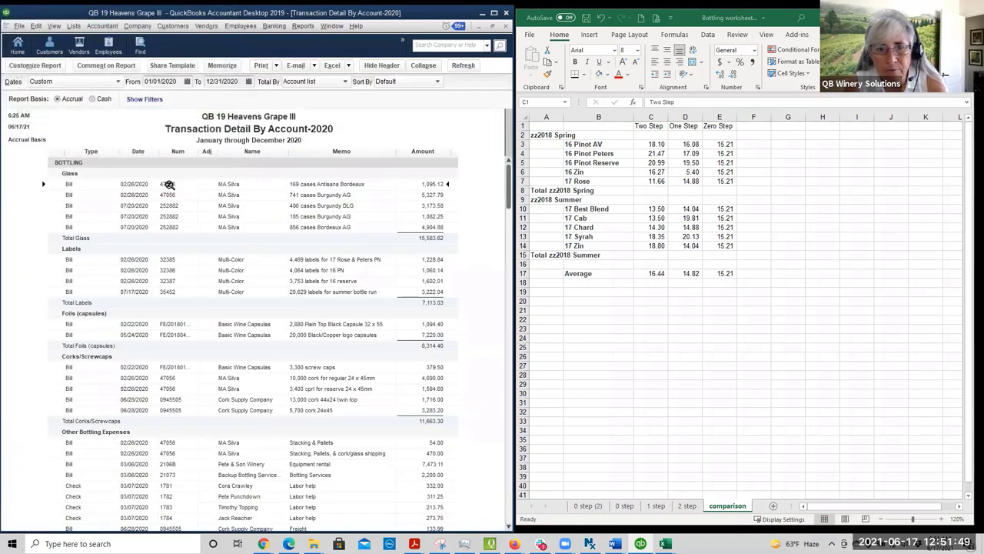
- Open the MA Silva glass bill dated 02/26/2020, widen its Memo column to read the full line descriptions, and narrow the Account column
double_click(169, 185)
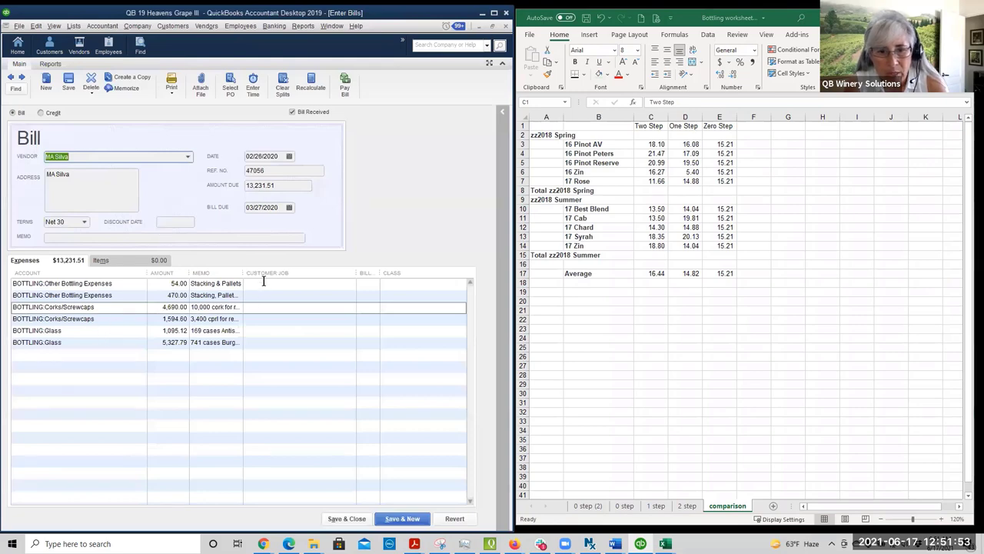
left_click_drag(243, 274, 348, 275)
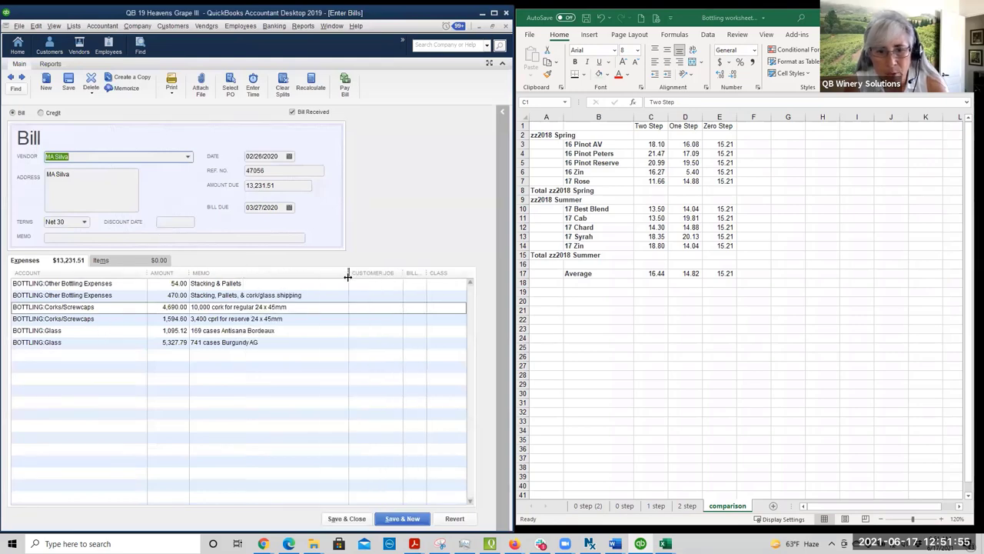
double_click(203, 307)
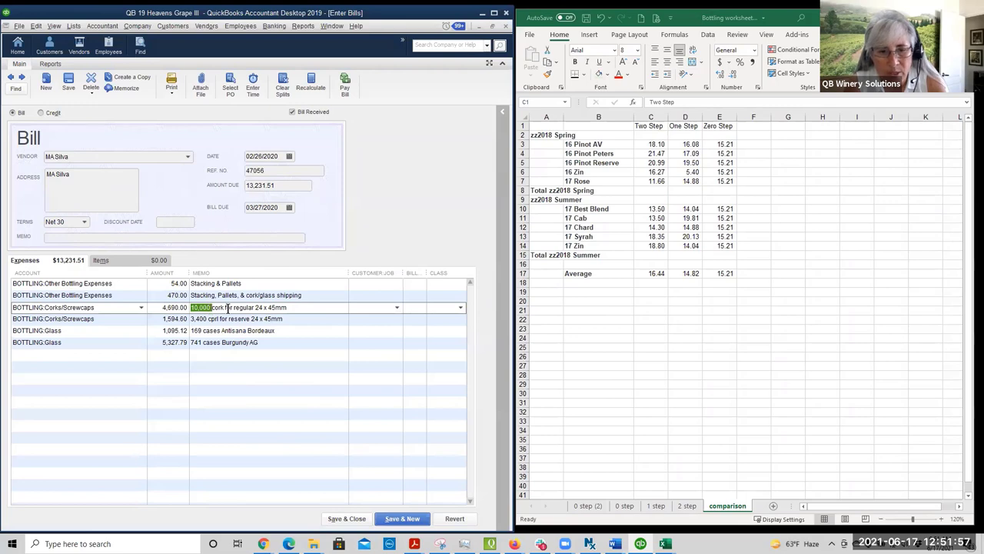
left_click(295, 307)
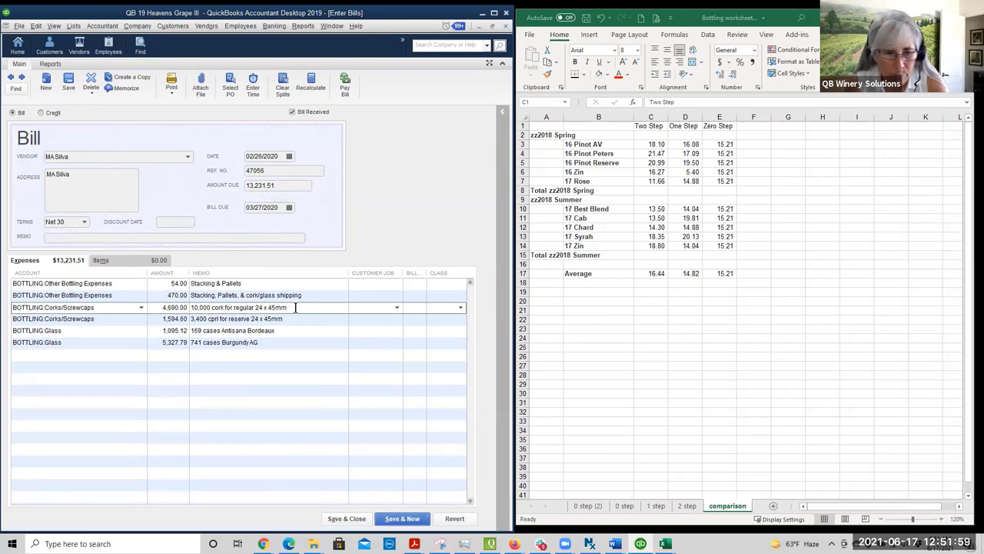
left_click_drag(147, 274, 137, 273)
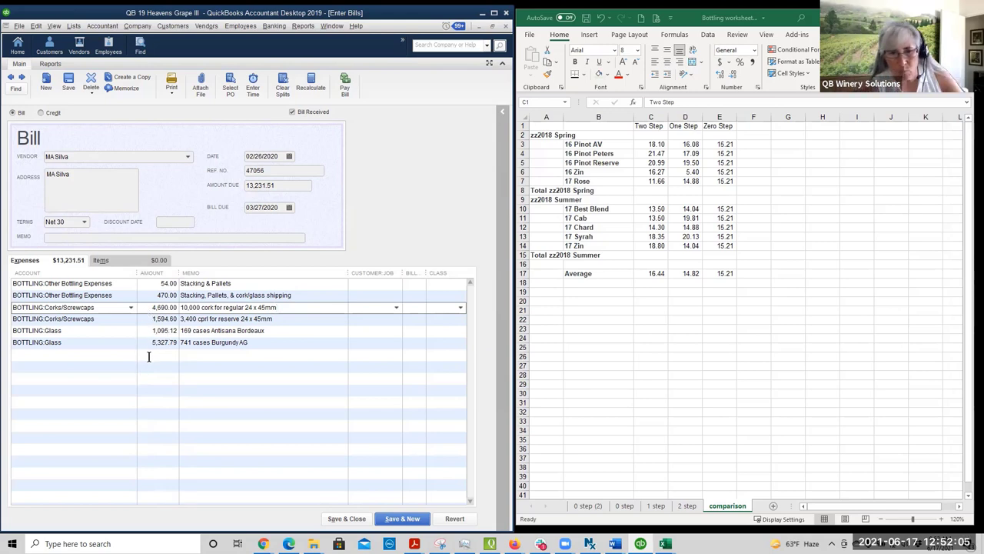
- Compare the Glass total on Excel's 0 step sheet with the 2020 report, and inspect the 16 Pinot AV glass allocation formula
left_click(638, 444)
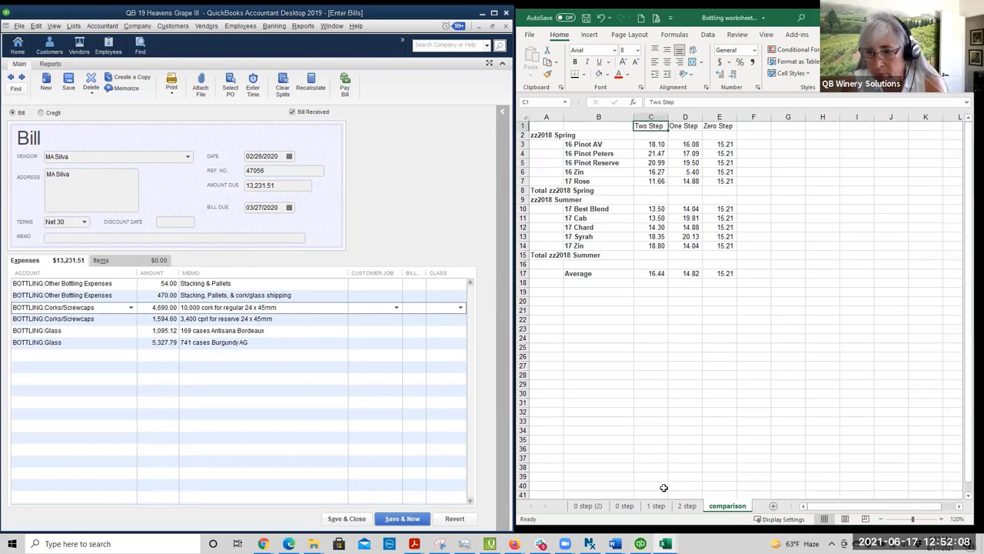
left_click(625, 506)
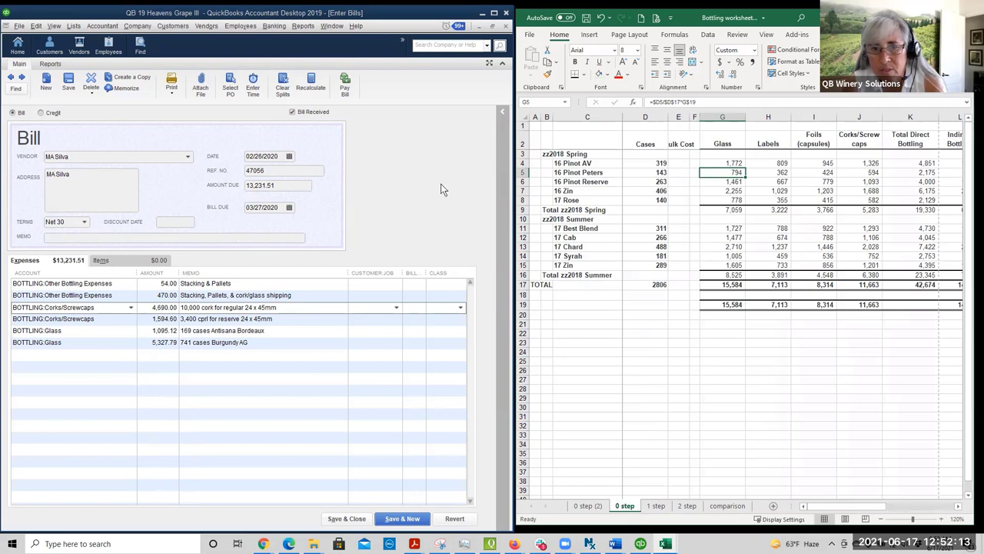
key("Escape")
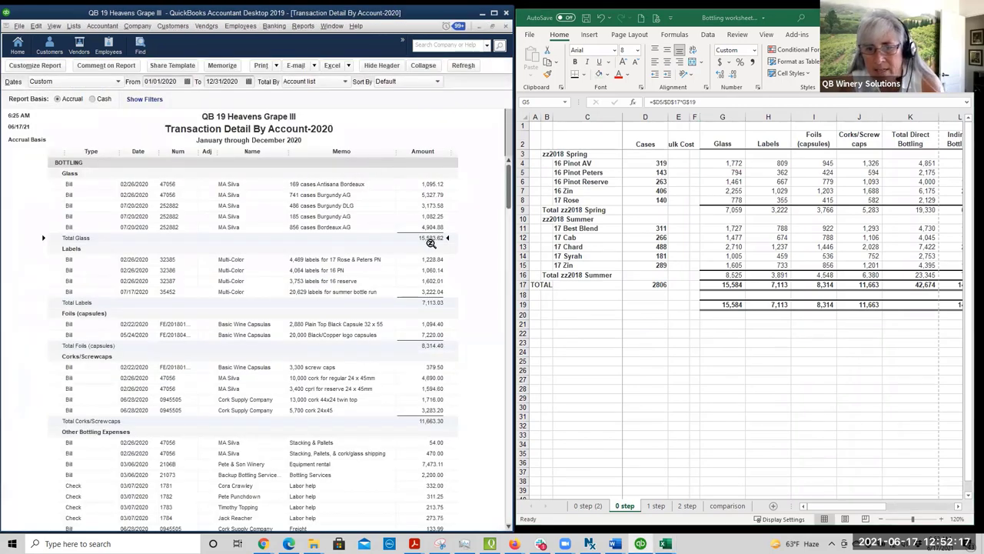
left_click(730, 304)
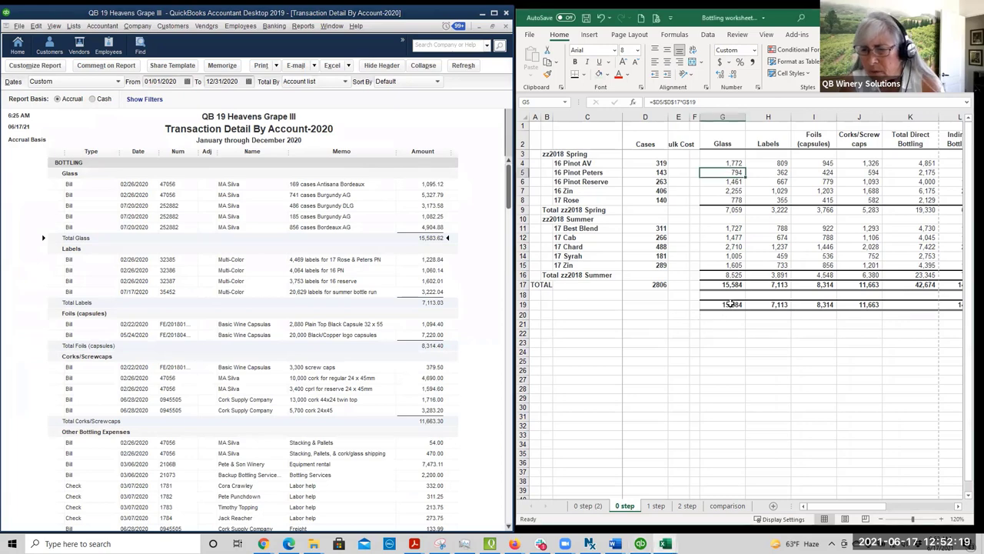
left_click(730, 304)
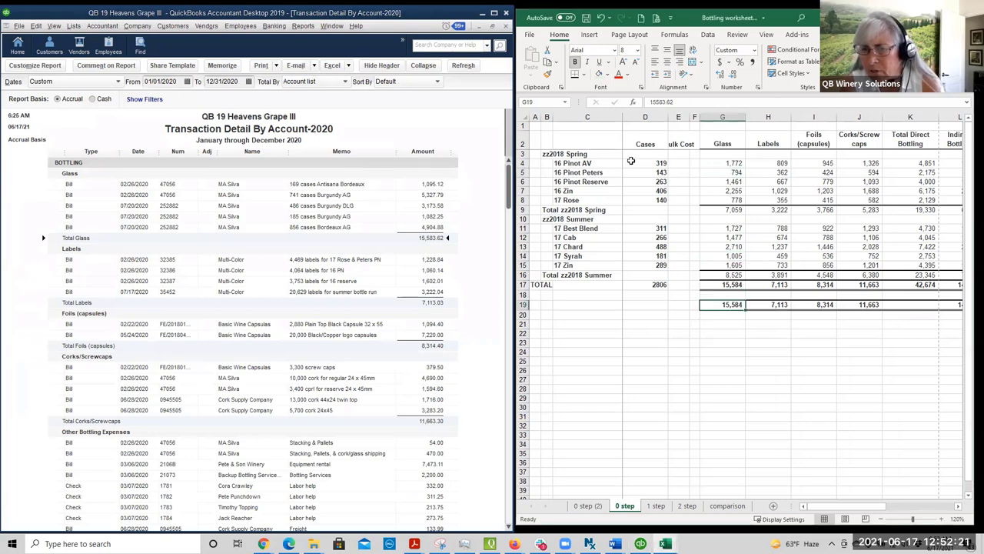
left_click(717, 163)
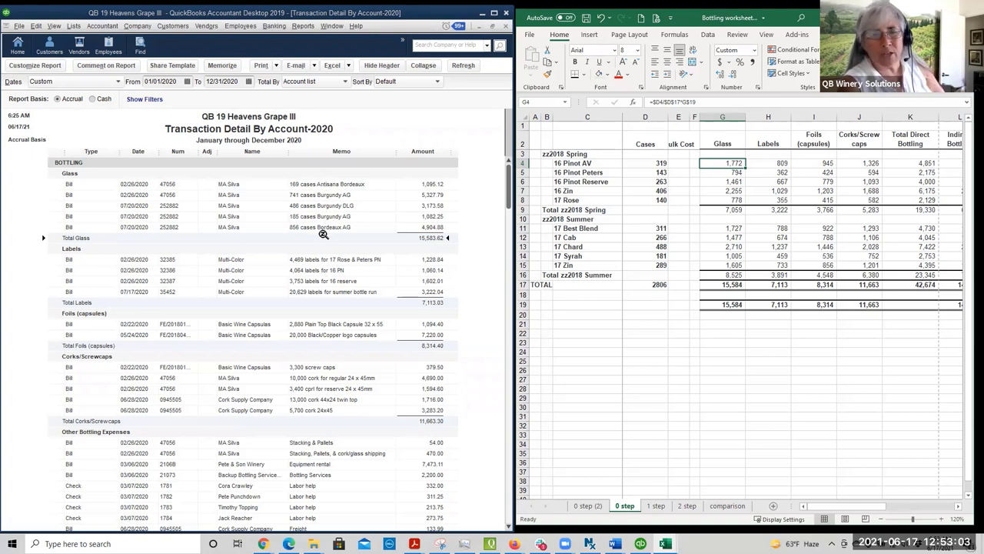
- Bring up the open Transaction Detail By Account-2019 report in QuickBooks
left_click(332, 28)
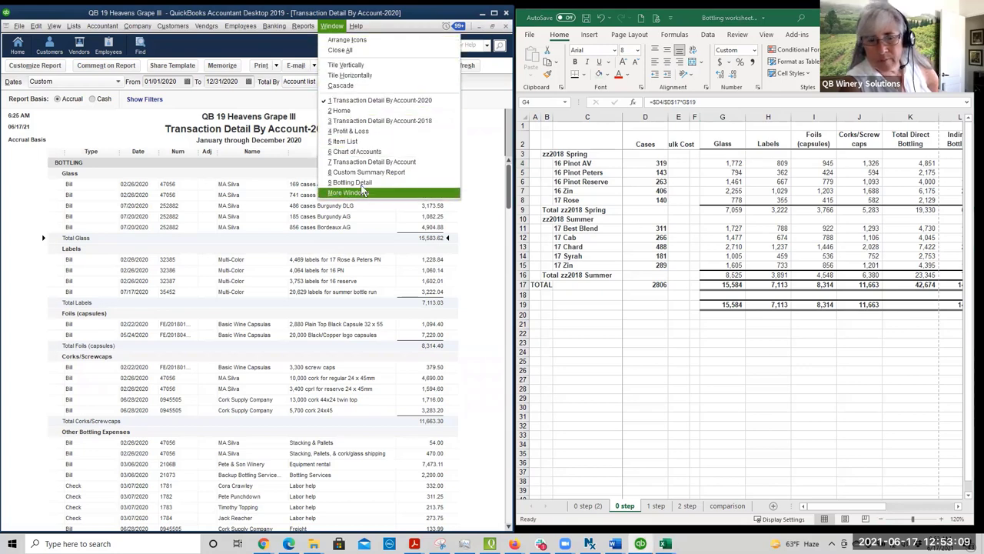
left_click(140, 129)
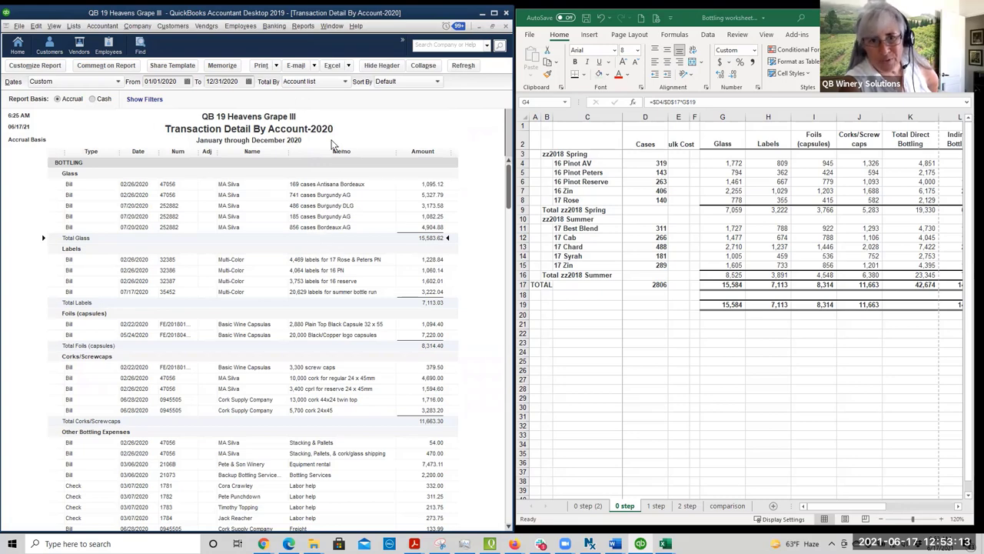
left_click(332, 26)
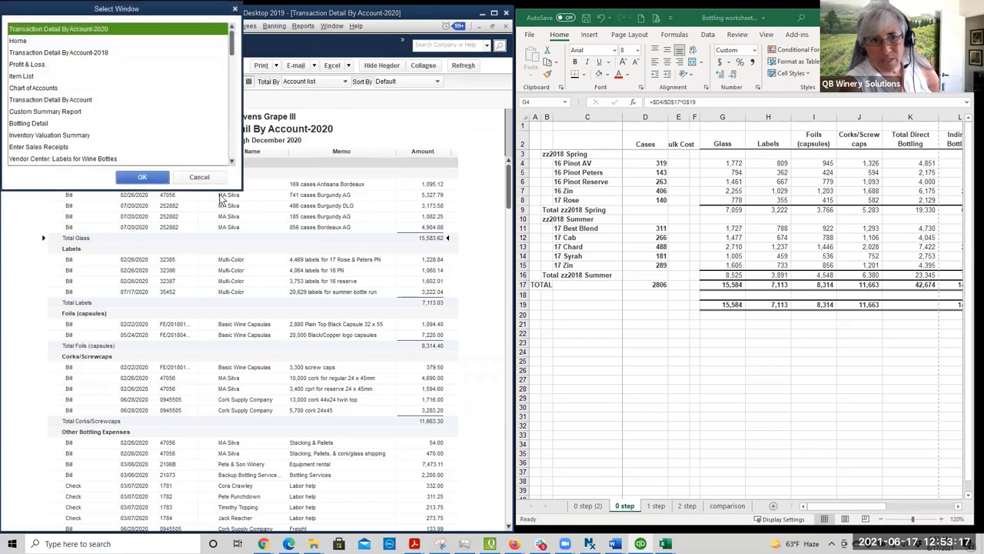
scroll(129, 133, "down", 1)
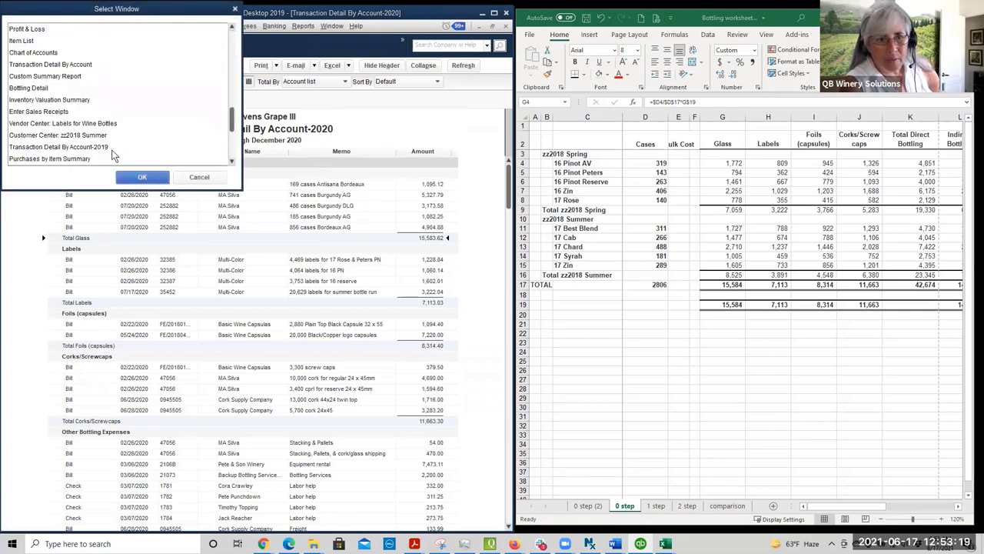
left_click(112, 148)
left_click(158, 177)
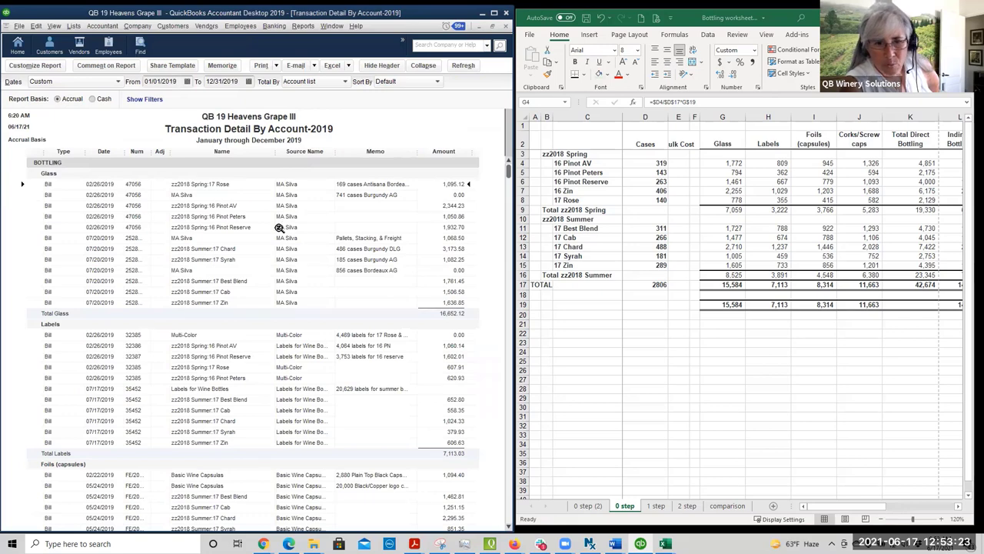
- Open the MA Silva bill dated 02/26/2019 for 16 Pinot AV glass and widen its Customer:Job column to show the full wine names
double_click(227, 209)
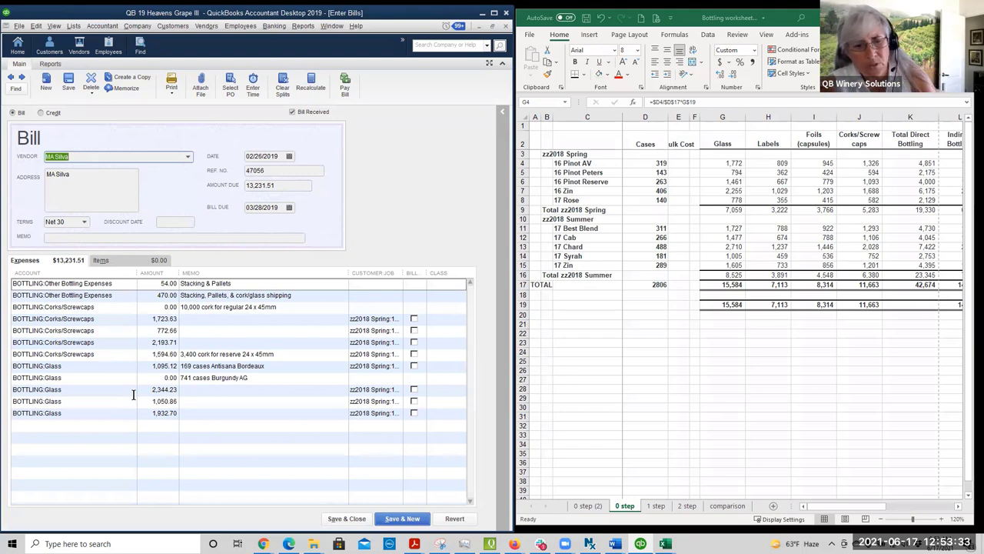
left_click(403, 283)
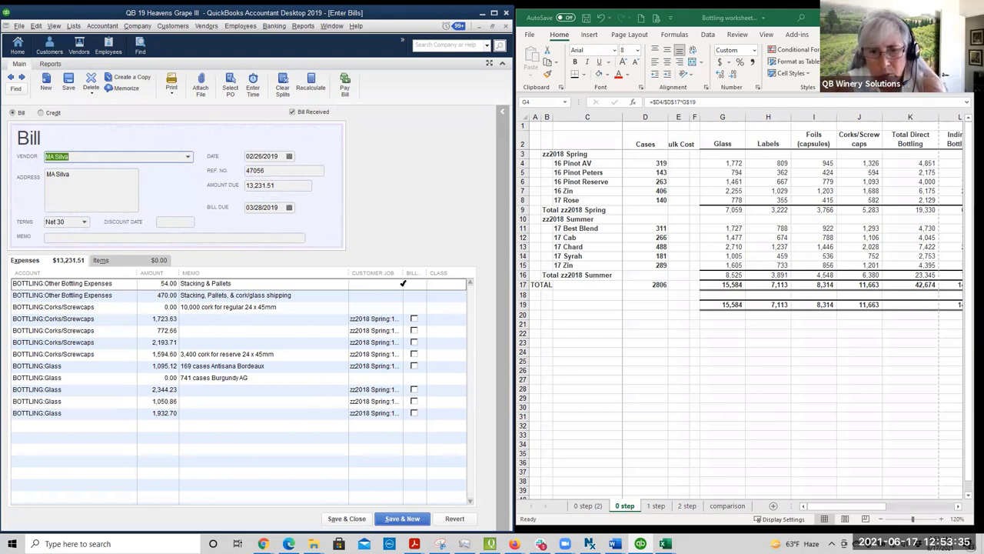
left_click_drag(411, 273, 432, 273)
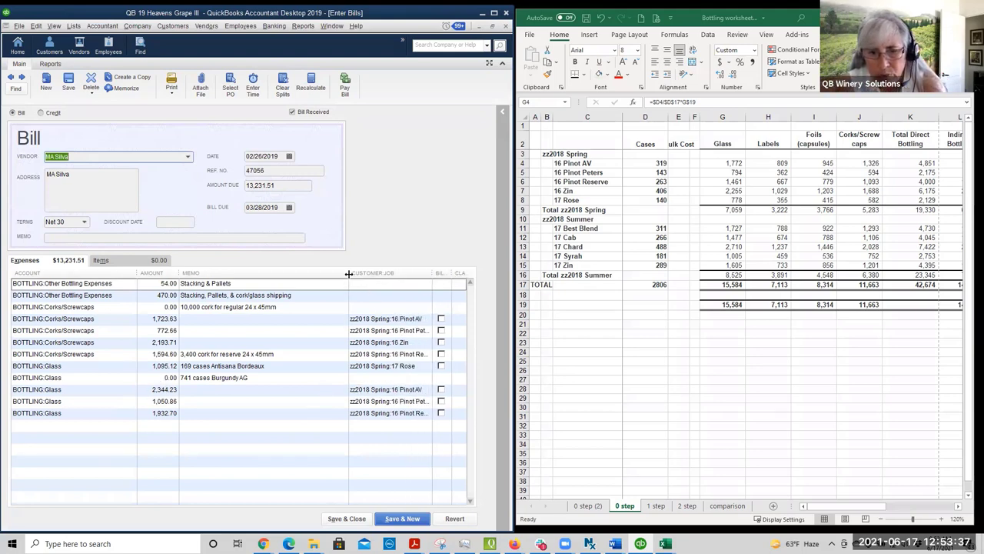
left_click_drag(348, 274, 320, 274)
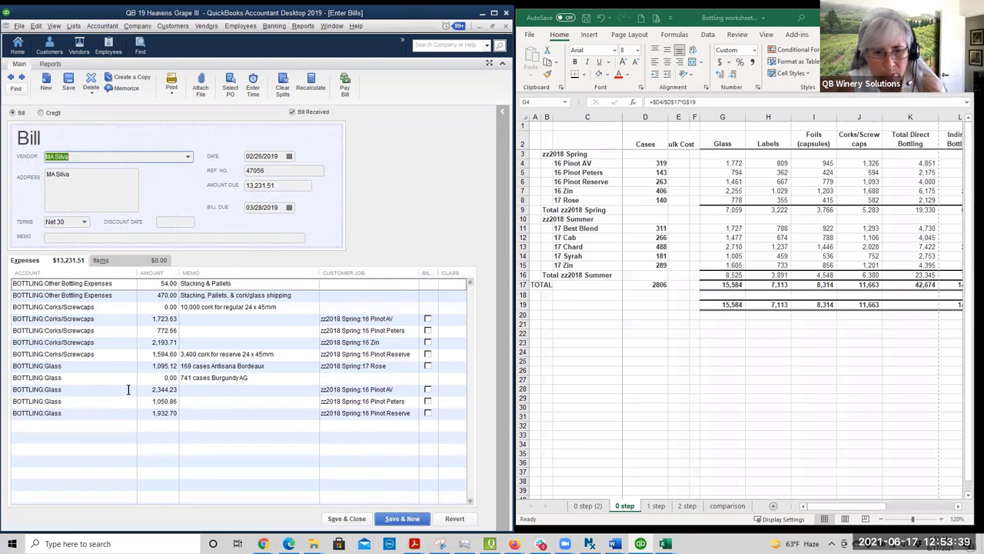
- Examine how the bill's 741 cases Burgundy AG glass line is split among 16 Pinot AV, Pinot Peters and Pinot Reserve, and close the bill
left_click(128, 389)
left_click(132, 378)
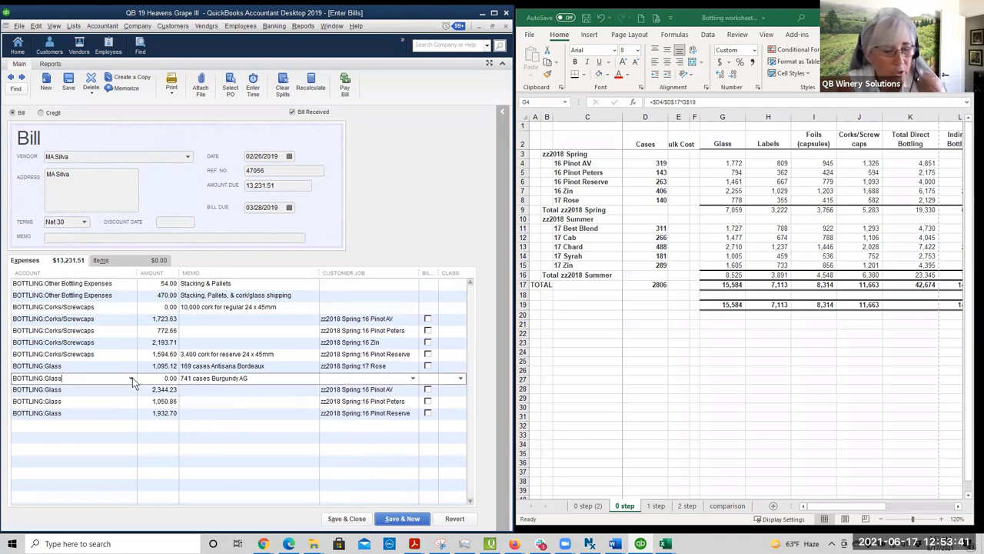
left_click(171, 380)
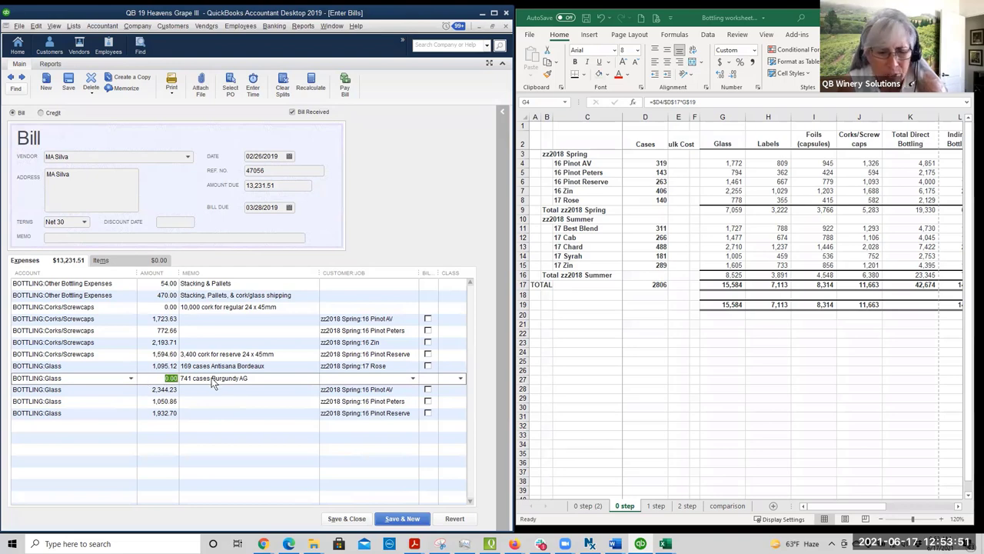
left_click(142, 392)
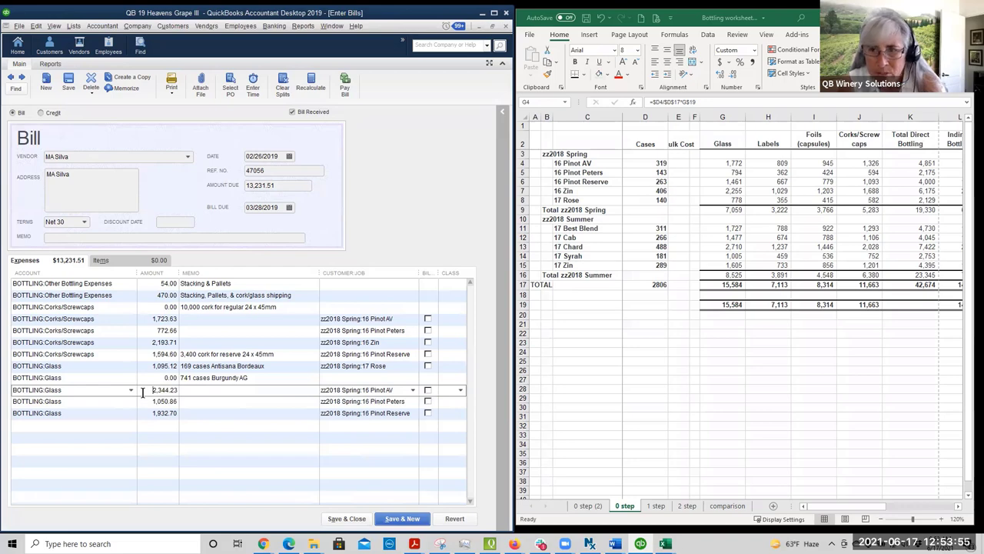
left_click(156, 379)
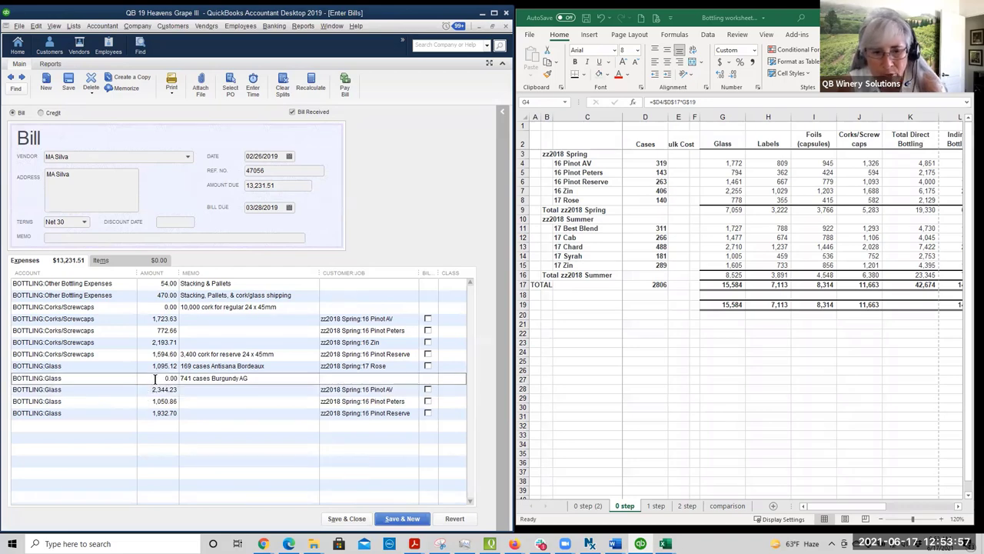
left_click(153, 391)
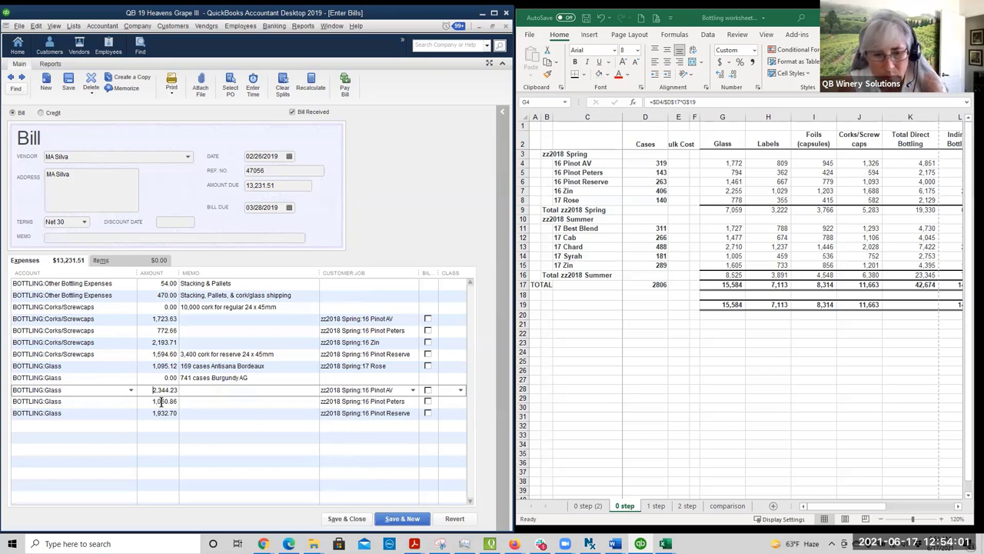
left_click(153, 400)
left_click(146, 413)
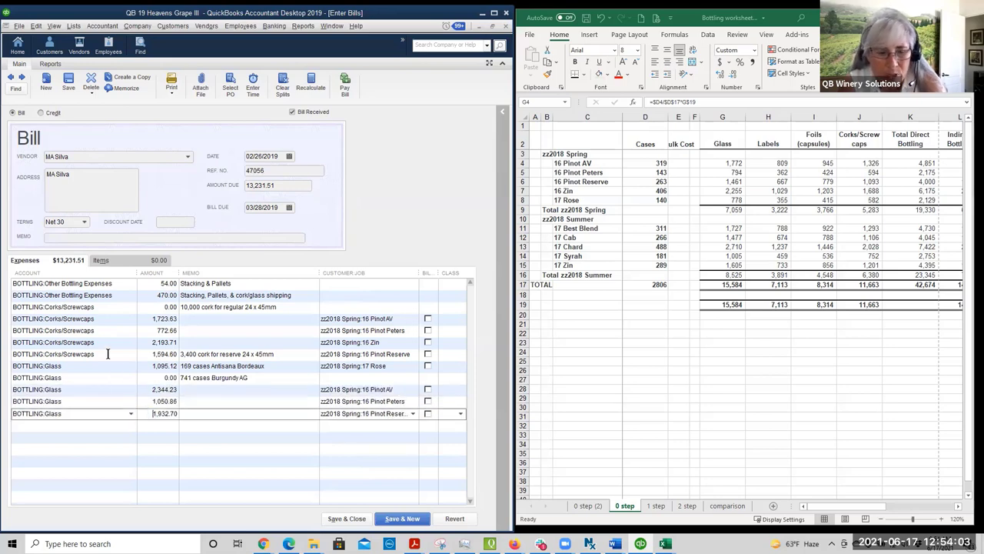
left_click(204, 391)
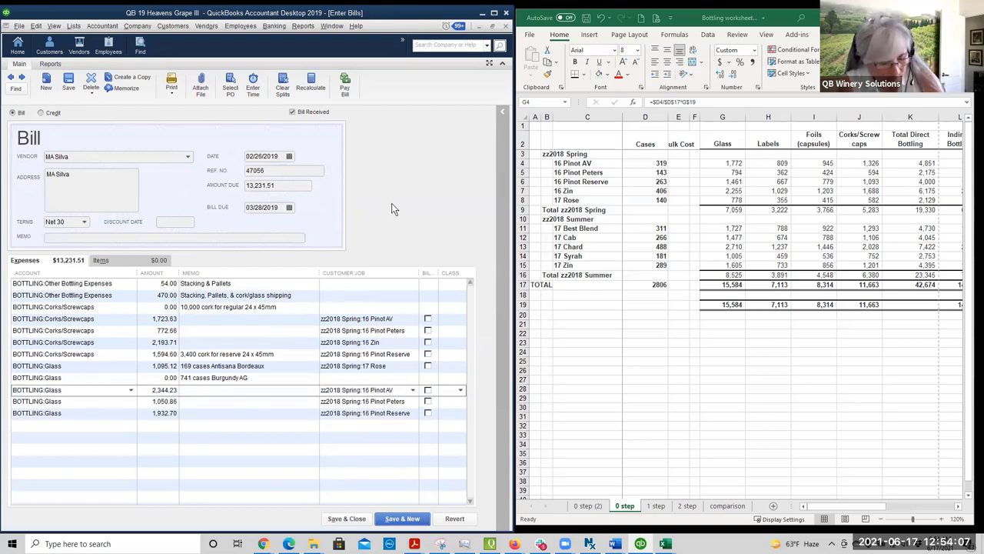
key("alt+a")
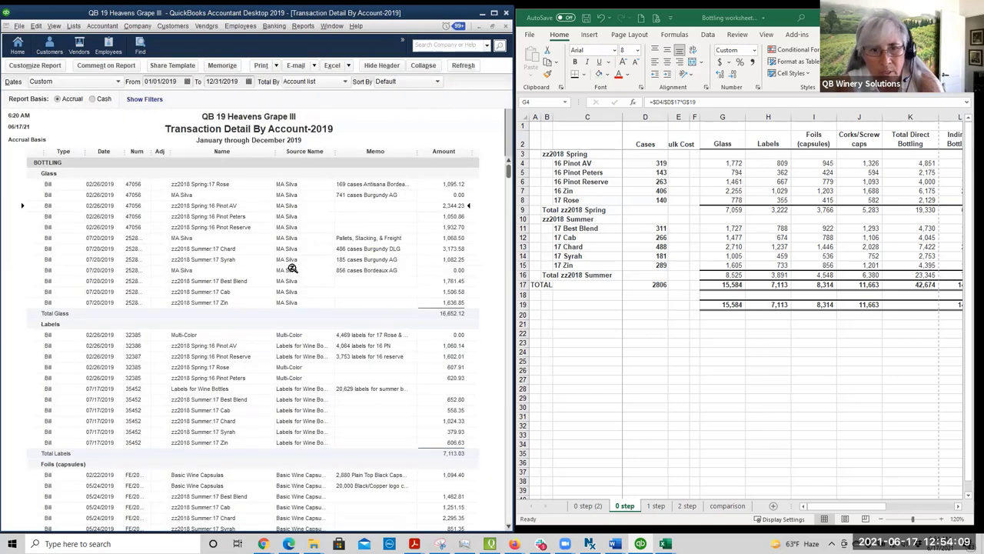
- Review the Glass, Labels, Foils and Corks/Screwcaps bill lines by wine in the 2019 report
left_click(215, 184)
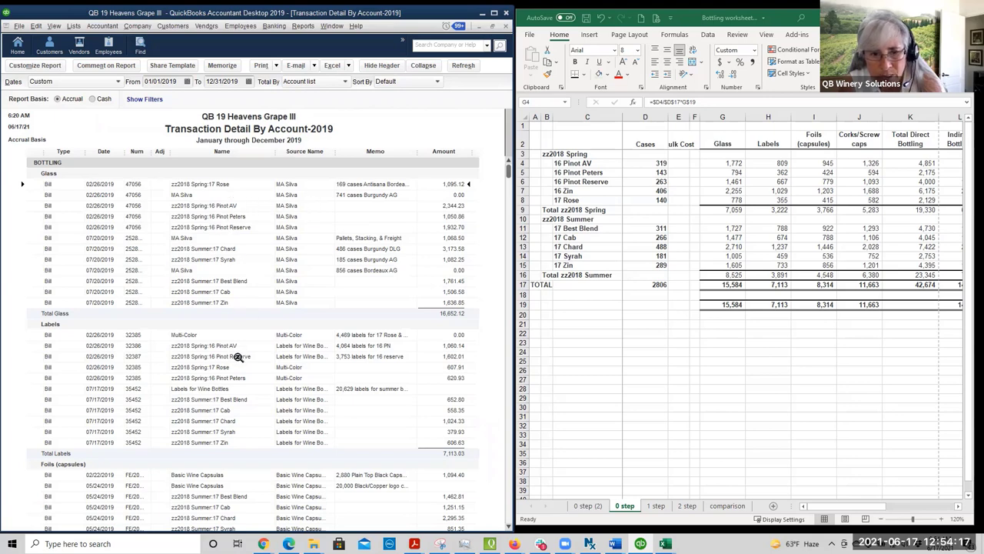
left_click(225, 388)
scroll(231, 390, "down", 1)
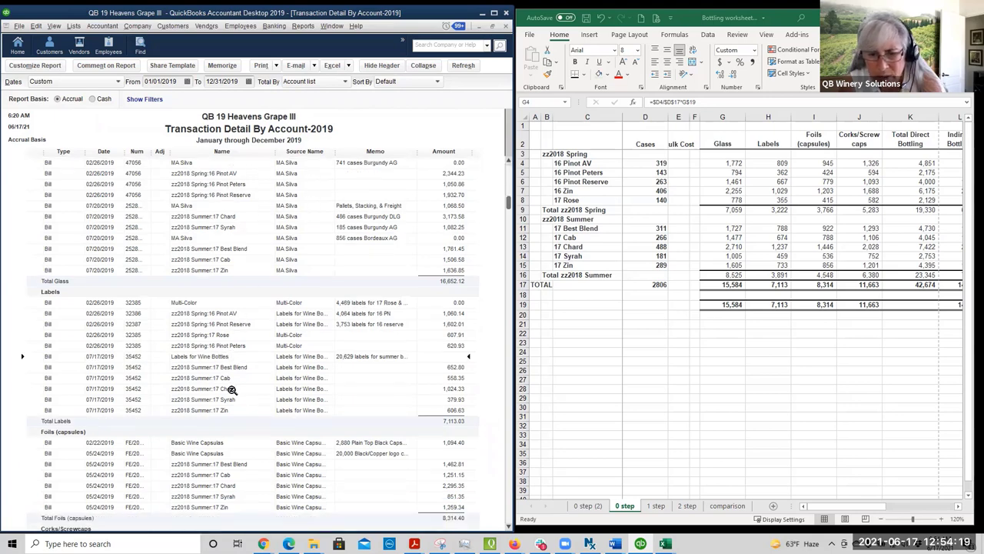
scroll(230, 390, "down", 2)
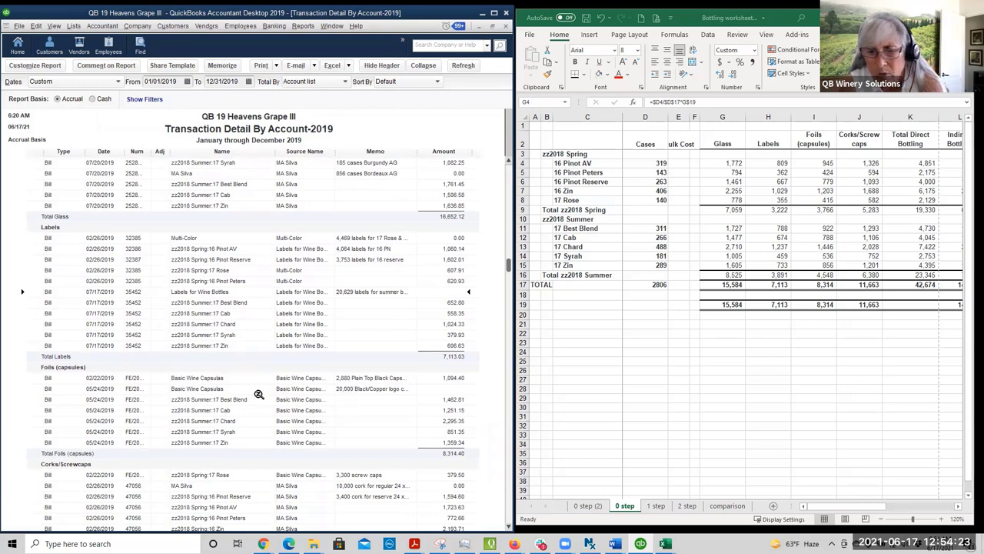
scroll(259, 394, "up", 3)
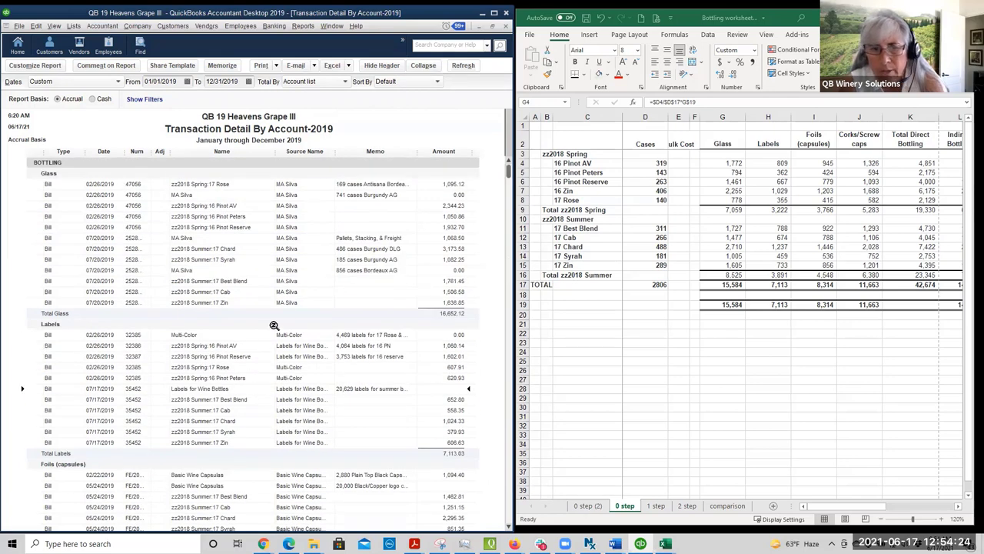
- On Excel's 1 step sheet, examine the direct costs from Glass to Corks/Screw caps, the 16 Pinot AV indirect formula, and the foil entries
left_click(656, 506)
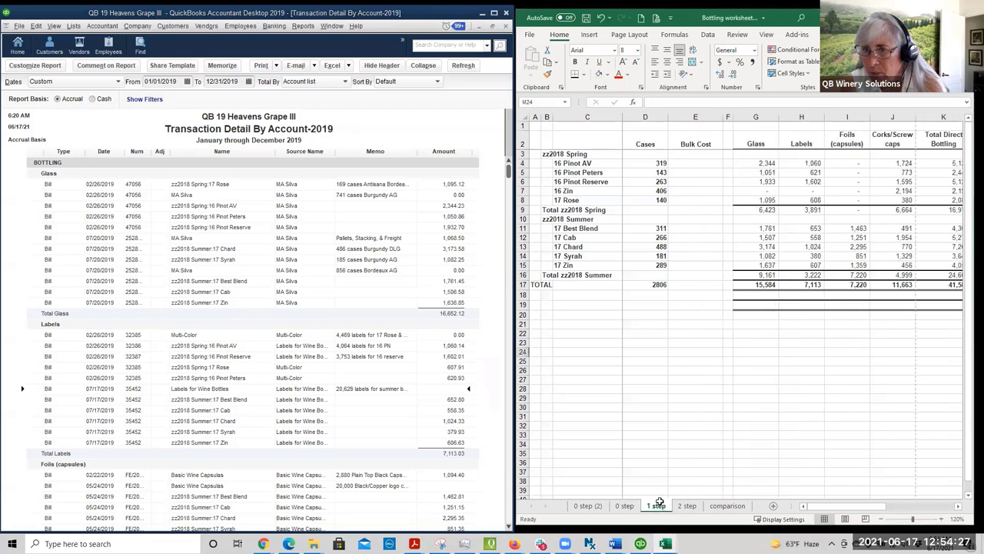
left_click_drag(856, 507, 876, 508)
left_click_drag(659, 161, 799, 260)
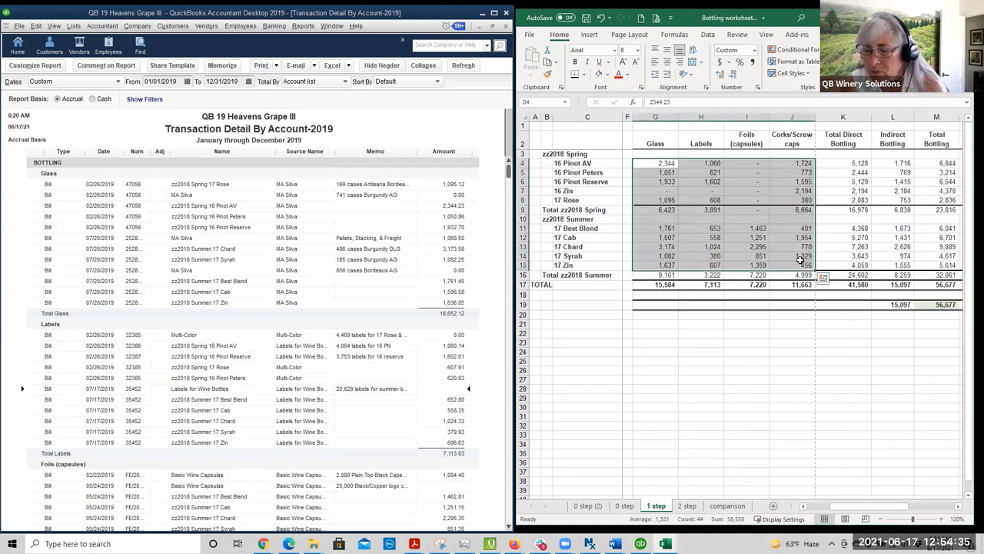
left_click(890, 162)
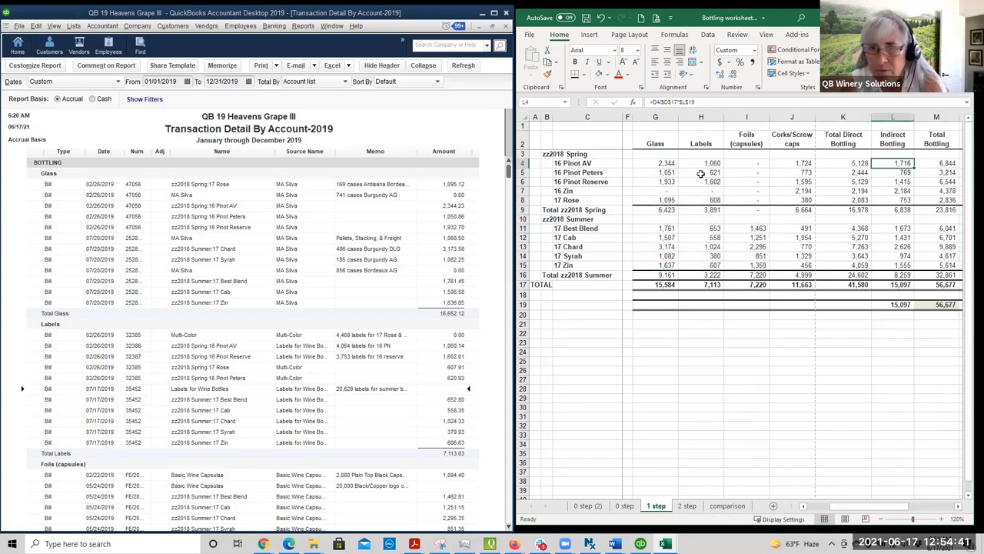
left_click(752, 164)
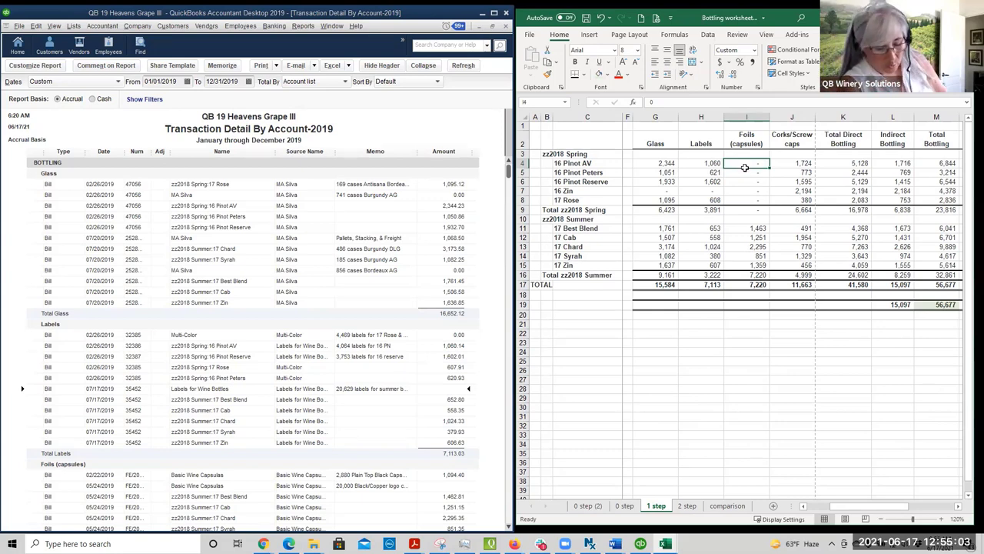
left_click(748, 229)
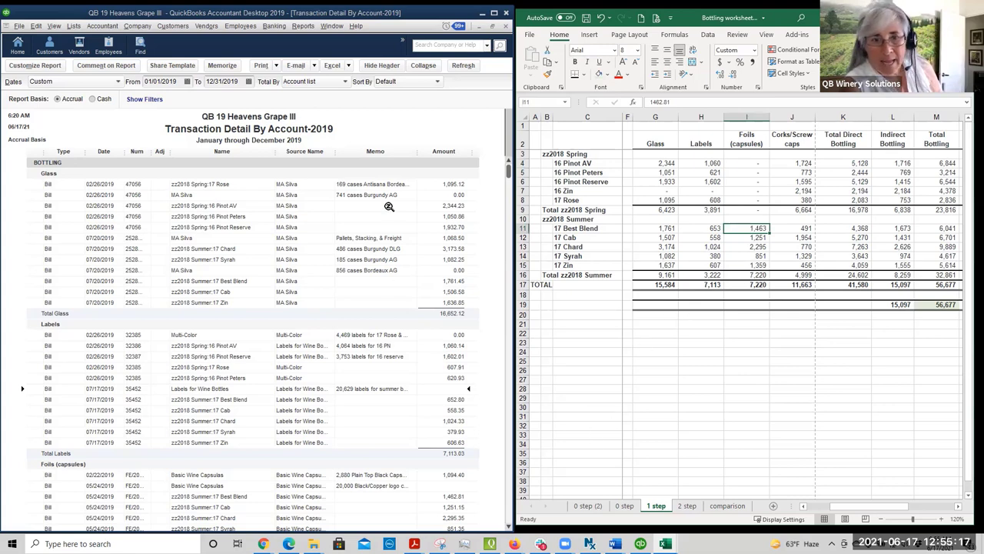
- Bring up the open Transaction Detail By Account-2018 report in QuickBooks
left_click(330, 27)
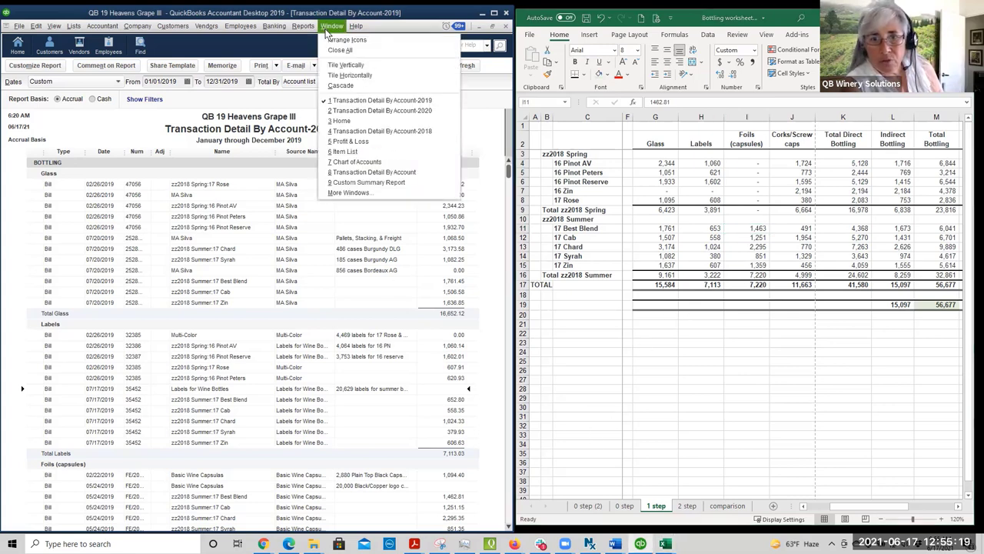
left_click(282, 181)
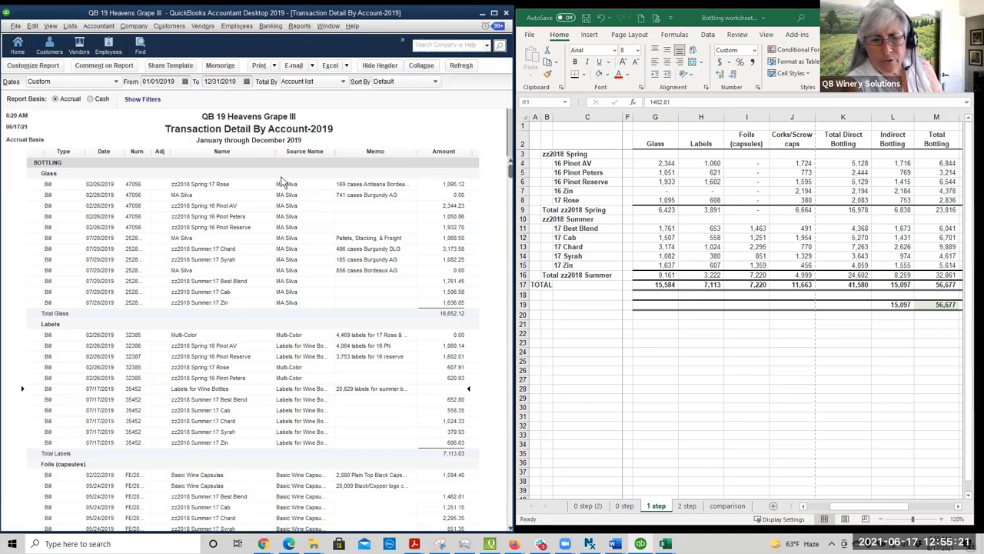
left_click(304, 27)
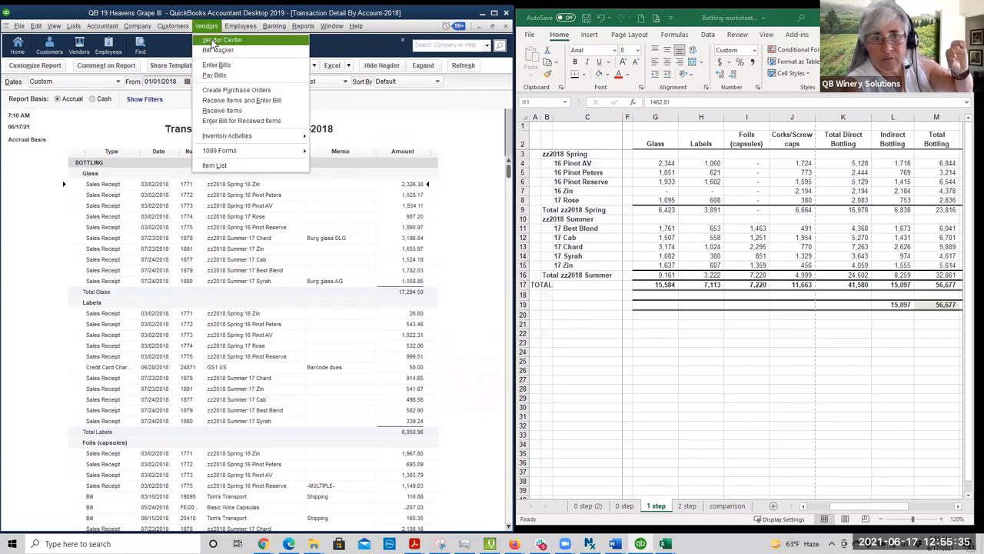
left_click(219, 39)
left_click(248, 330)
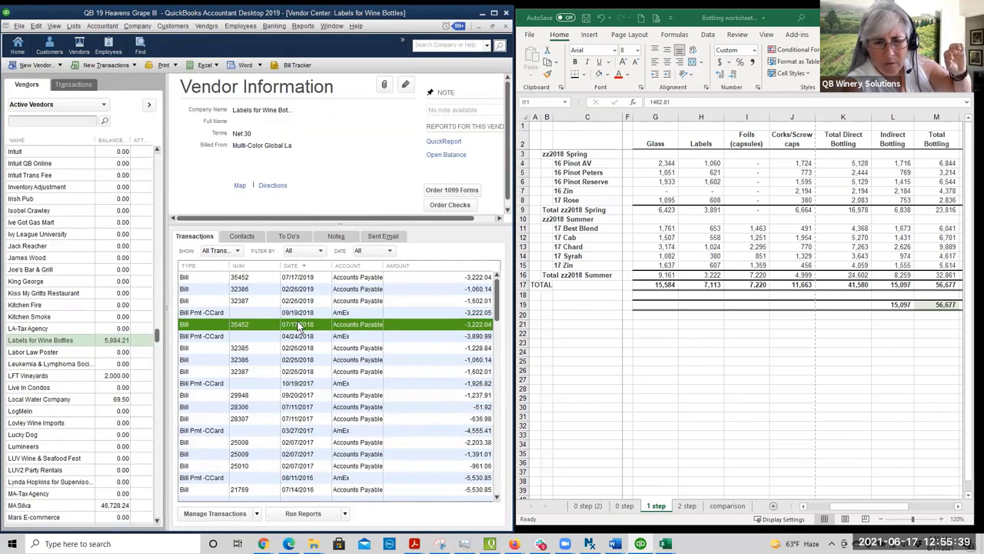
left_click(74, 343)
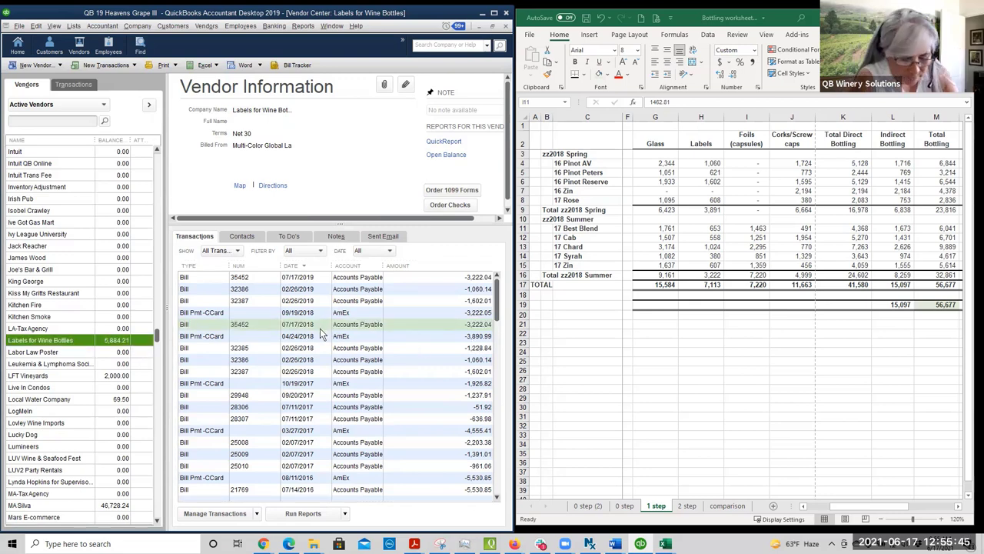
key("m")
left_click(66, 507)
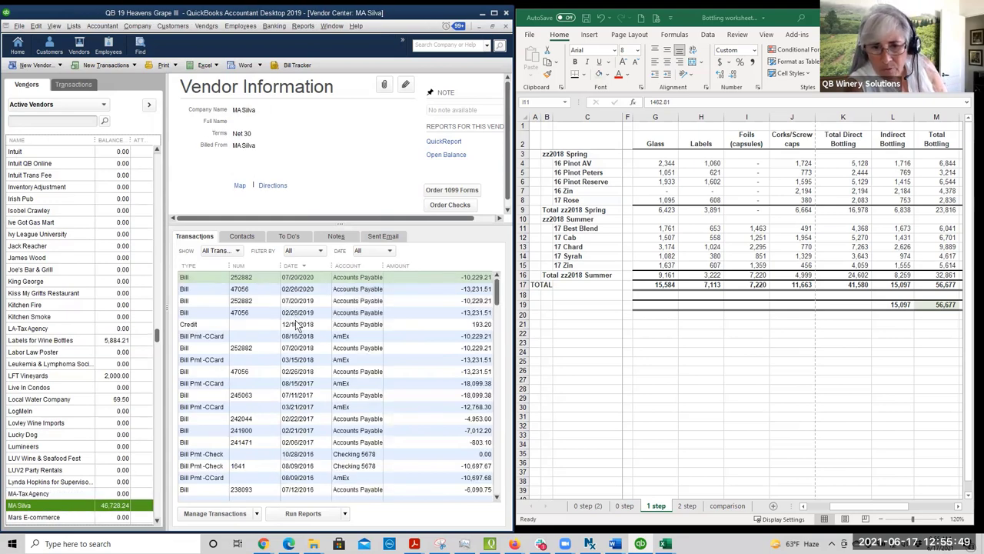
left_click(298, 347)
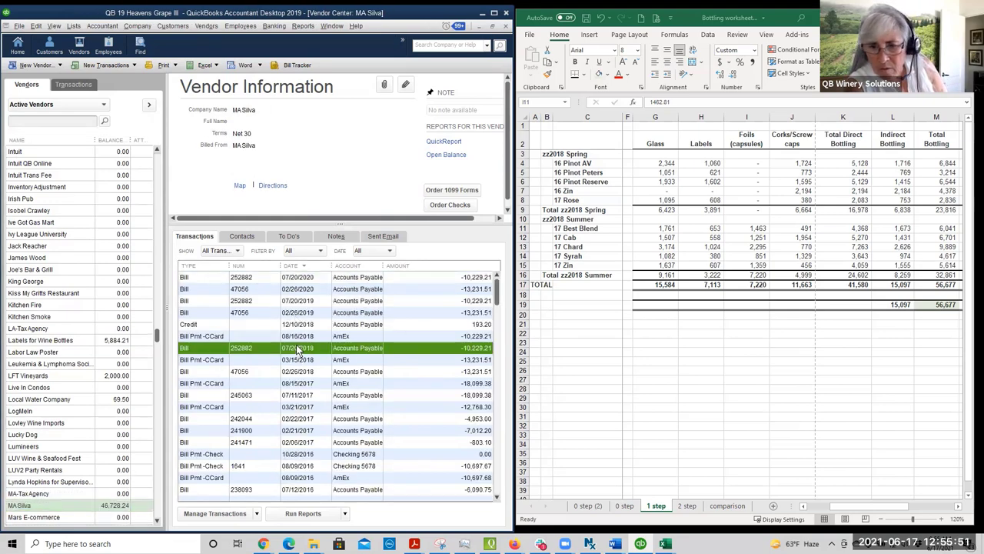
double_click(298, 348)
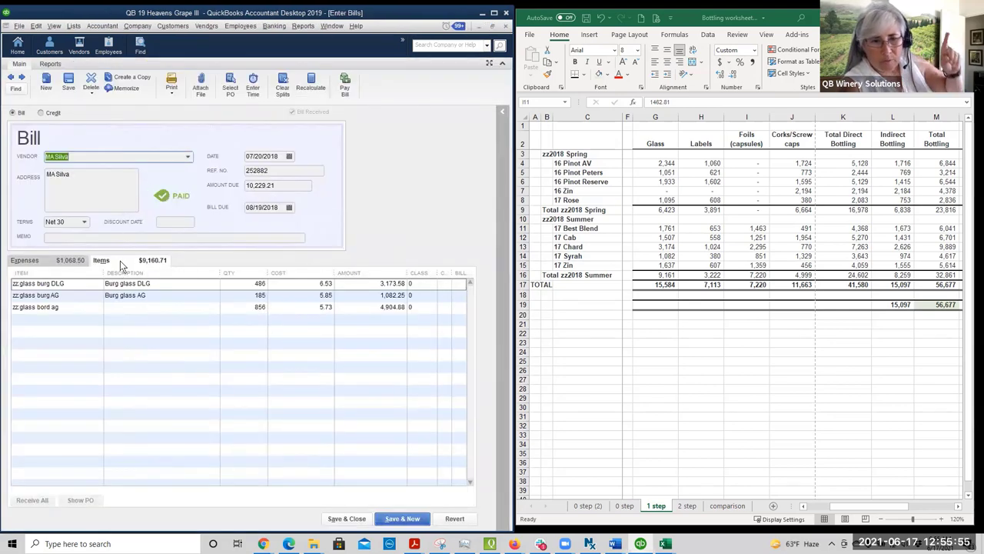
- Inspect the bill's glass item quantities and its expense lines for pallets, stacking and freight
left_click(76, 285)
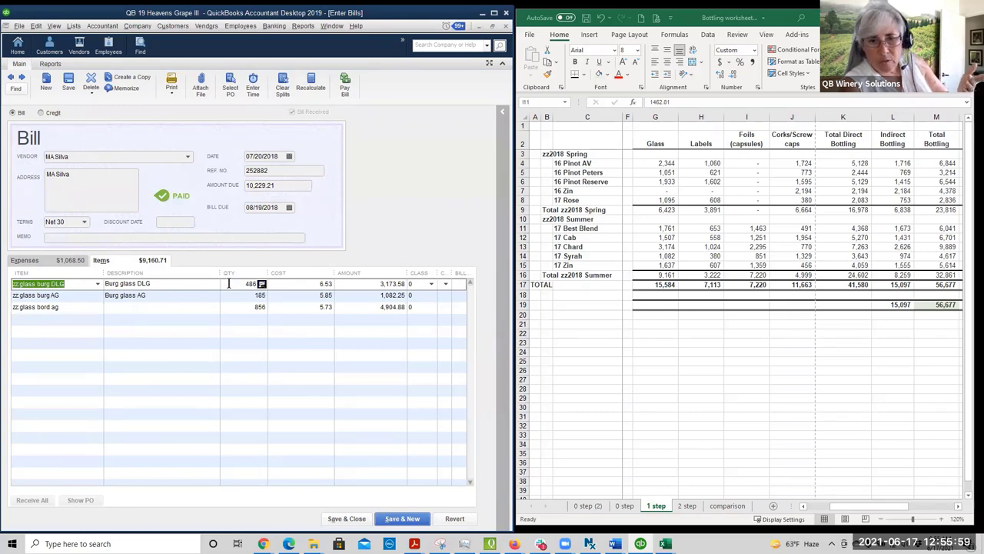
left_click(228, 283)
left_click(70, 261)
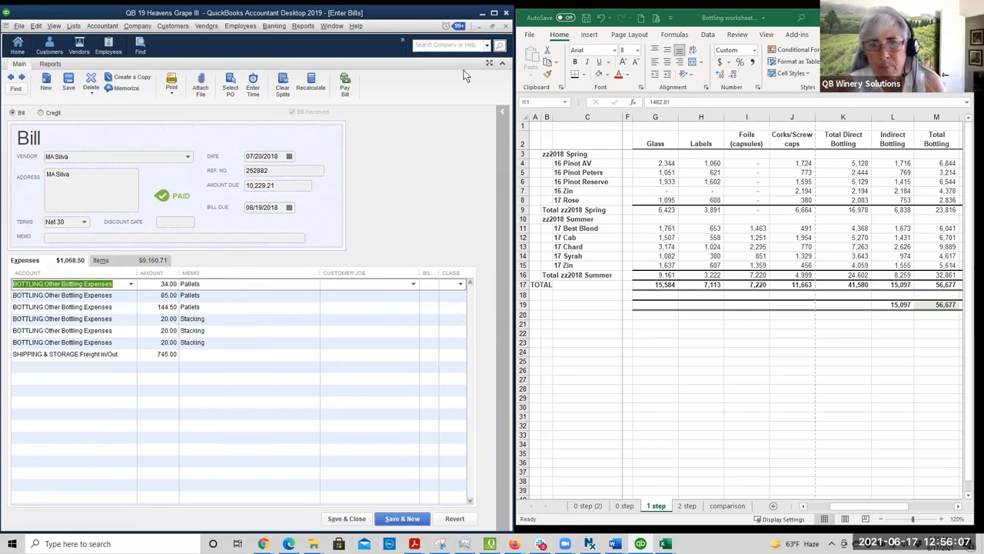
- Return to the 2018 report, open the 03/02/2018 sales receipt for 16 Zin glass, and widen its Item column
left_click(332, 25)
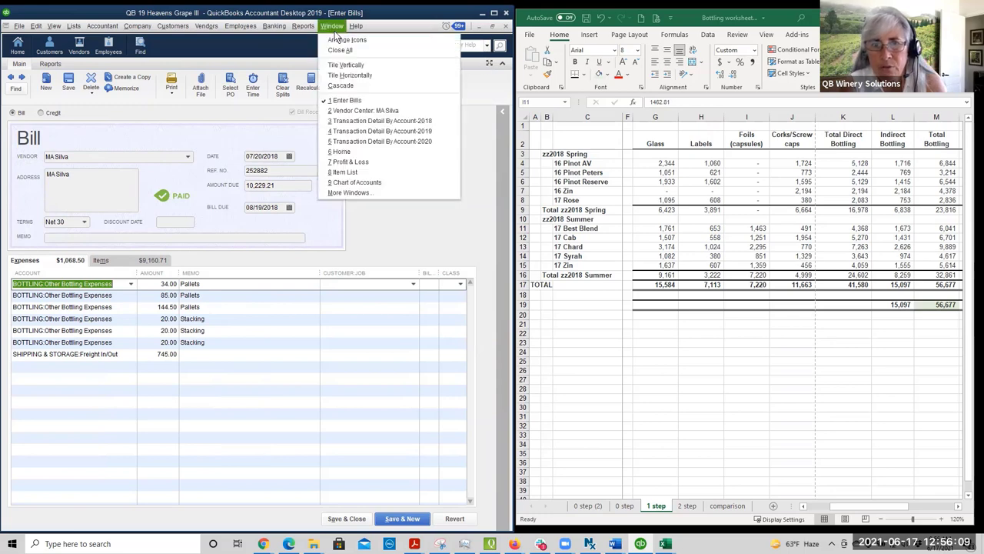
left_click(359, 123)
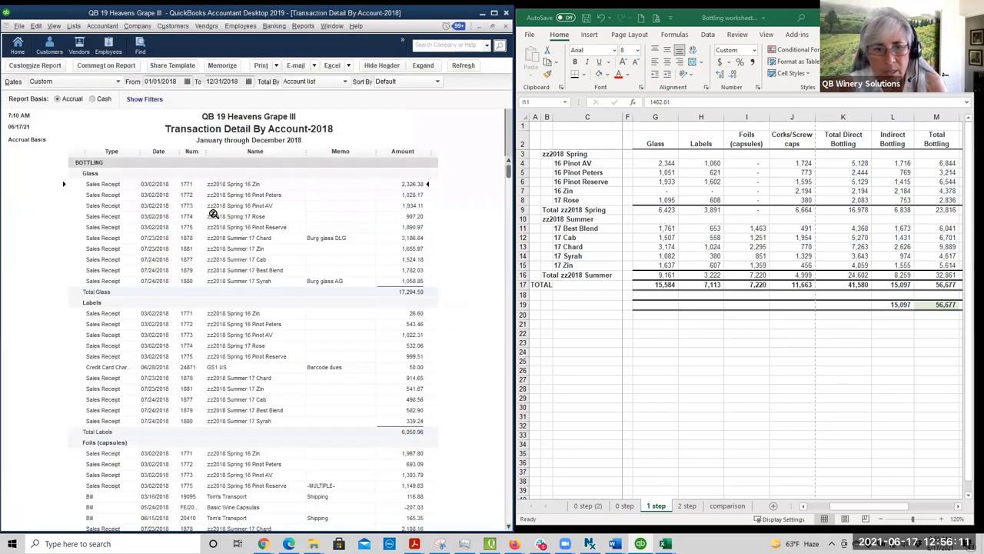
double_click(219, 184)
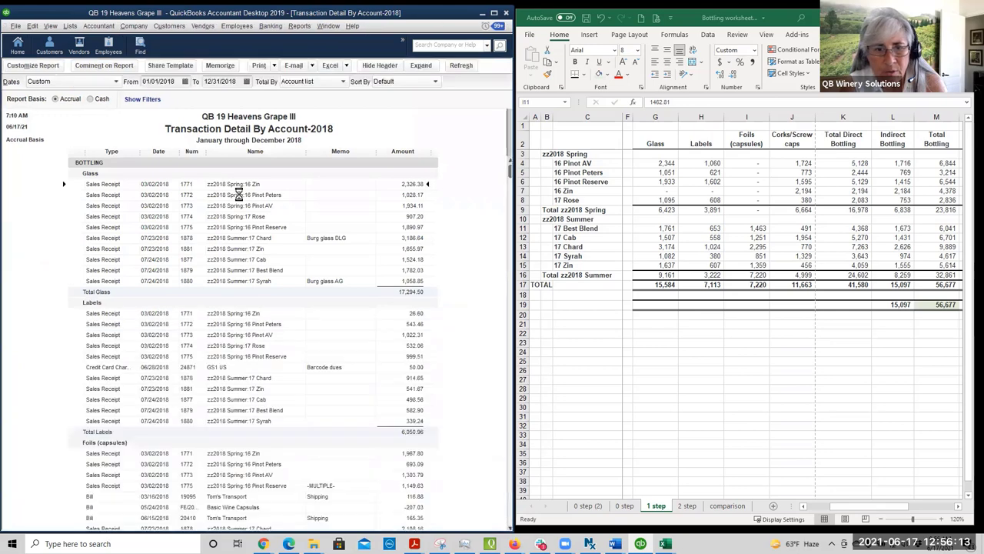
mouse_move(103, 222)
left_mouse_down()
mouse_move(131, 221)
mouse_move(122, 221)
left_mouse_up()
- Examine the cork, glass and label item lines on the 16 Zin sales receipt
left_click(112, 242)
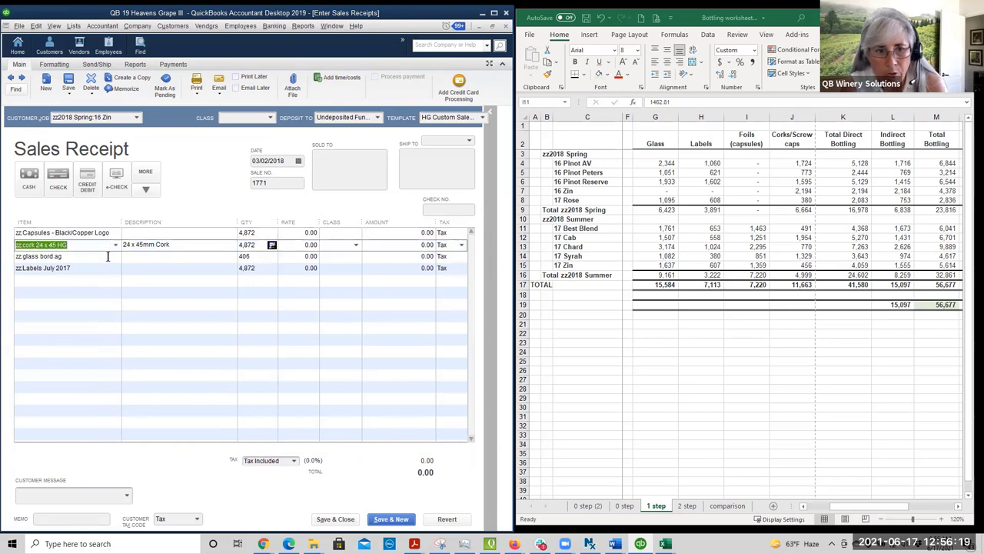
left_click(108, 257)
left_click(108, 269)
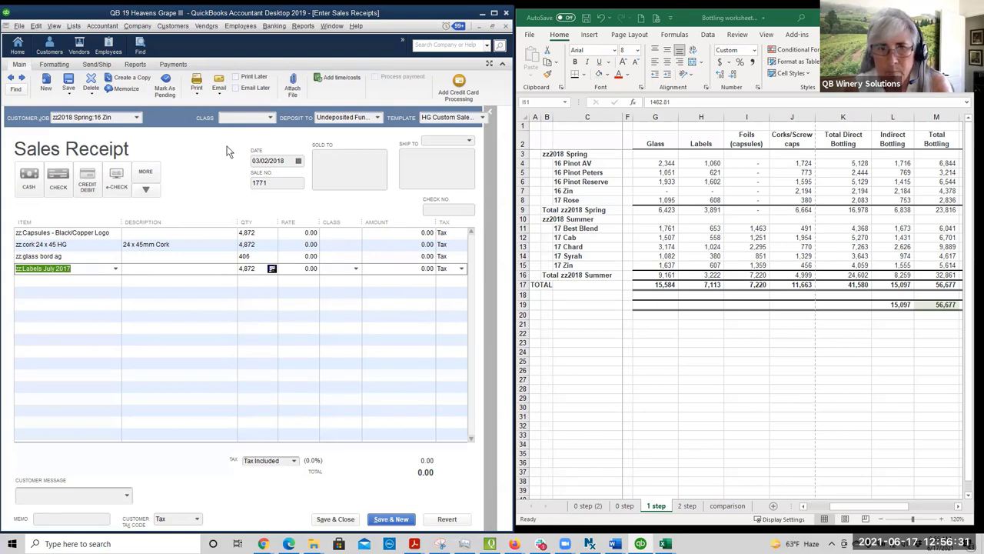
left_click(333, 26)
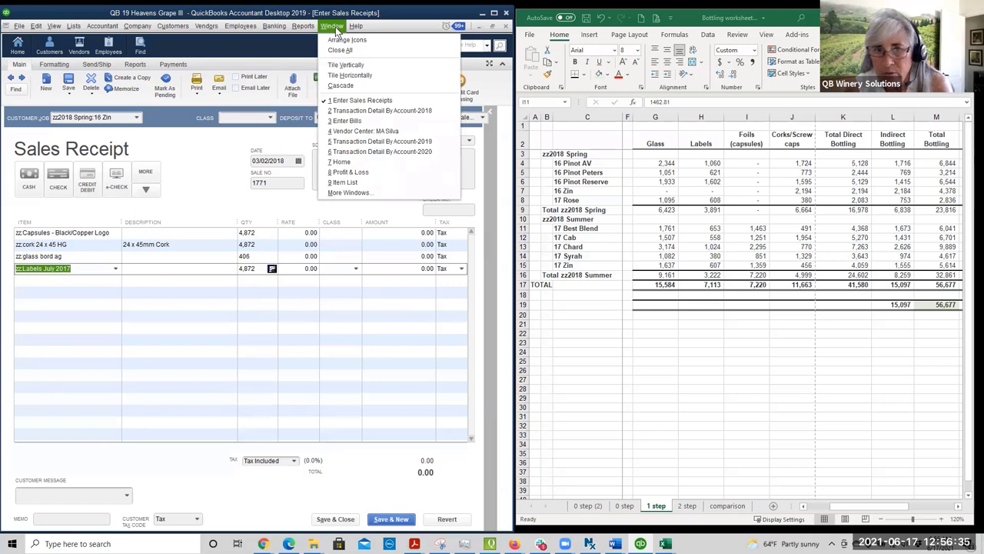
- On Excel's 2 step sheet, review the Glass, Labels, Foils and Corks/Screw caps costs for all wines
left_click(689, 506)
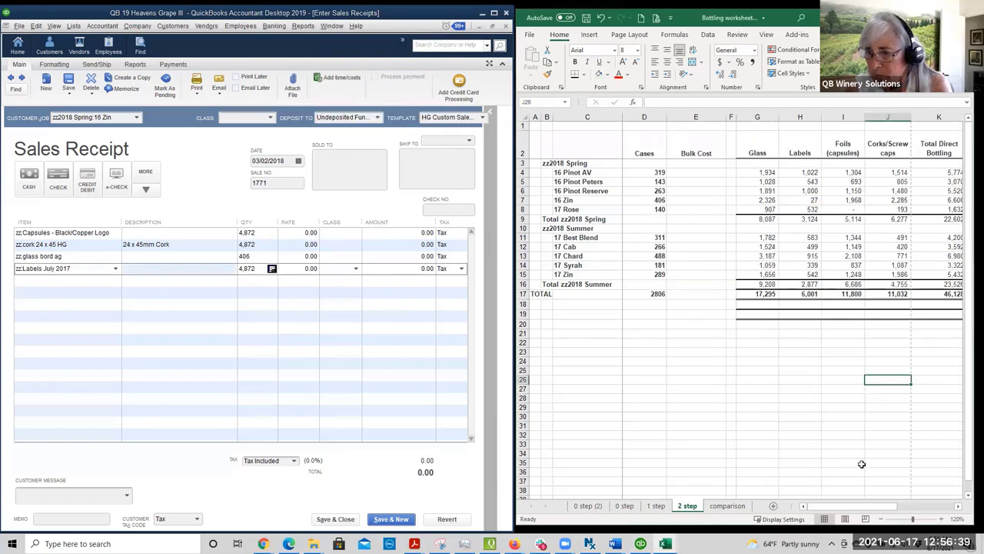
left_click_drag(833, 506, 862, 504)
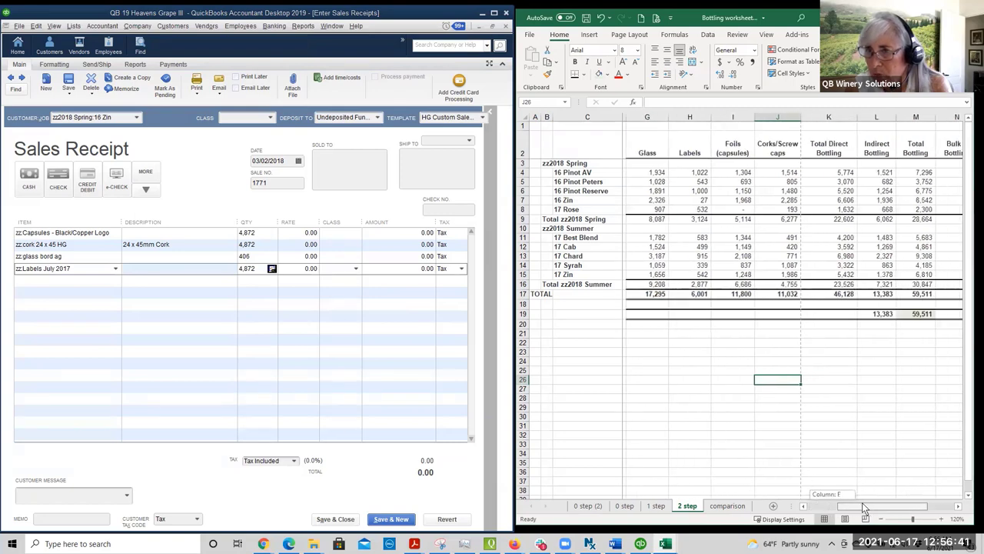
left_click_drag(644, 172, 788, 273)
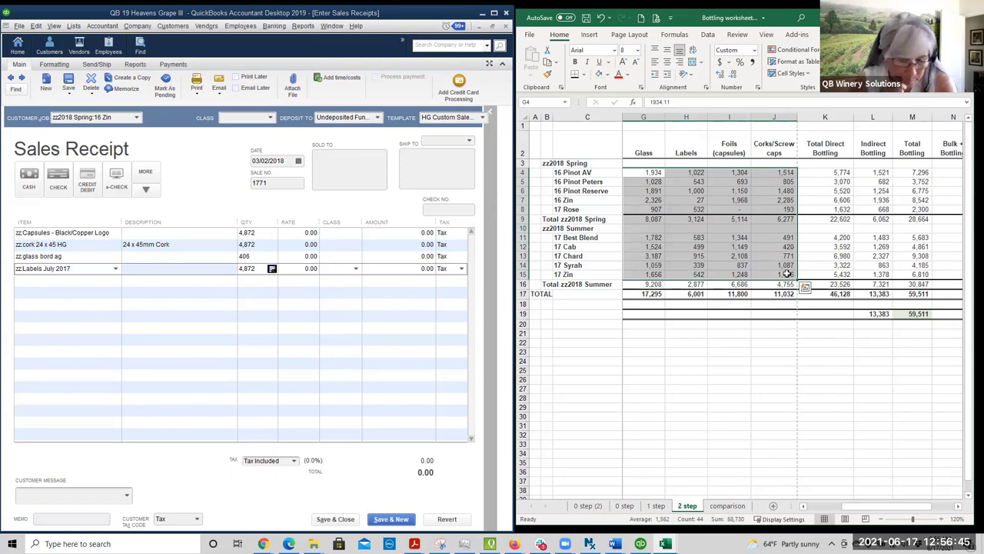
left_click(735, 340)
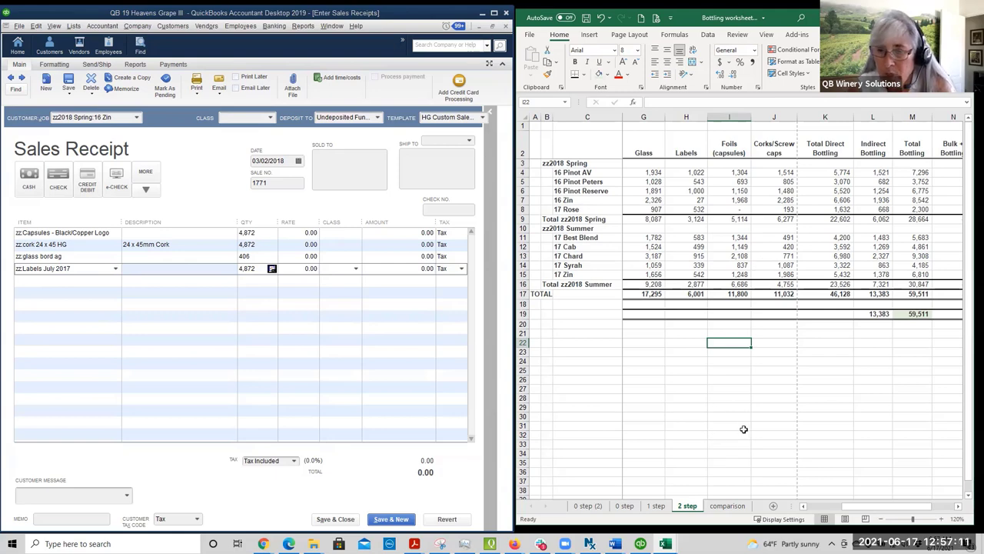
- On the comparison sheet, compare the Zero Step and One Step columns, checking the One Step values for the zz2018 Spring wines
left_click(721, 506)
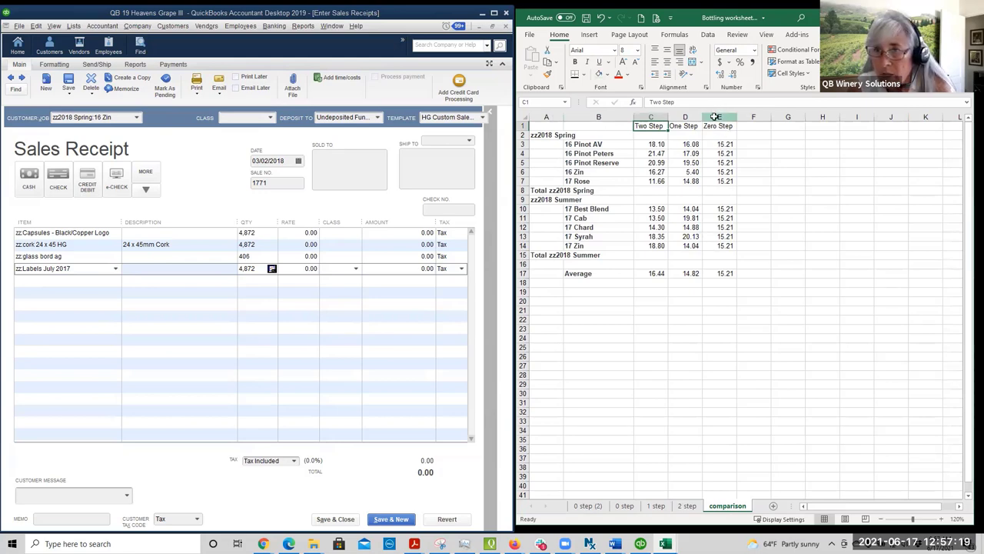
left_click(719, 117)
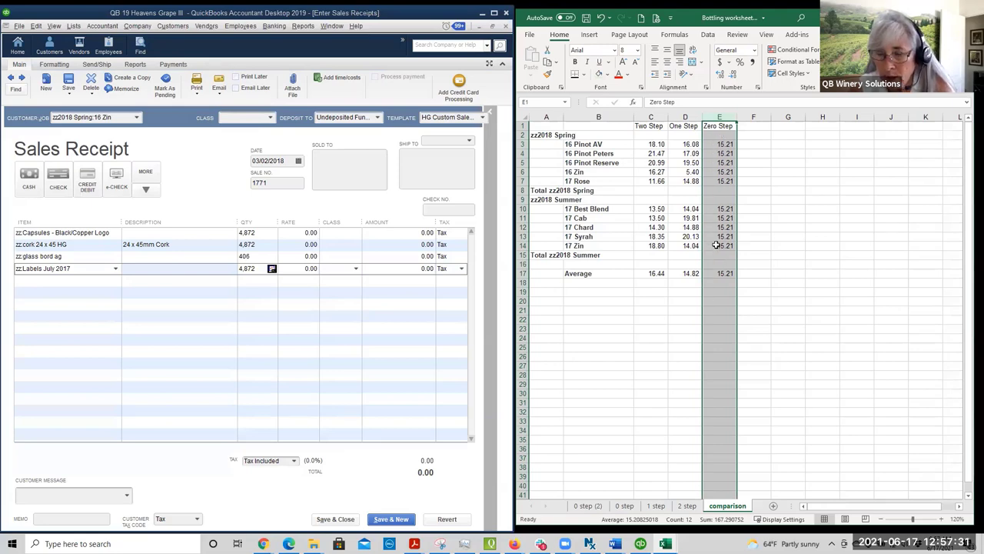
left_click(686, 117)
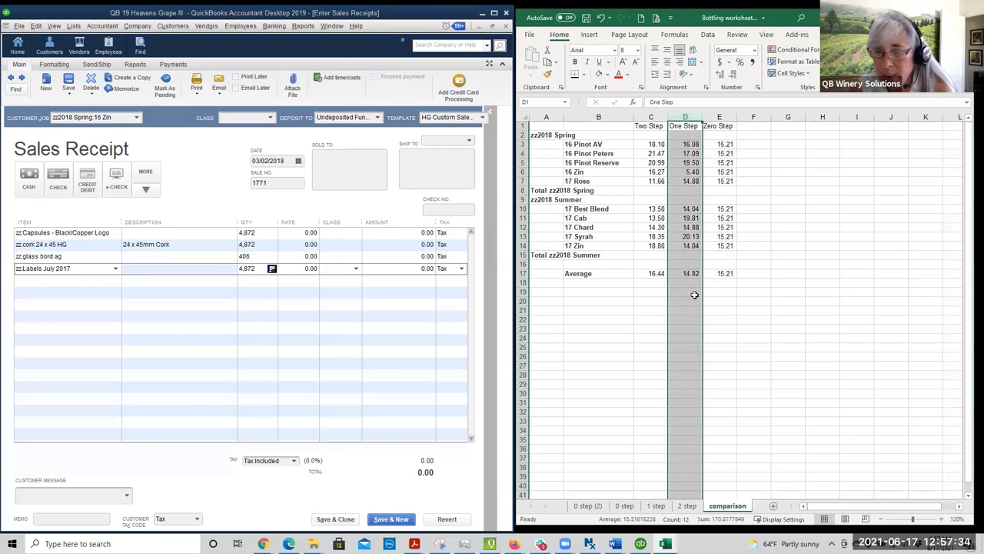
left_click(676, 153)
left_click(676, 162)
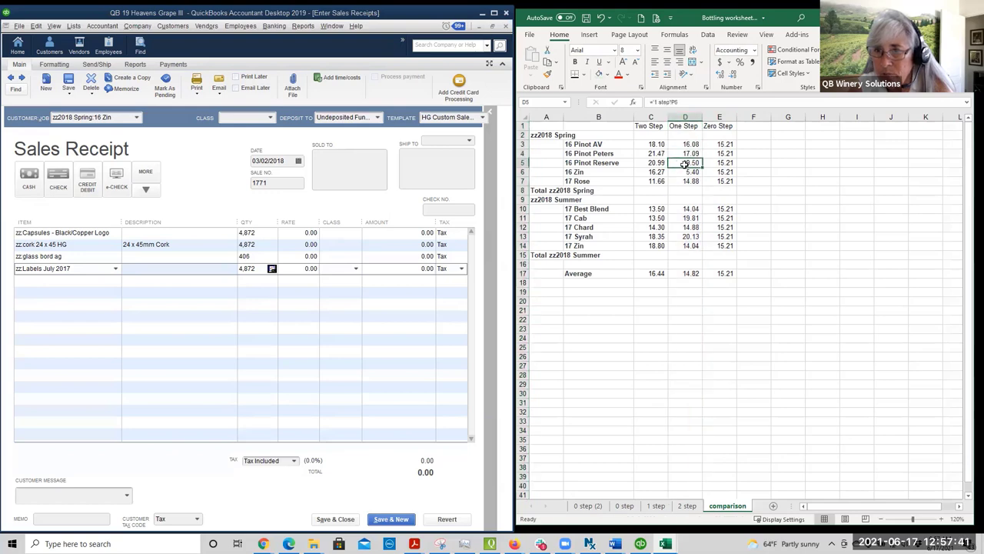
left_click(677, 144)
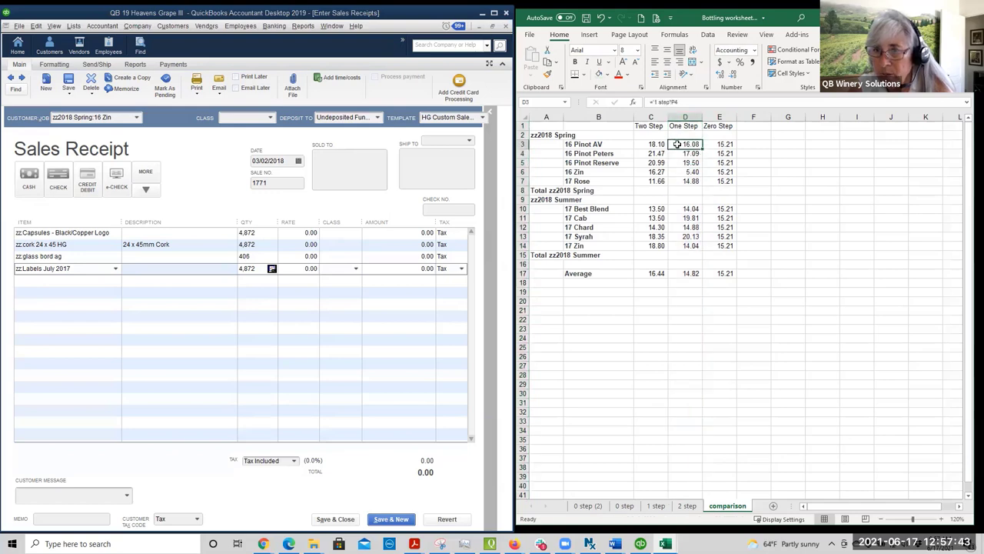
left_click_drag(677, 171, 681, 180)
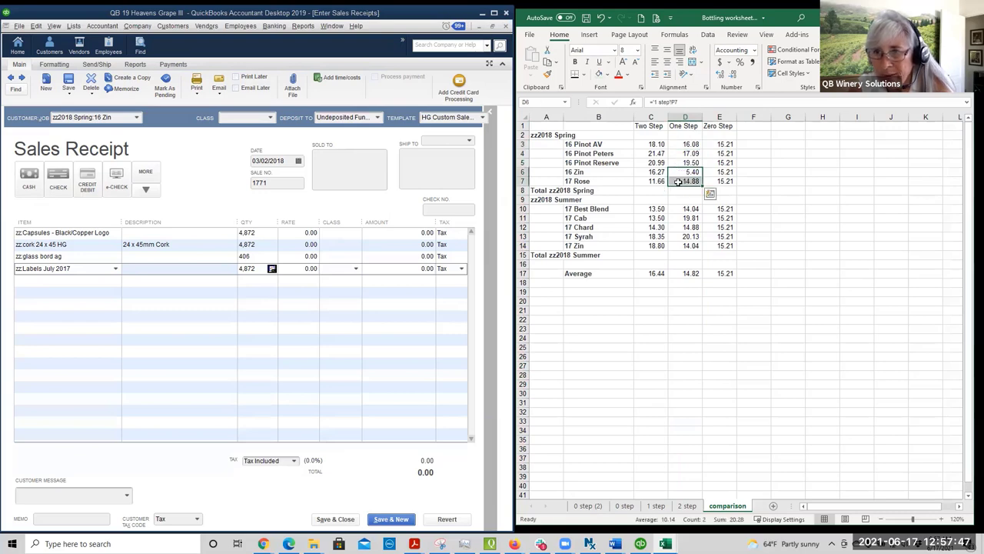
- Compare the One Step, Two Step and Zero Step columns, checking the One Step cost for 17 Rose and the Two Step cost for 17 Best Blend
left_click(680, 170)
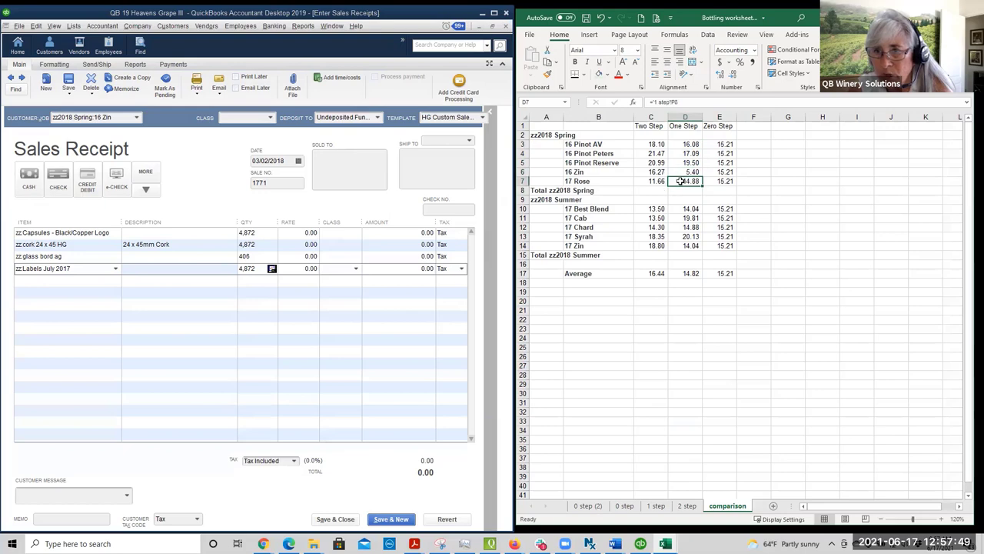
left_click(680, 181)
left_click(683, 117)
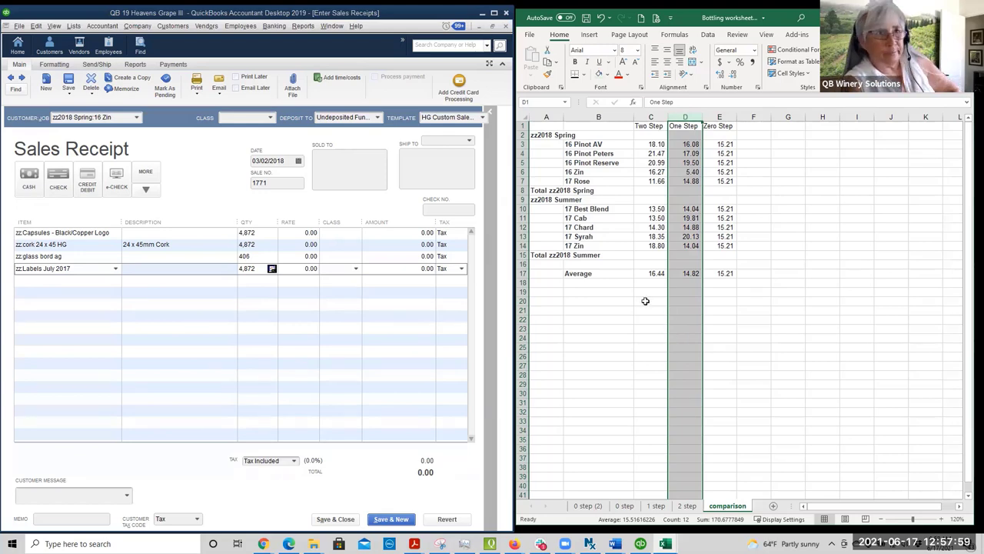
left_click(685, 182)
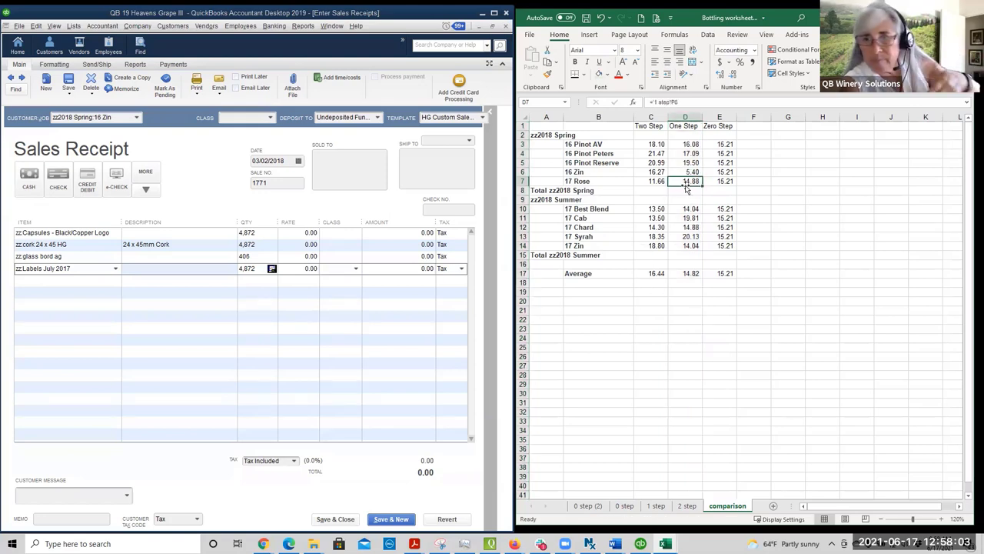
left_click(650, 117)
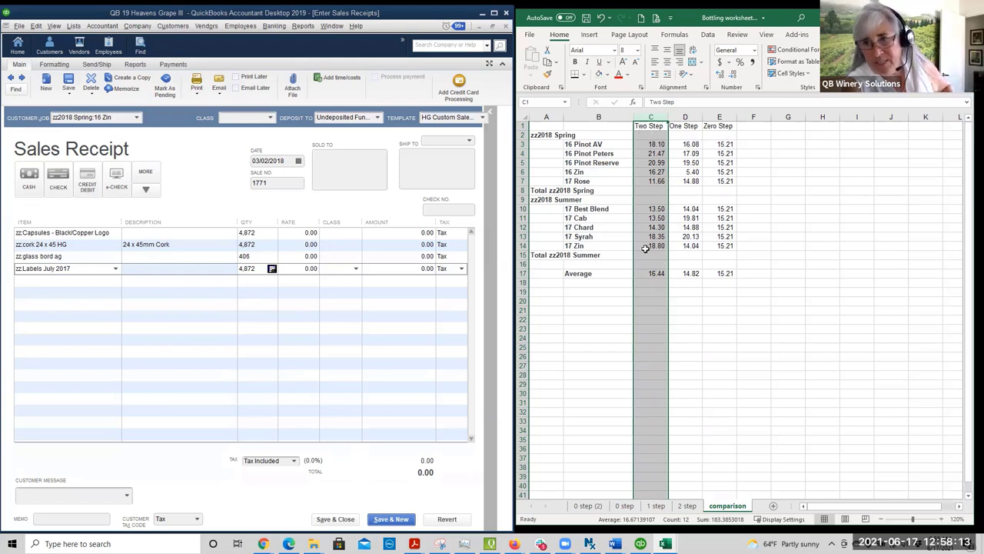
left_click(644, 208)
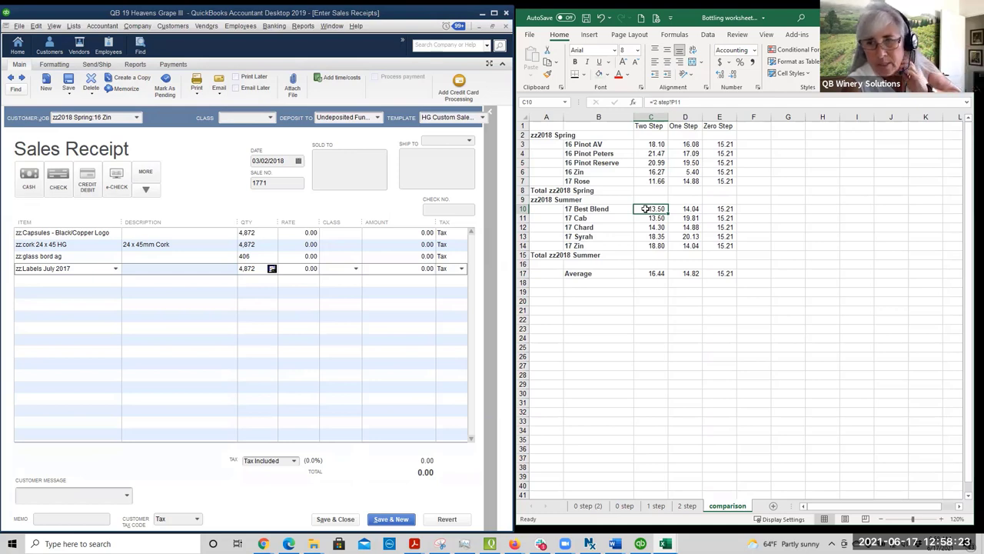
left_click(718, 117)
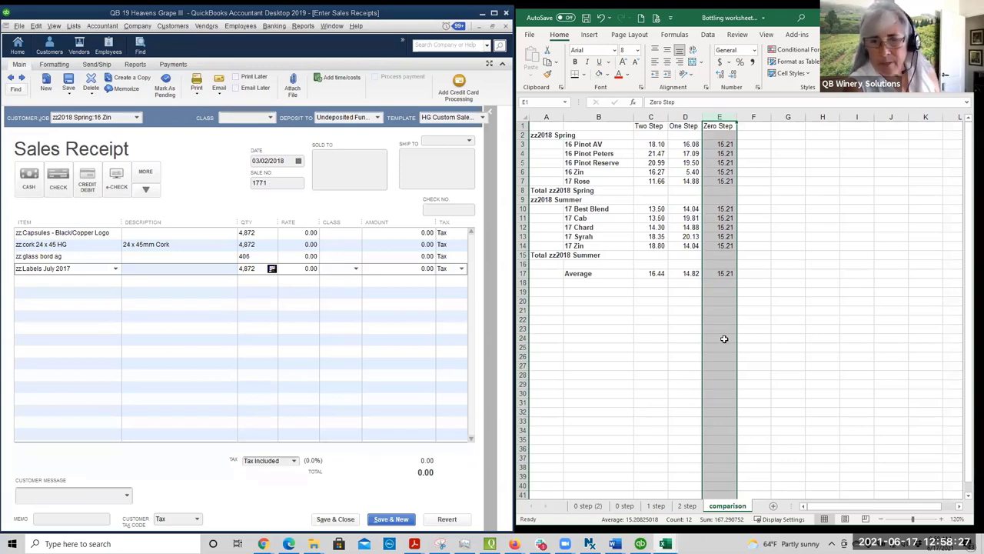
left_click(359, 471)
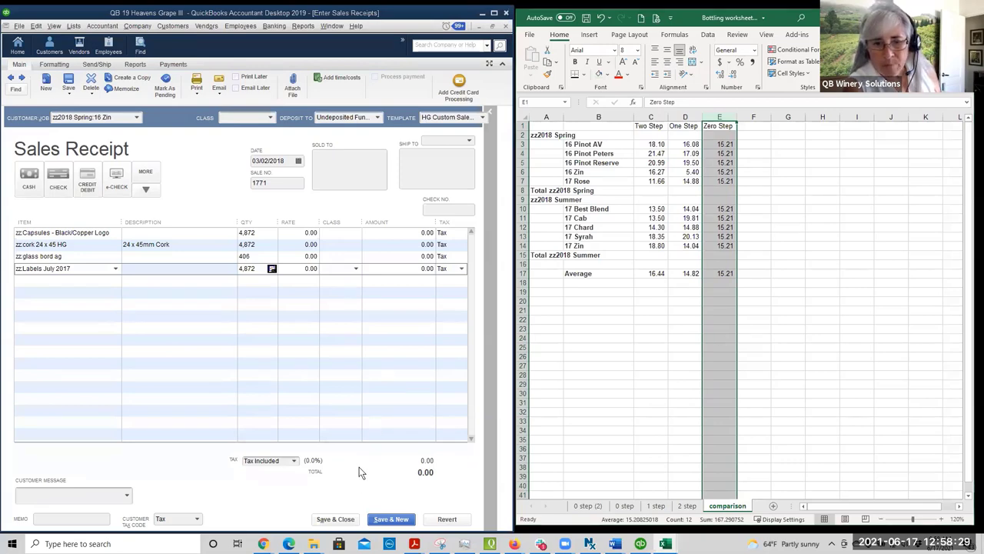